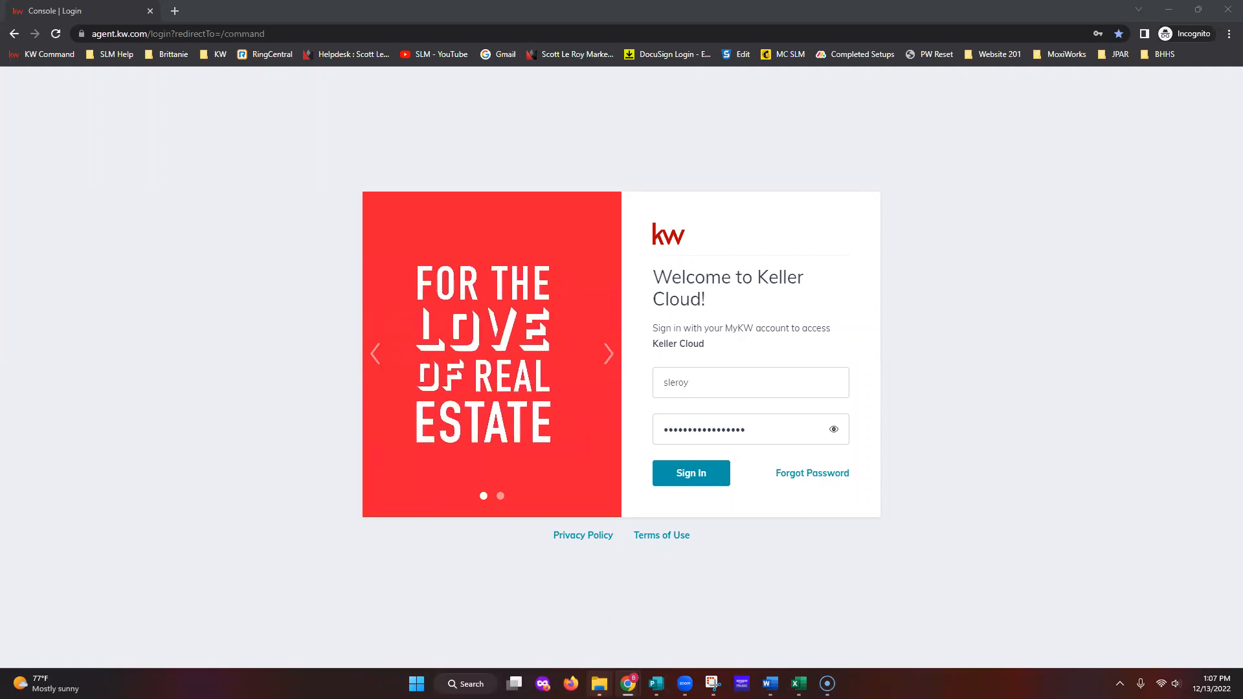
- Sign in with the prefilled account credentials and open the Marketing Profile in the Connect settings
left_click(698, 484)
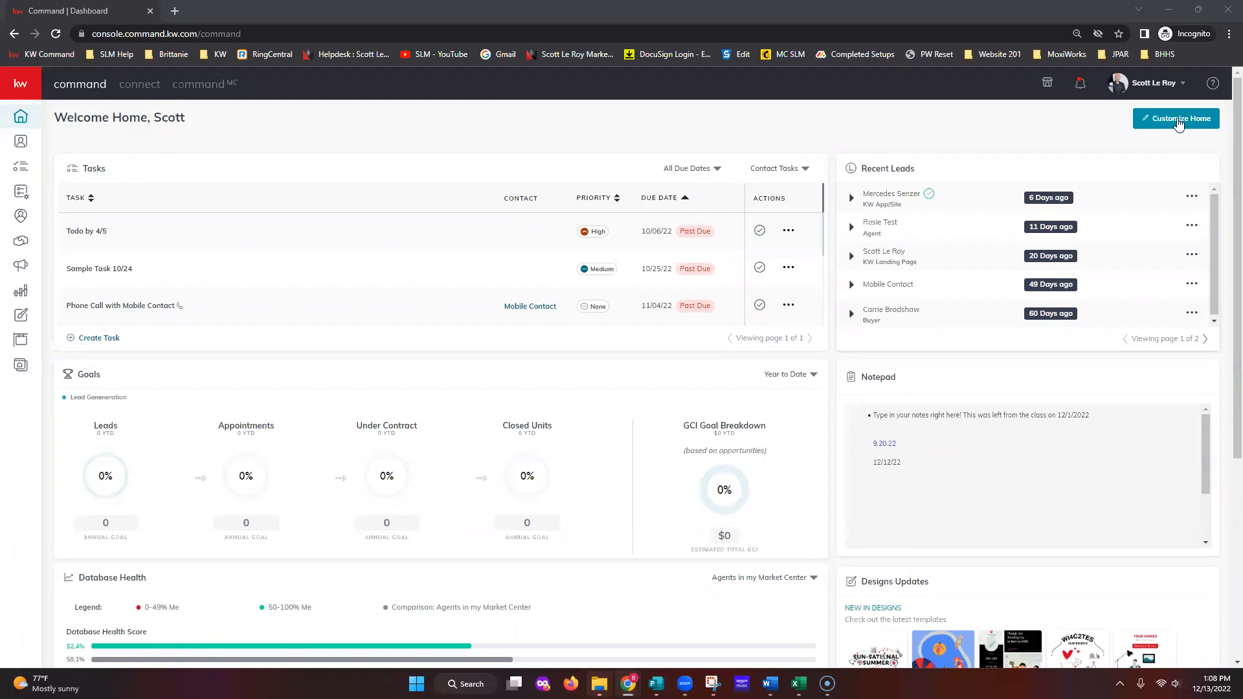
left_click(1155, 92)
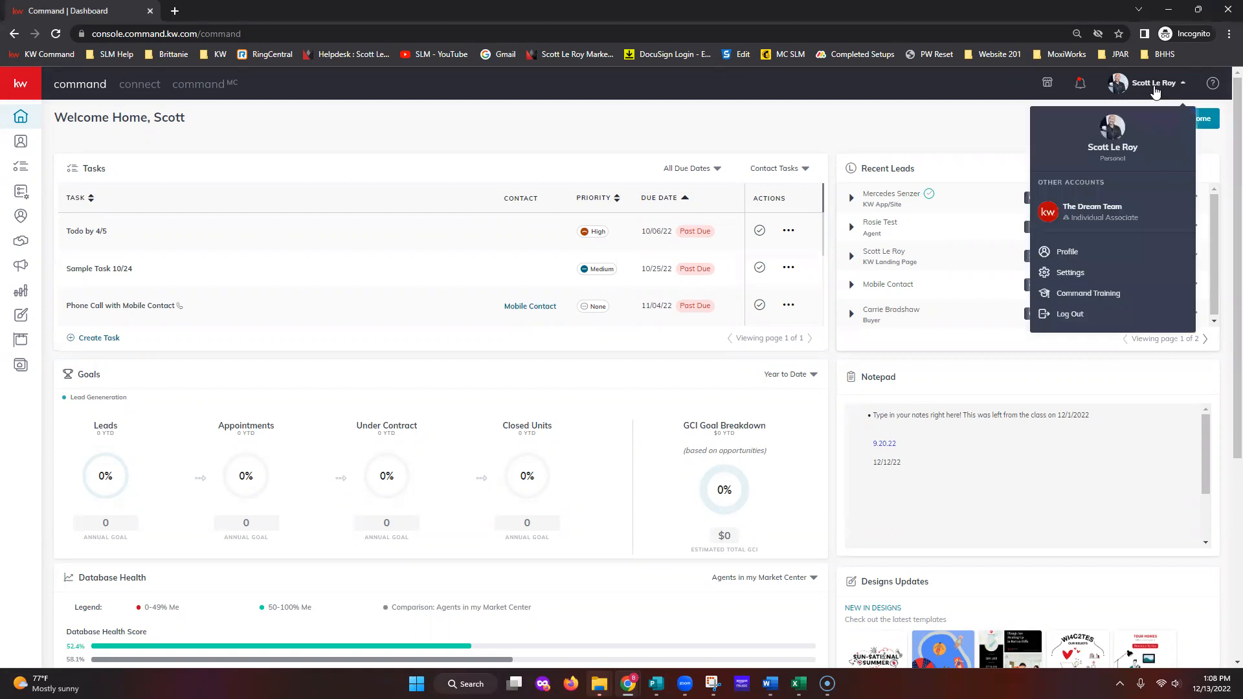
left_click(1139, 284)
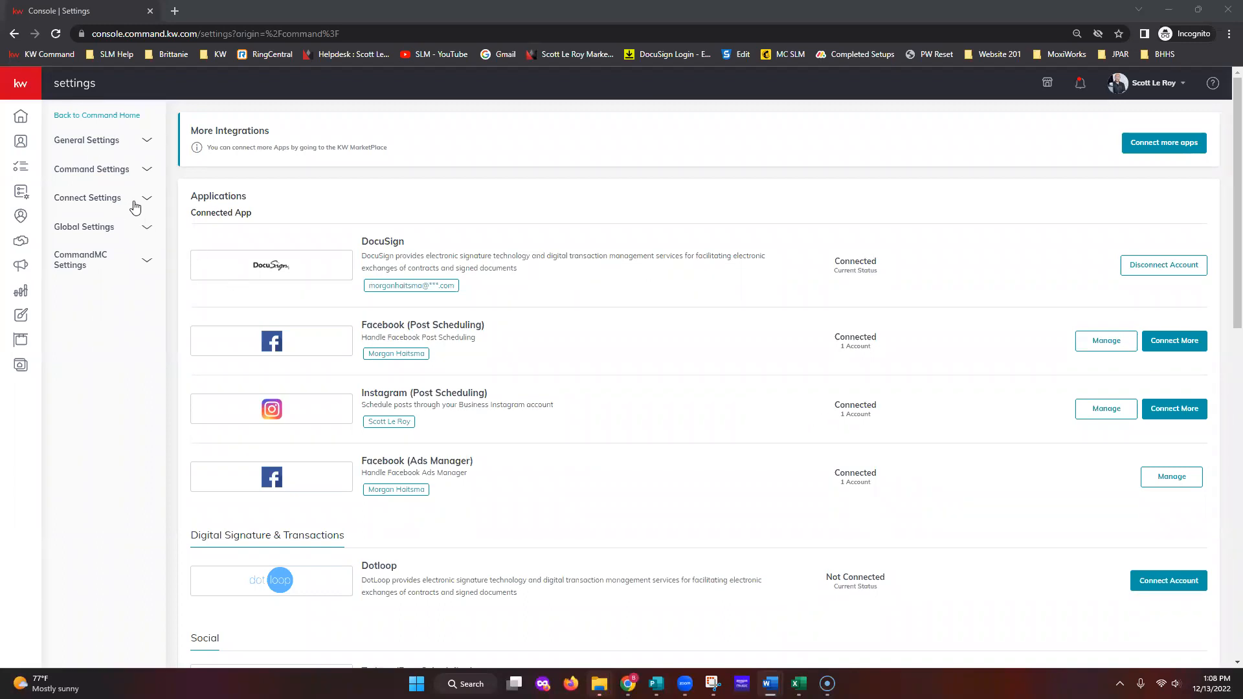
left_click(144, 203)
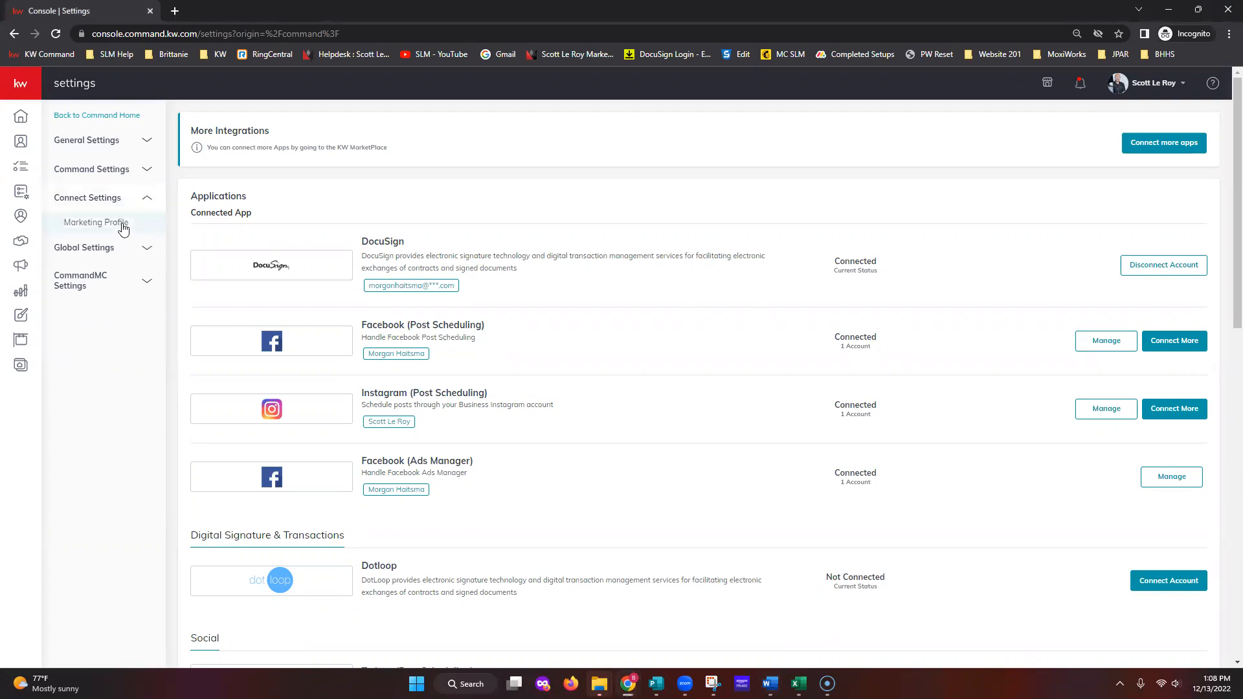
left_click(123, 228)
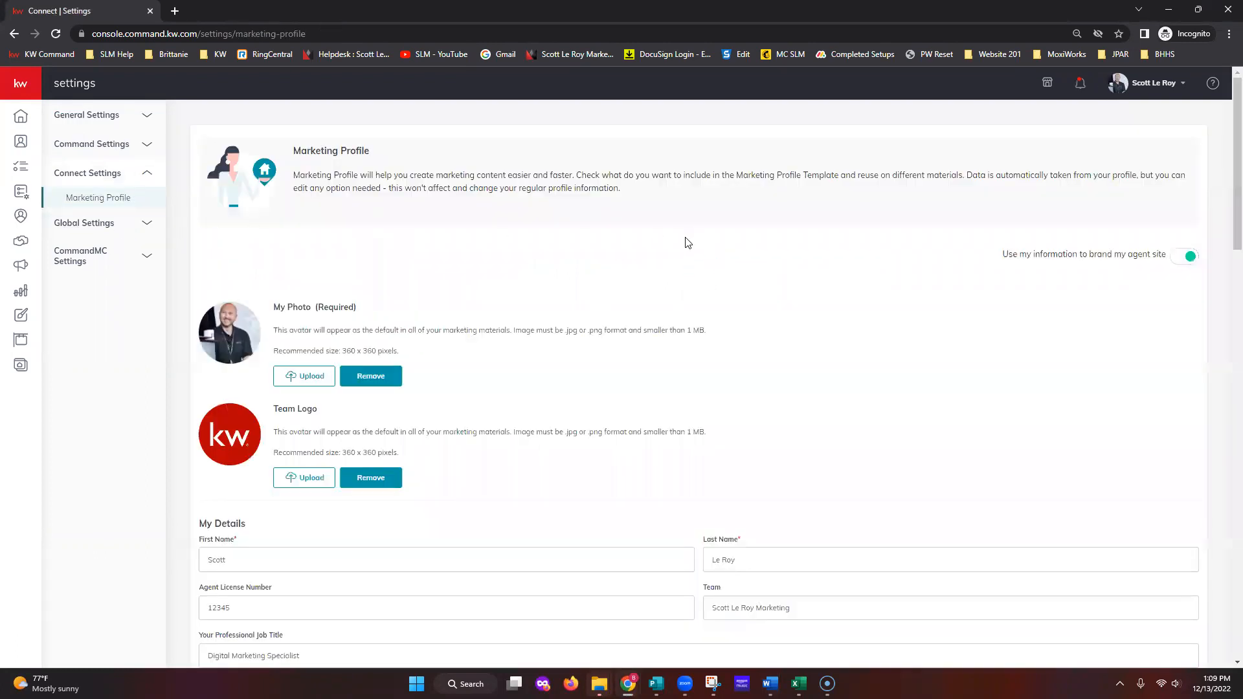
- Review the photo, team logo and My Details fields of the marketing profile, enlarging the page for readability
key("ctrl+plus")
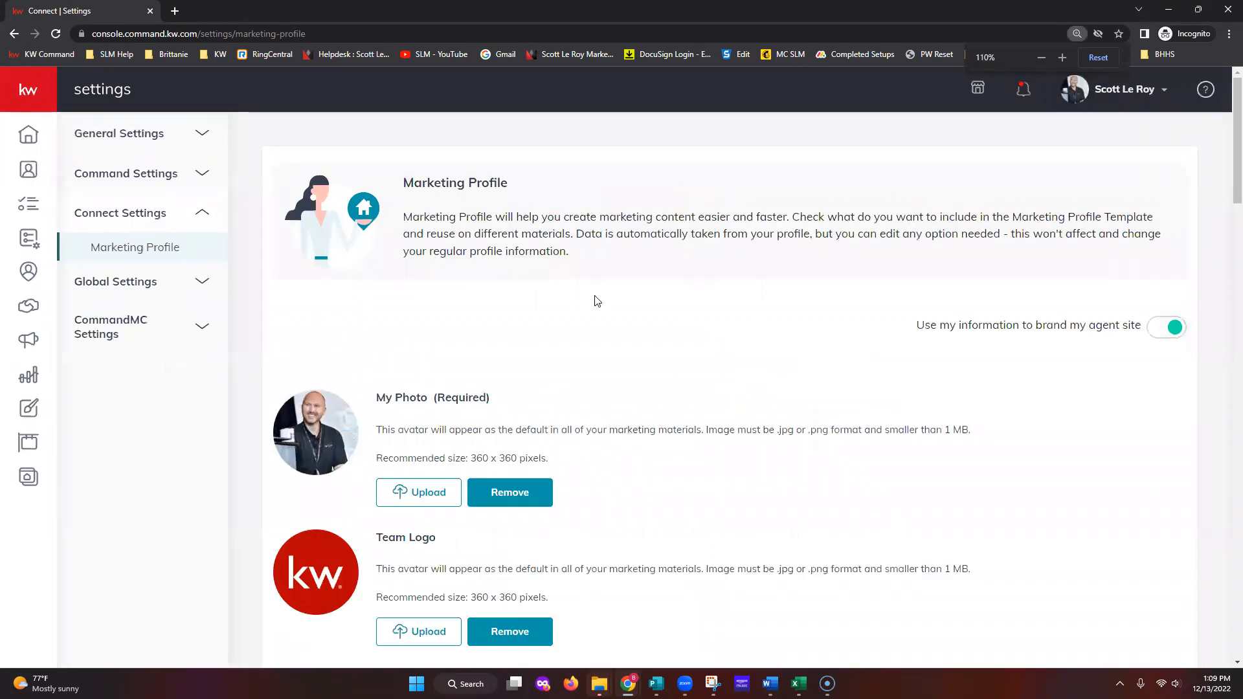
scroll(593, 300, "down", 1)
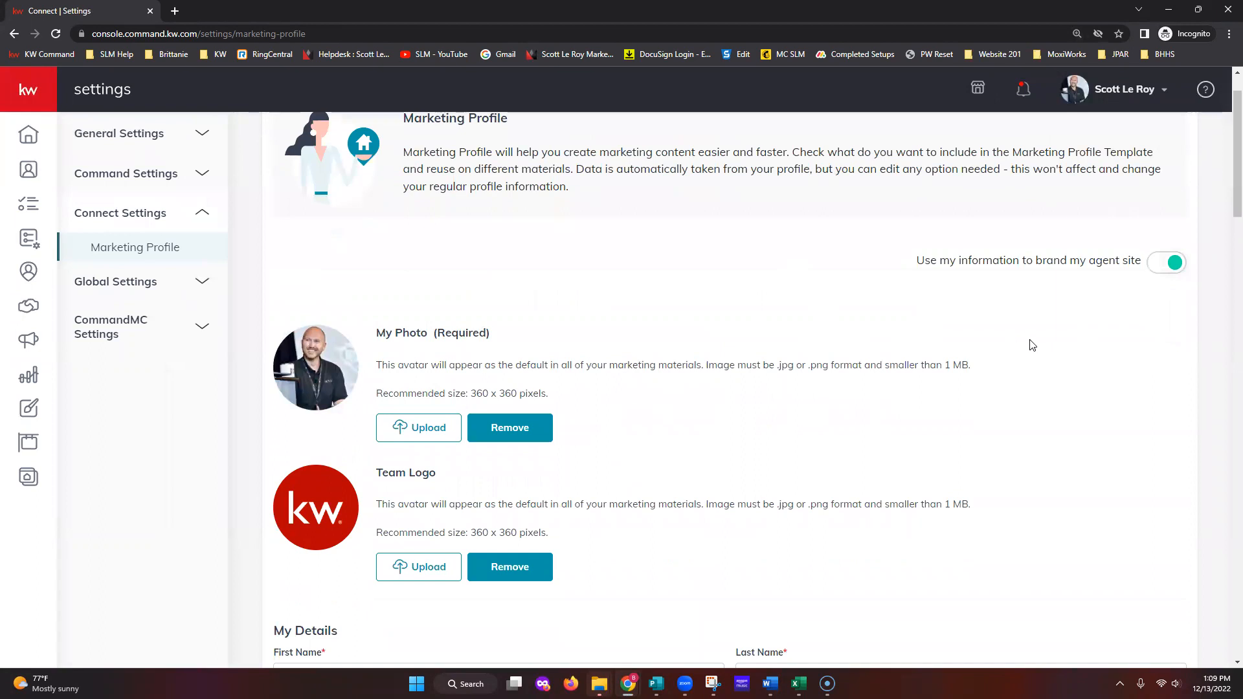
scroll(1029, 344, "down", 1)
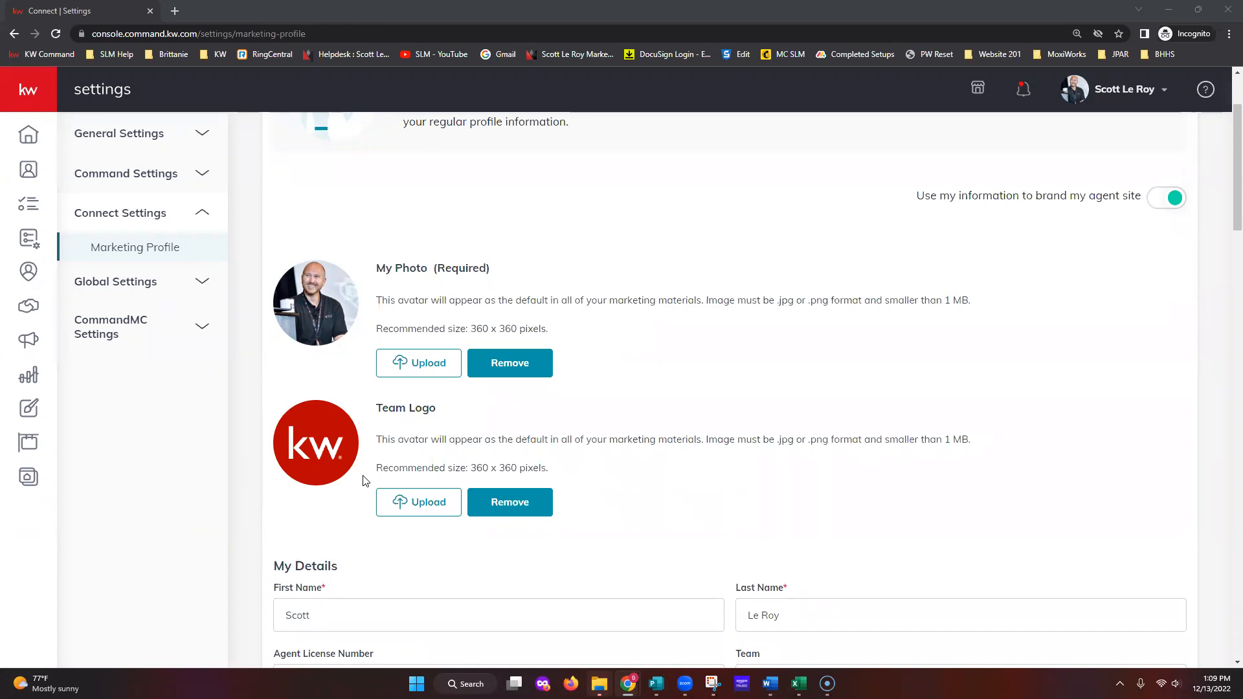
scroll(348, 492, "down", 1)
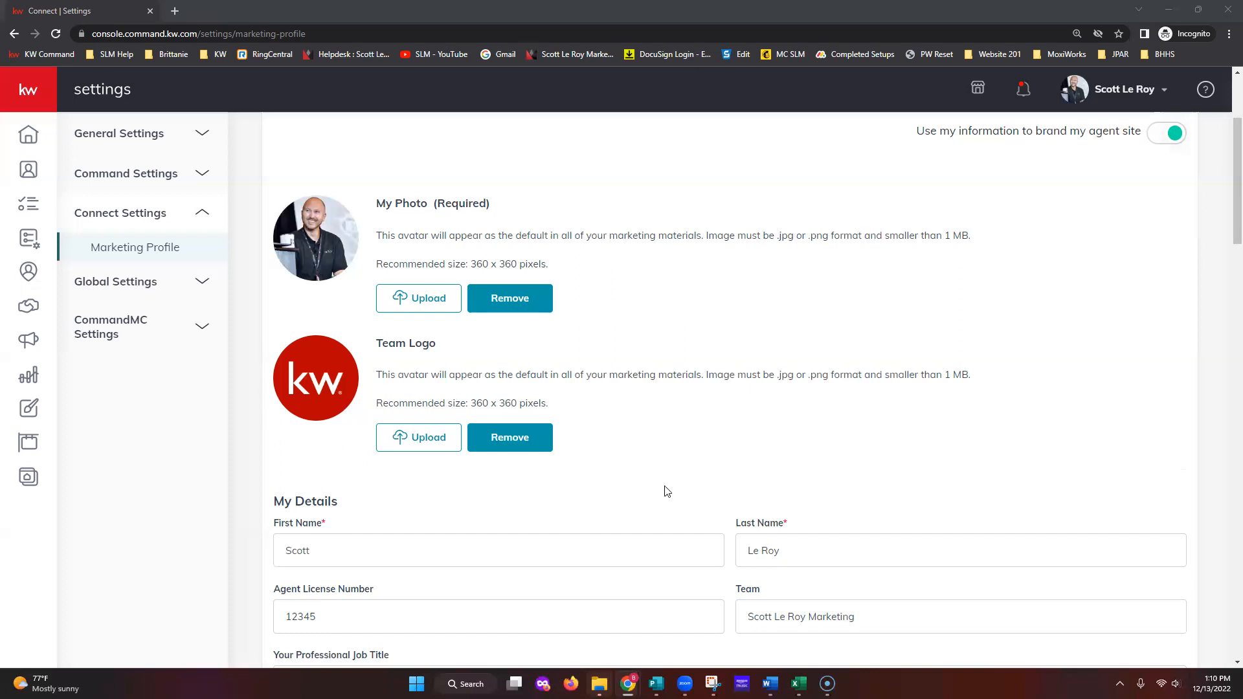
scroll(668, 487, "down", 4)
scroll(671, 484, "down", 1)
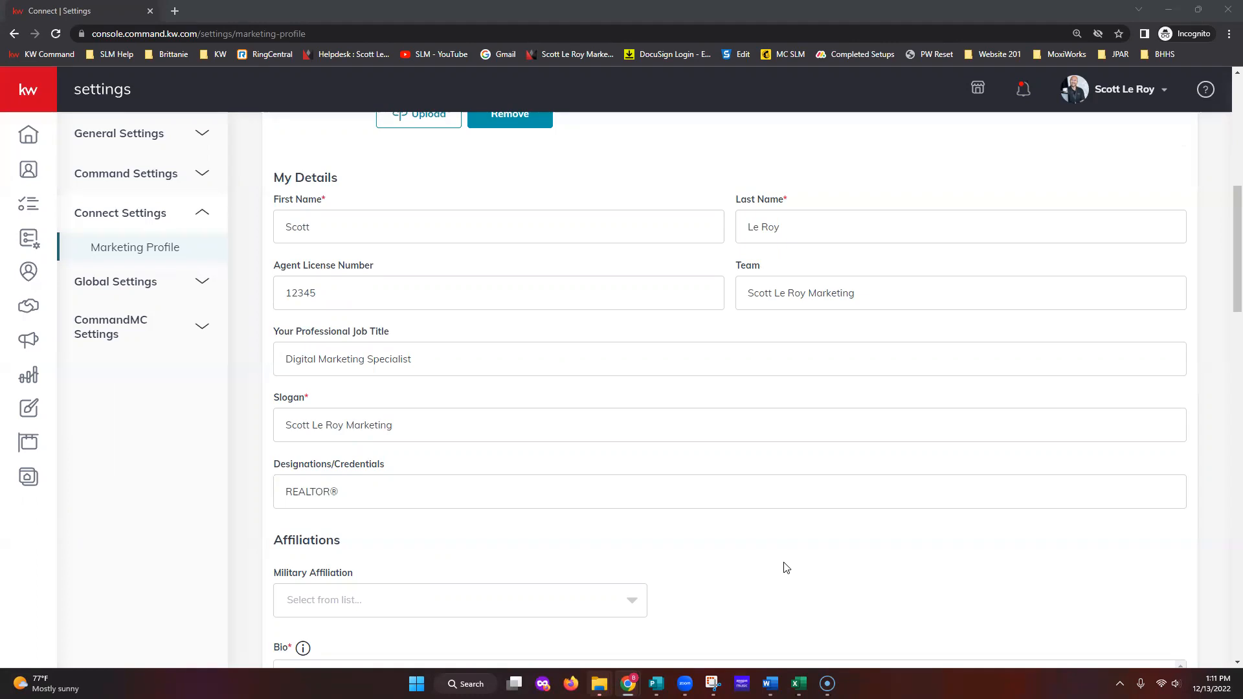
scroll(865, 570, "down", 1)
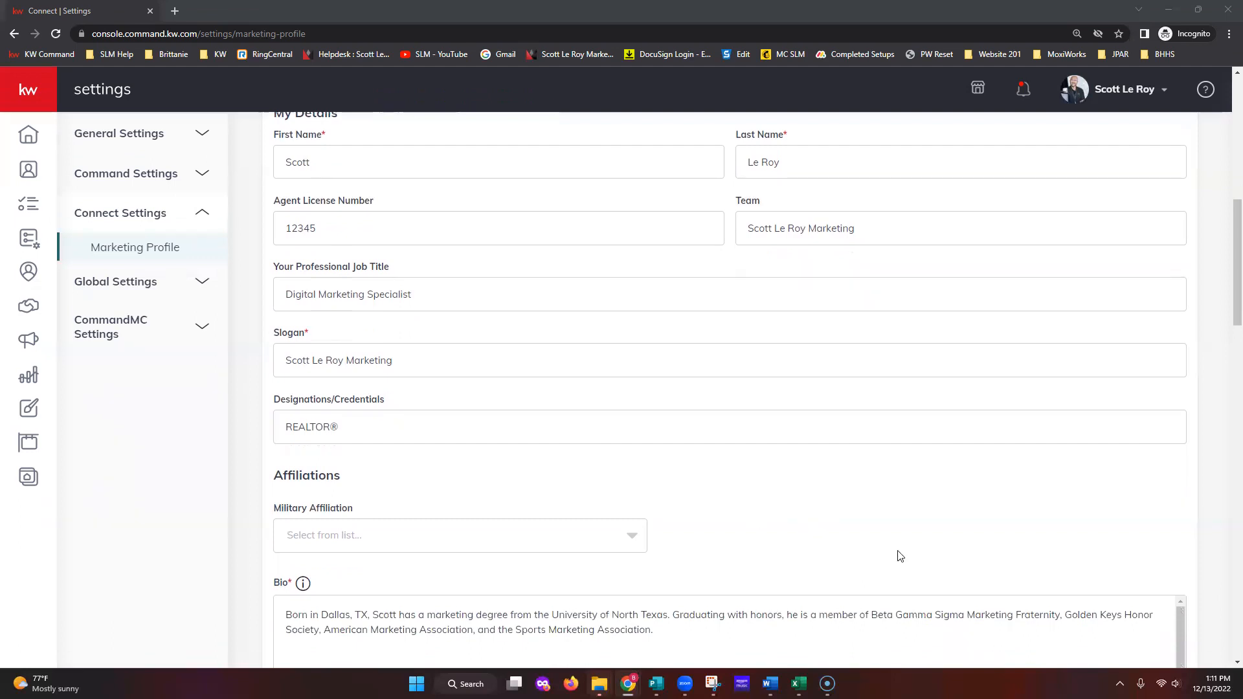
- Examine the available Military Affiliation options and the Bio text in the marketing profile
scroll(916, 558, "down", 1)
scroll(1036, 554, "down", 1)
scroll(1174, 571, "down", 5)
scroll(1196, 563, "down", 1)
scroll(1181, 559, "up", 1)
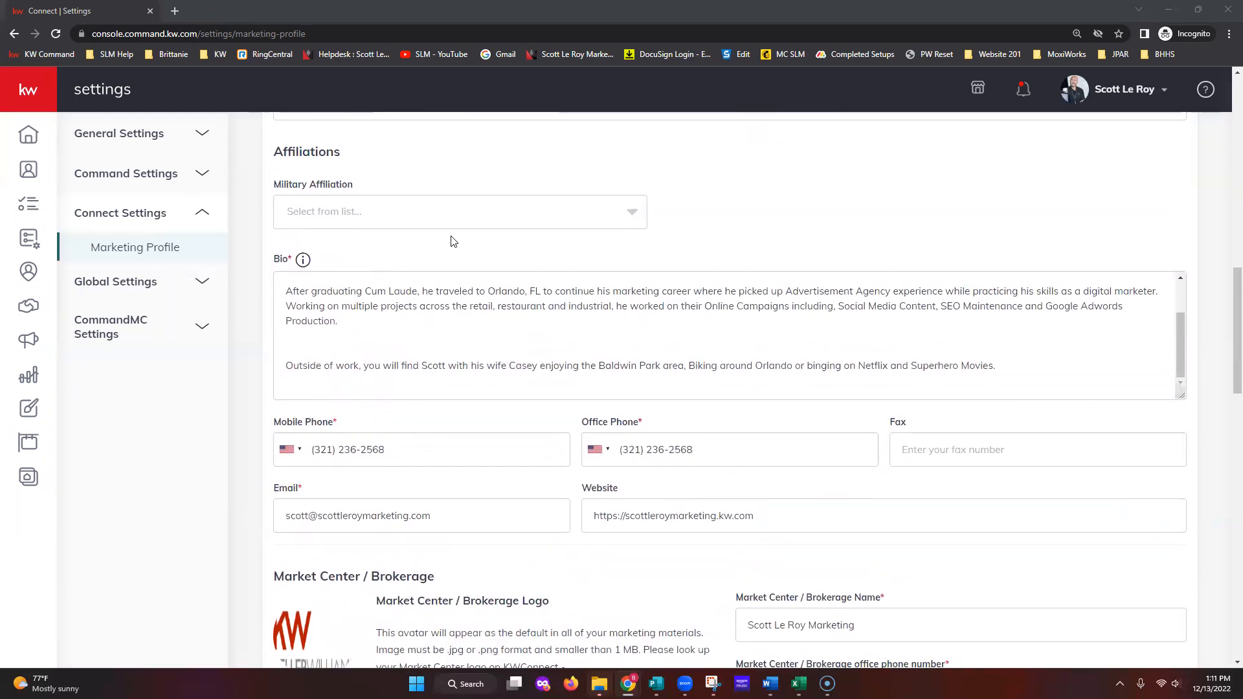
left_click(506, 220)
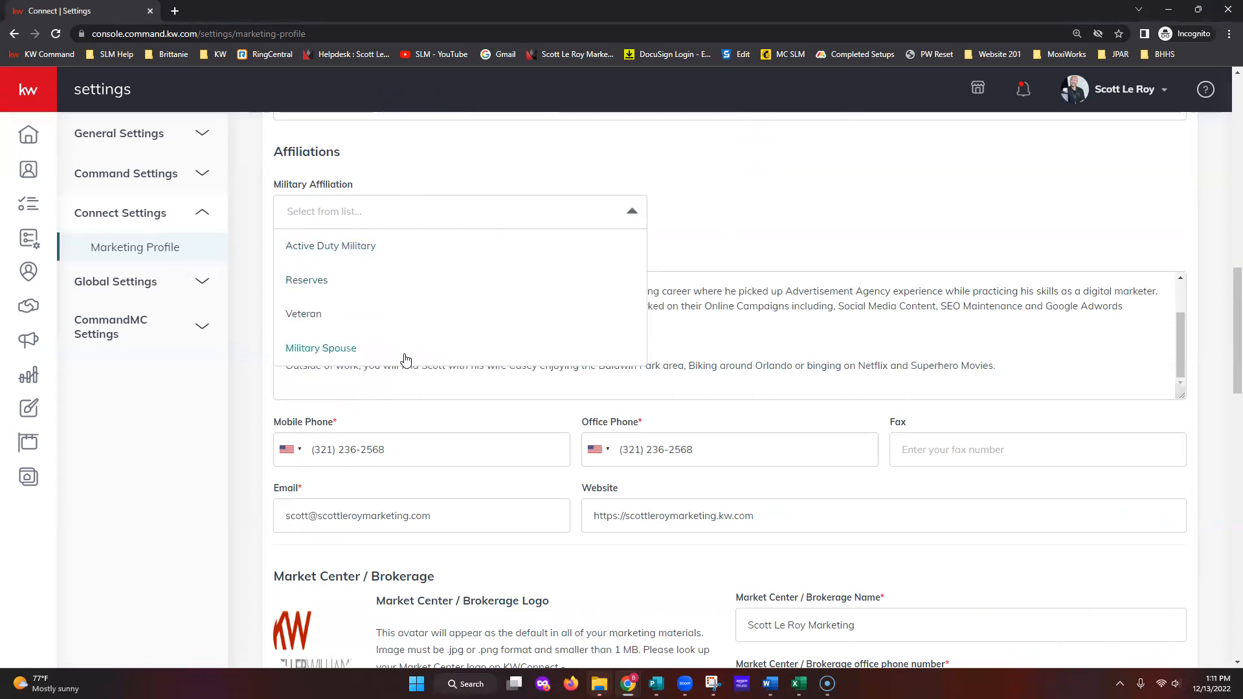
left_click(685, 222)
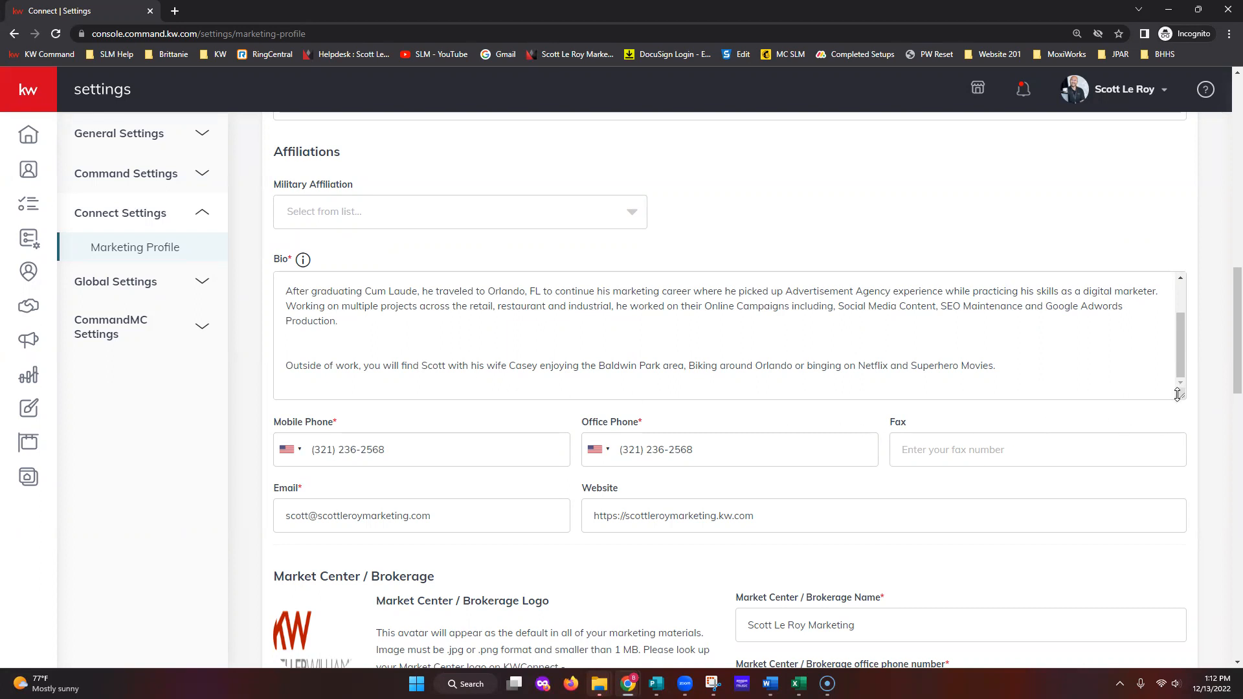
left_click(341, 341)
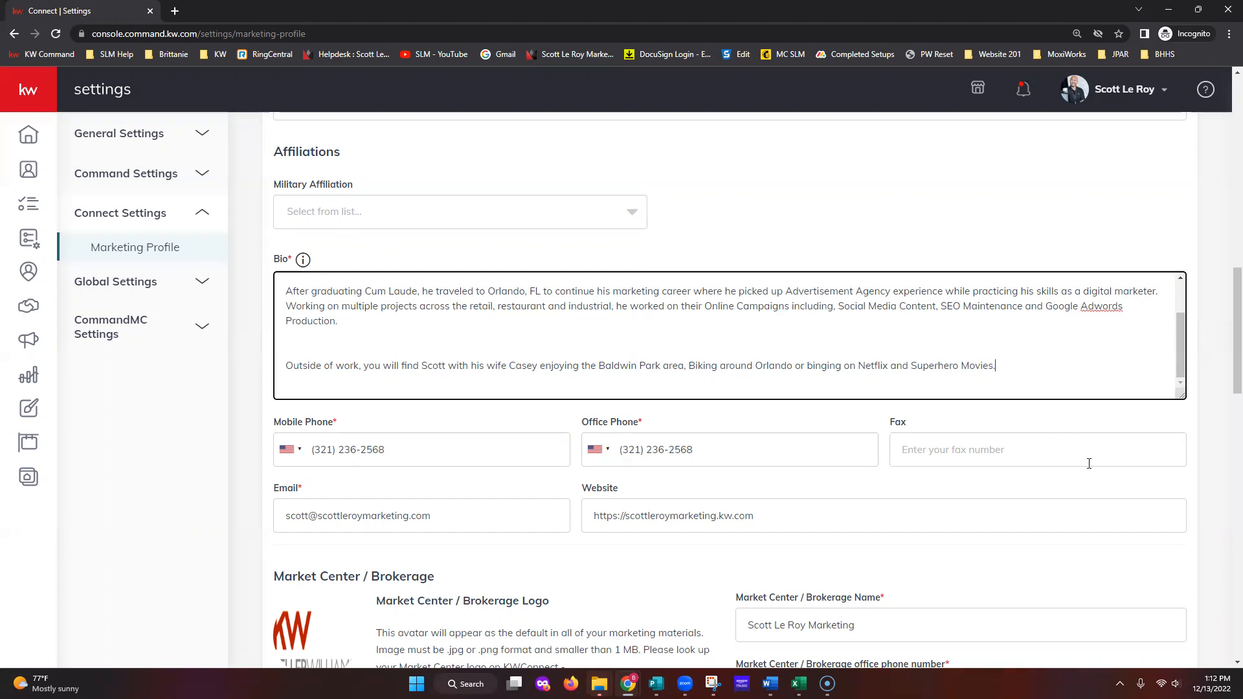
scroll(1101, 472, "down", 2)
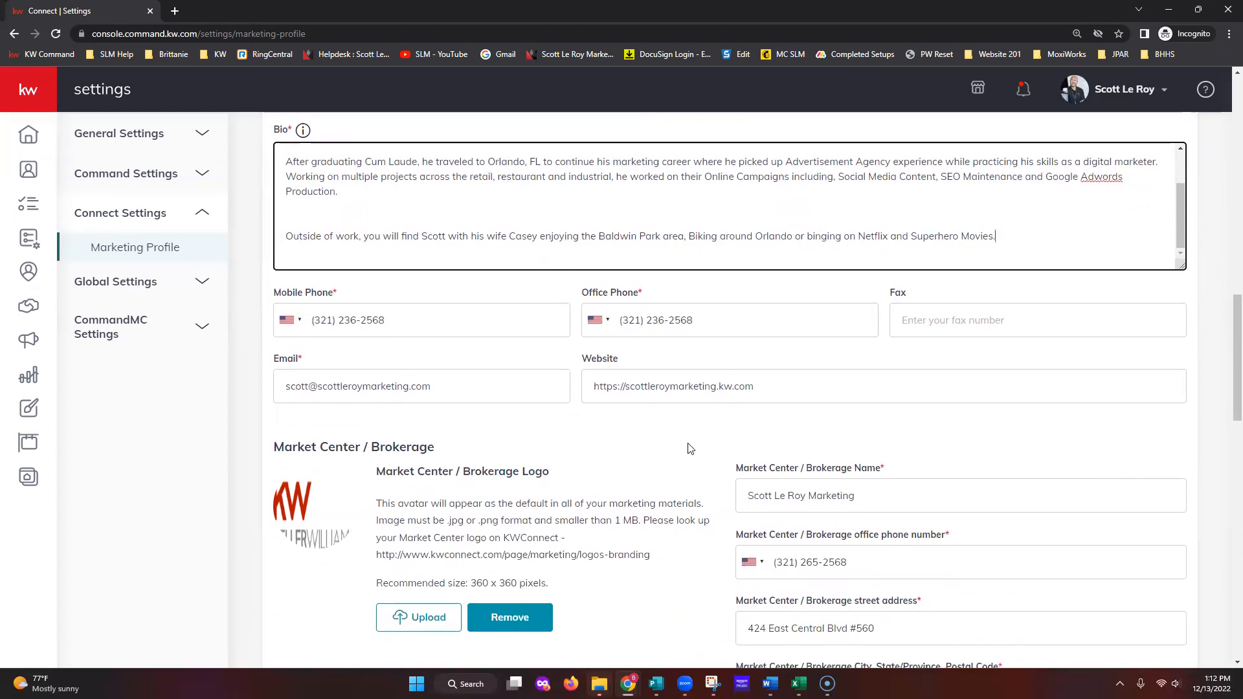
left_click(293, 328)
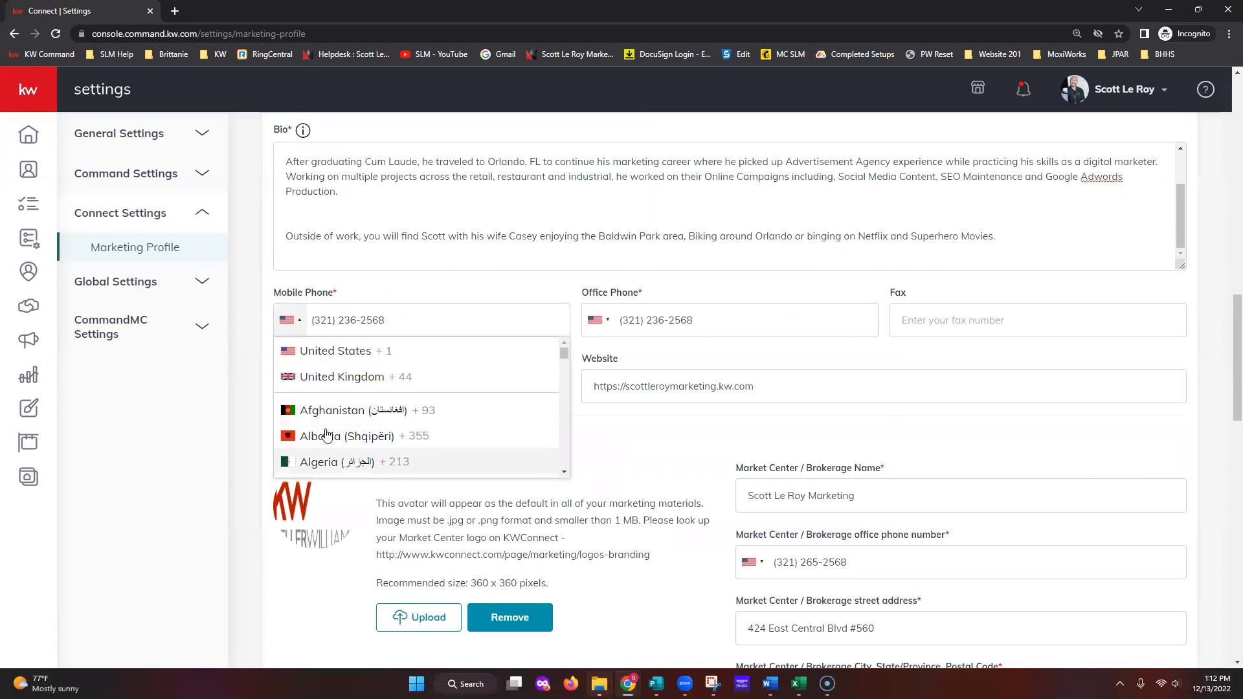
left_click(642, 477)
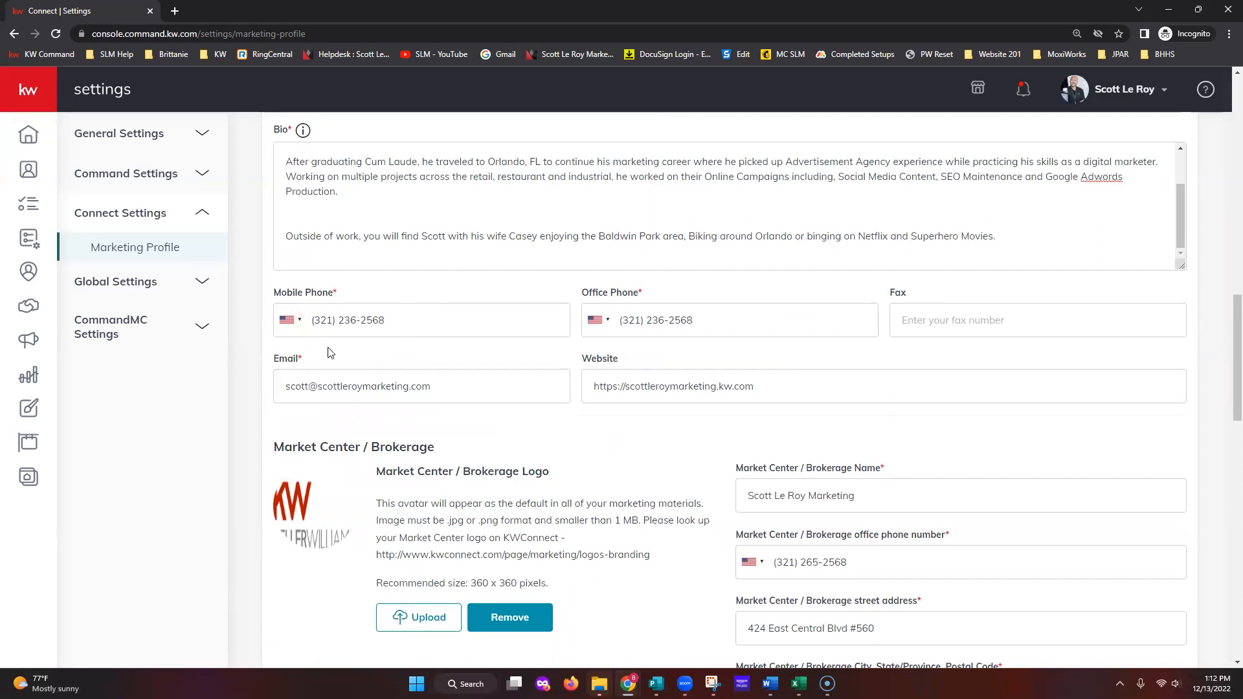
left_click(425, 329)
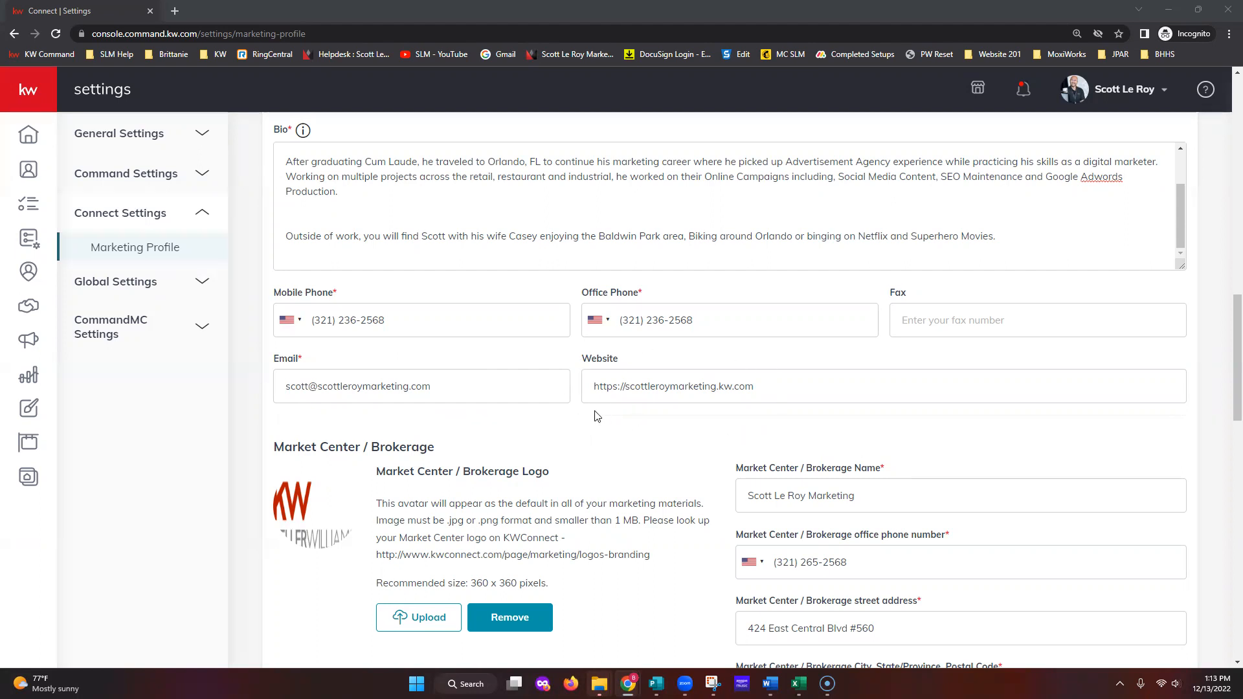
left_click_drag(716, 386, 791, 389)
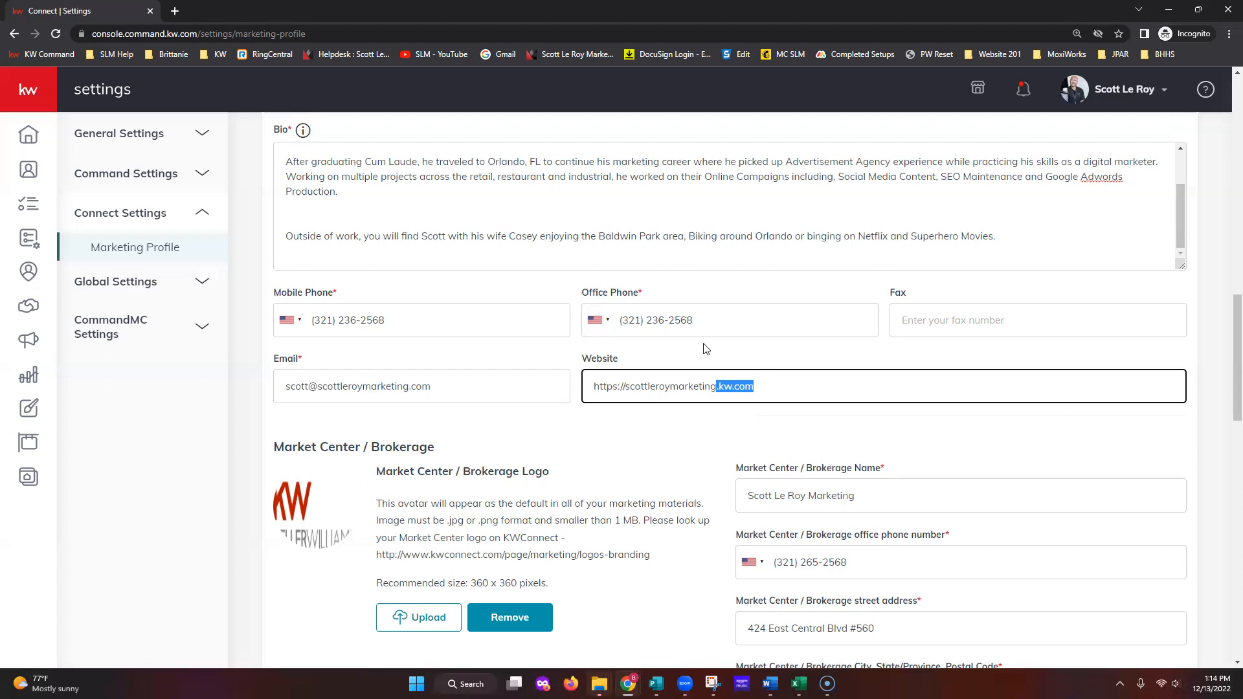
left_click(639, 441)
left_click_drag(625, 385, 580, 388)
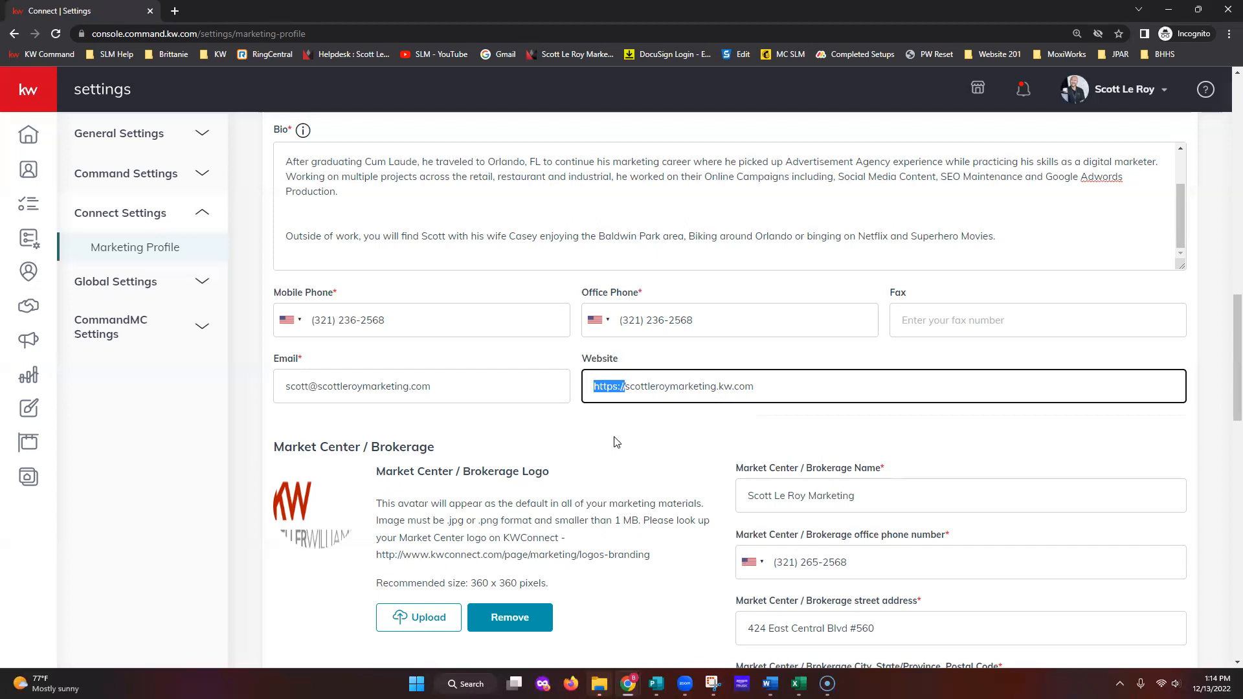
left_click(646, 425)
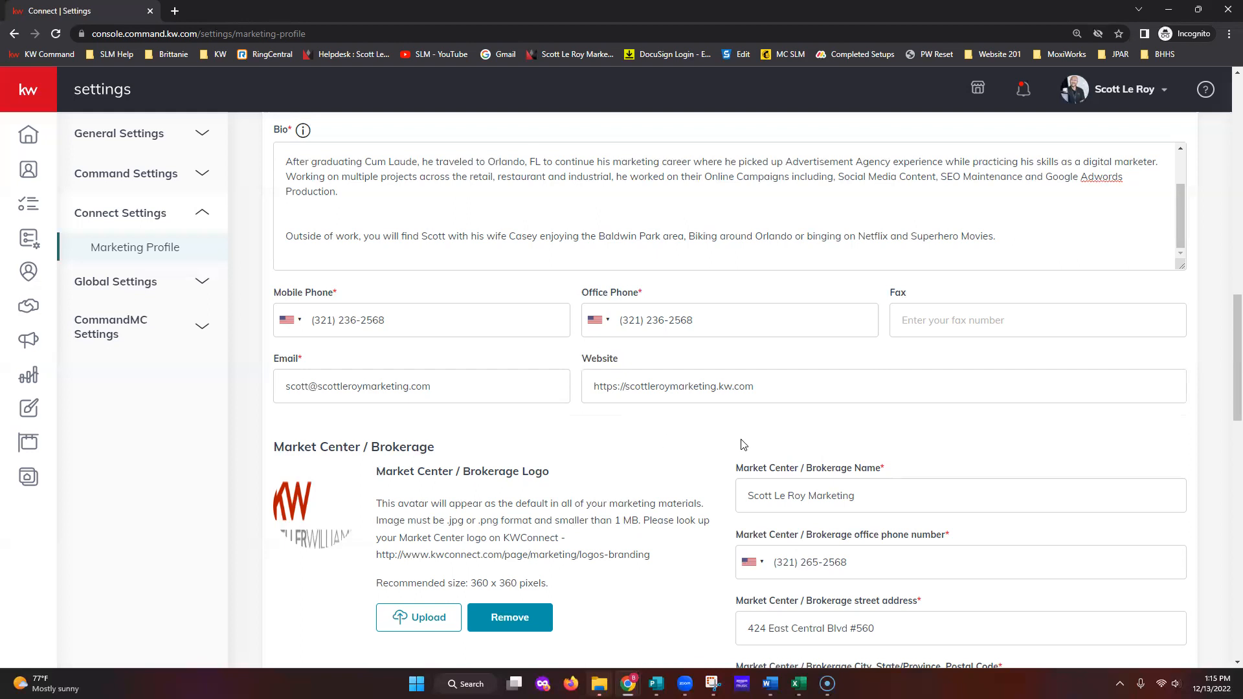
- Review the Market Center / Brokerage, Compliance, Social and Google Analytics ID sections of the marketing profile
scroll(964, 438, "down", 3)
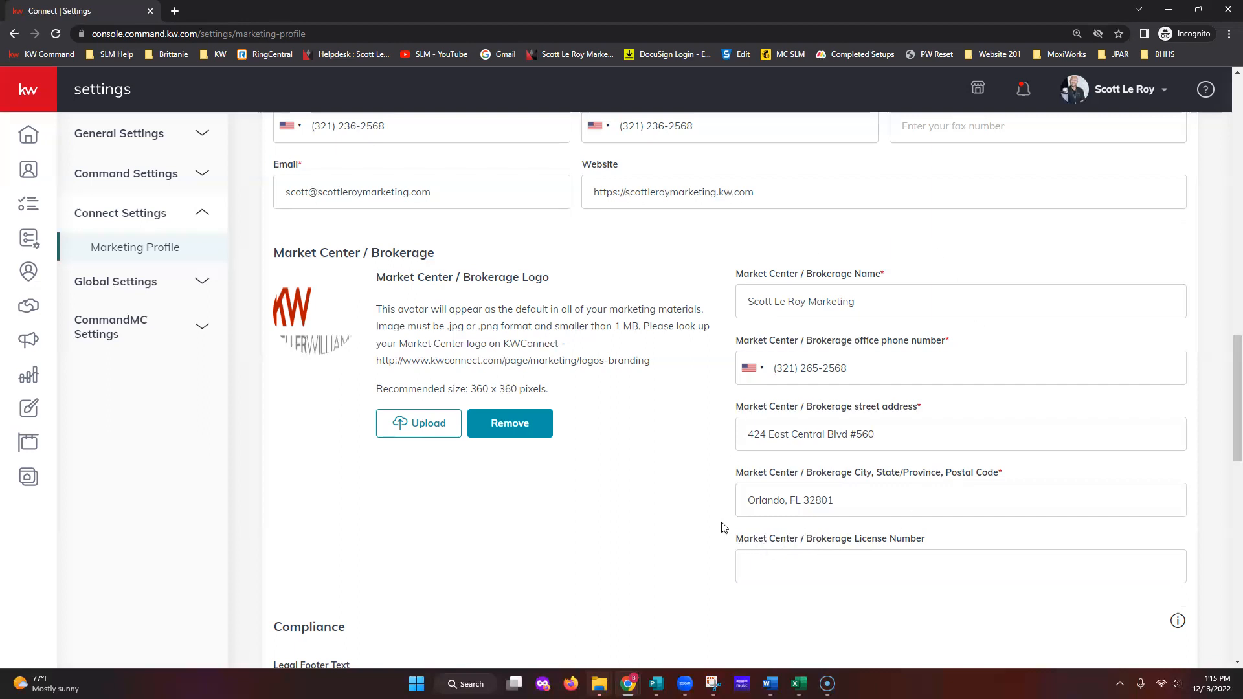
scroll(715, 512, "down", 2)
scroll(714, 512, "down", 5)
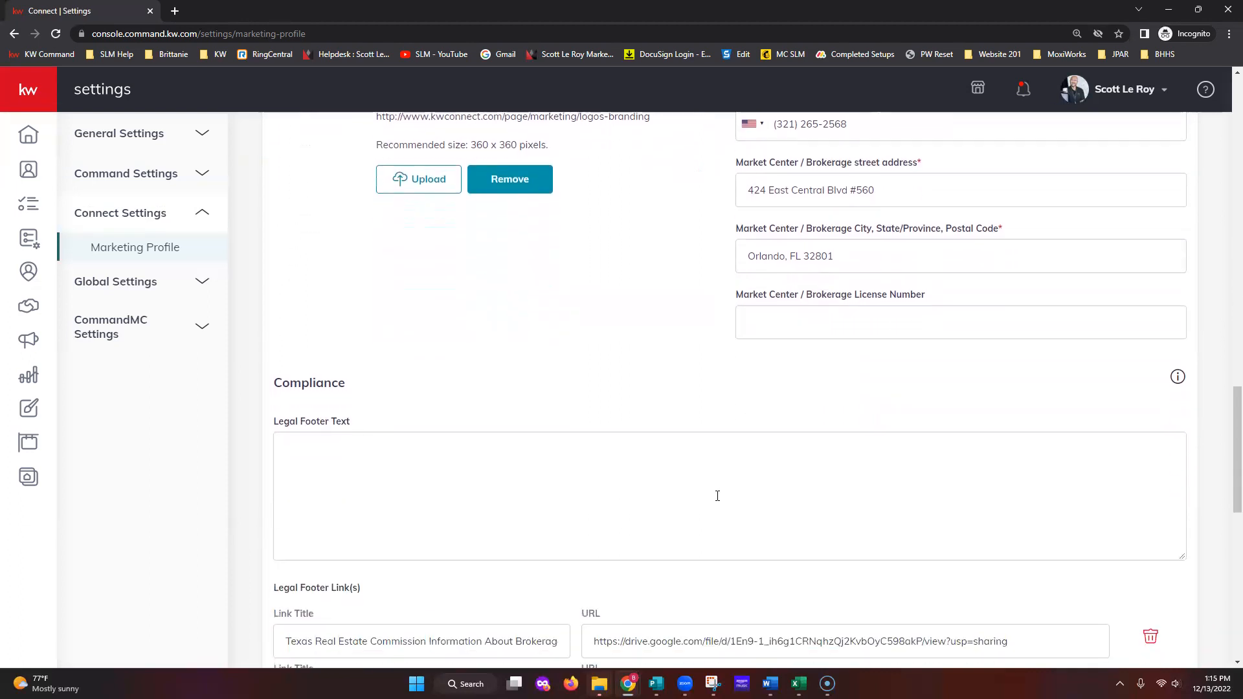
scroll(718, 494, "down", 1)
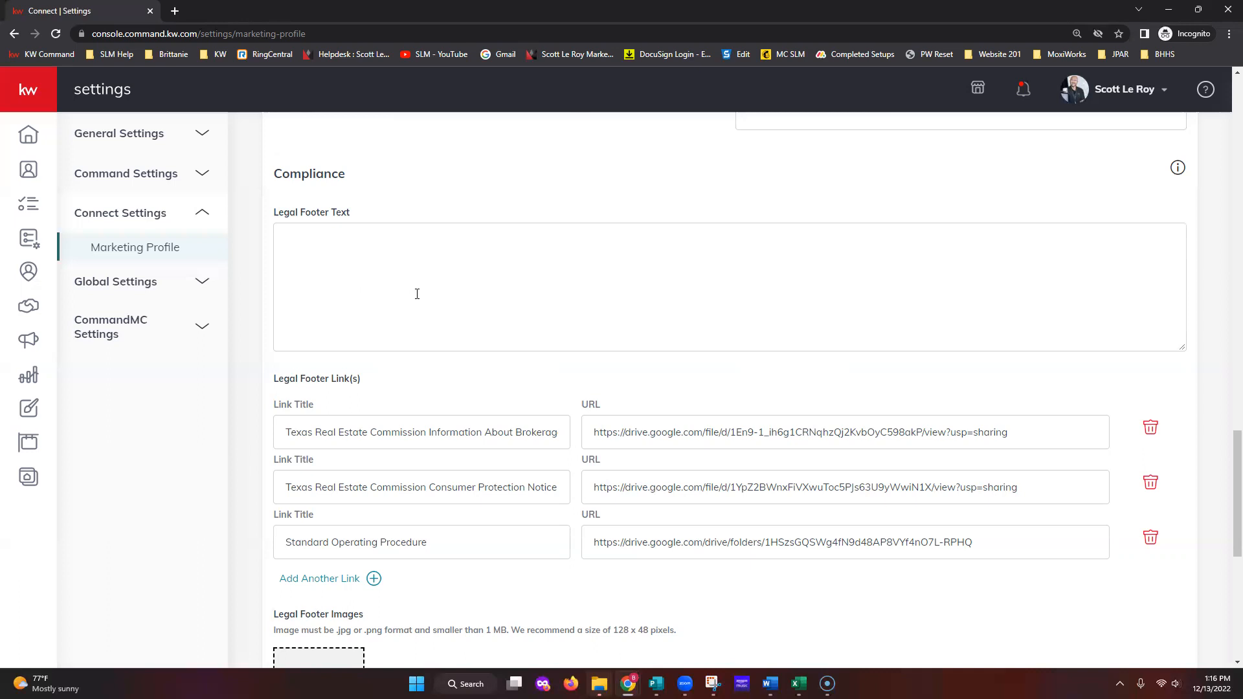
scroll(550, 400, "down", 1)
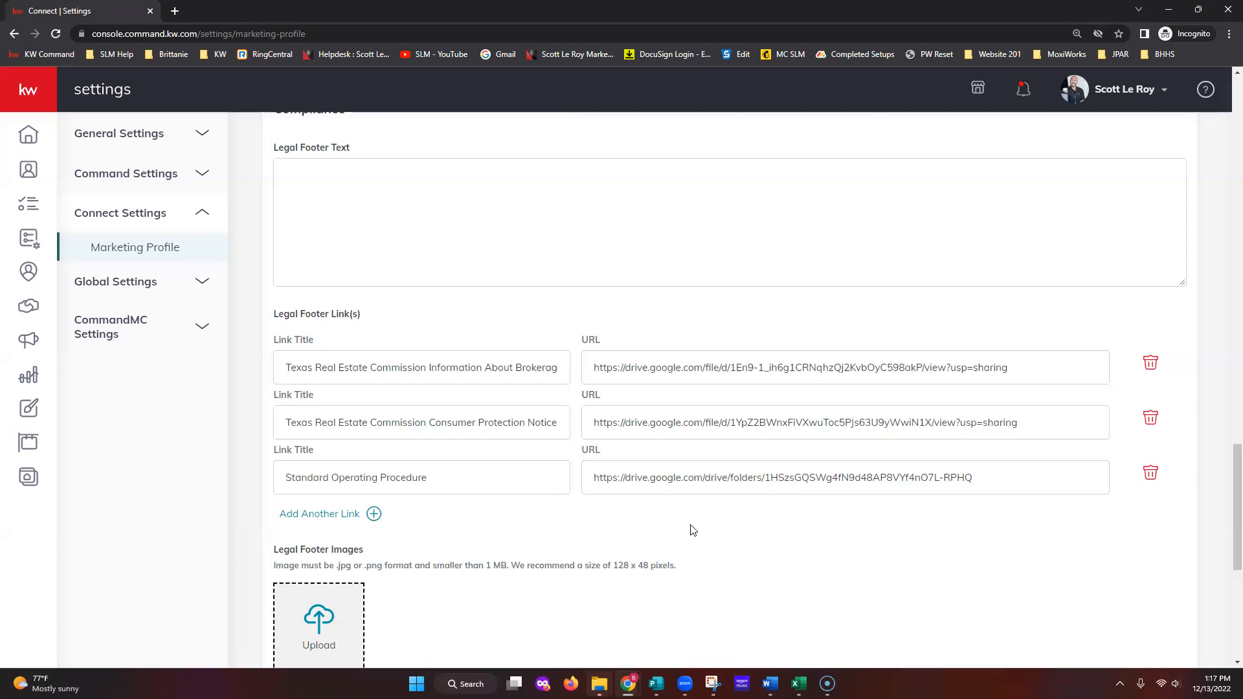
scroll(780, 535, "down", 2)
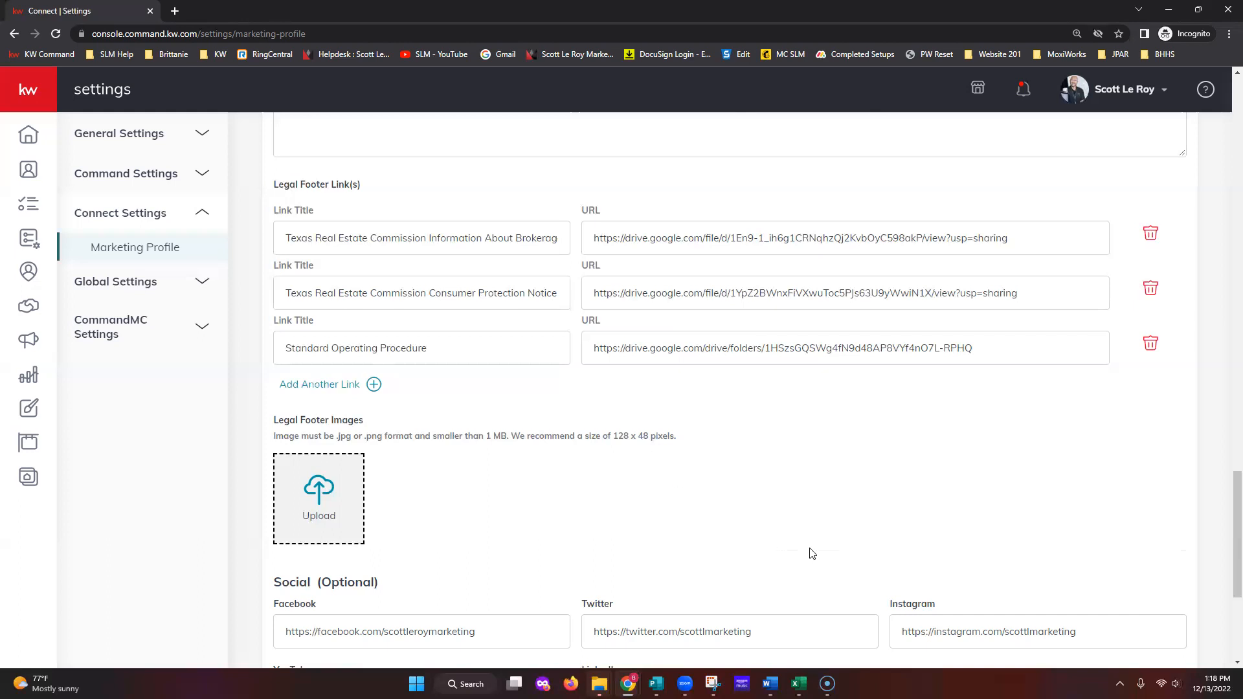
scroll(748, 537, "down", 1)
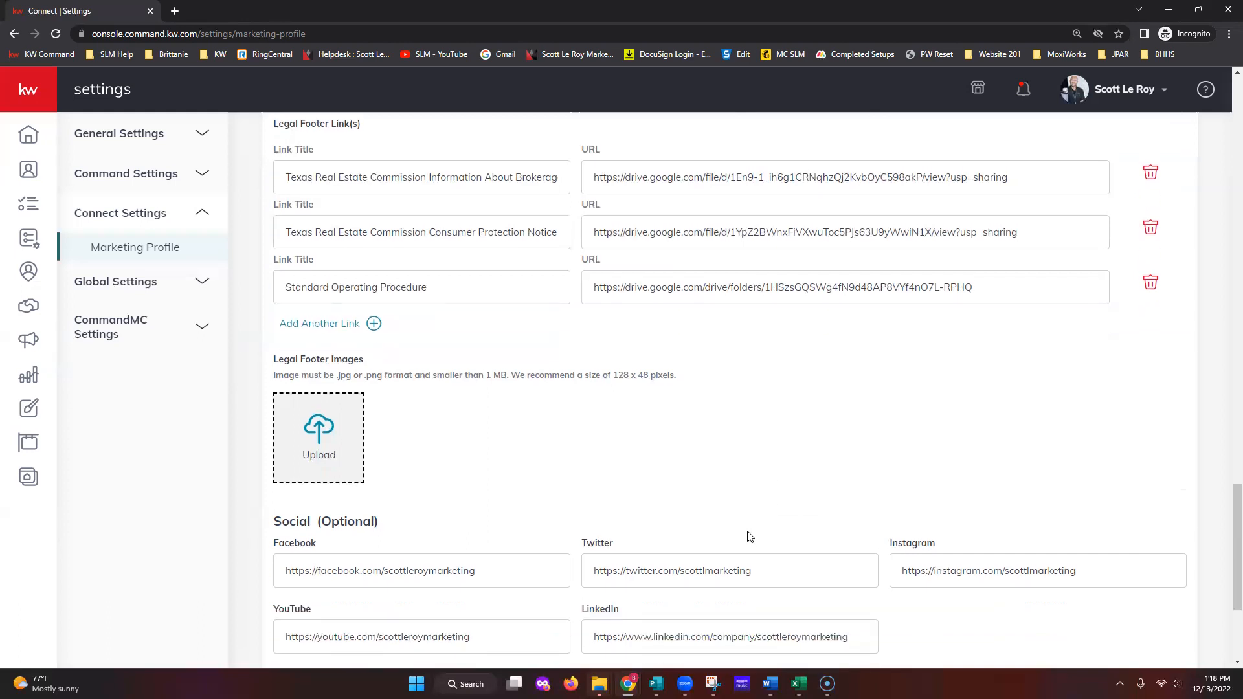
scroll(797, 535, "down", 3)
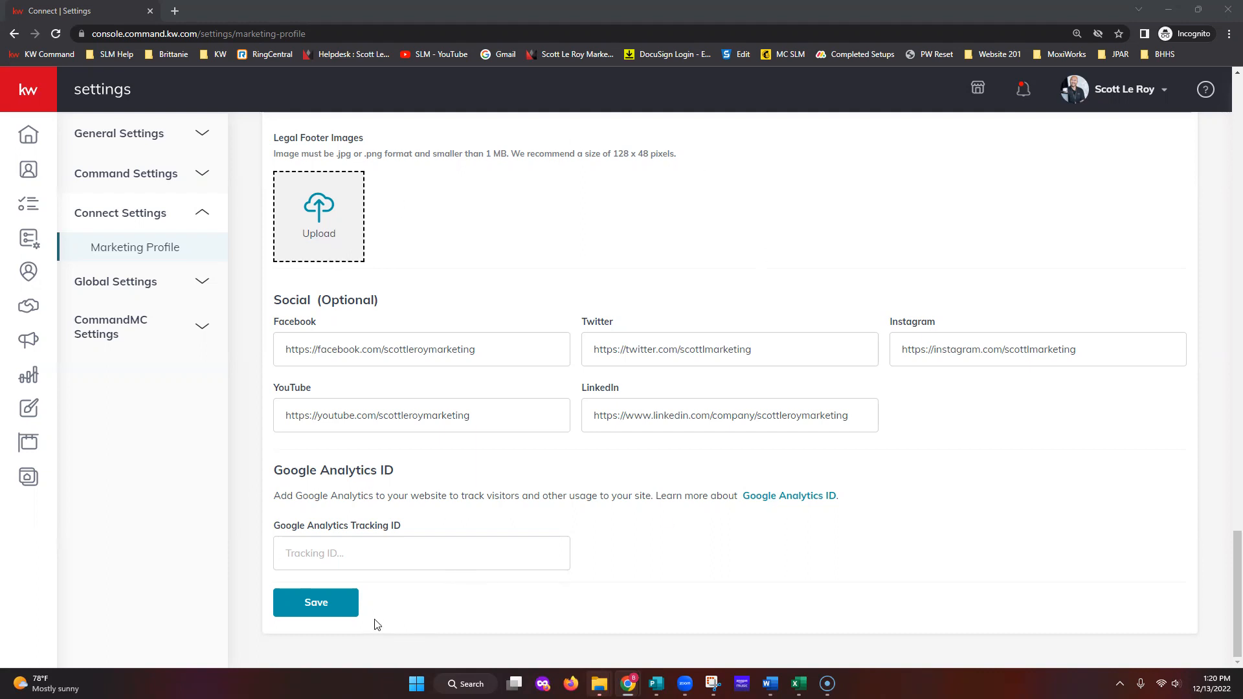
- Save the marketing profile and close the resulting dialog
left_click(316, 605)
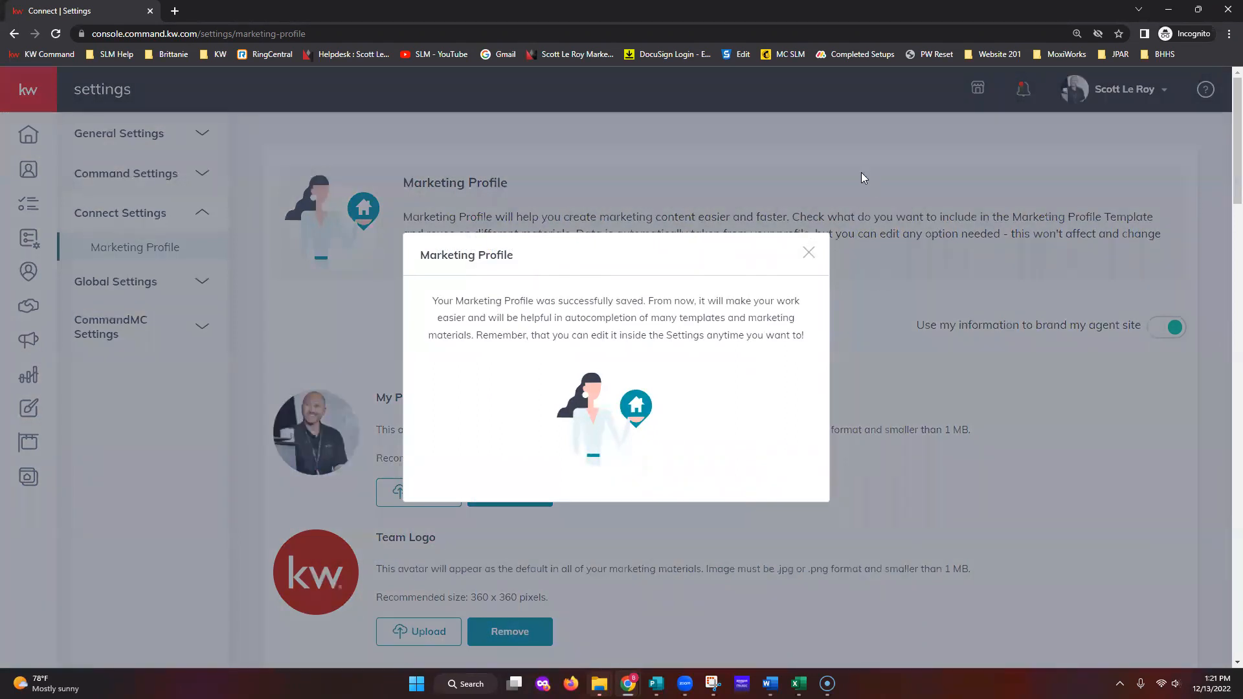
left_click(809, 253)
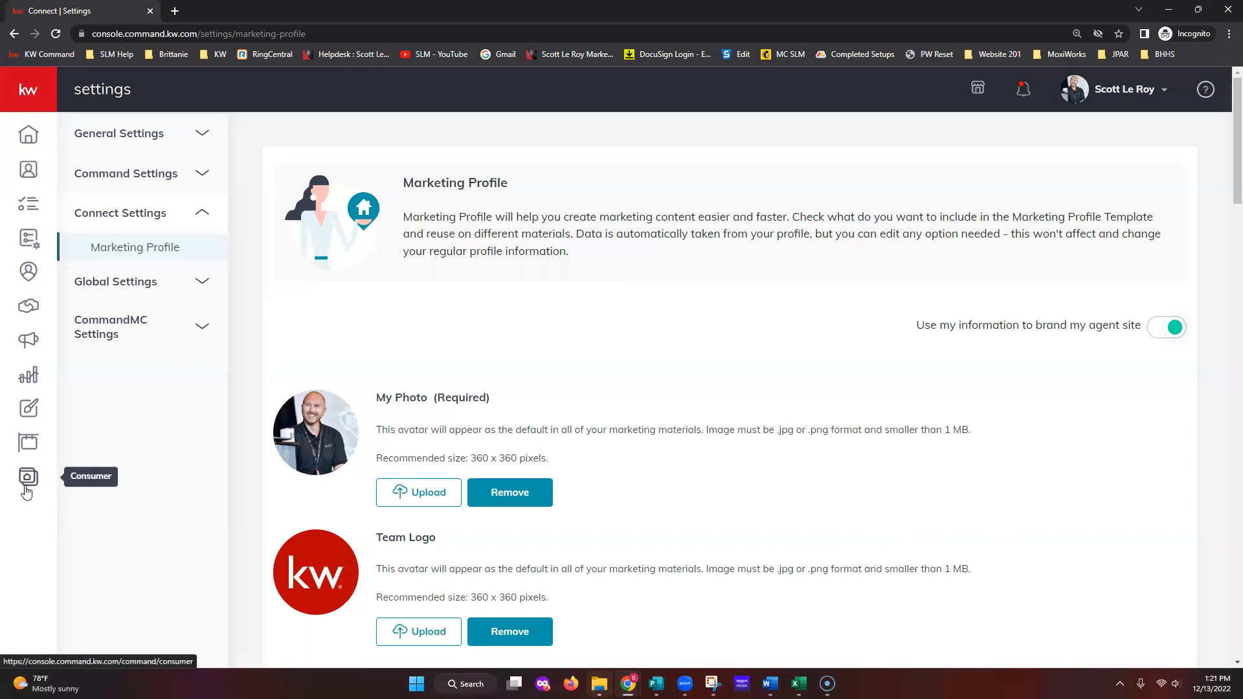
- Go to the Consumer area and create a new sub-page on the agent site
left_click(44, 90)
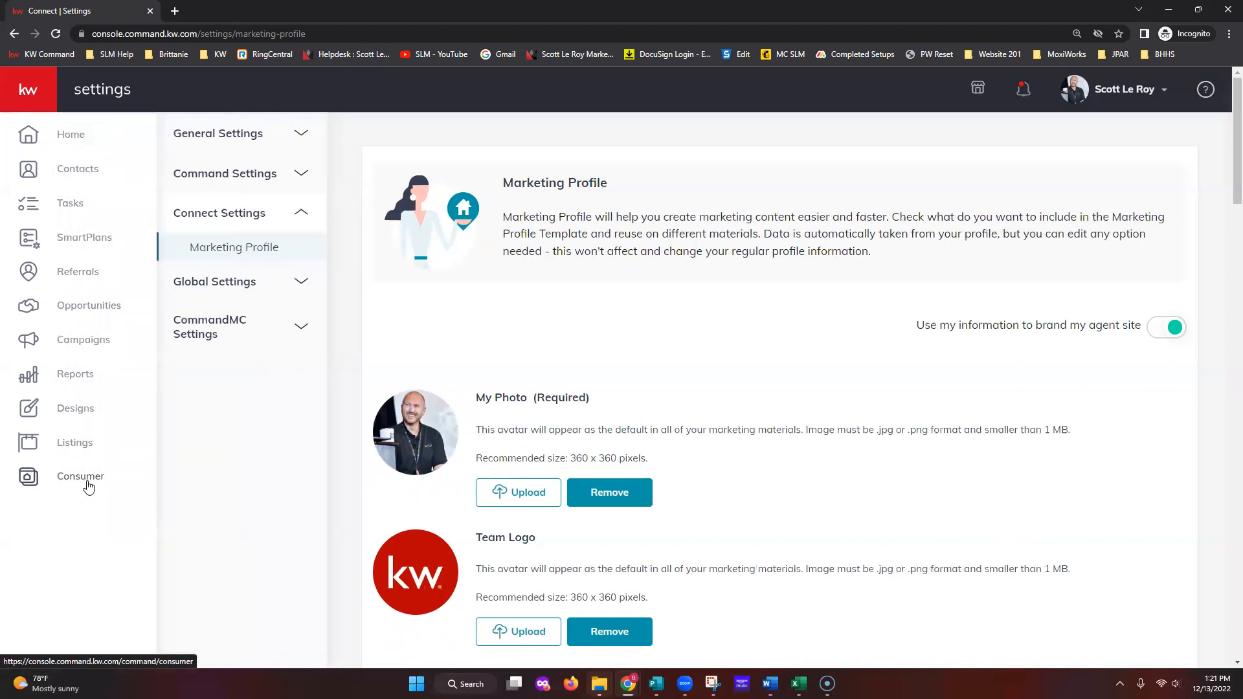
left_click(89, 487)
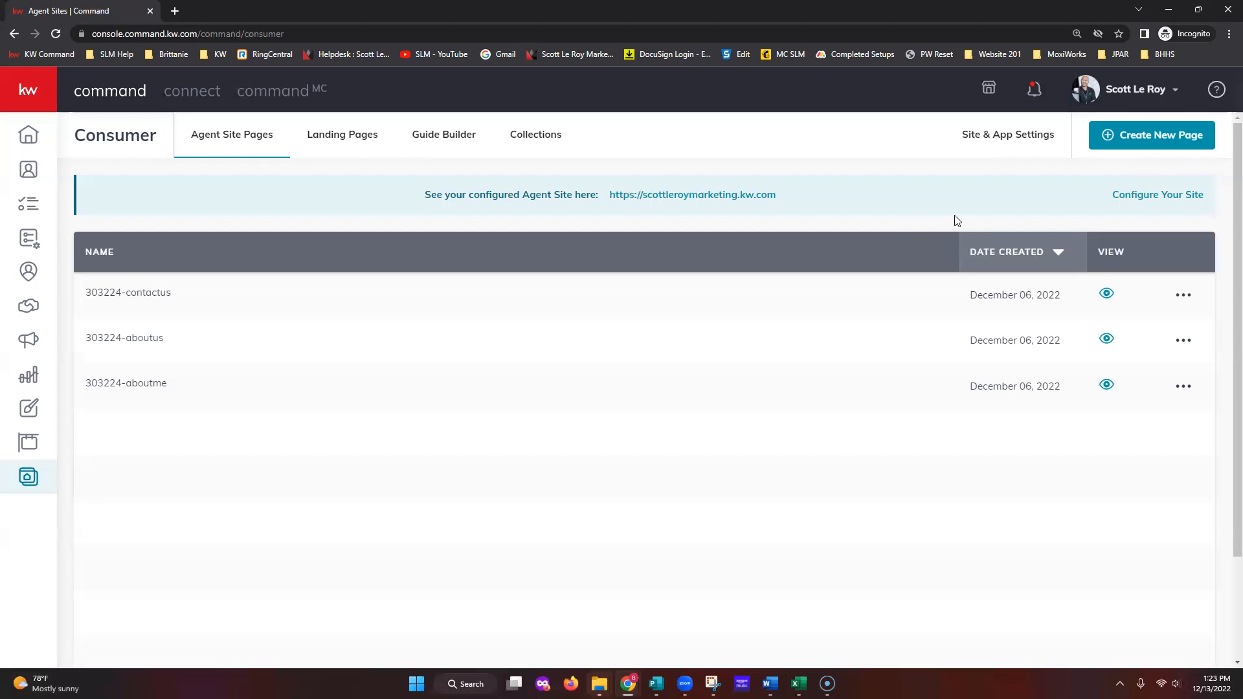
left_click(1149, 152)
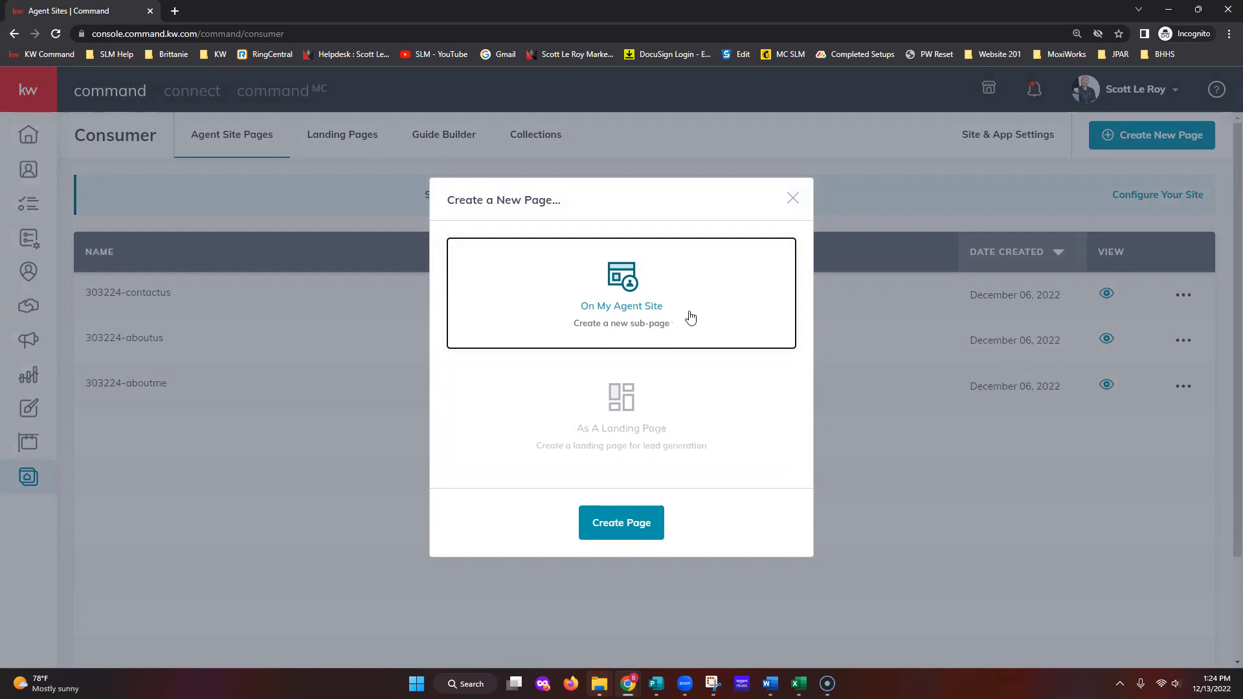
left_click(618, 538)
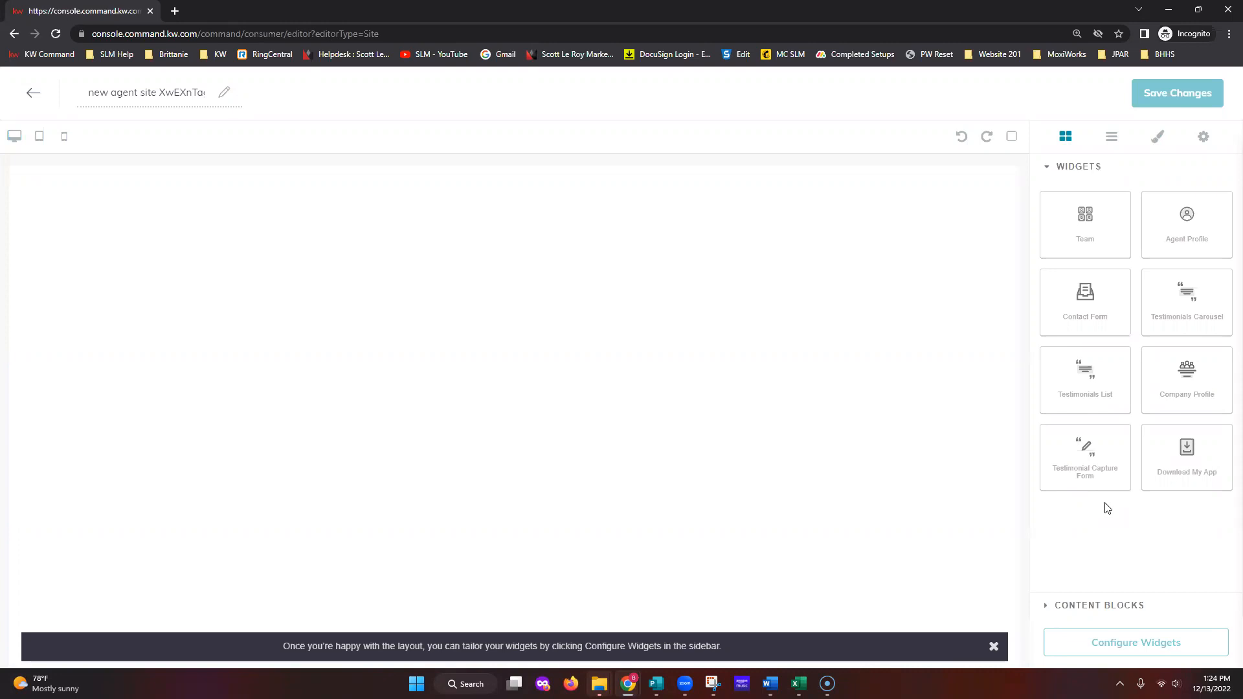
- Rename the new agent site page as Testimonial Capture
double_click(125, 94)
triple_click(164, 89)
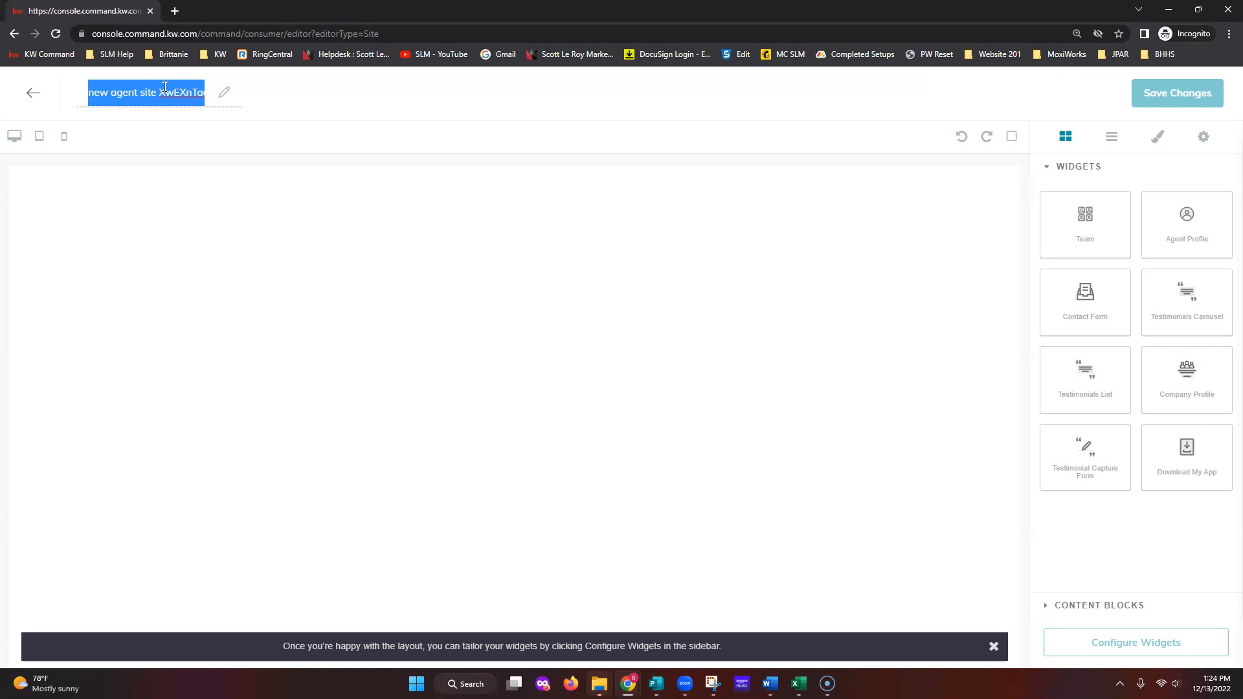
type("Test")
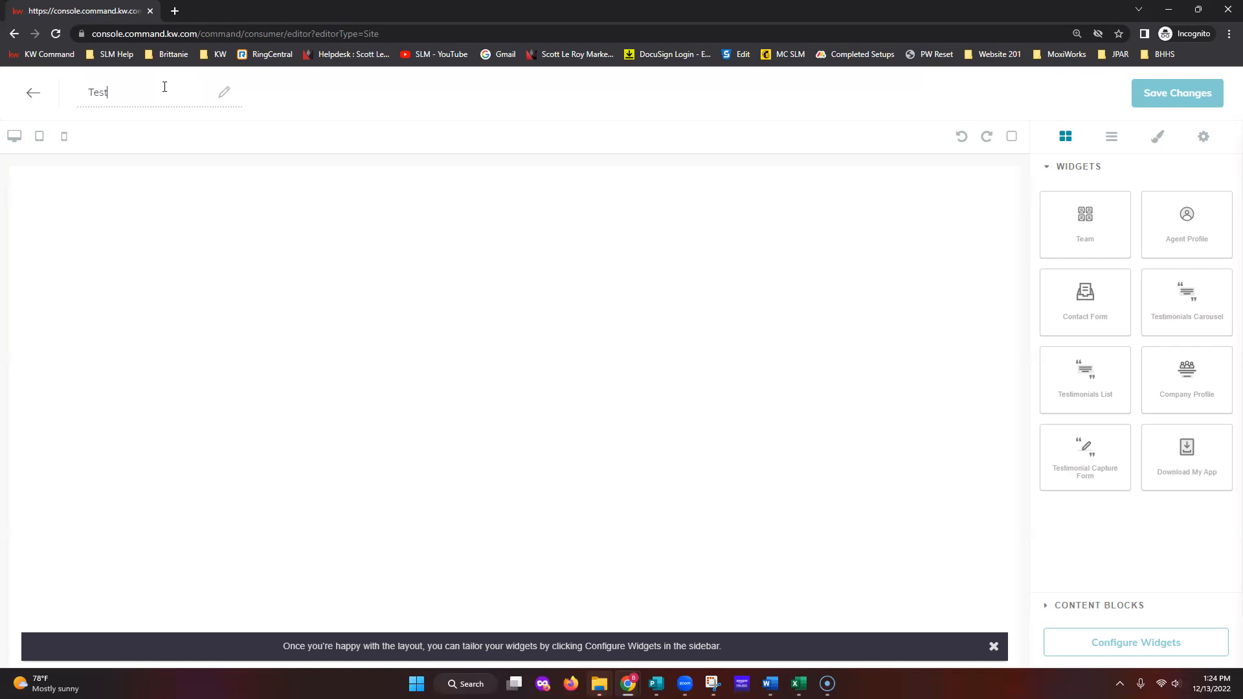
type("imonial Capture")
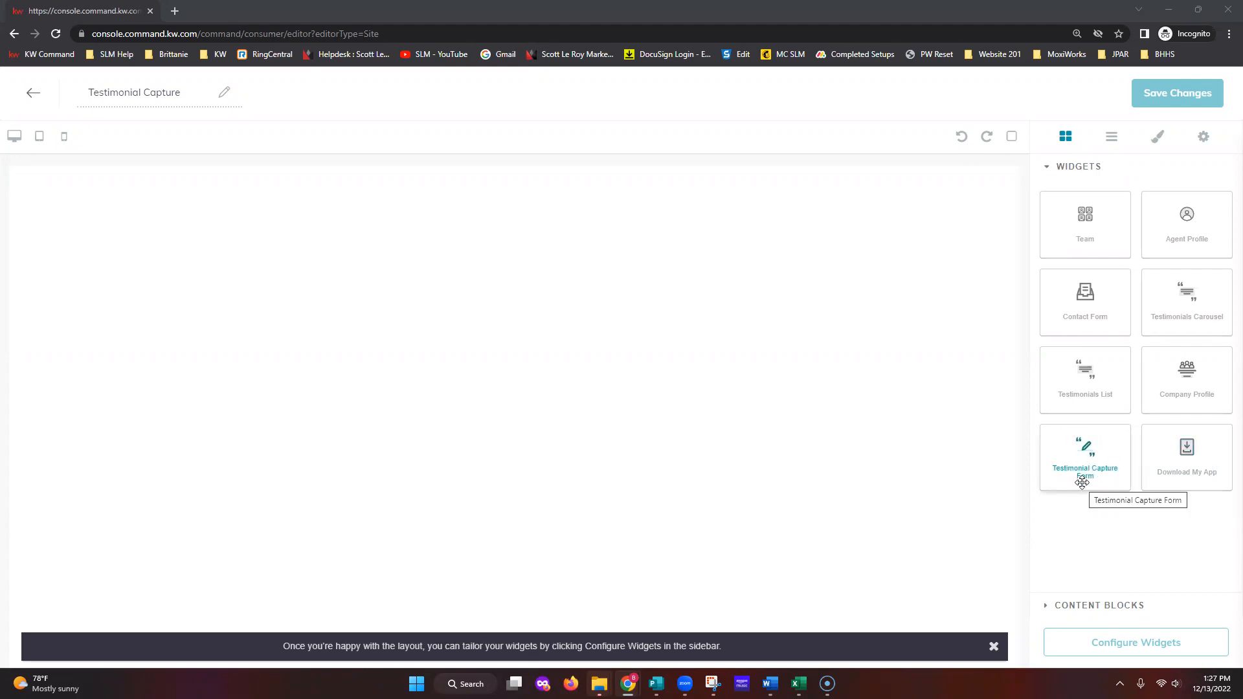
- Add the Testimonial Capture Form widget to the blank page and open its configuration settings
left_click_drag(1086, 448, 530, 263)
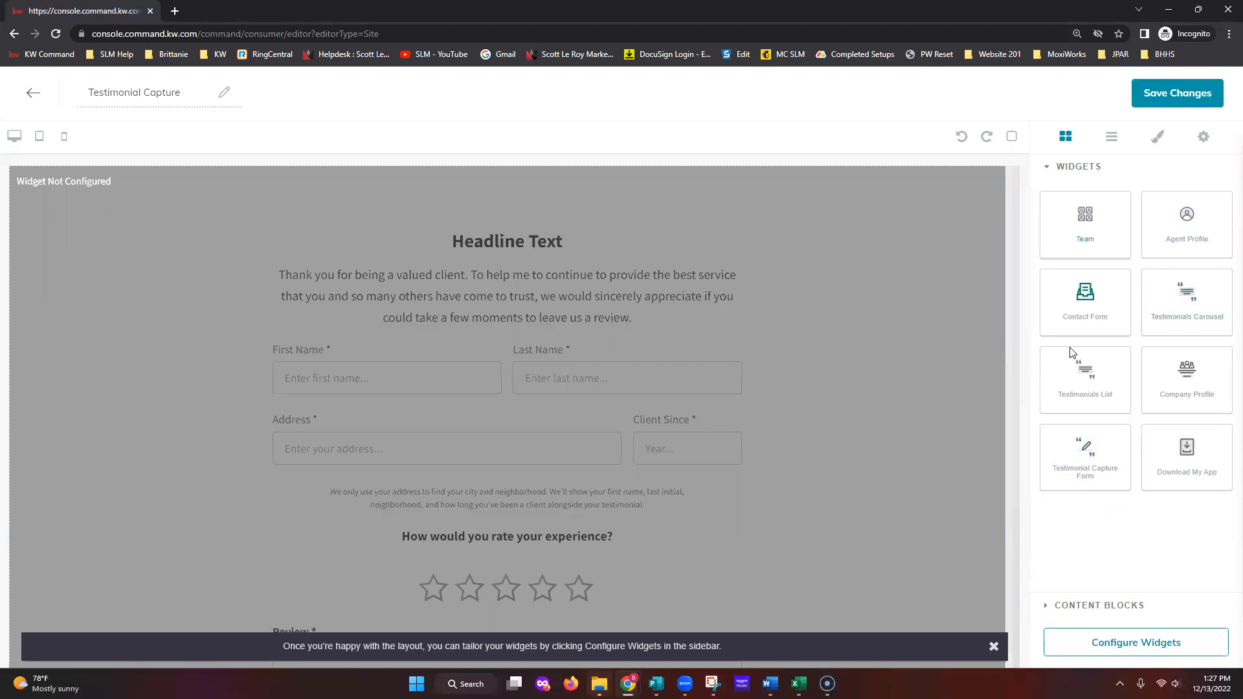
left_click(1143, 655)
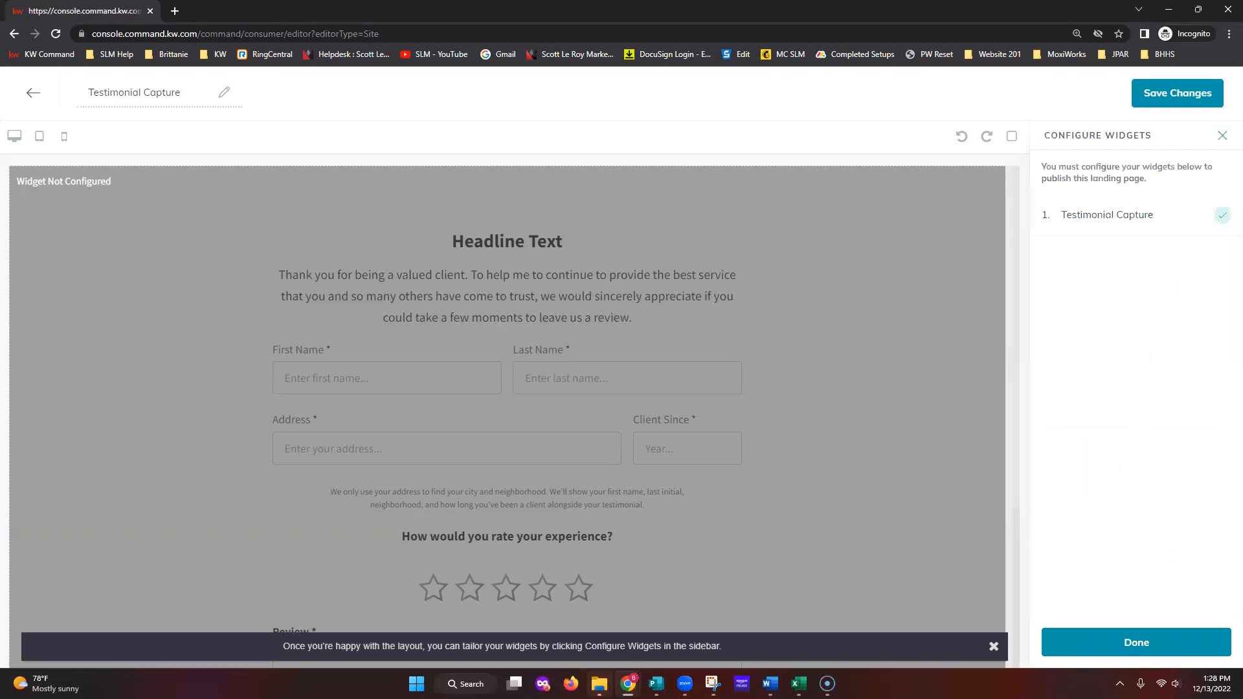
left_click(1105, 223)
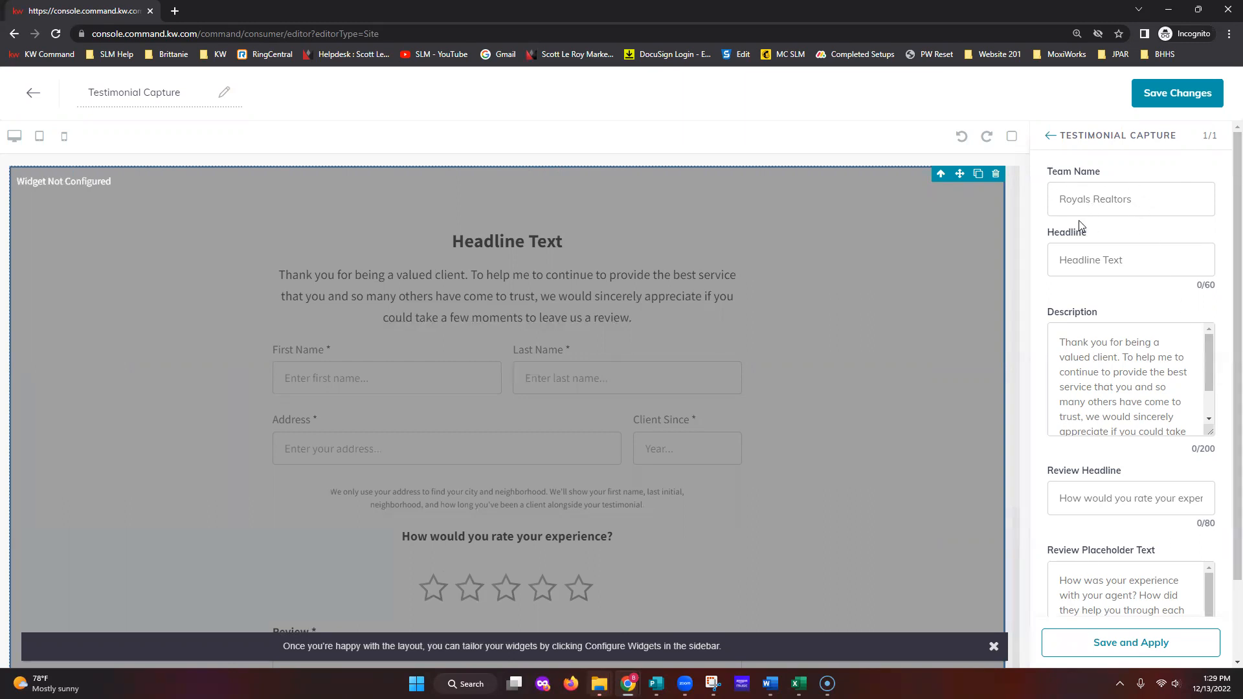
- Set the testimonial form's team name to Scott Le Roy Marketing
left_click(1099, 194)
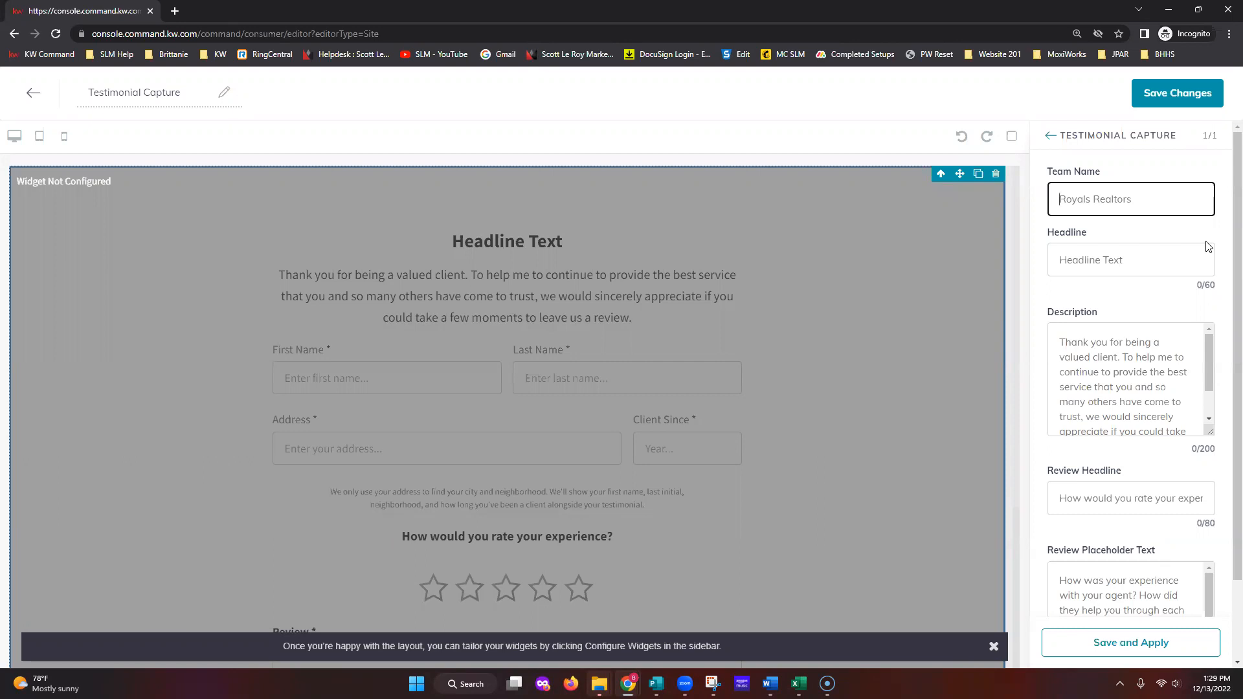
type("Scott Le Roty")
key("BackSpace")
key("BackSpace")
key("BackSpace")
type("y Marketing")
left_click(1205, 237)
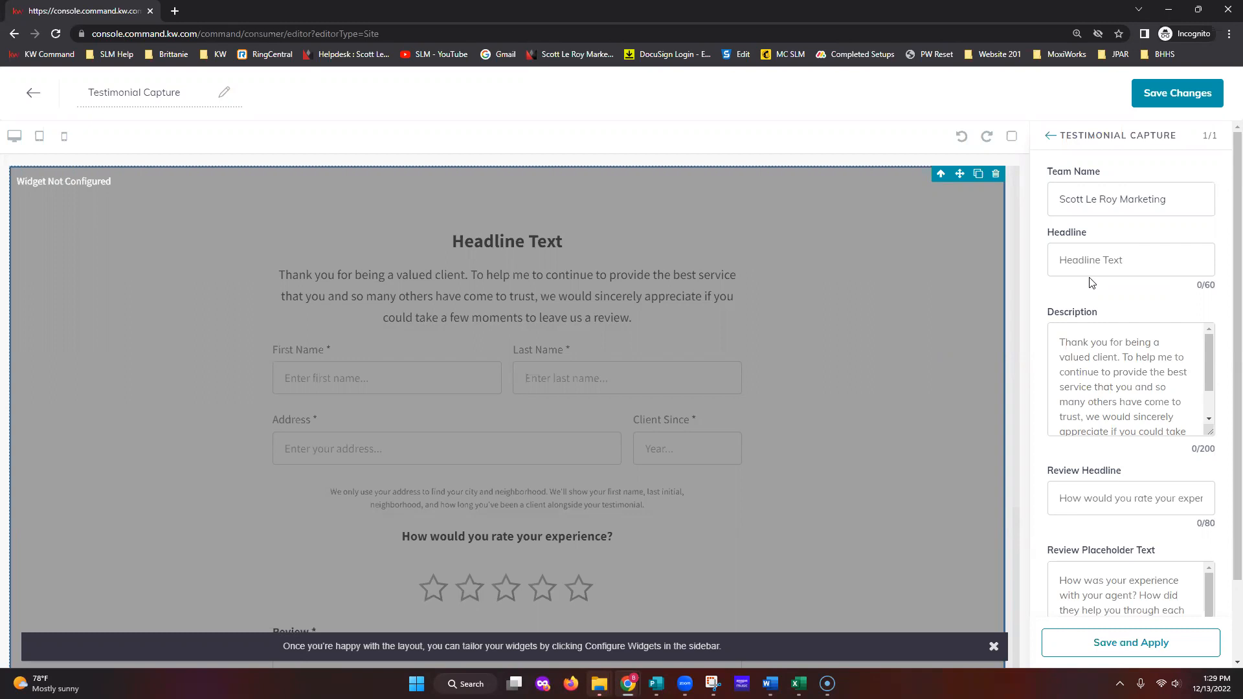
- Set the testimonial form's headline to "Leave a Review!"
left_click(1123, 267)
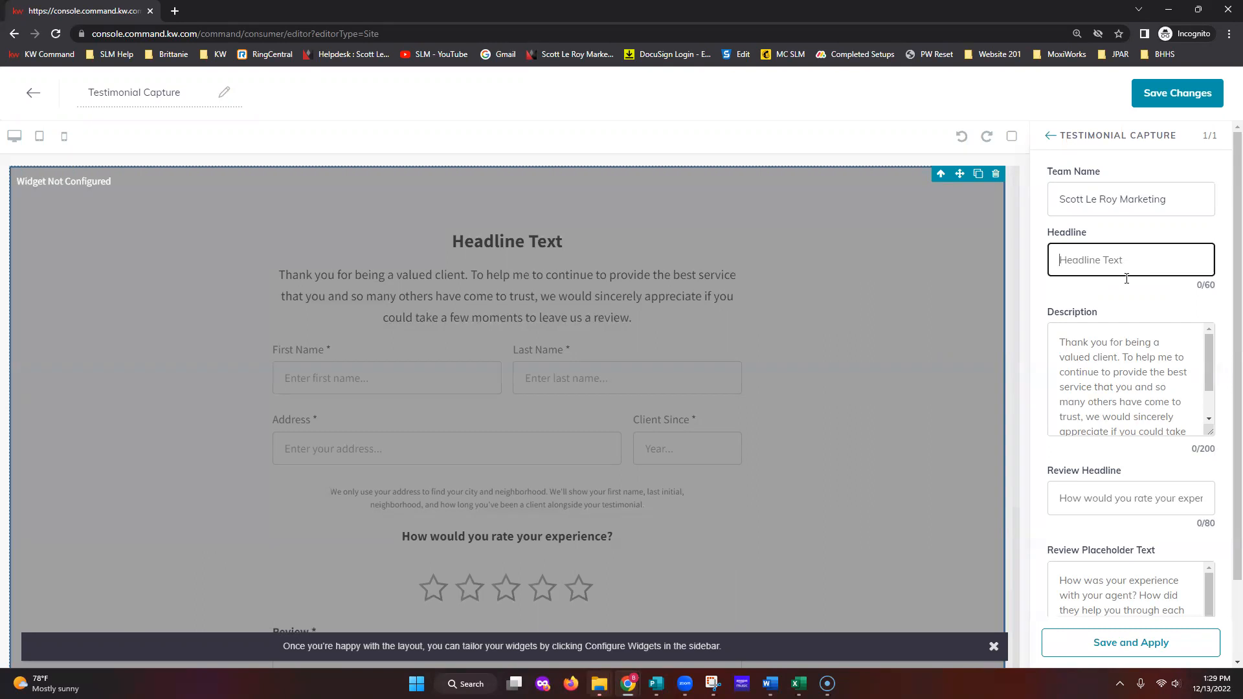
type("Leave a Review!")
left_click(1131, 295)
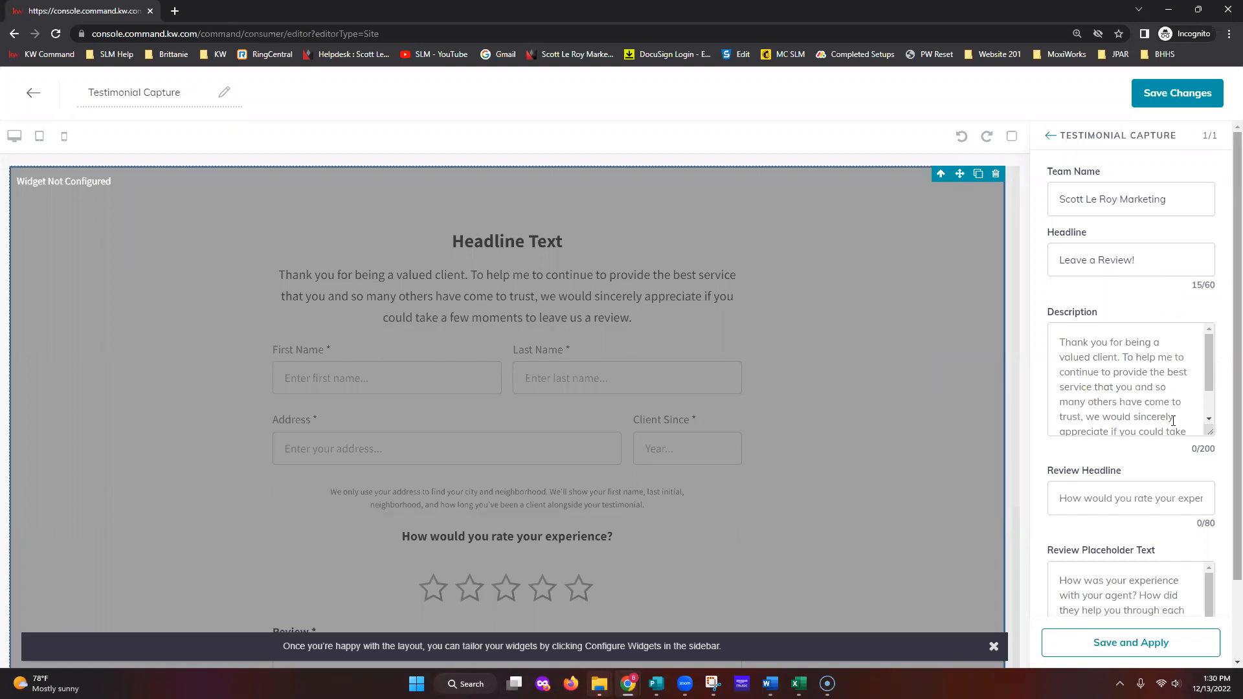
- Review the testimonial form's default Description, Review Headline and Review Placeholder Text against the form on the page
scroll(1118, 322, "down", 1)
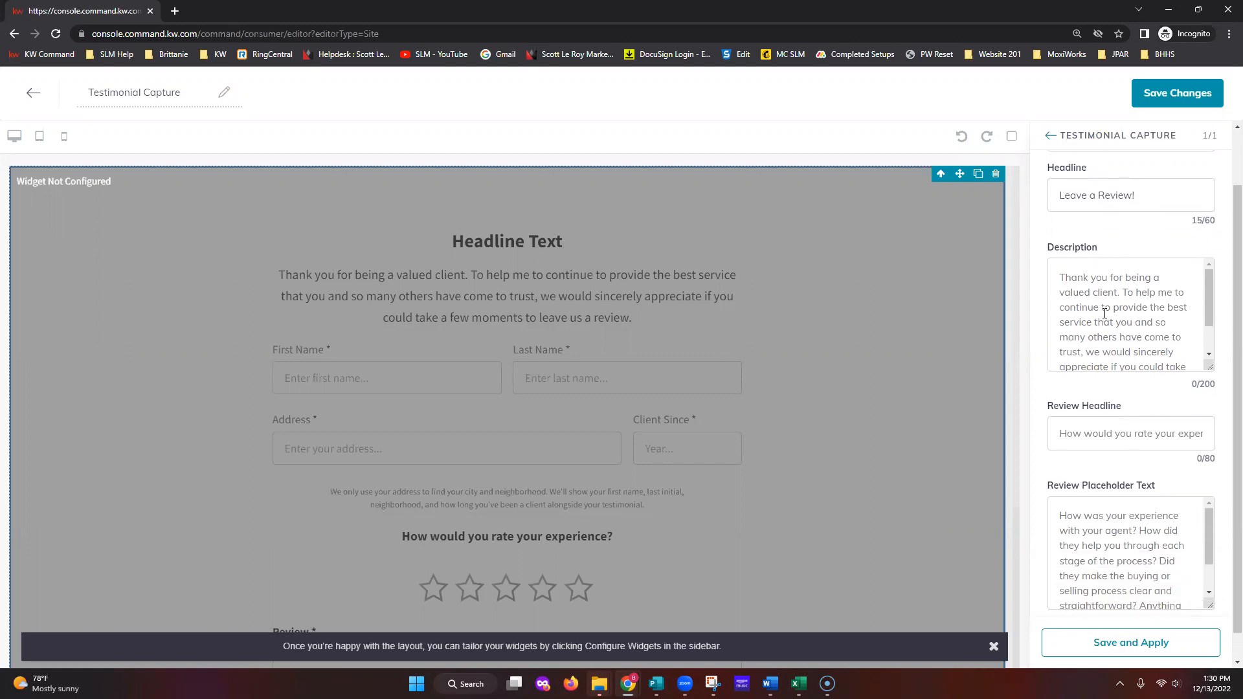
scroll(1147, 336, "down", 1)
scroll(1187, 362, "up", 1)
scroll(1187, 363, "up", 1)
scroll(1172, 375, "down", 2)
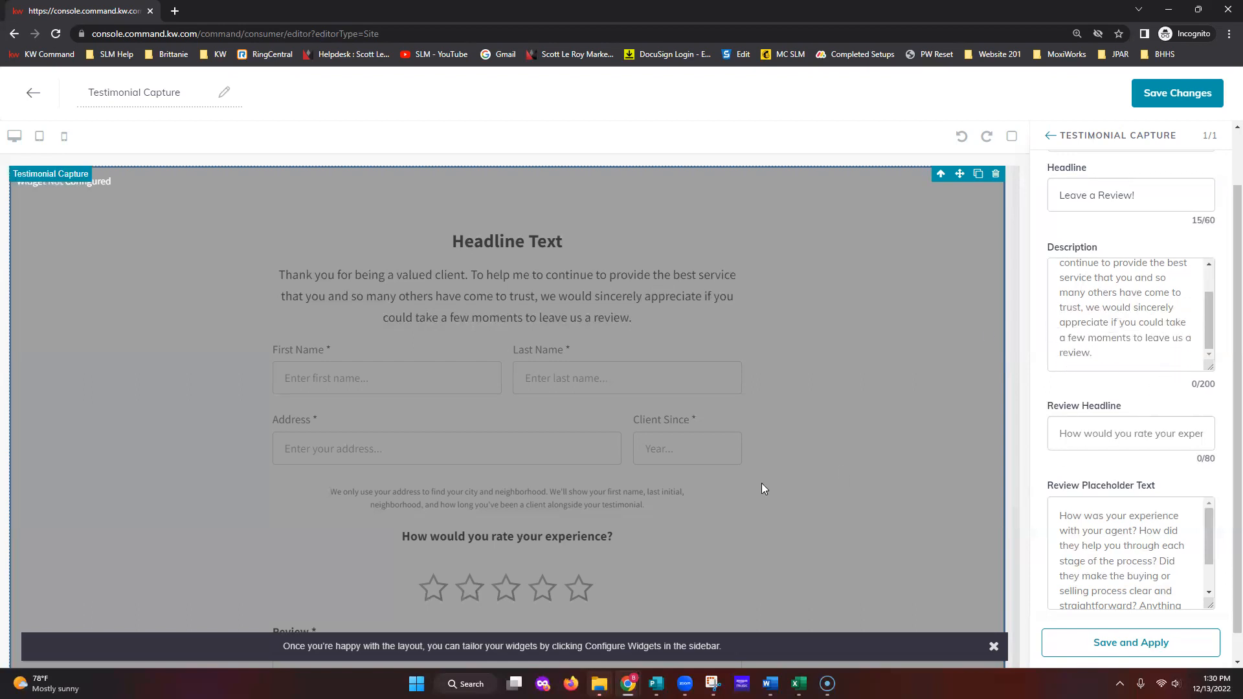
scroll(799, 519, "down", 2)
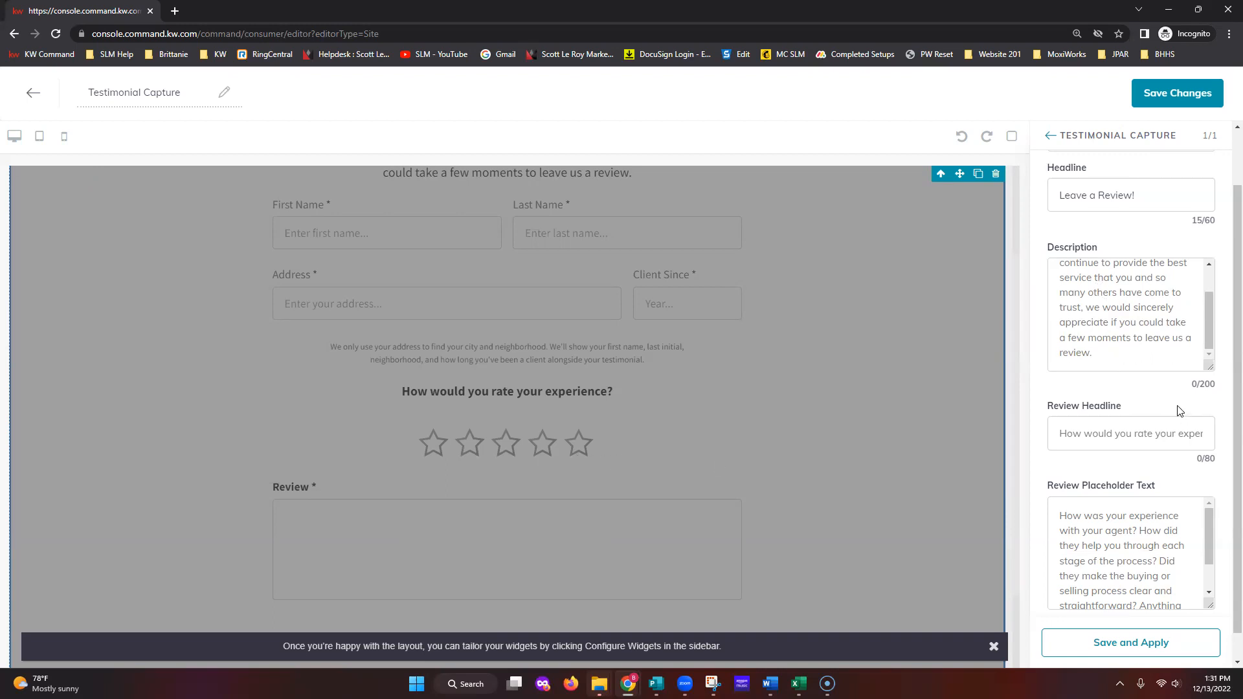
scroll(1177, 411, "down", 1)
scroll(1144, 497, "down", 2)
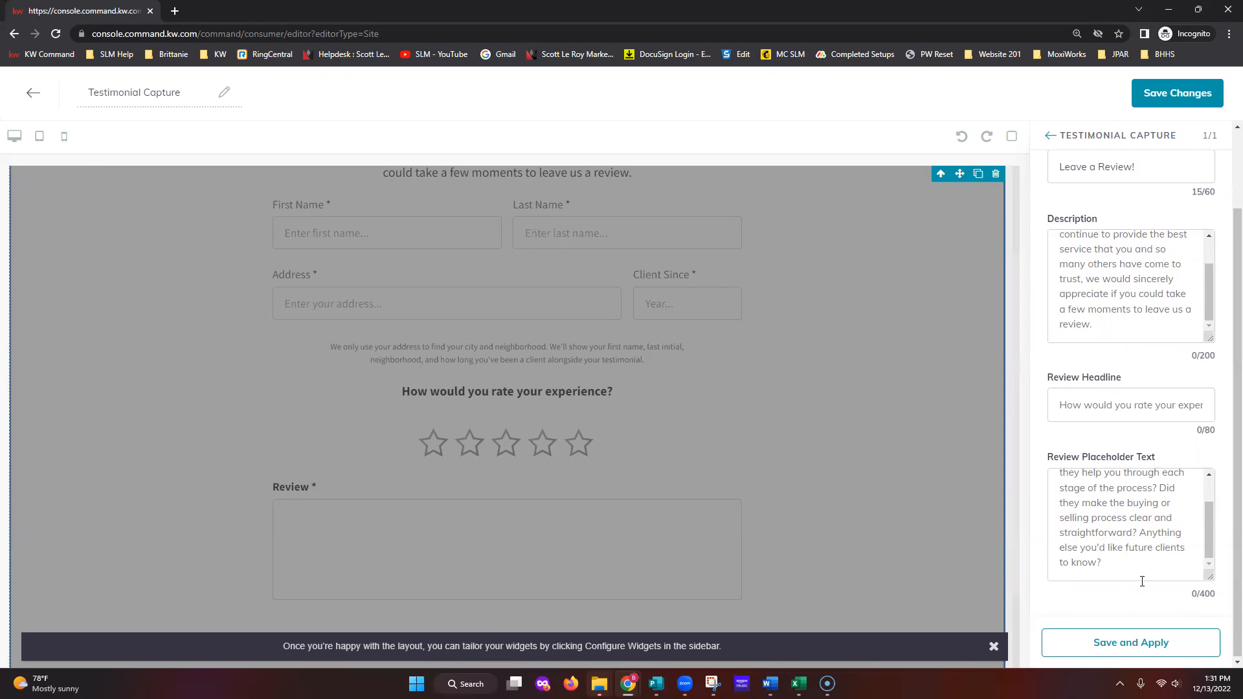
scroll(1142, 581, "up", 2)
scroll(1212, 584, "down", 2)
left_click_drag(1208, 550, 1212, 518)
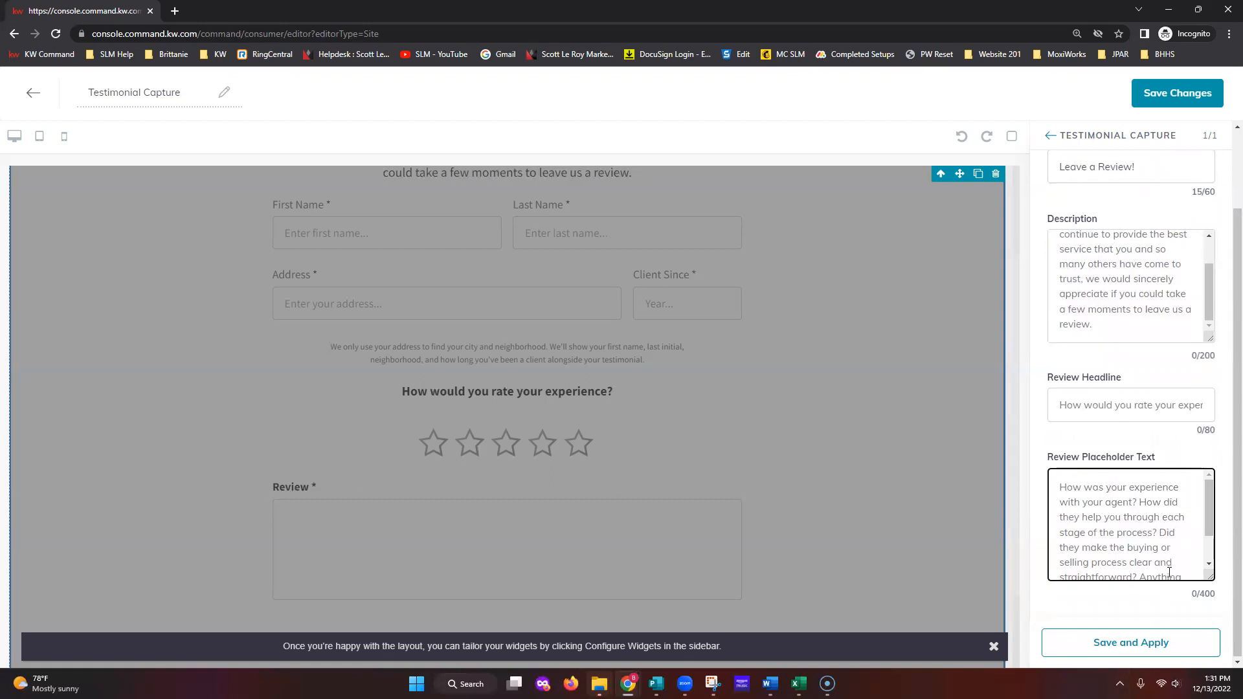
scroll(1172, 517, "up", 2)
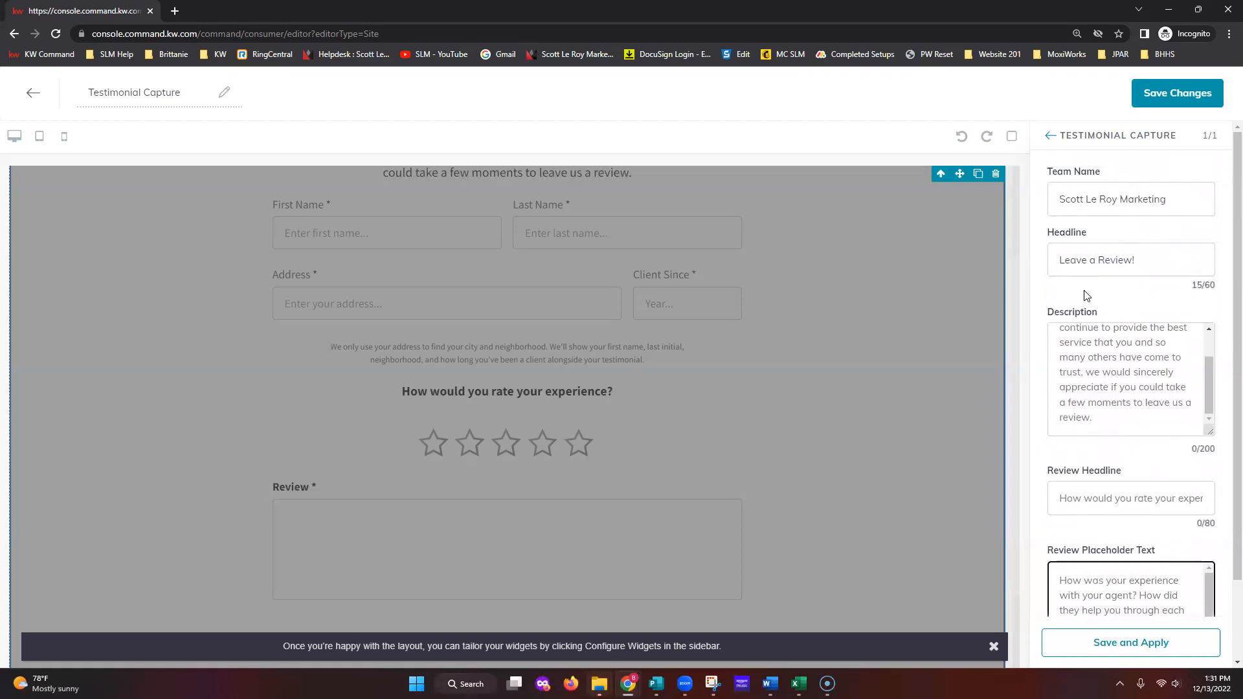
- Save and apply the testimonial widget settings and check the whole form on the page
left_click(1126, 647)
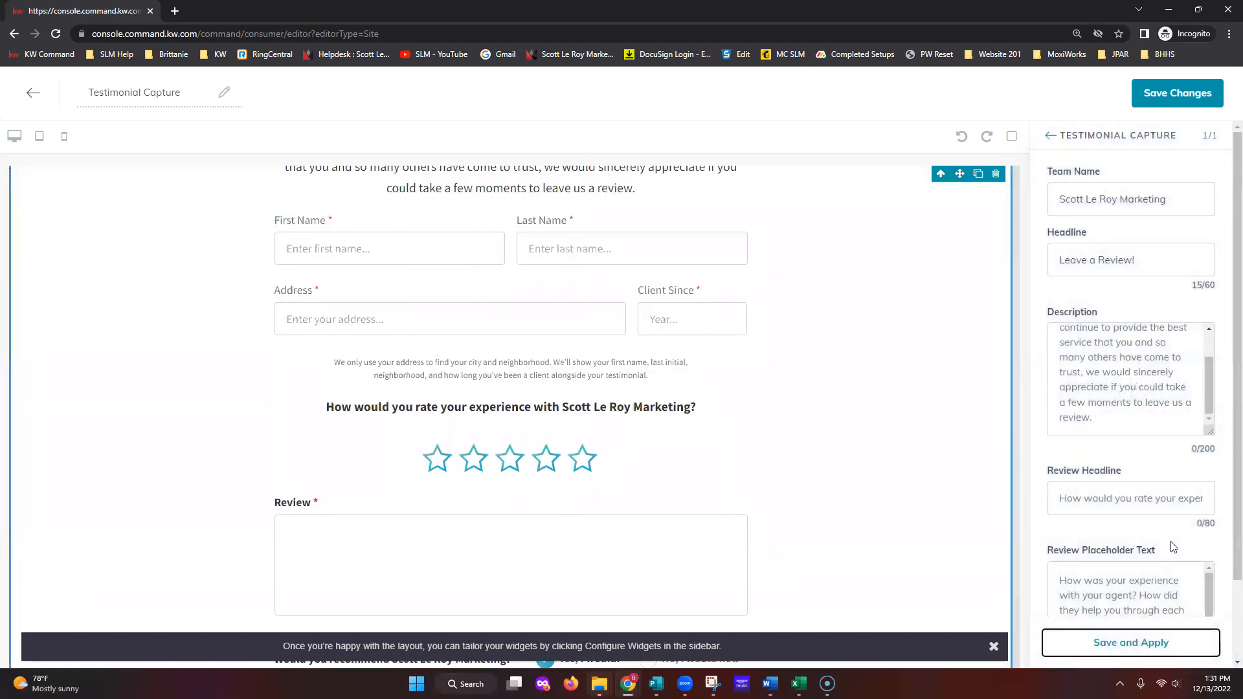
scroll(728, 453, "up", 2)
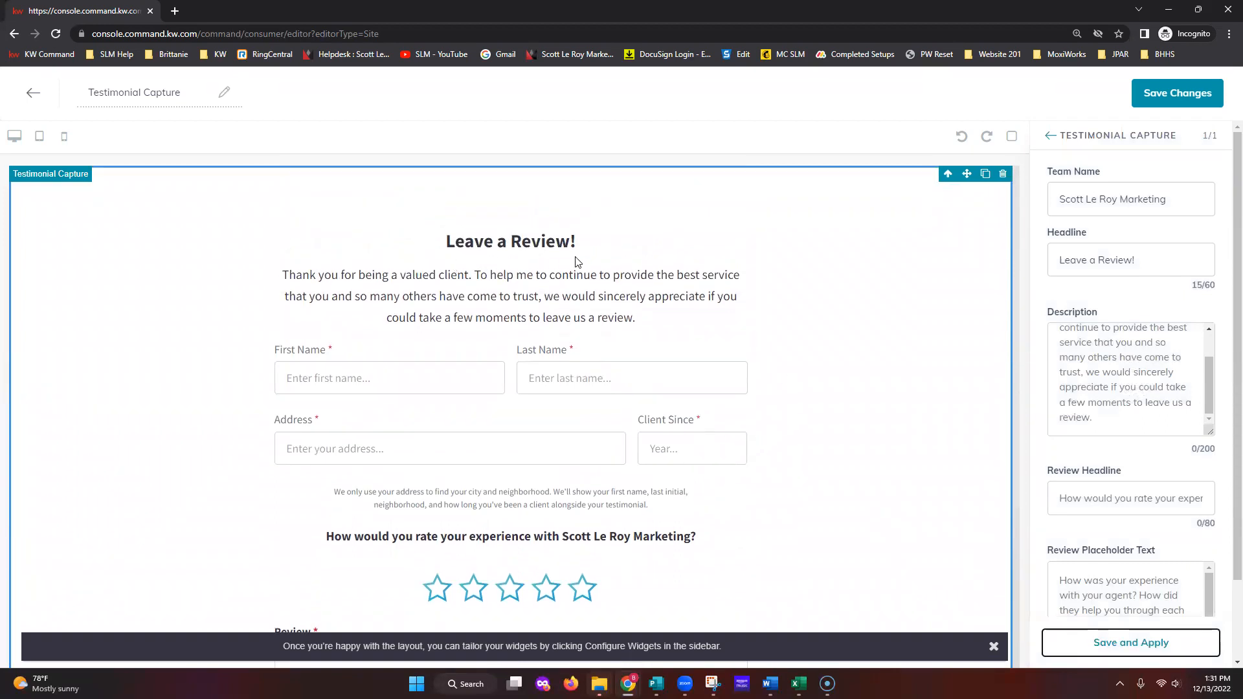
scroll(757, 424, "down", 2)
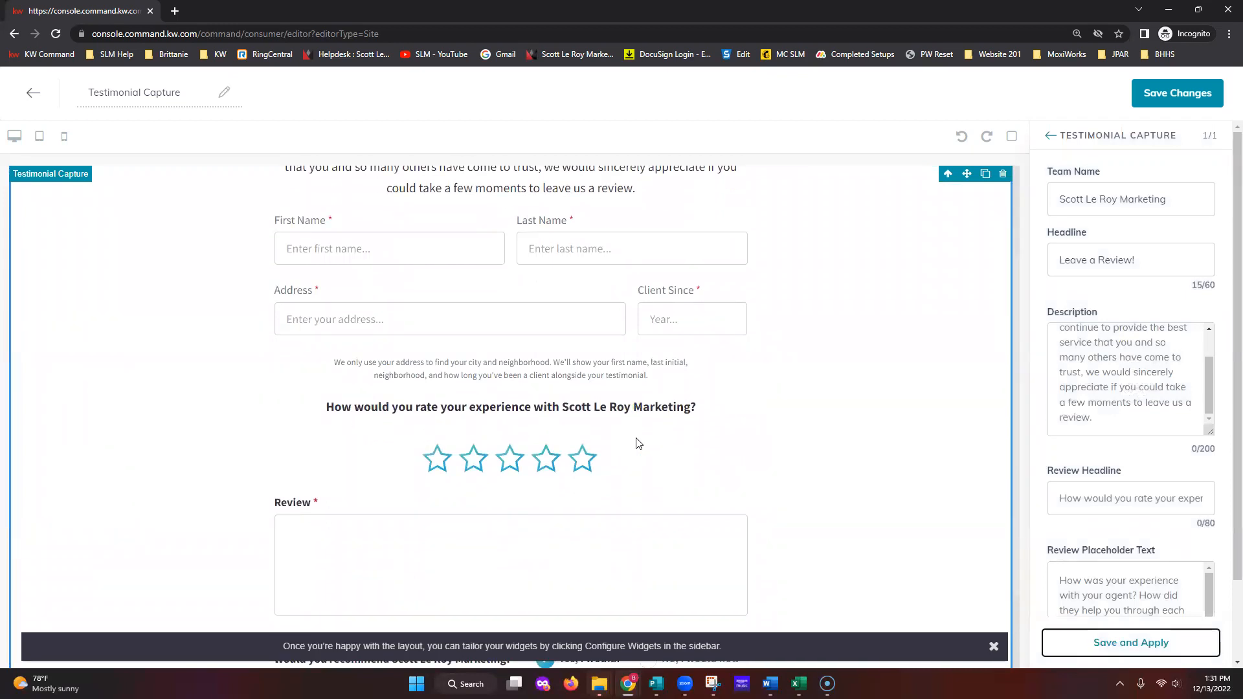
scroll(810, 446, "down", 2)
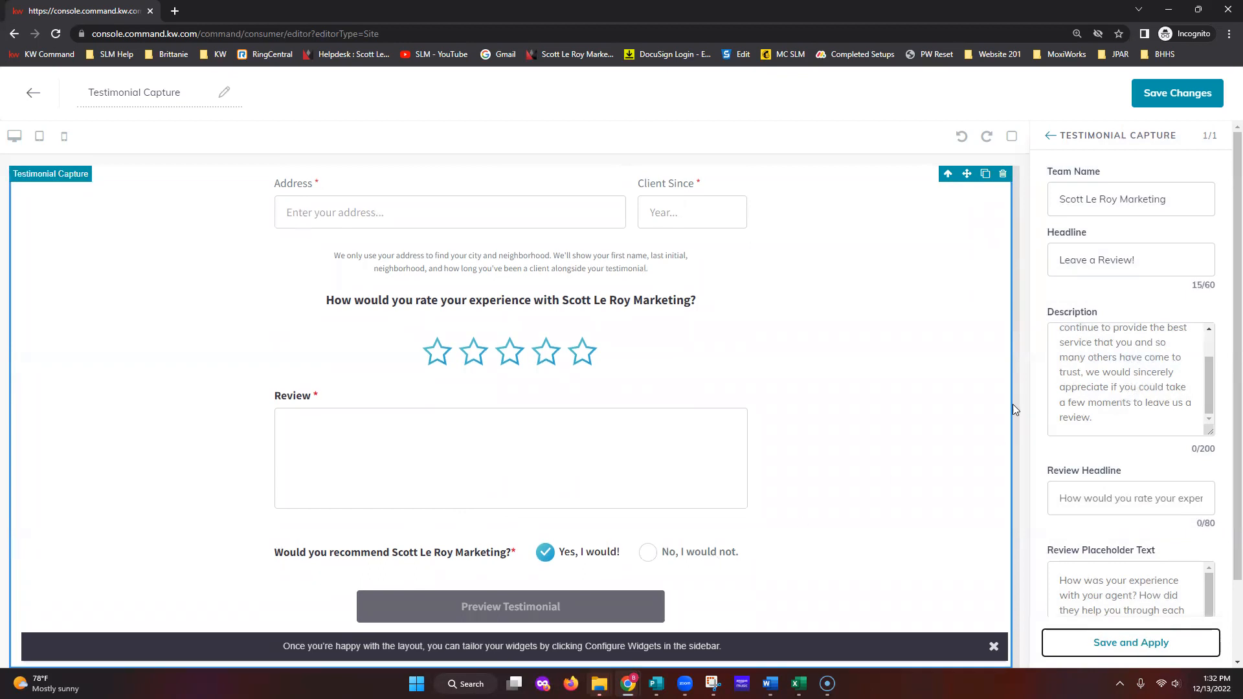
scroll(1012, 404, "up", 4)
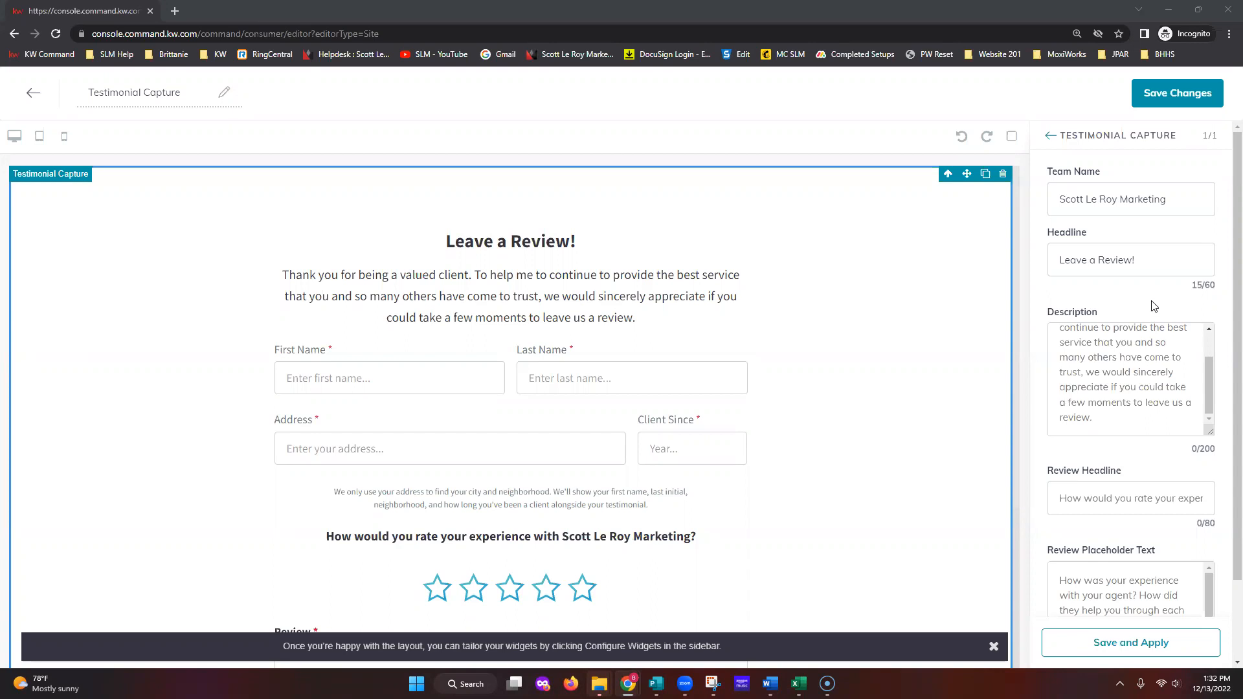
- Save the Testimonial Capture page and decline to continue to the site and app settings for publishing
left_click(1176, 99)
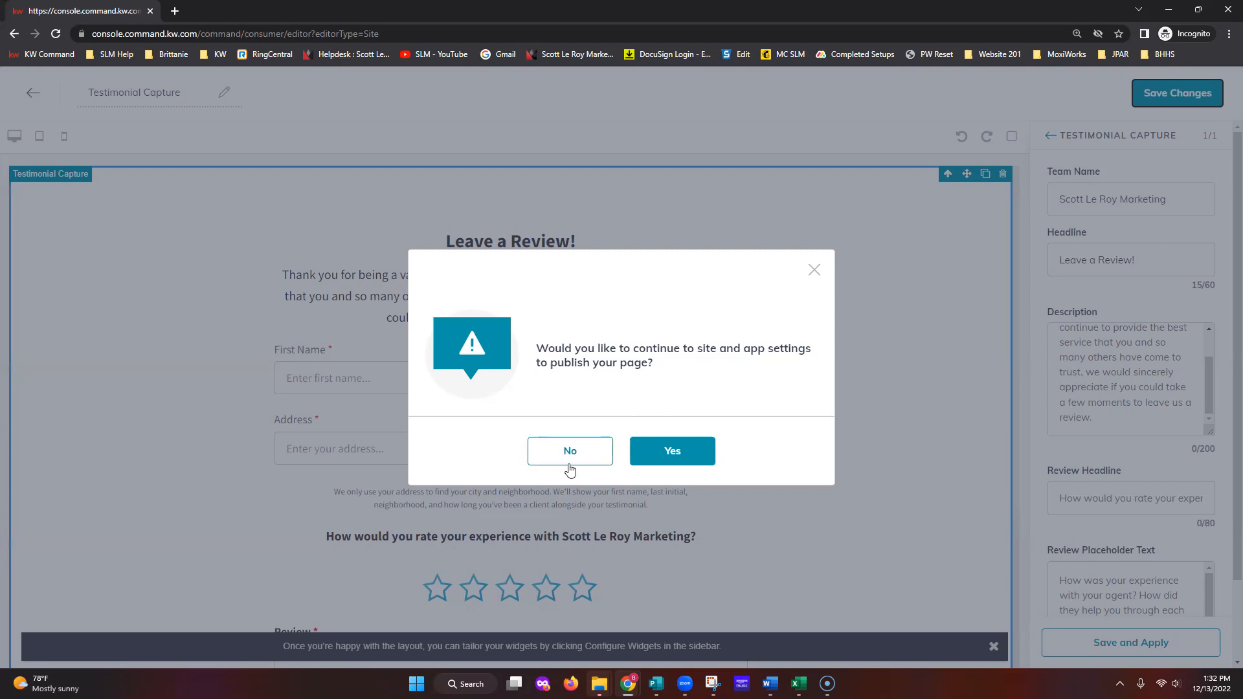
left_click(569, 466)
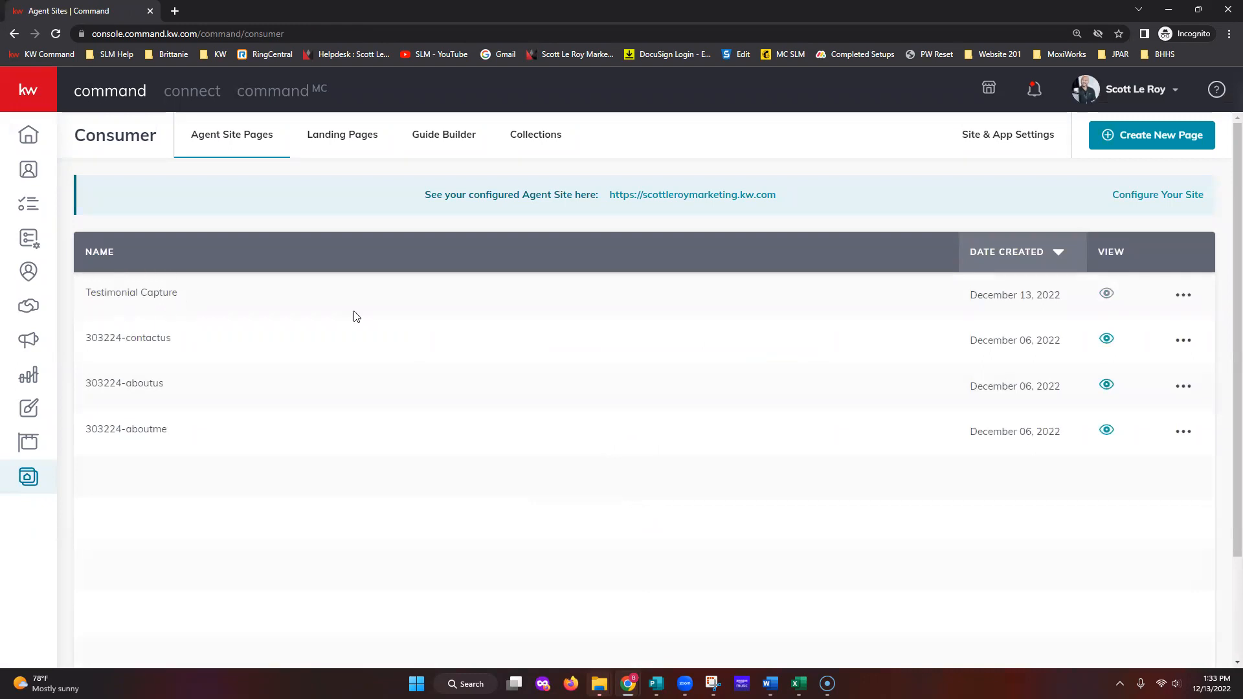
- Examine the view status and available actions of the Testimonial Capture and contact-us pages in the agent site page list
mouse_move(1104, 297)
left_click(1186, 302)
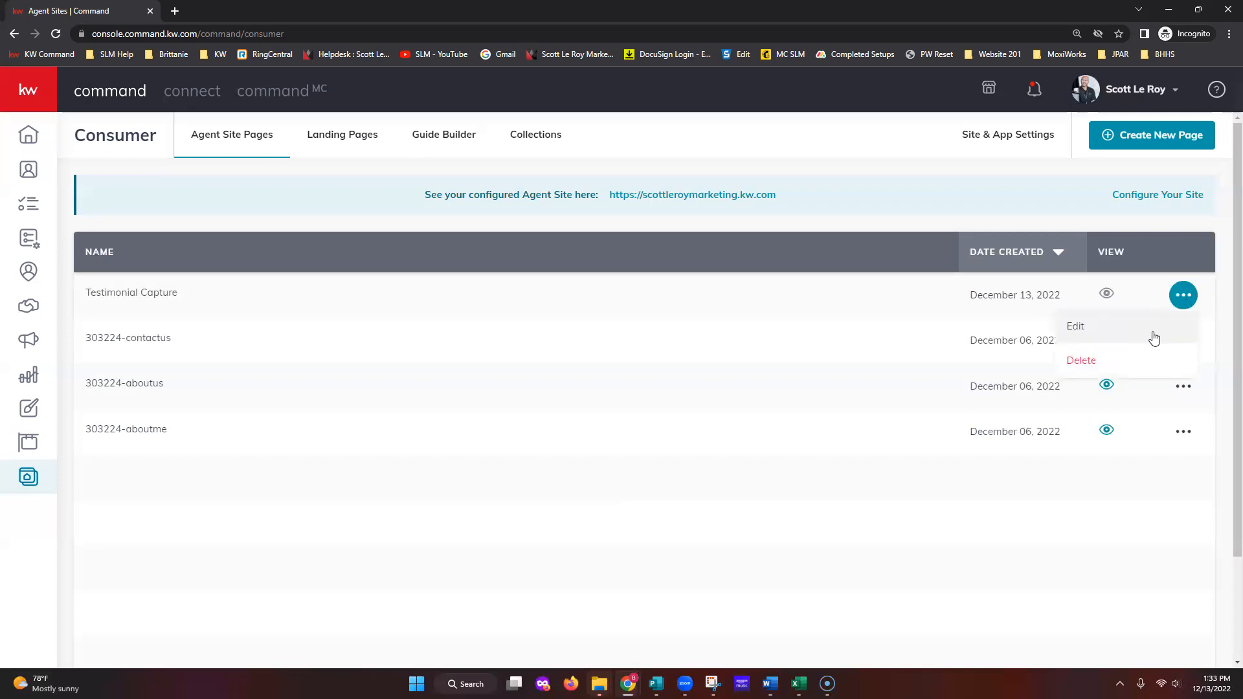
left_click(1183, 341)
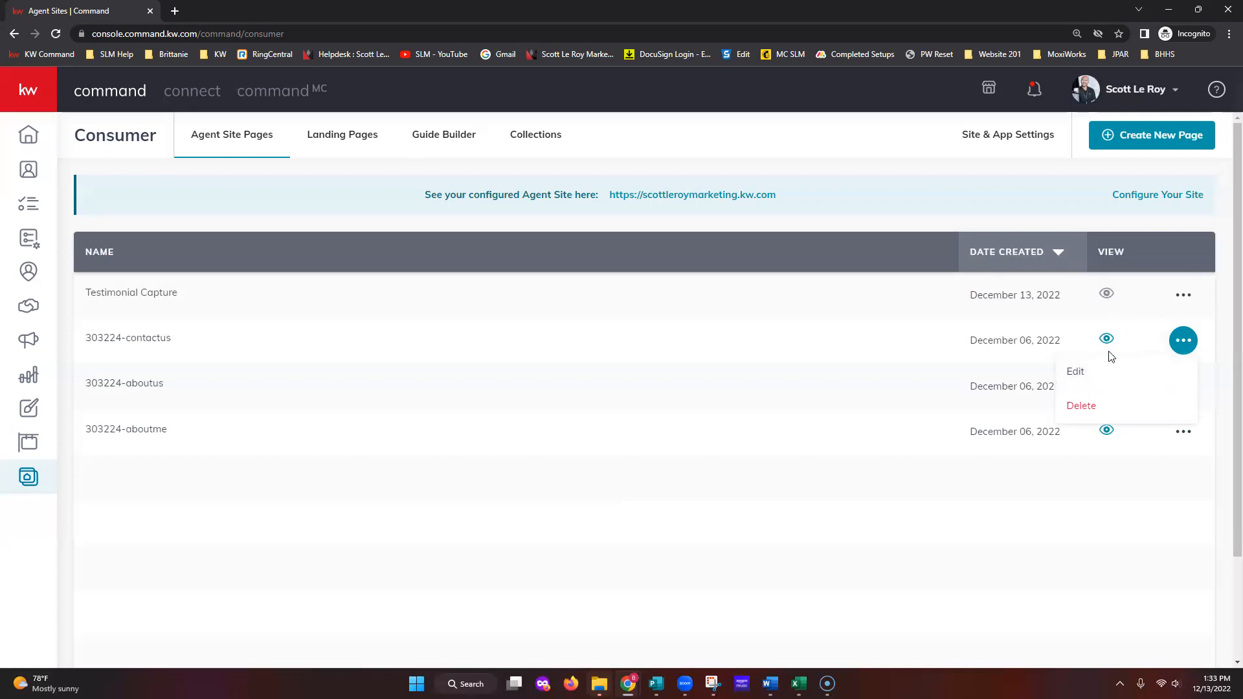
left_click(1120, 312)
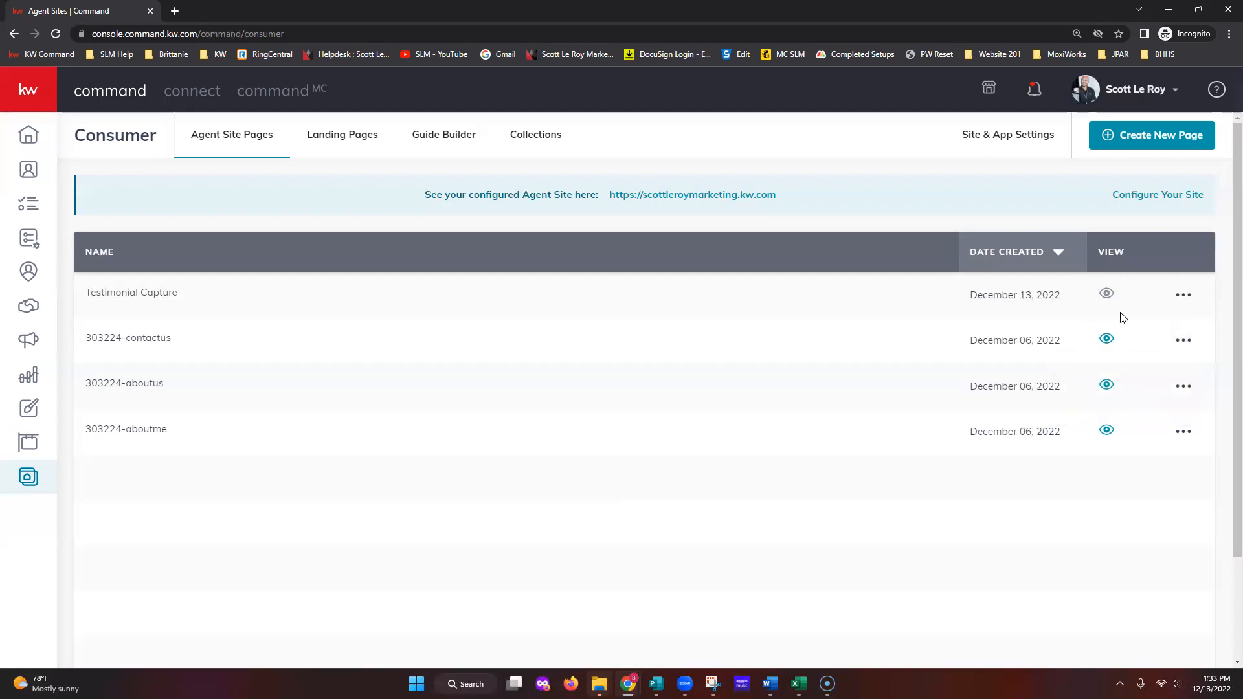
left_click(1179, 307)
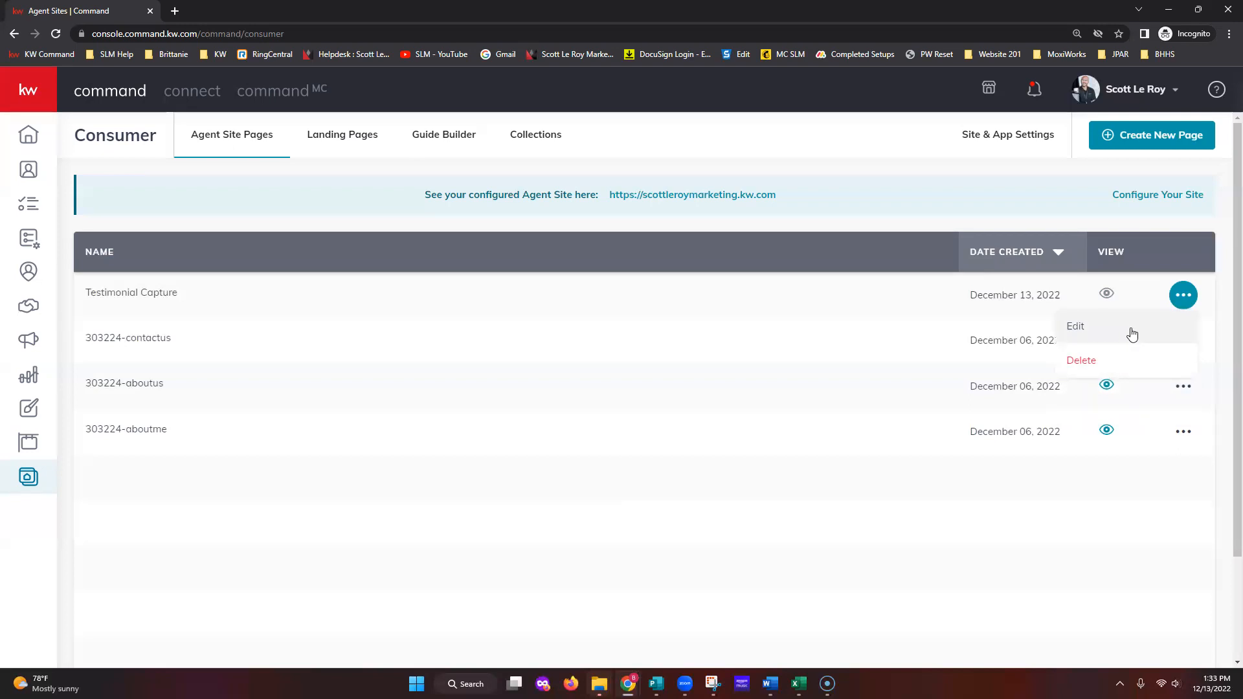
left_click(1161, 503)
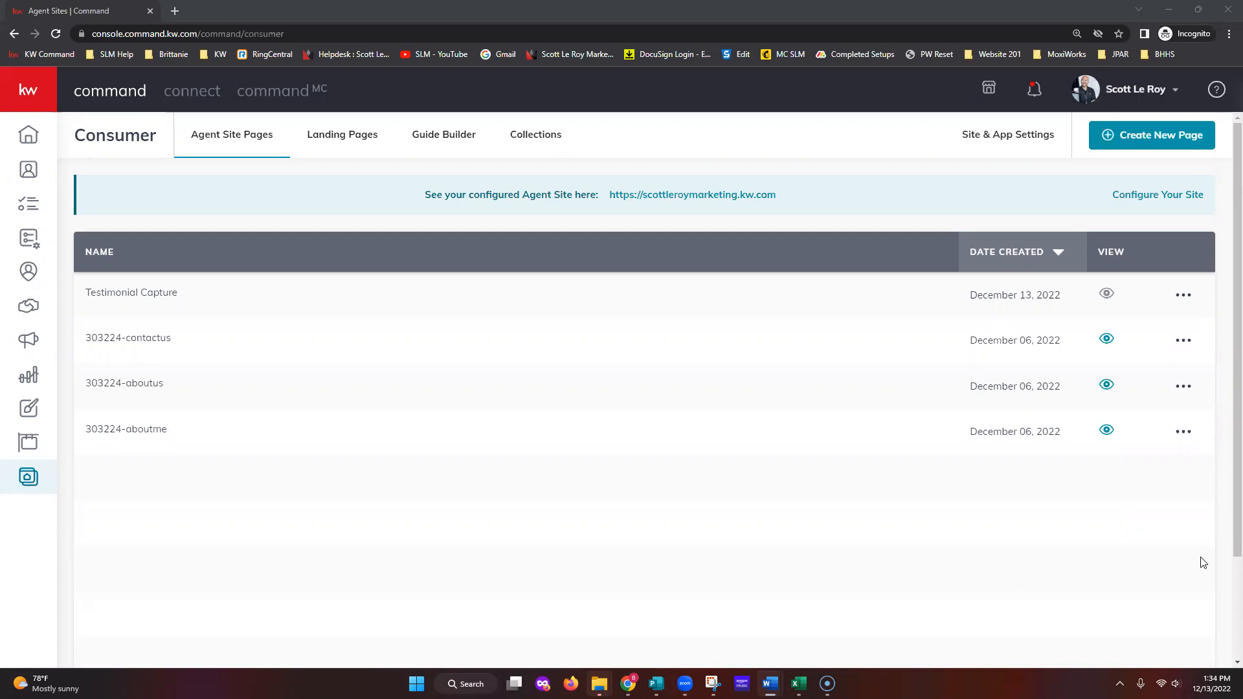
- Create another sub-page on the agent site and name it Mortgage Calc
left_click(1156, 146)
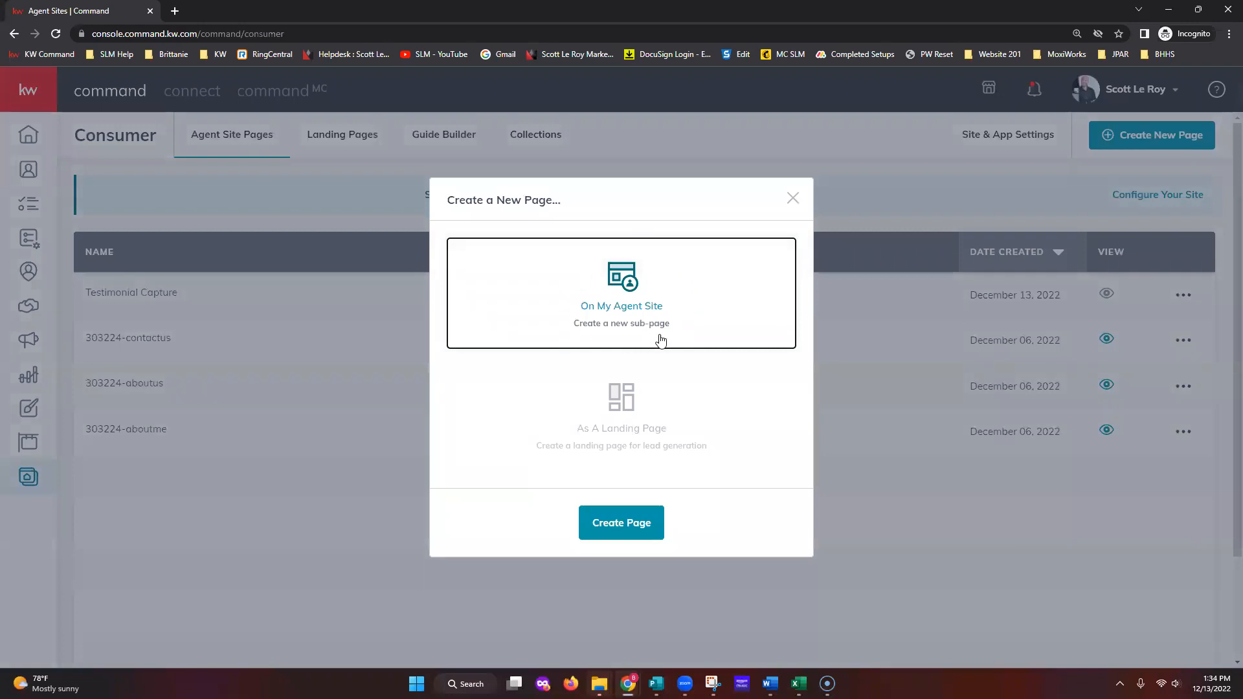
left_click(629, 537)
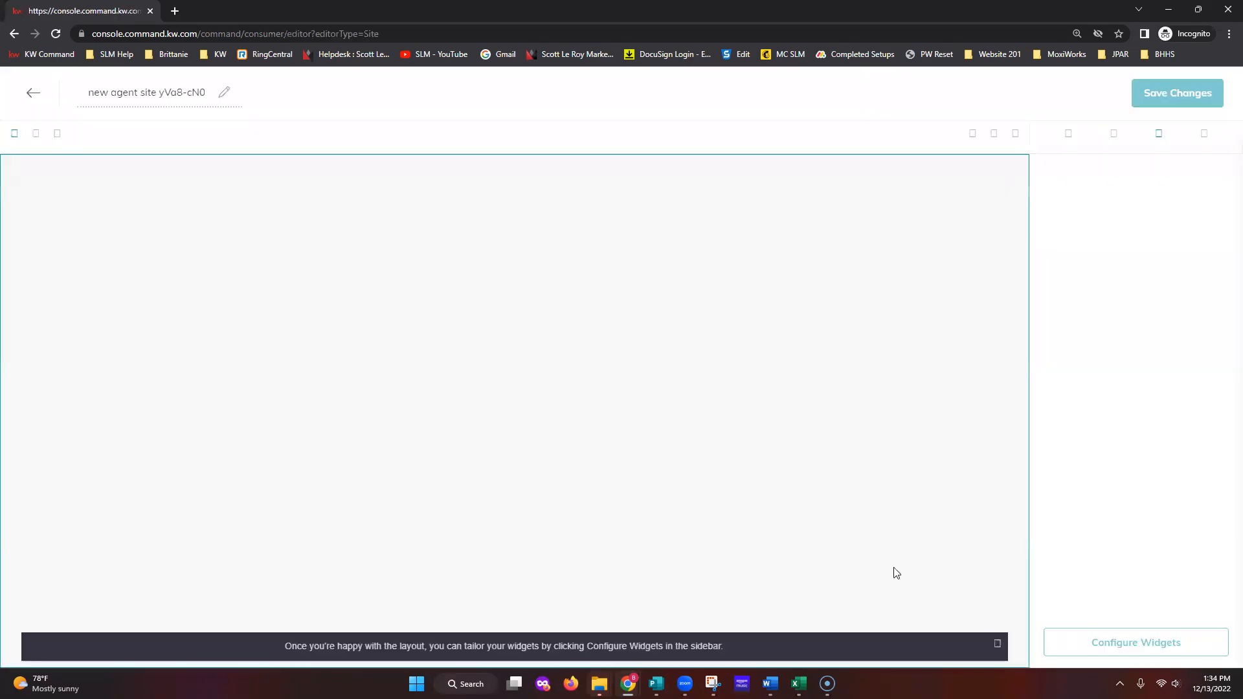
triple_click(134, 90)
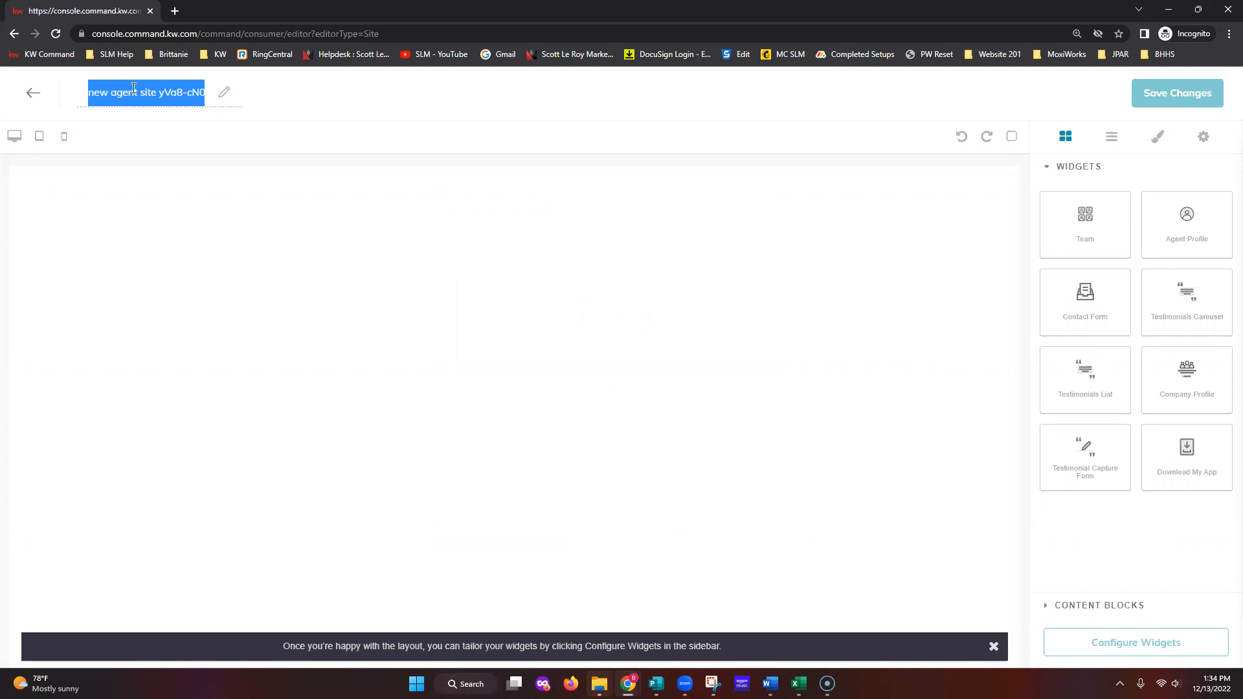
type("M")
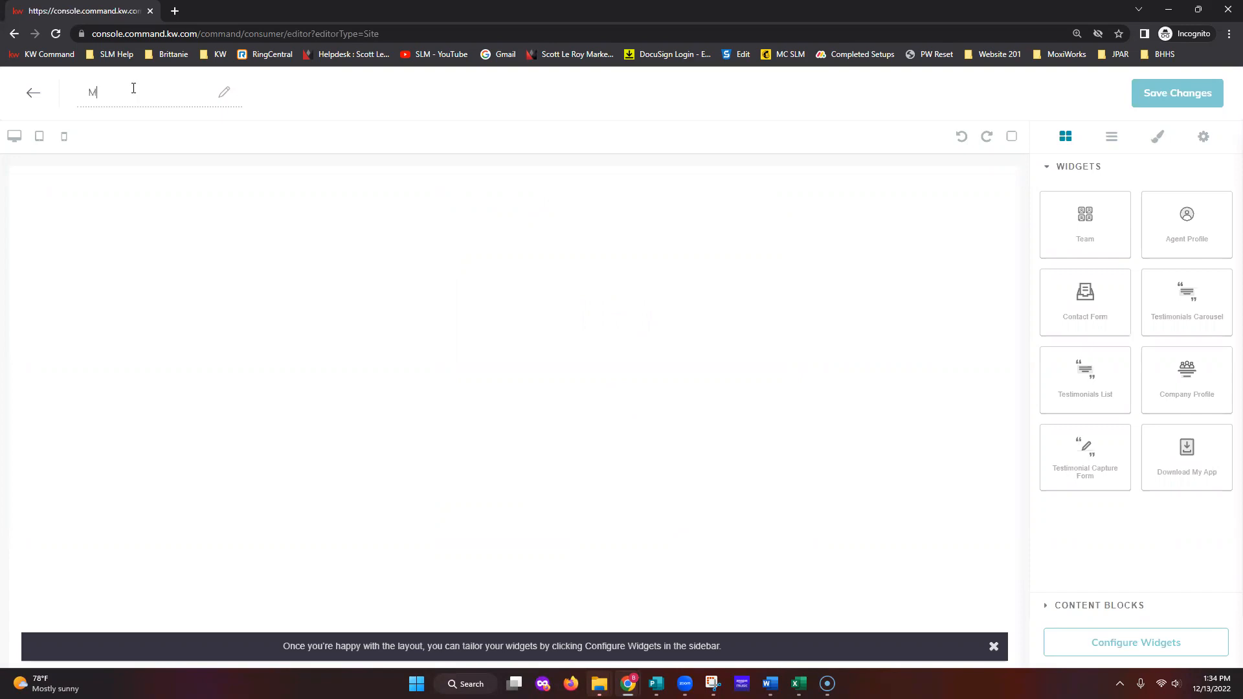
type("ortgage Calc")
- Add the Download My App widget to the Mortgage Calc page and place a text block above it
left_click_drag(1182, 455, 487, 279)
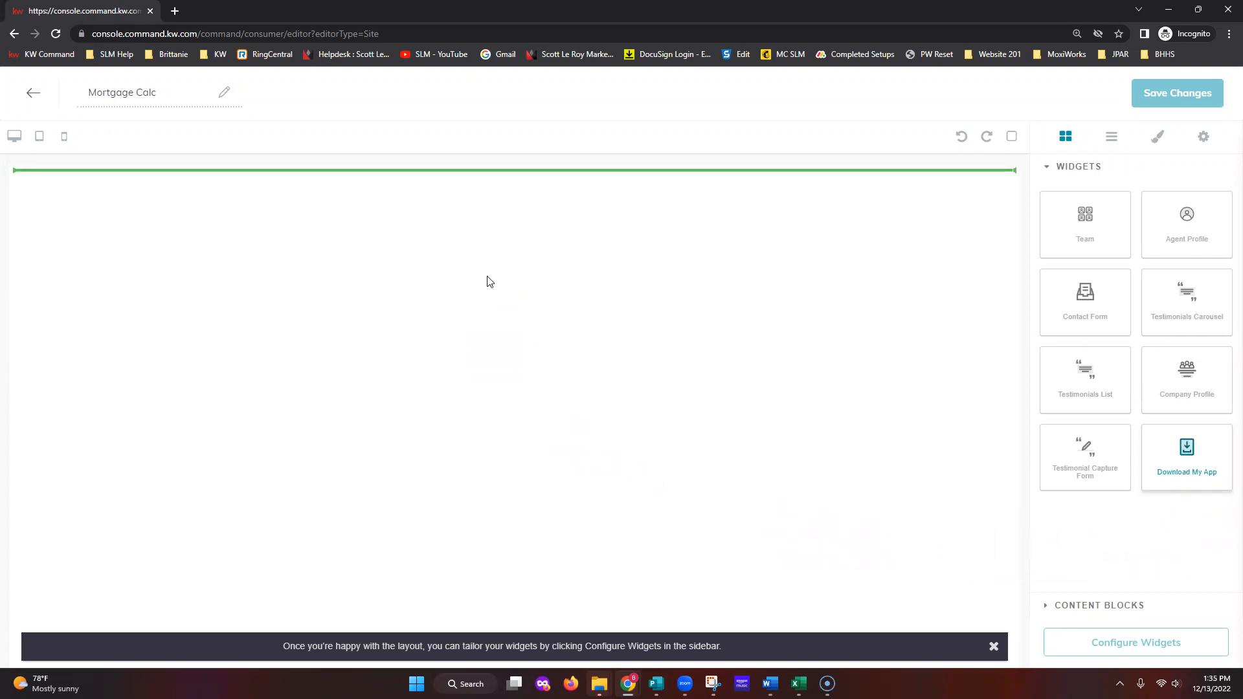
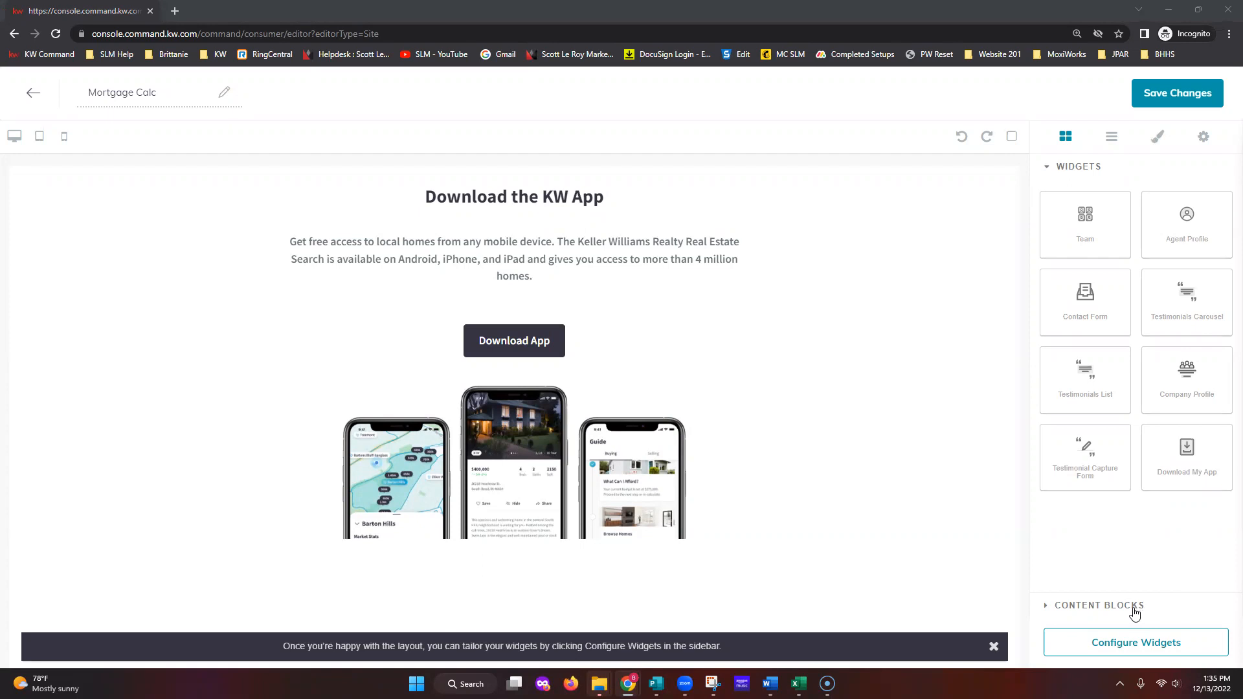
left_click(1136, 608)
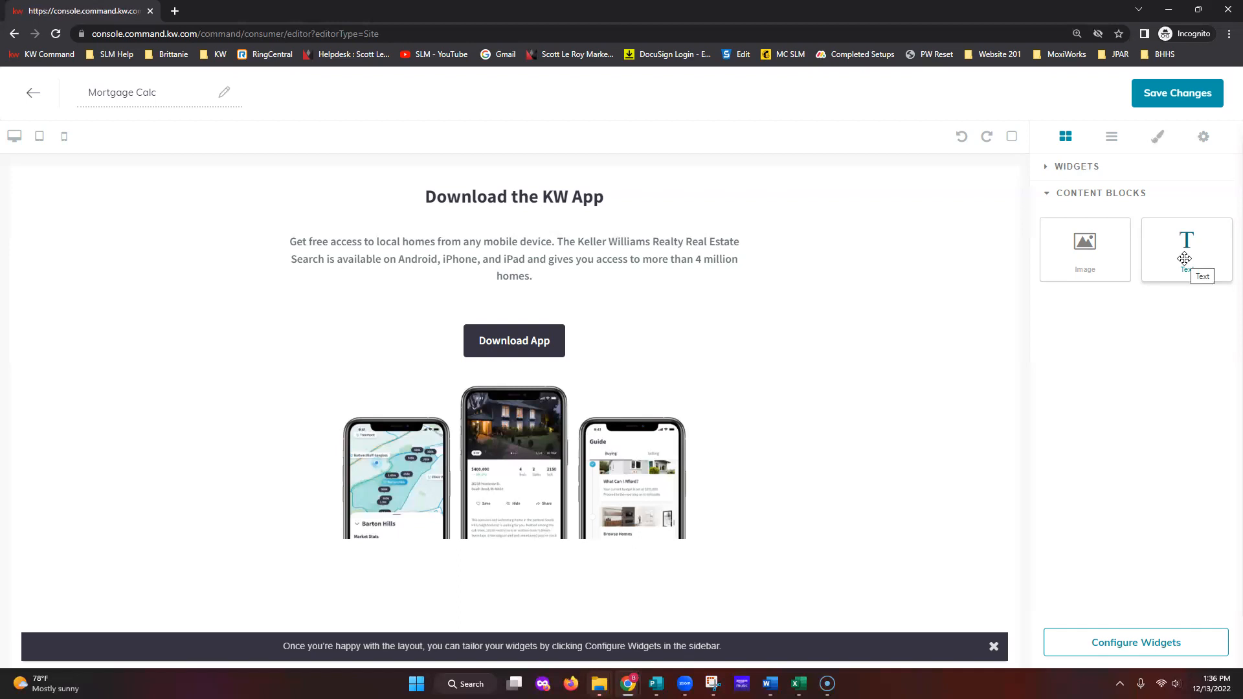
left_click_drag(1182, 245, 911, 444)
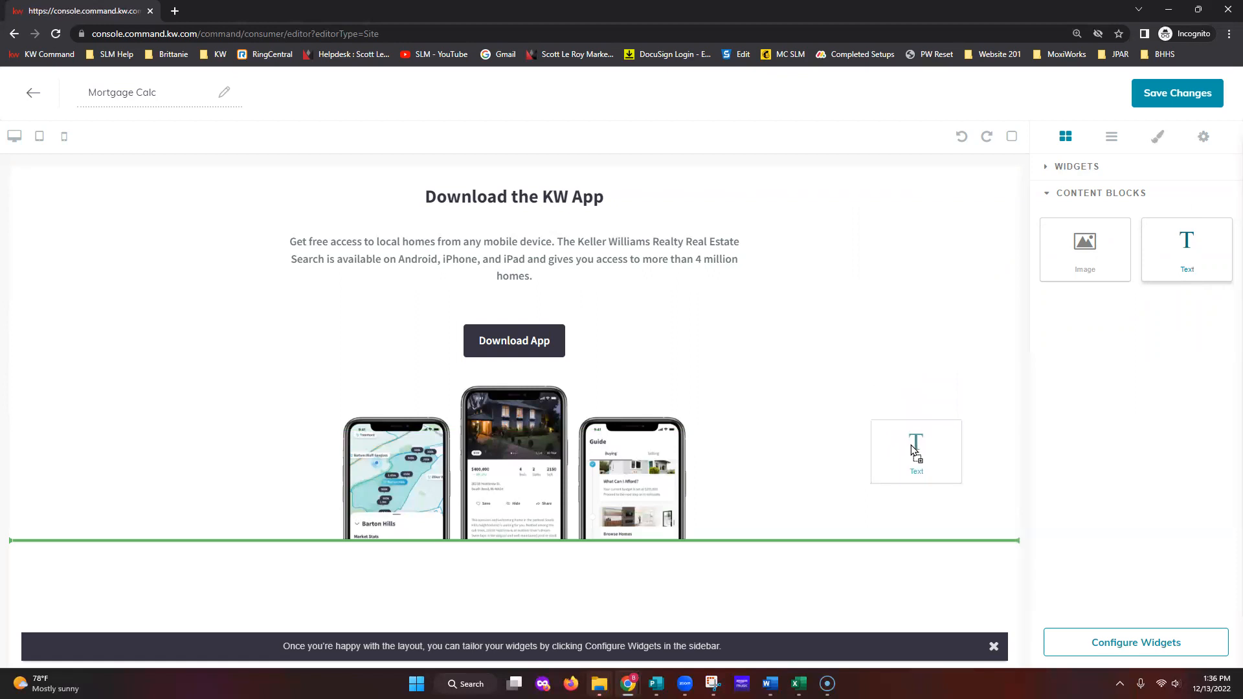
left_click_drag(911, 444, 907, 441)
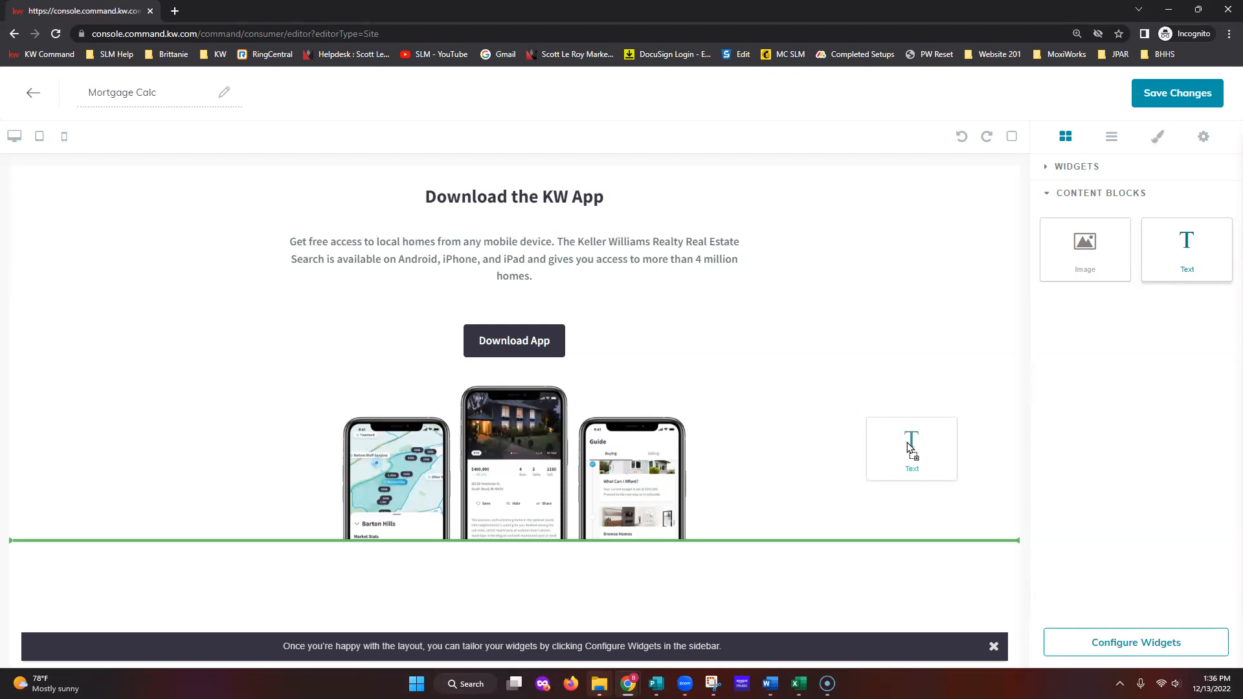
left_click_drag(906, 441, 866, 206)
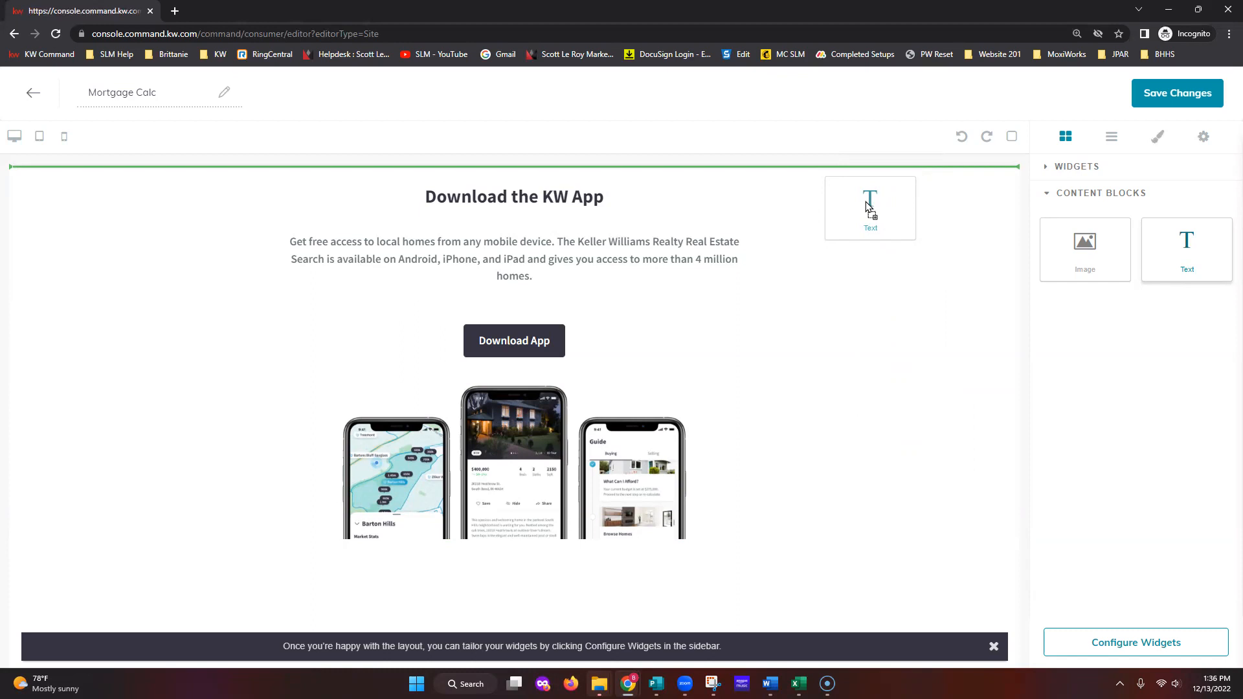
mouse_move(861, 206)
left_mouse_down()
mouse_move(871, 205)
mouse_move(844, 201)
left_mouse_up()
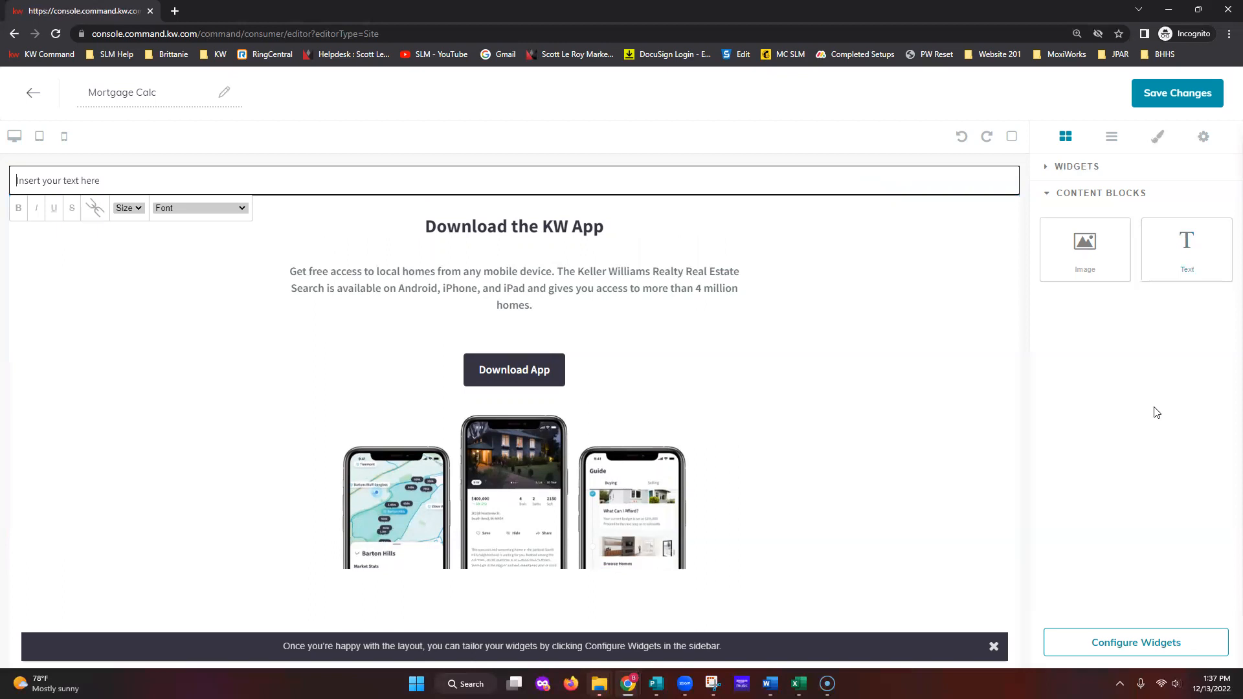
- Open the bookmarked mortgagecalculator.org JavaScript mortgage calculator page in a new tab and copy its web address
left_click(175, 11)
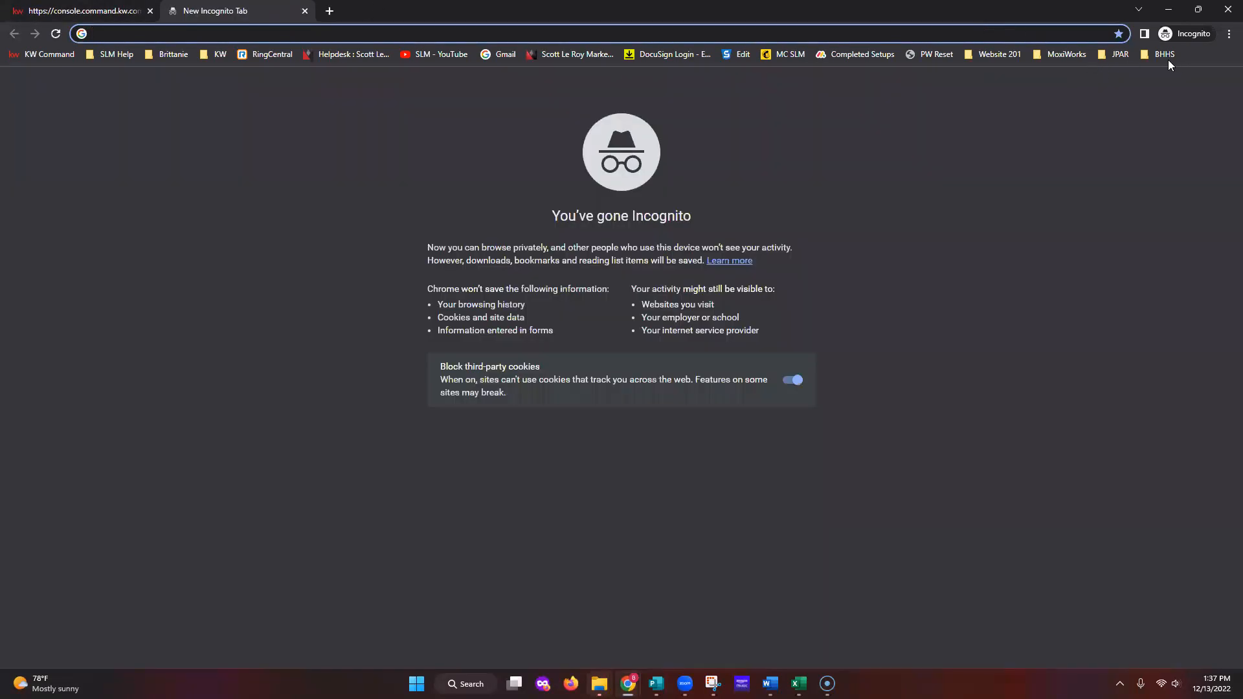
left_click(988, 54)
left_click(1011, 78)
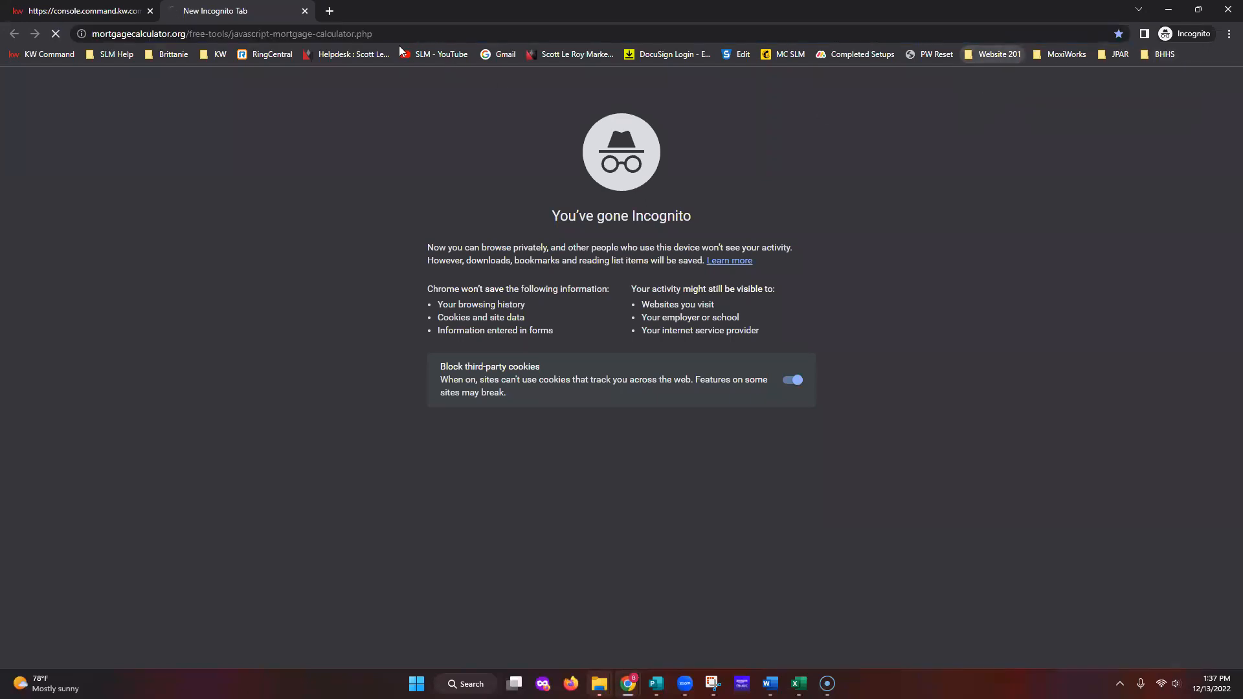
left_click(352, 34)
right_click(352, 34)
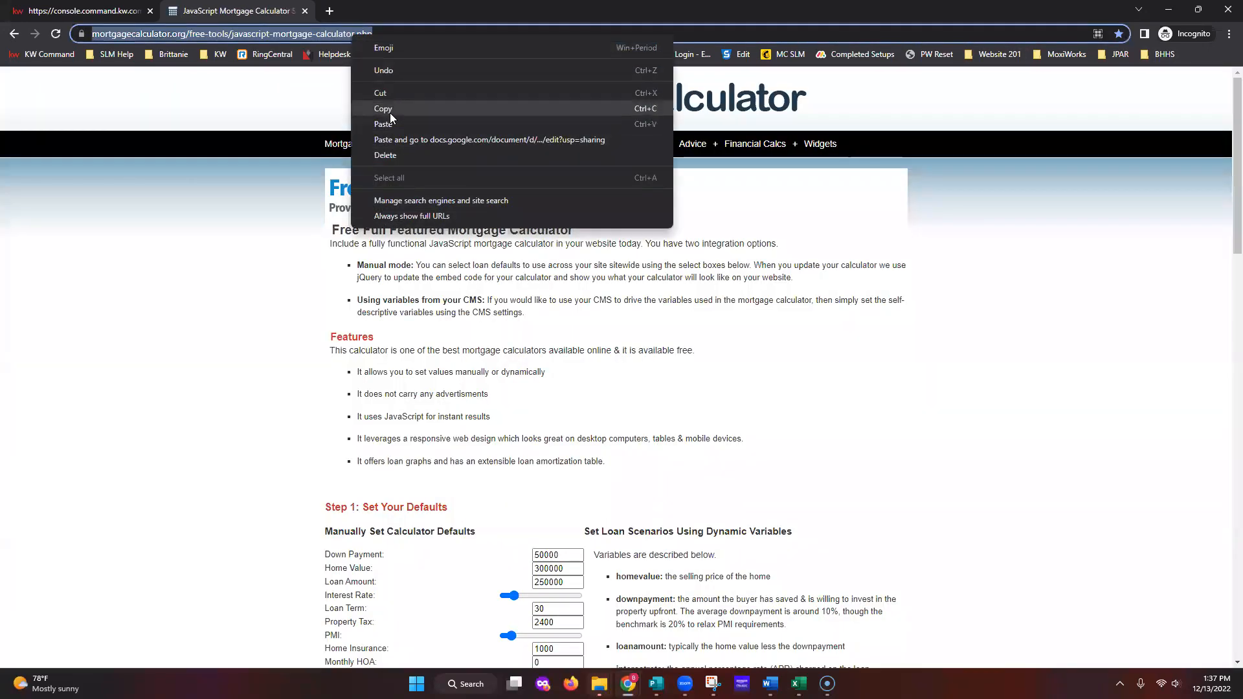
left_click(372, 107)
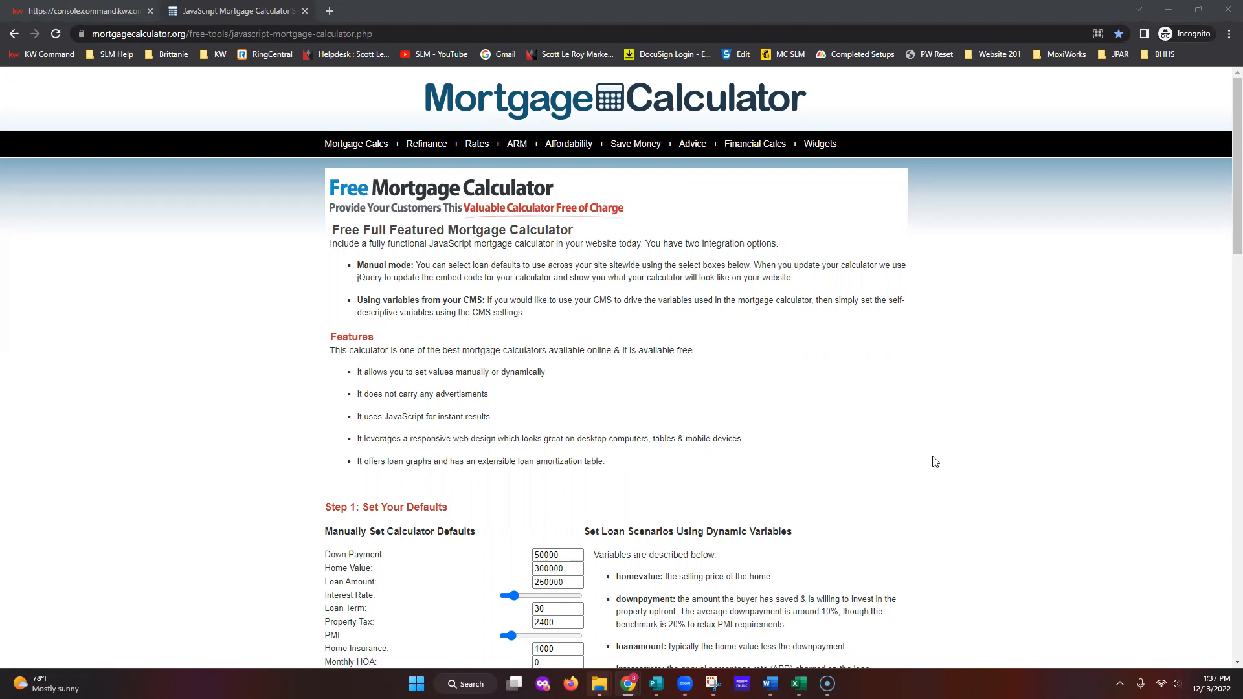
- Copy the calculator's embed source code from Step 2 of the mortgagecalculator.org page to the clipboard
scroll(936, 461, "down", 1)
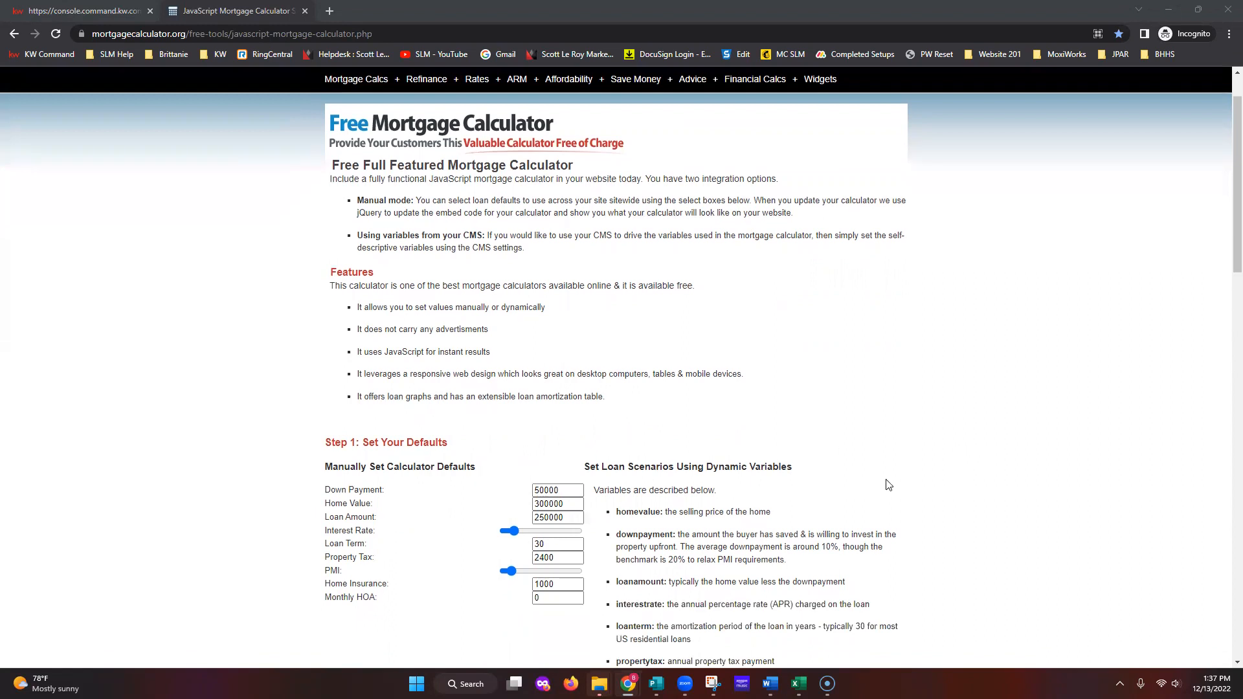
scroll(968, 459, "up", 1)
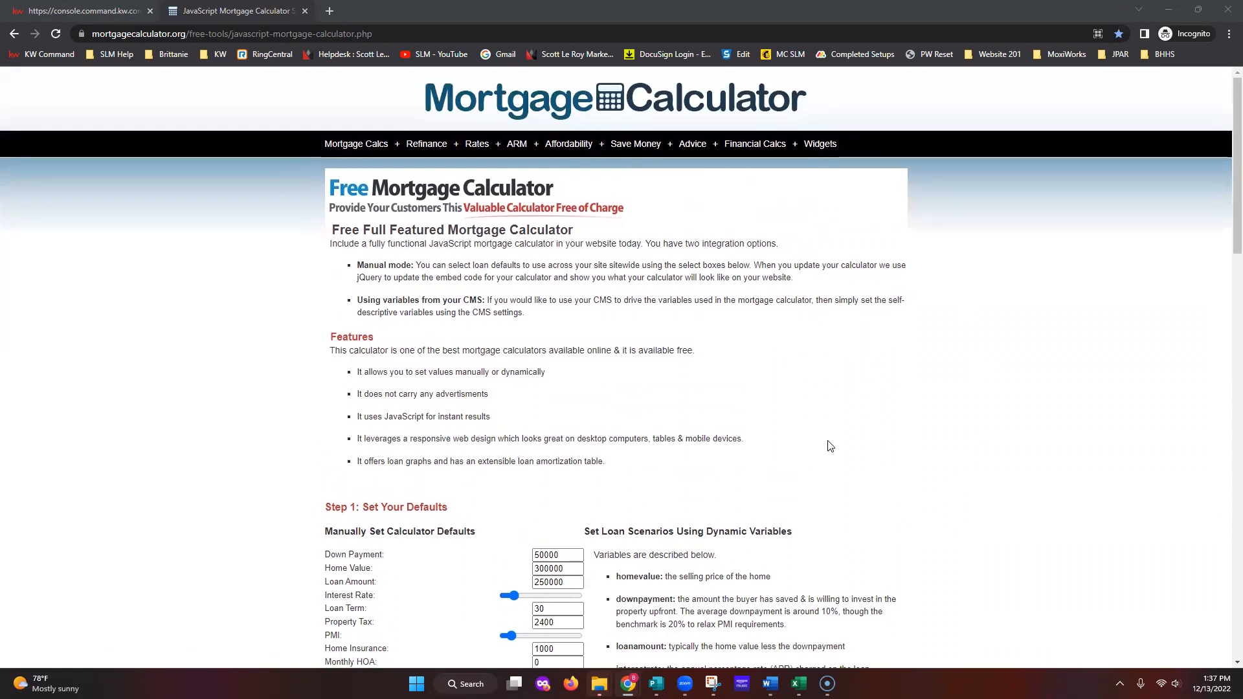
scroll(830, 445, "down", 10)
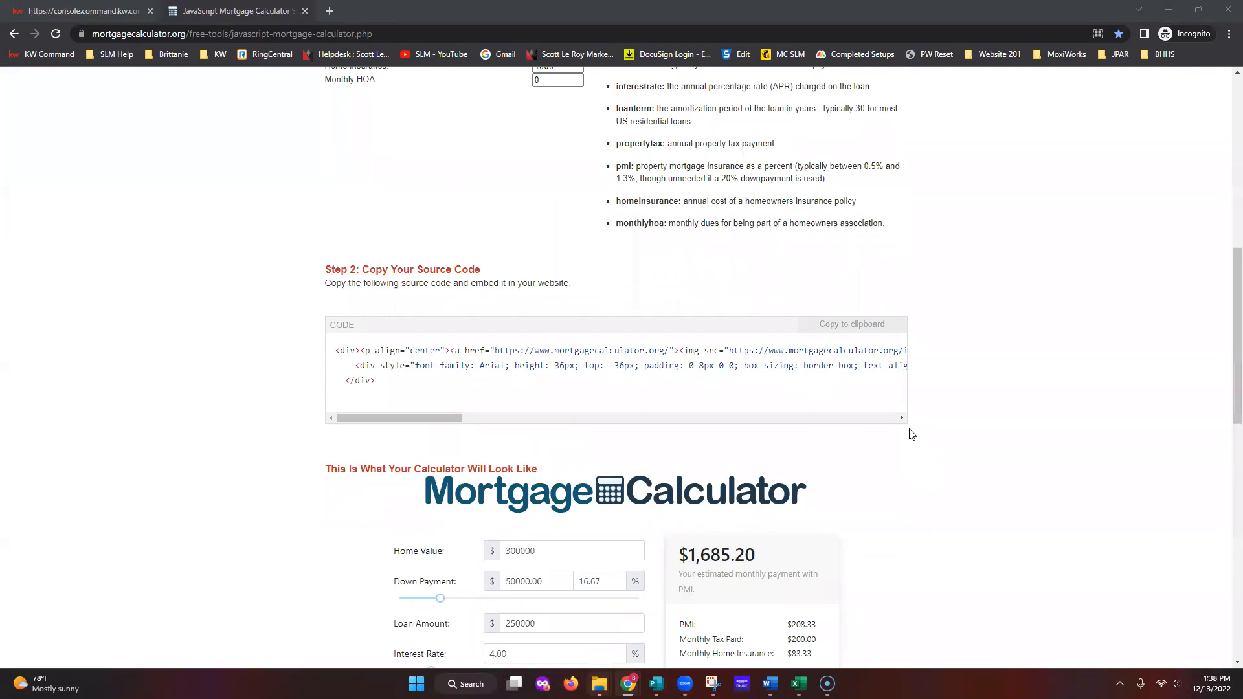
left_click(848, 329)
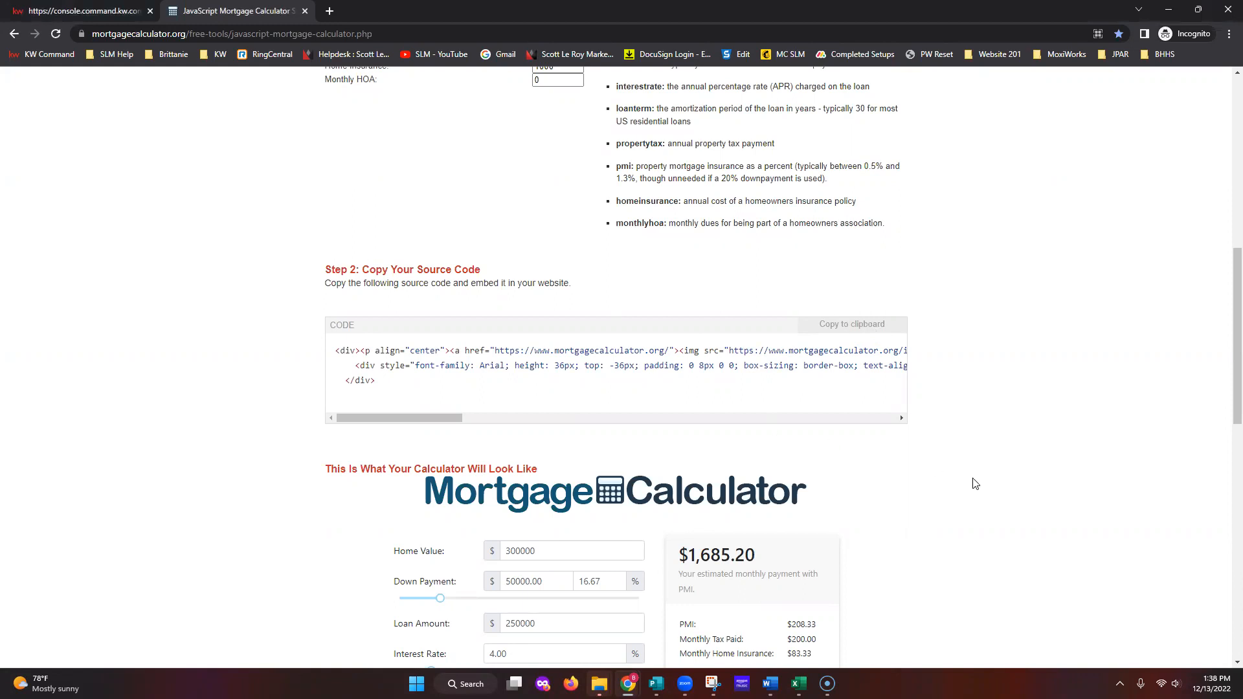
- Try out the calculator preview by changing the home value to 3000000 and 30000
scroll(988, 494, "down", 3)
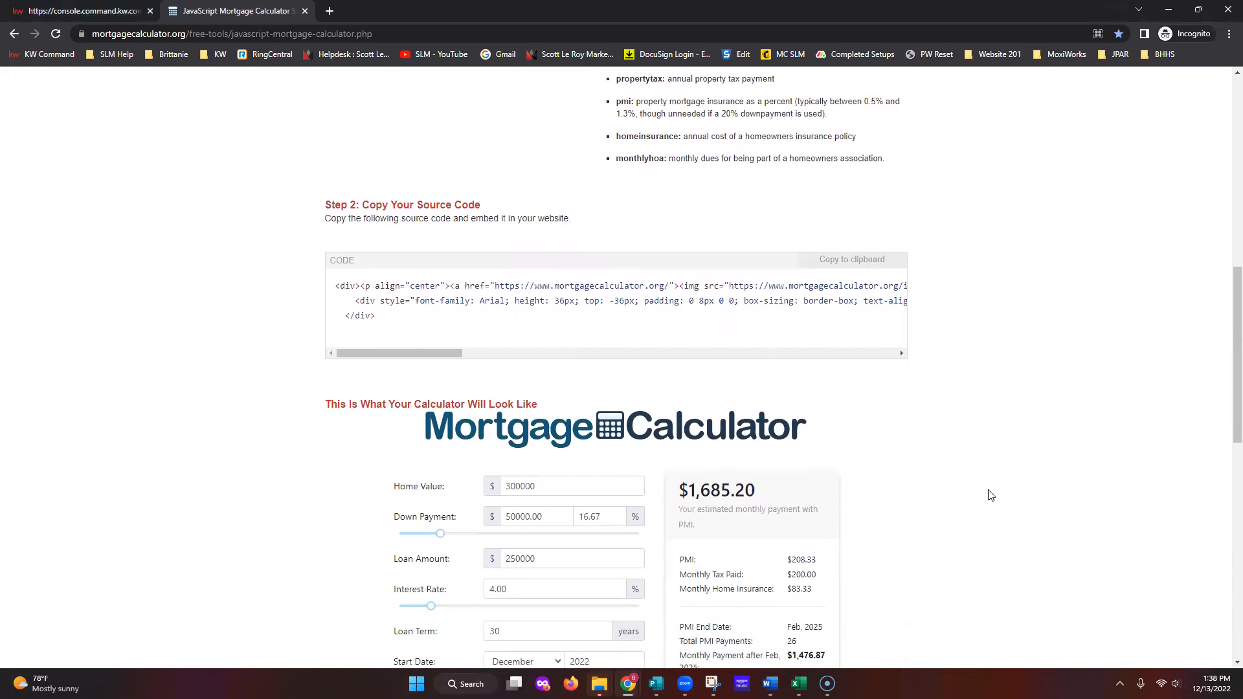
scroll(988, 494, "down", 3)
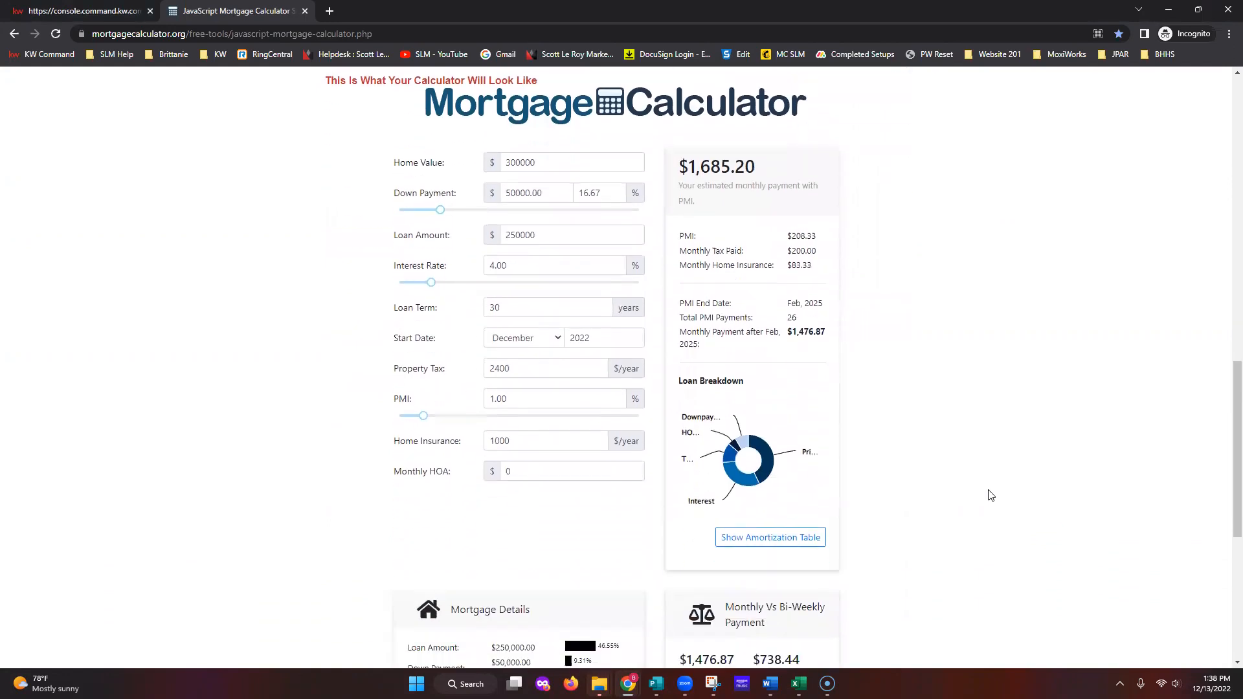
scroll(989, 494, "up", 1)
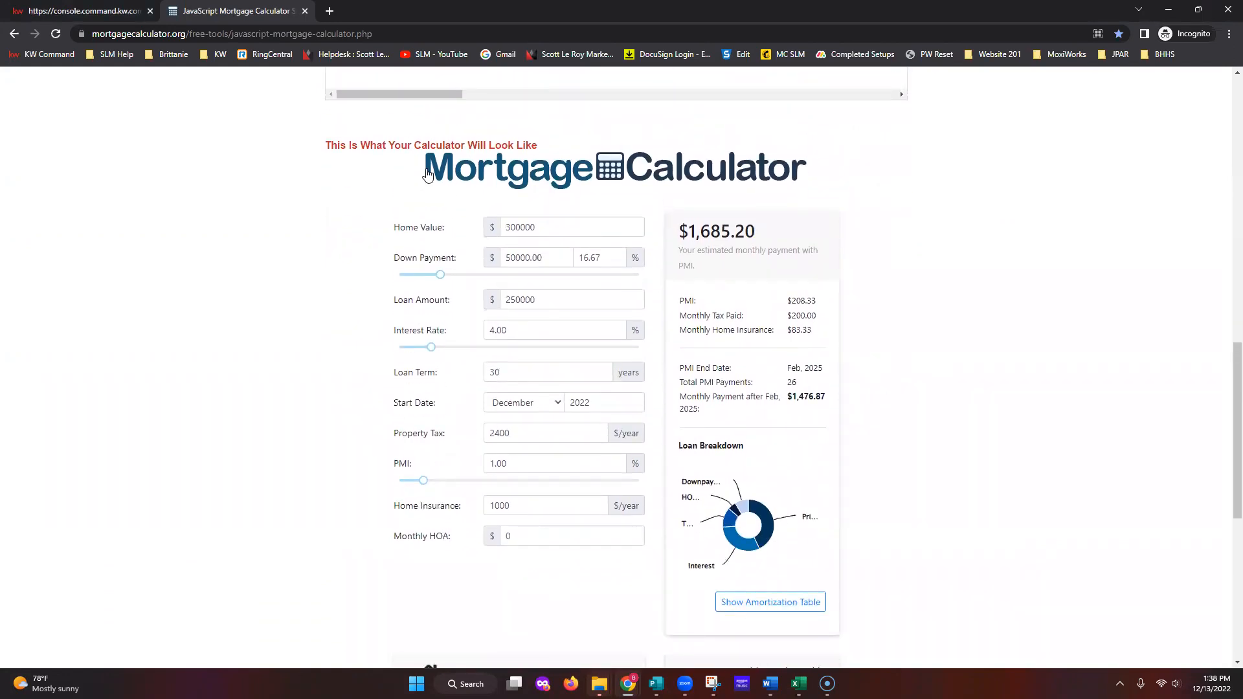
left_click(507, 373)
left_click(555, 299)
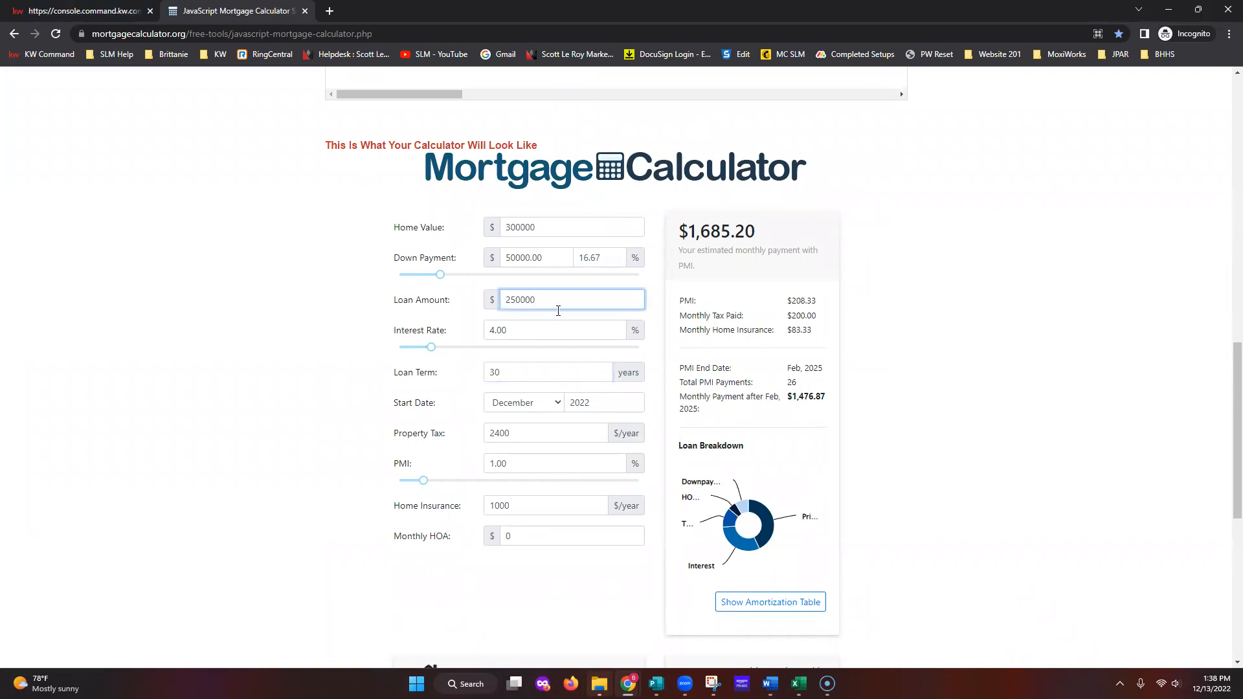
left_click(548, 228)
type("0")
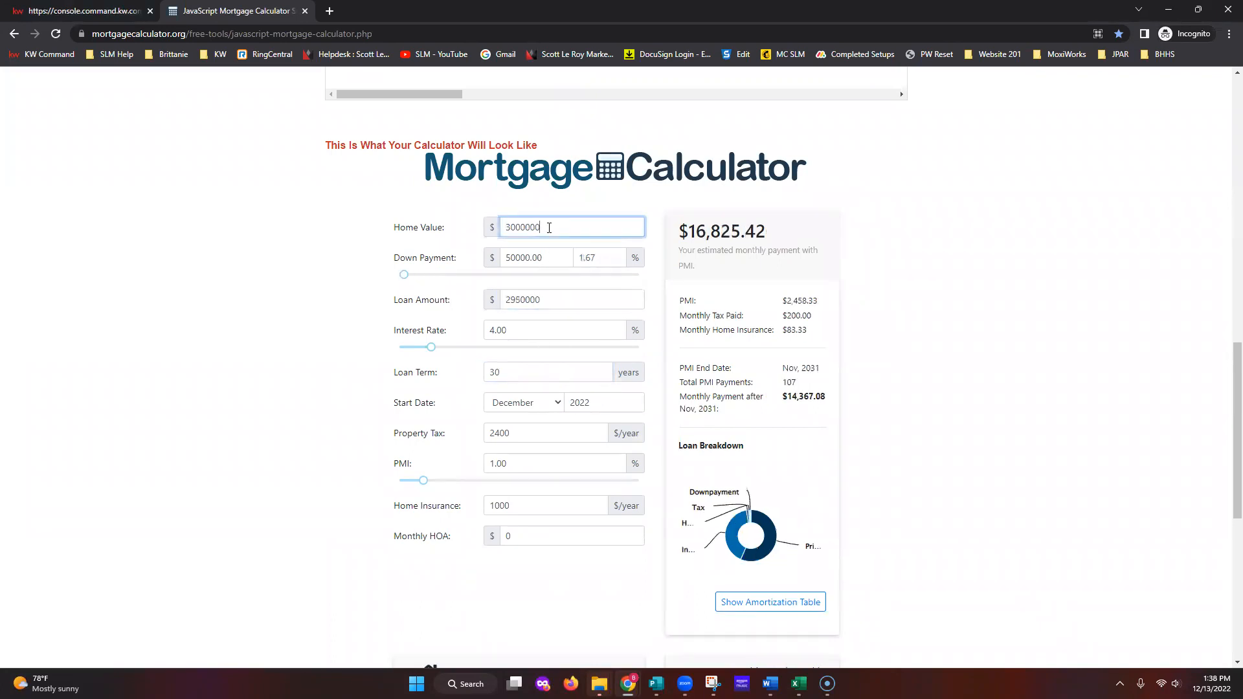
key("BackSpace")
key("BackSpace")
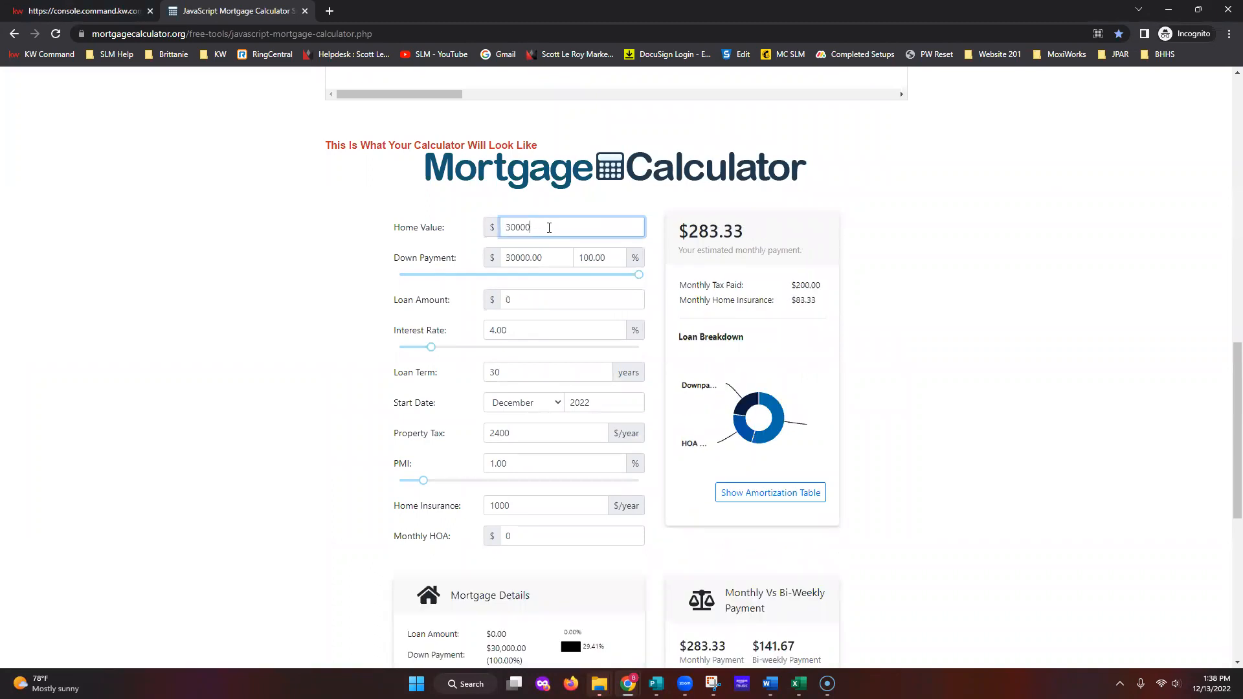
scroll(939, 440, "up", 3)
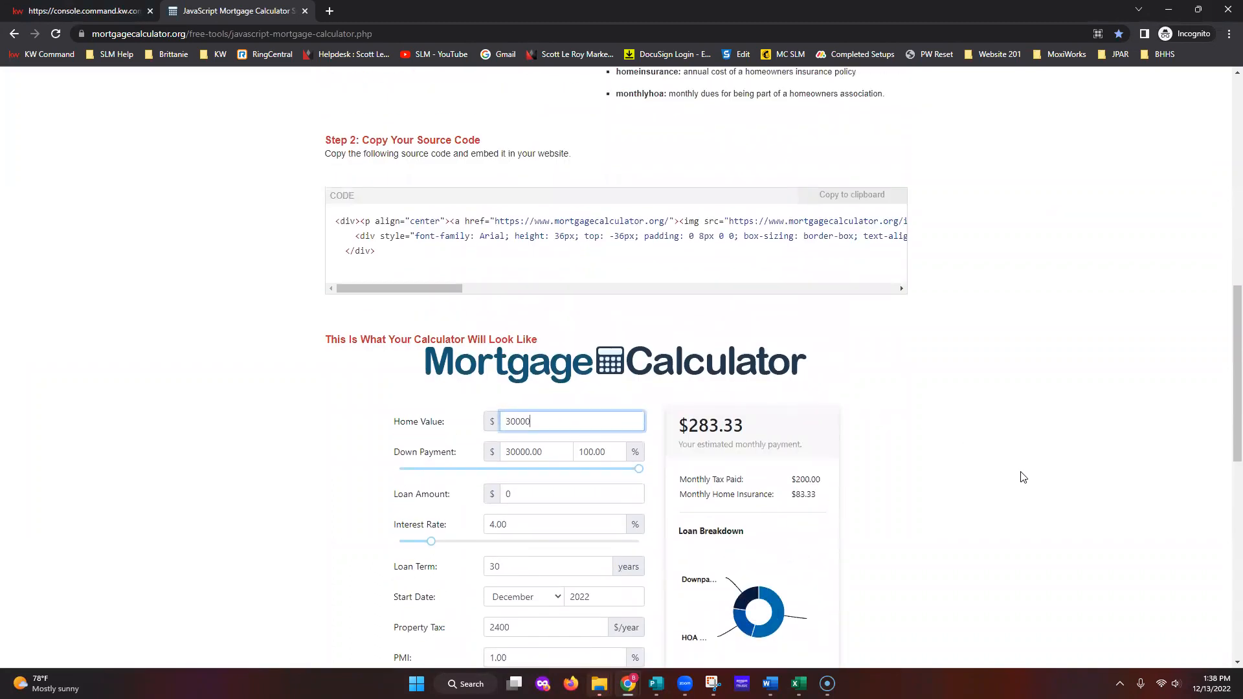
left_click(1069, 530)
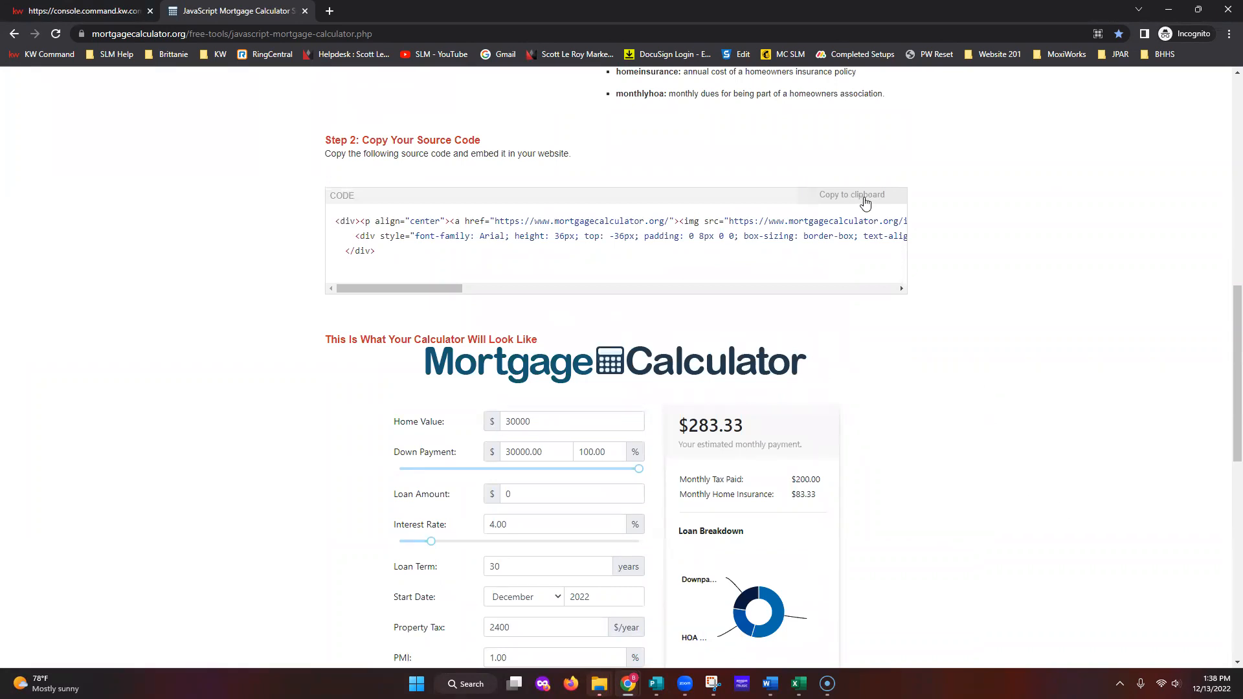
- Return to the Mortgage Calc page editor and replace the text block's placeholder with the copied embed code as plain text
left_click(58, 13)
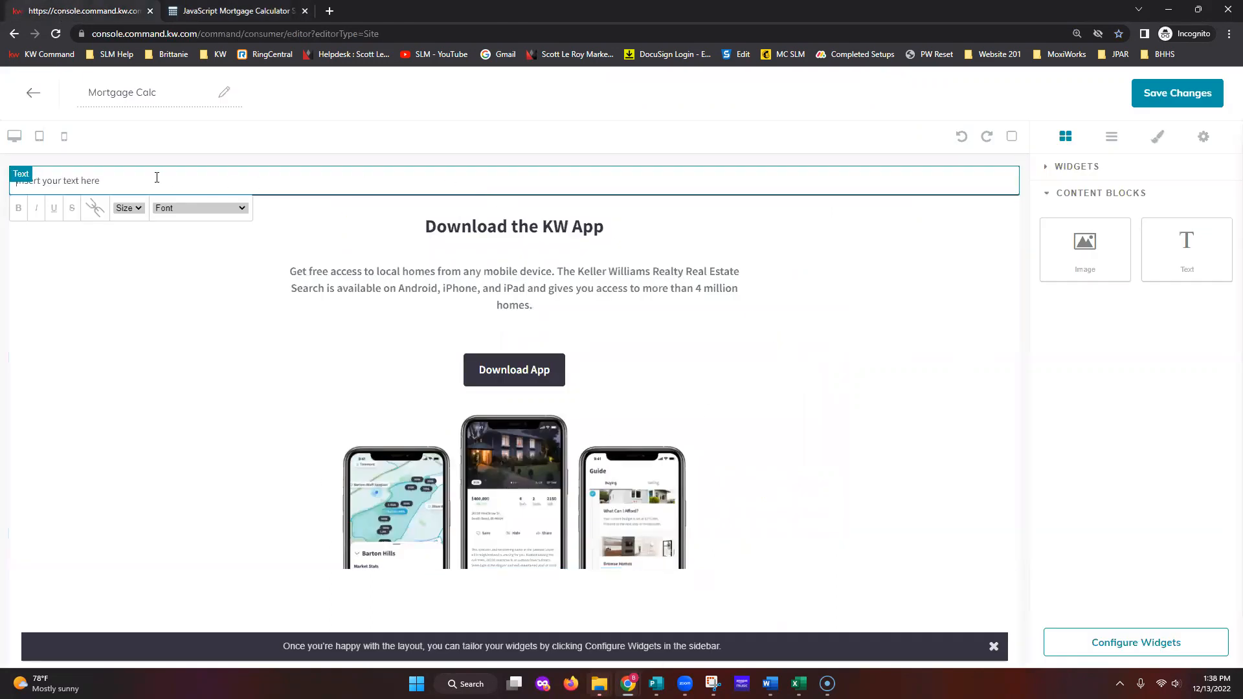
triple_click(77, 182)
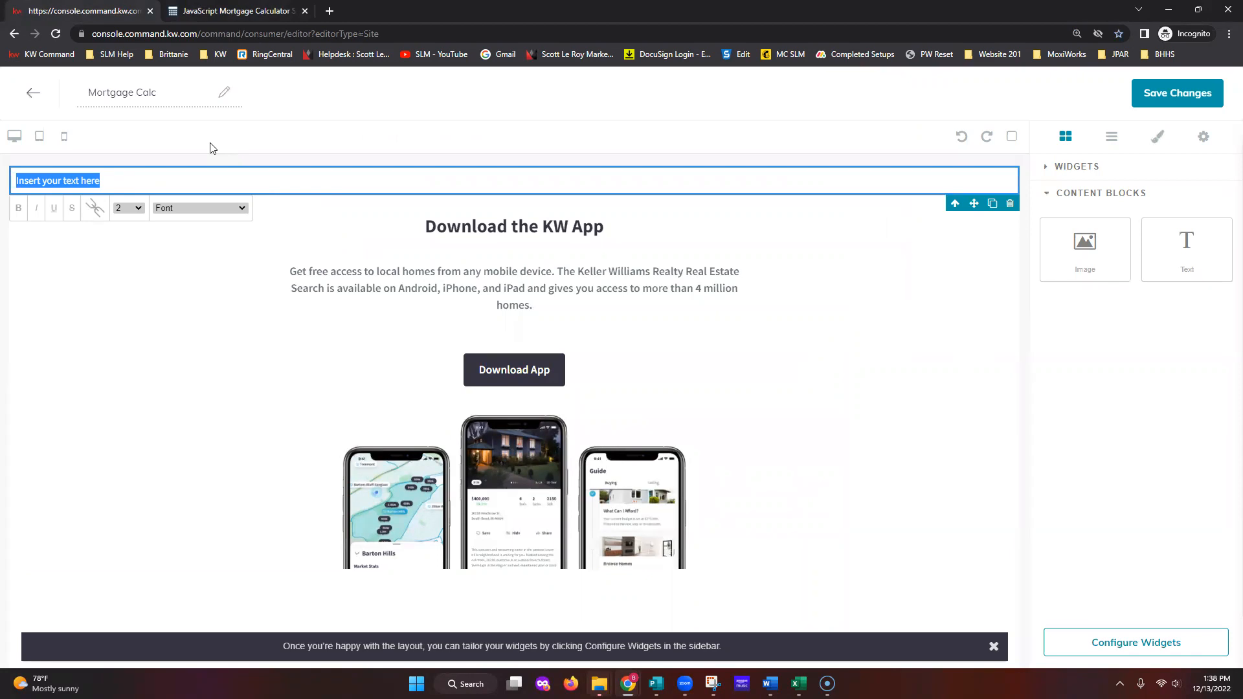
right_click(70, 181)
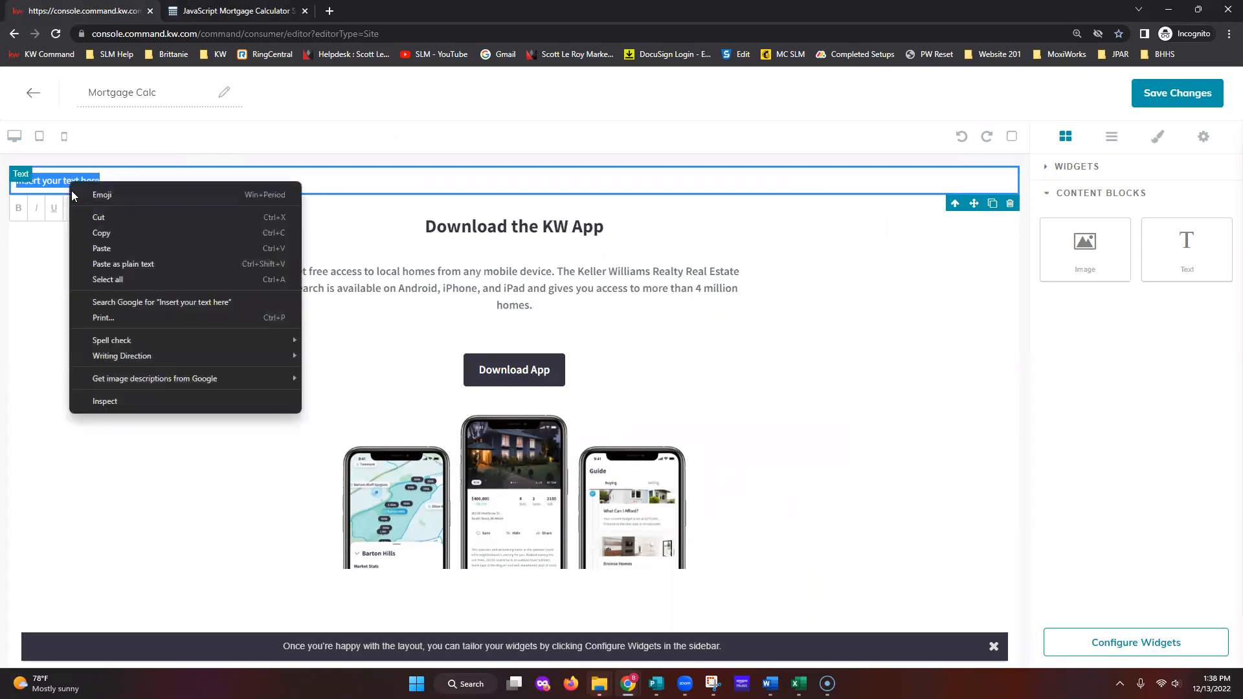
left_click(123, 264)
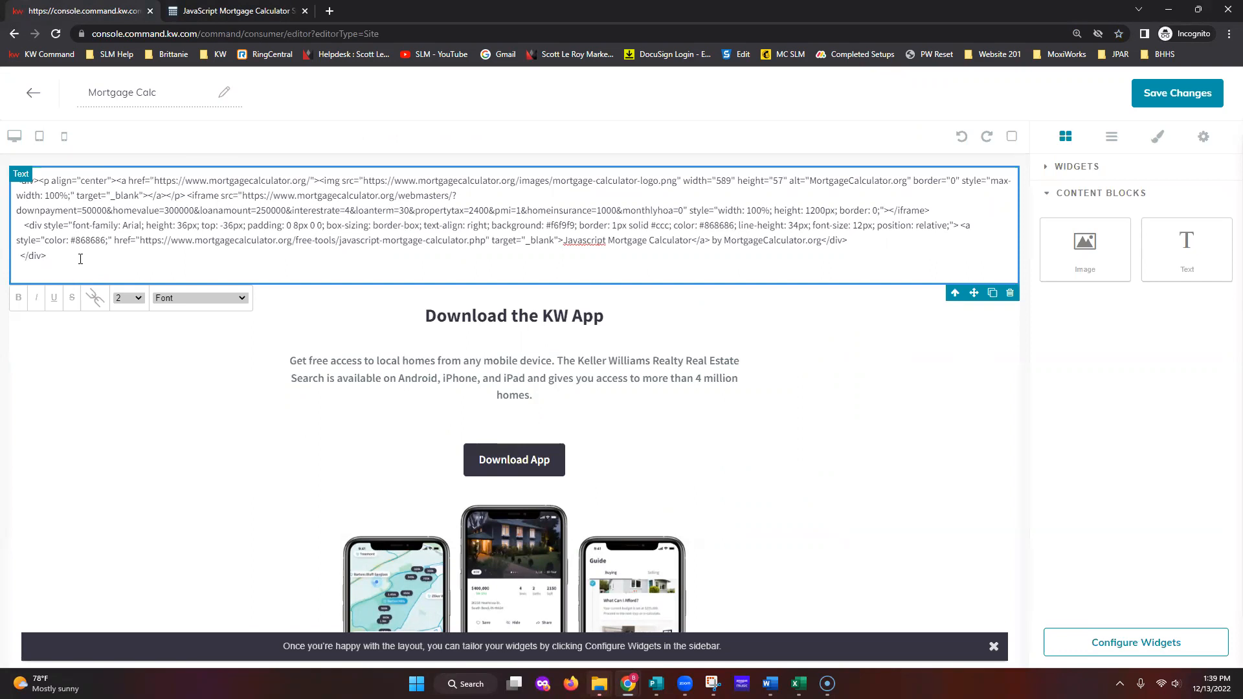
- Convert the whole pasted code in the text block into an embedded mortgage calculator
left_click_drag(65, 266, 16, 161)
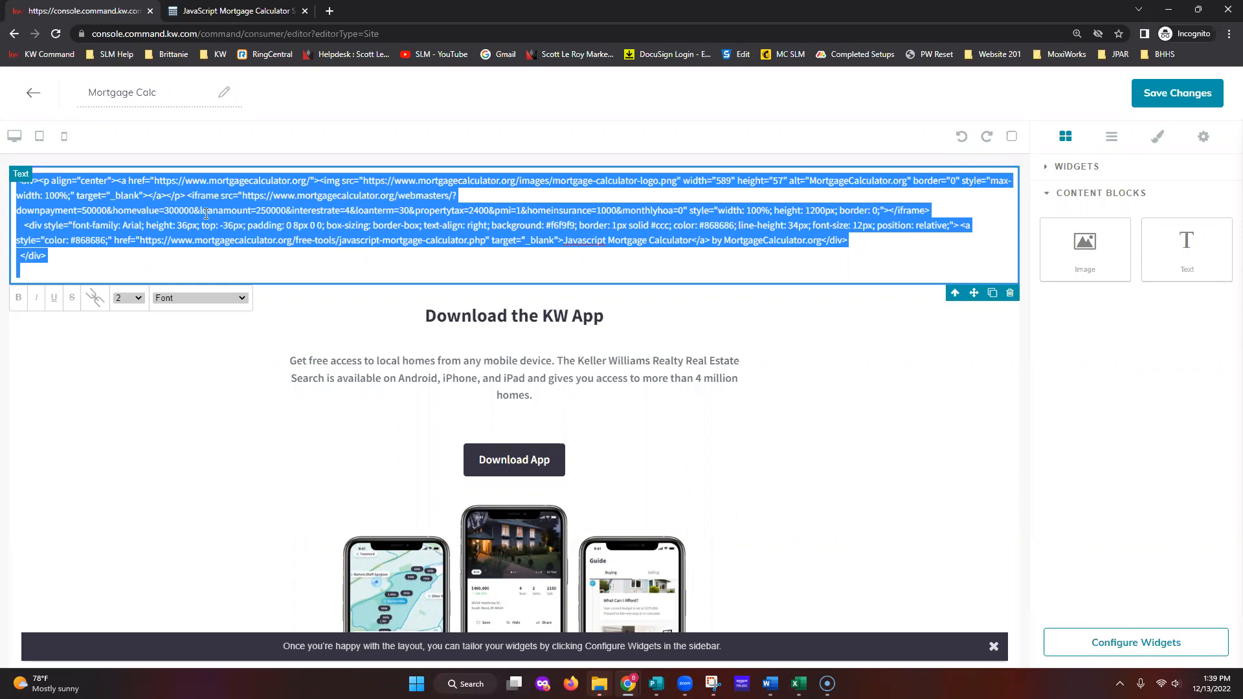
left_click(95, 300)
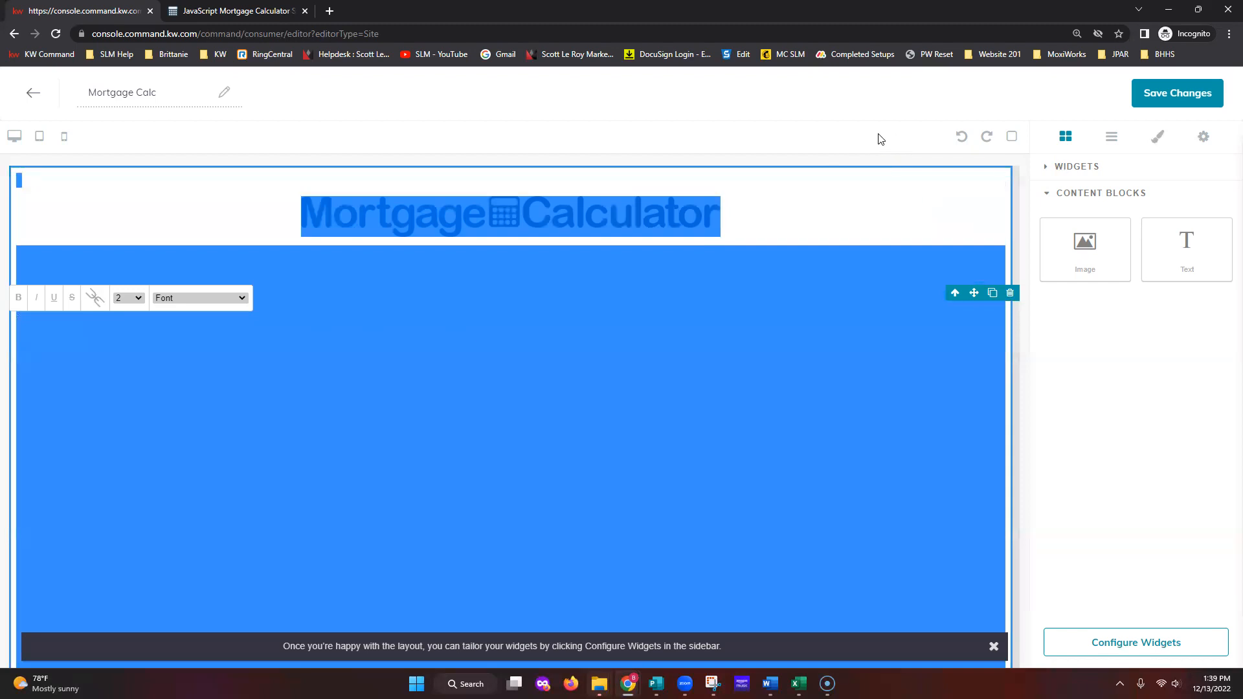
left_click(880, 139)
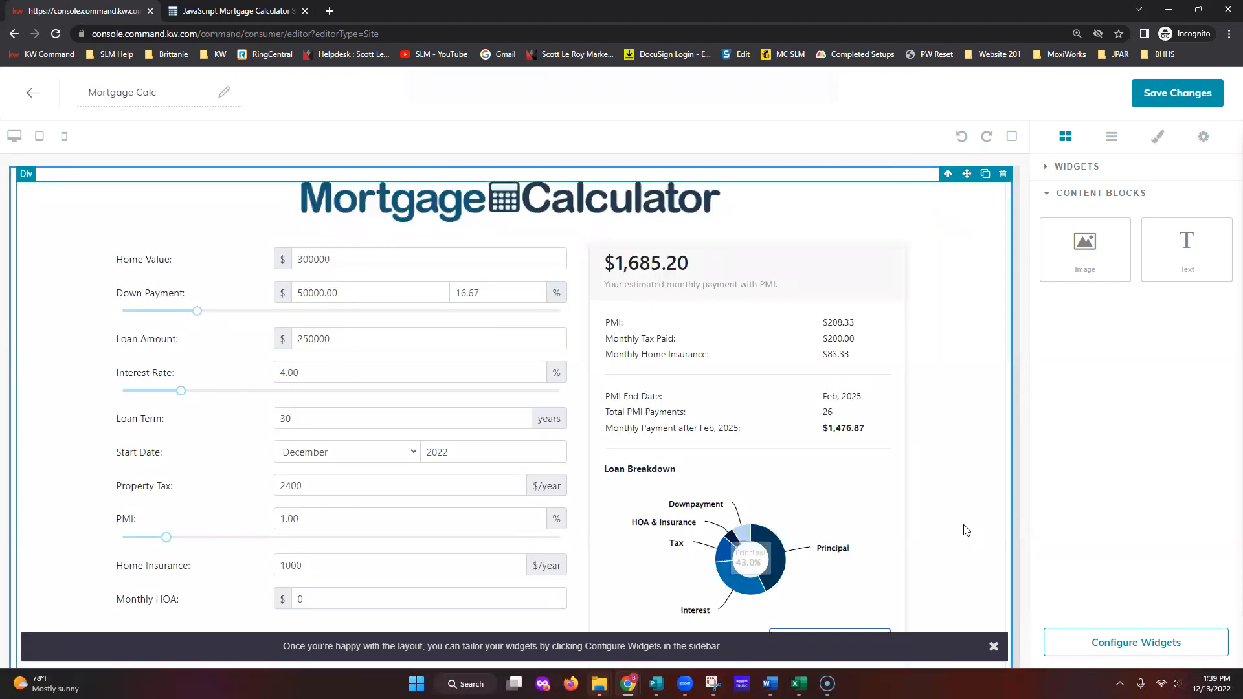
- Examine the embedded mortgage calculator and the Download the KW App section below it
scroll(965, 530, "down", 6)
scroll(965, 530, "down", 7)
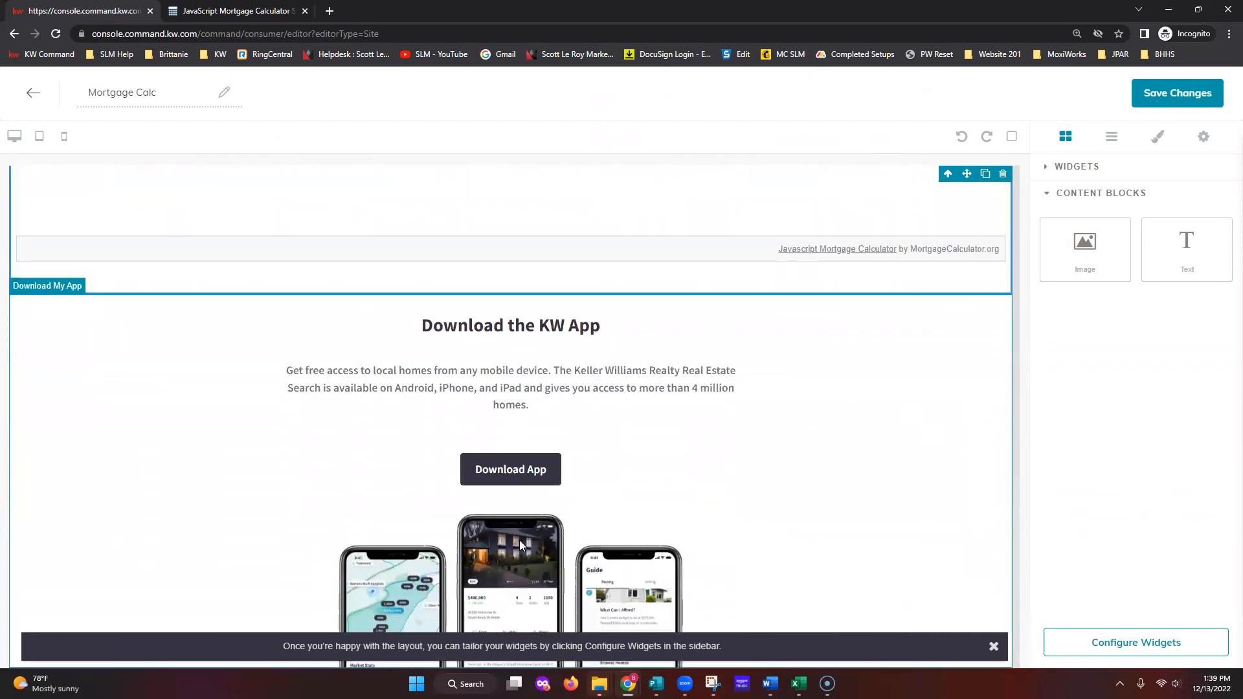
scroll(893, 502, "up", 12)
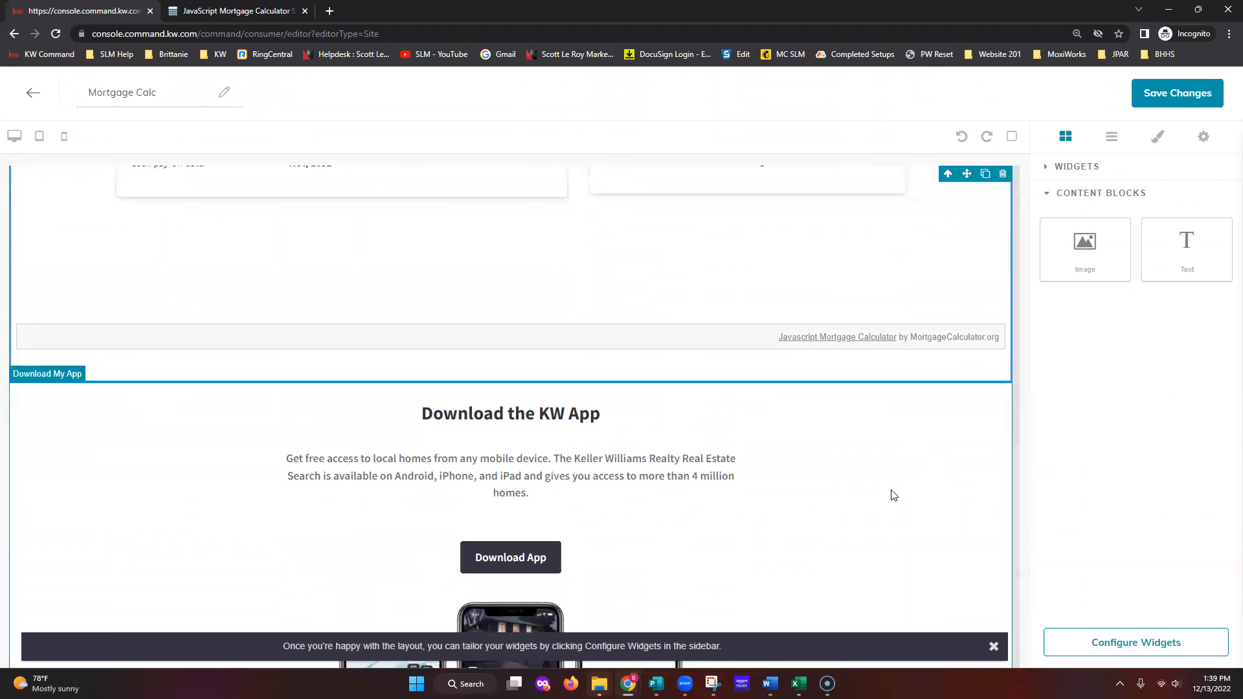
scroll(906, 497, "up", 1)
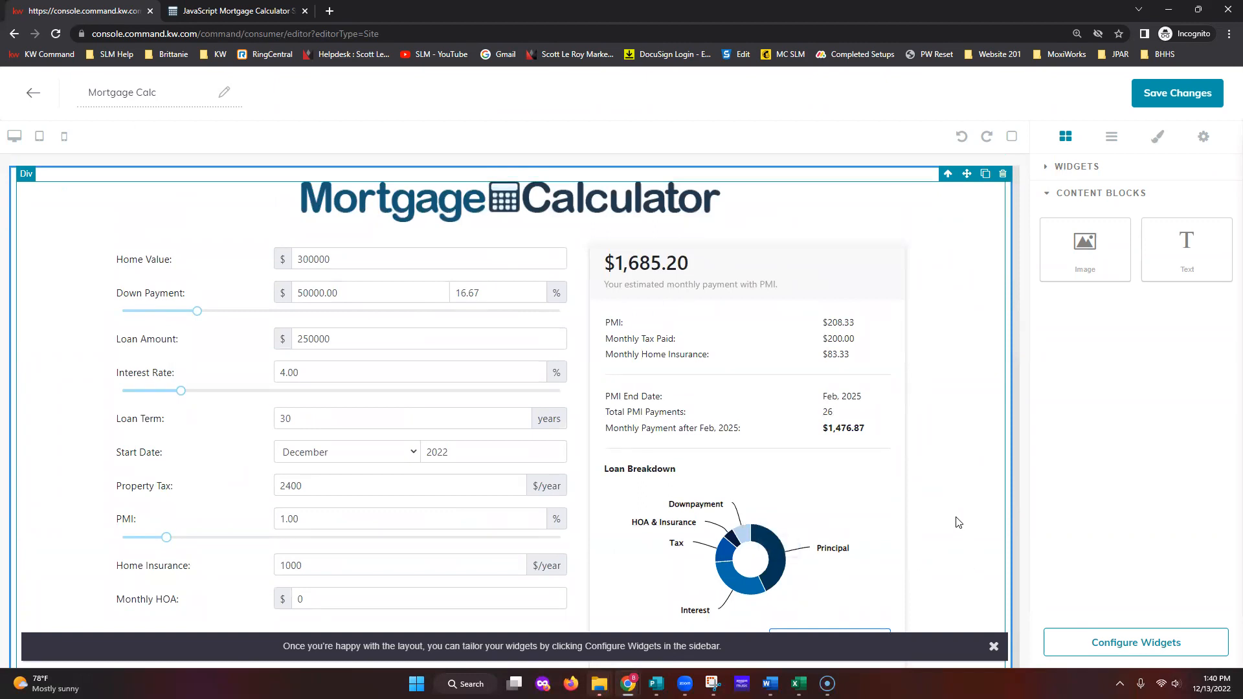
scroll(957, 522, "down", 15)
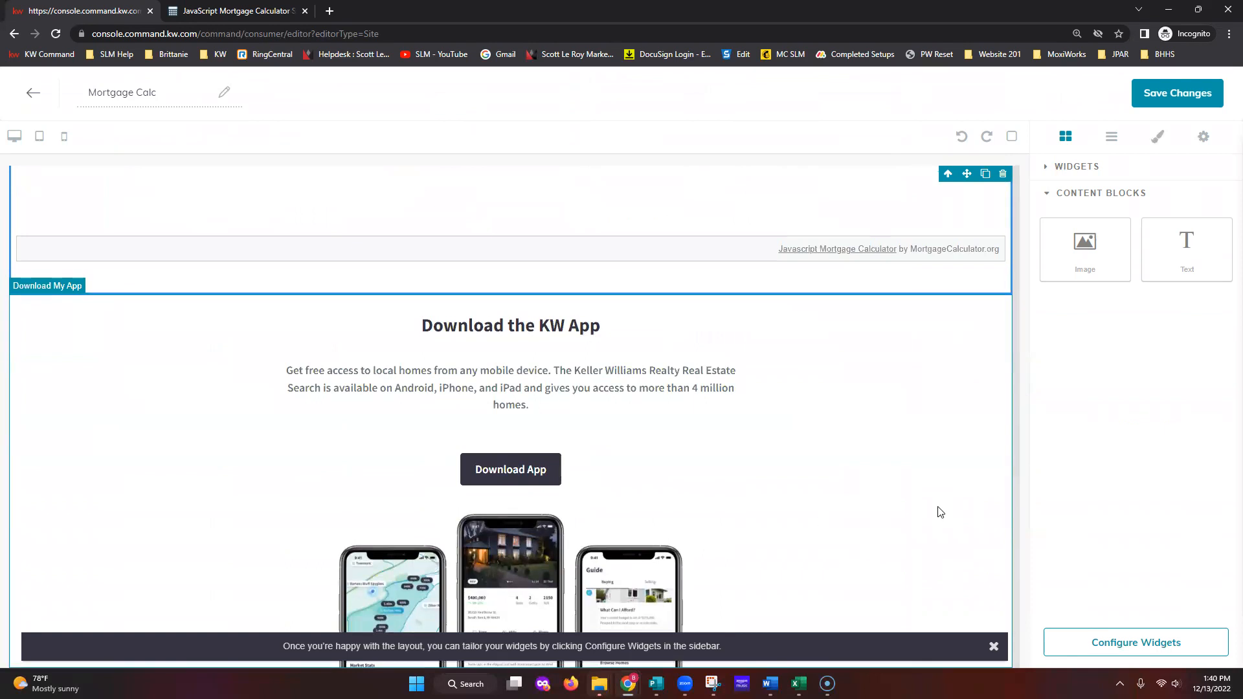
scroll(1001, 432, "up", 4)
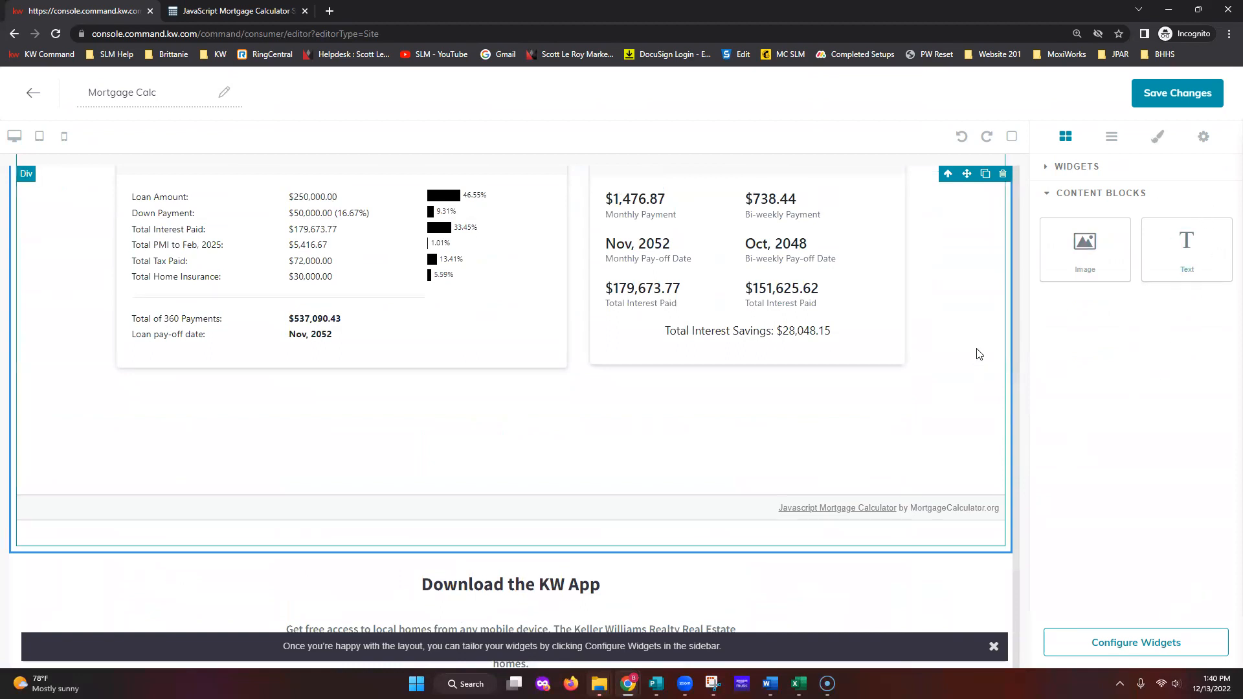
- Save the Mortgage Calc page and decline to continue to the site and app settings for publishing
scroll(1021, 327, "up", 8)
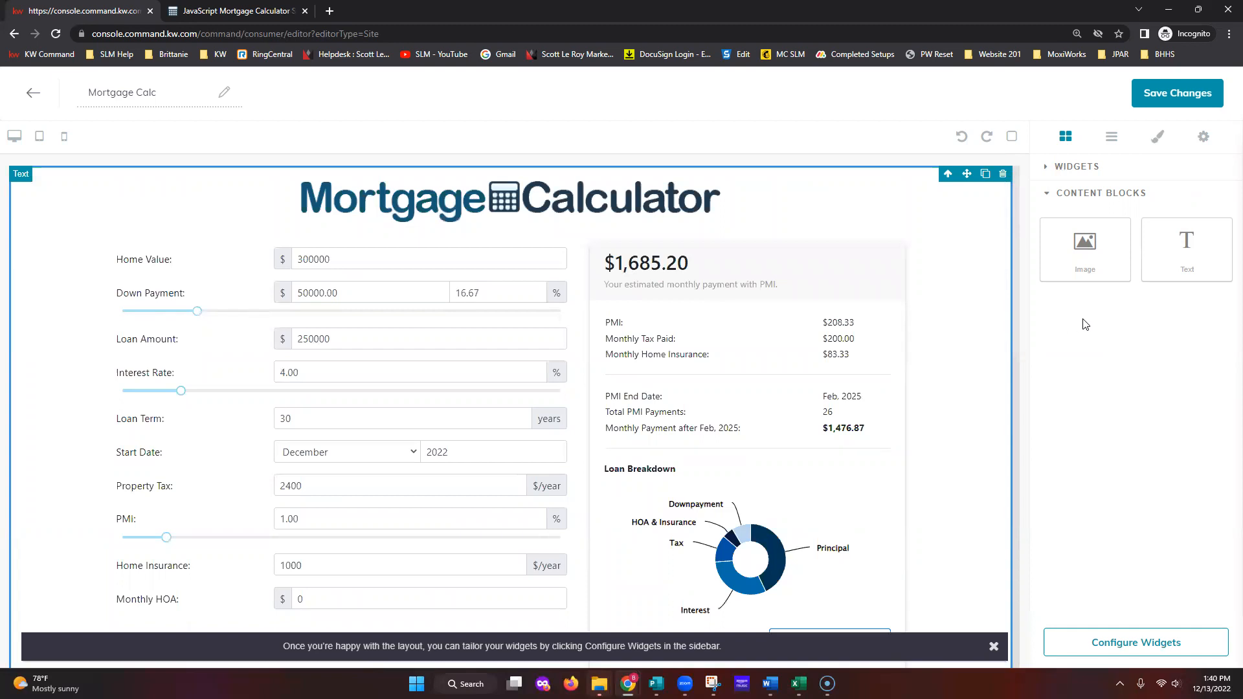
left_click(1170, 103)
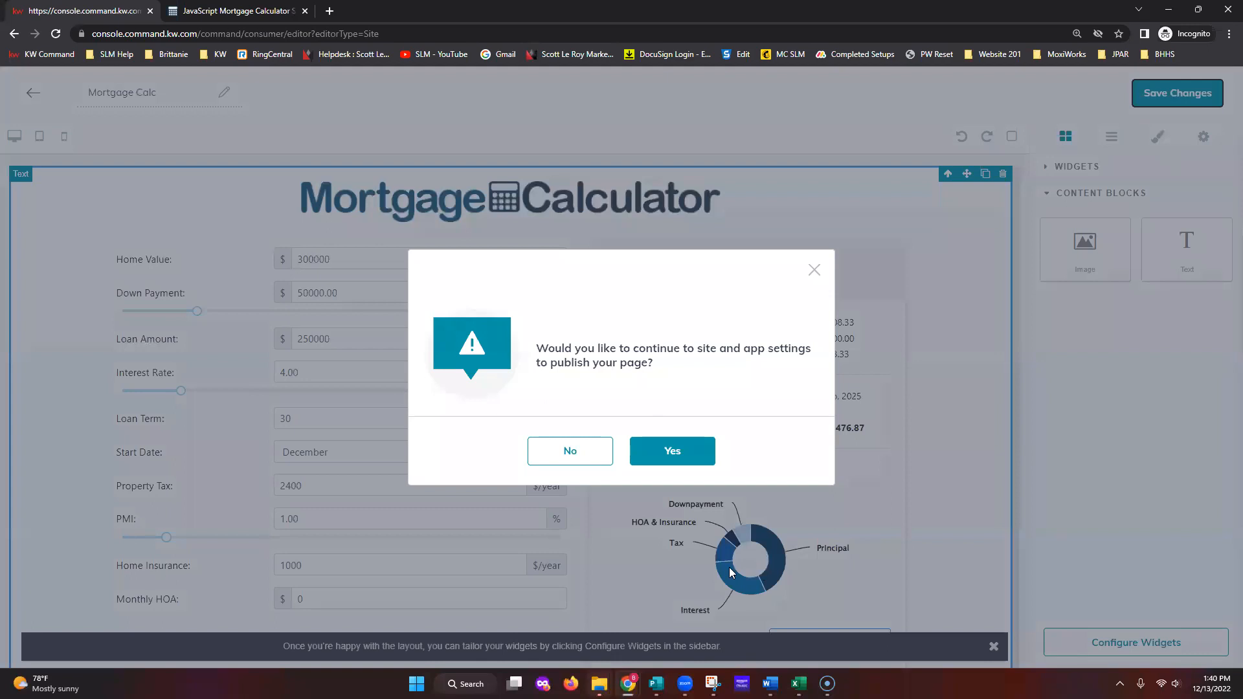
left_click(567, 464)
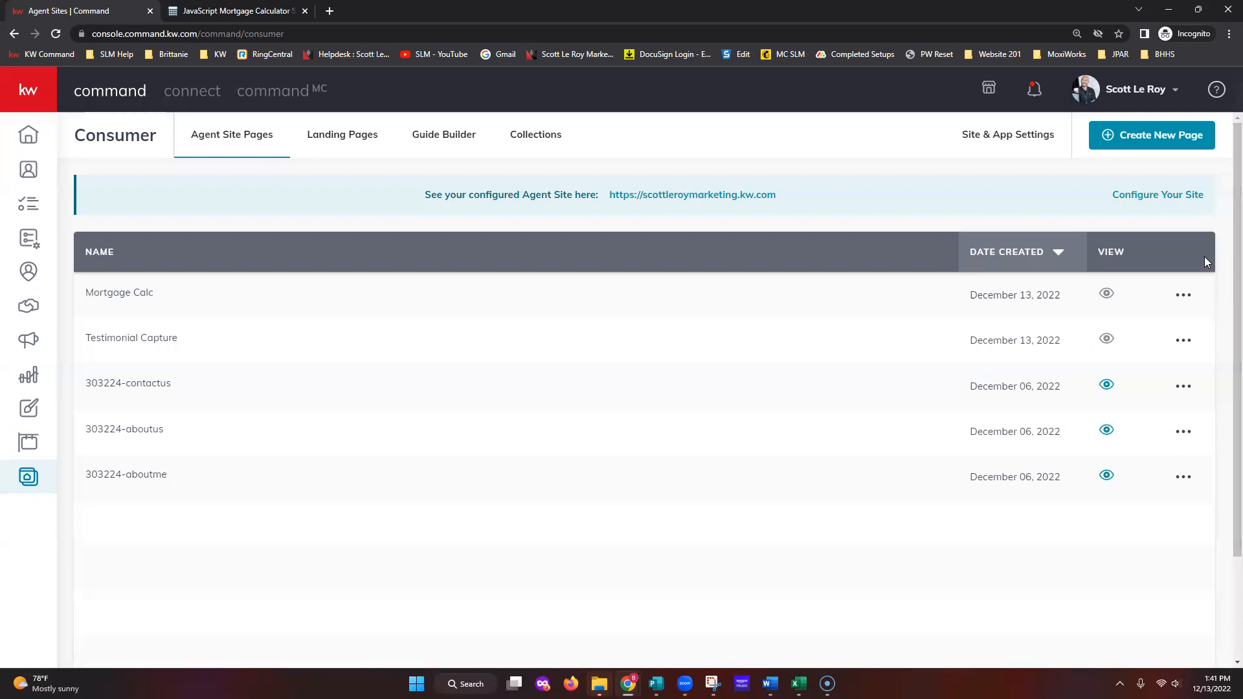
- Create a new sub-page on the agent site and name it School Search
left_click(1142, 138)
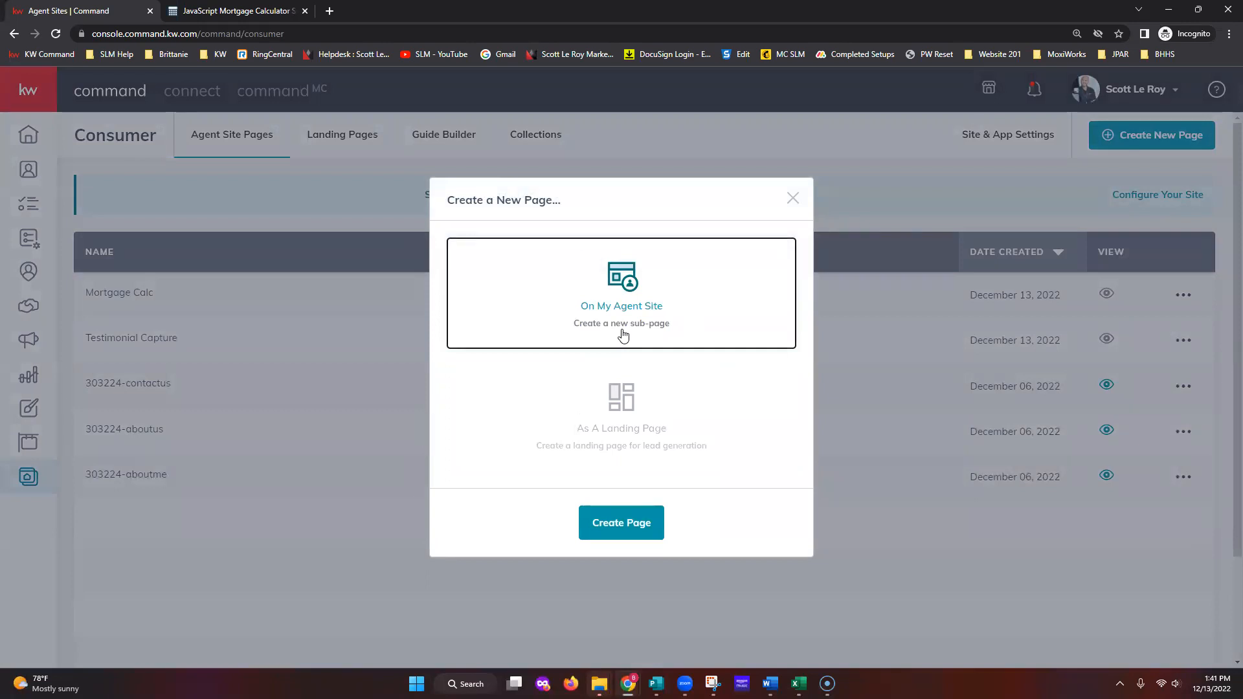
left_click(626, 532)
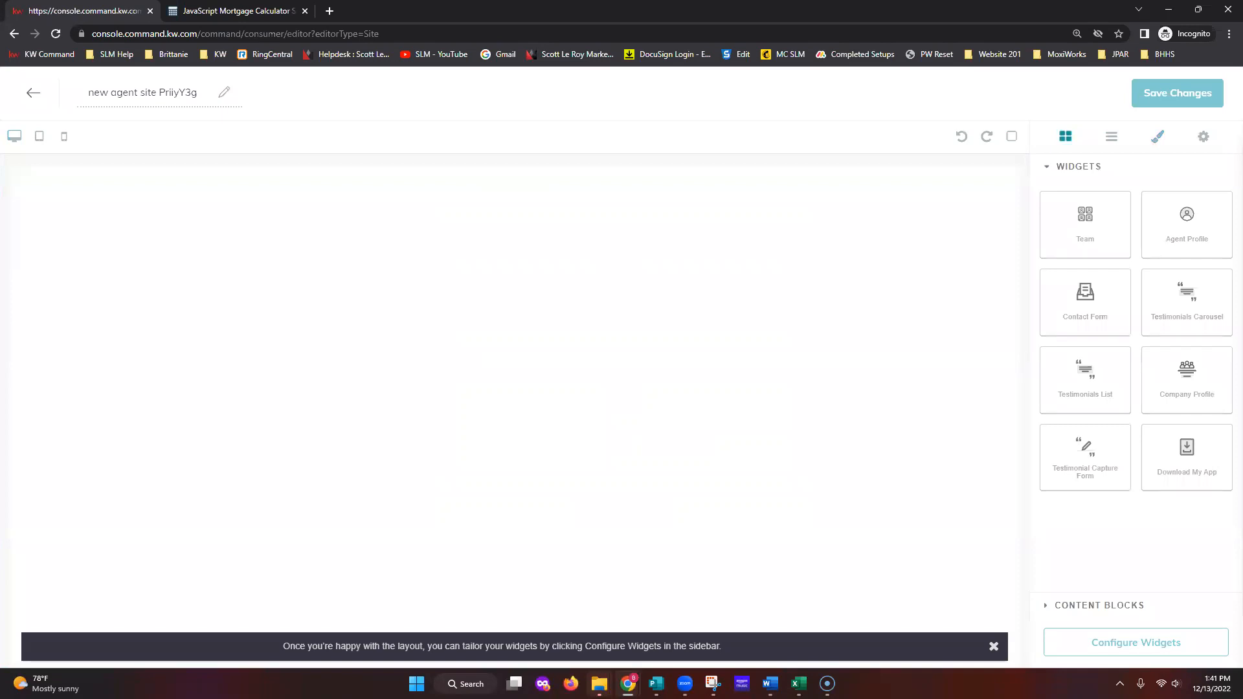
double_click(153, 92)
left_click(153, 94)
type("School Search")
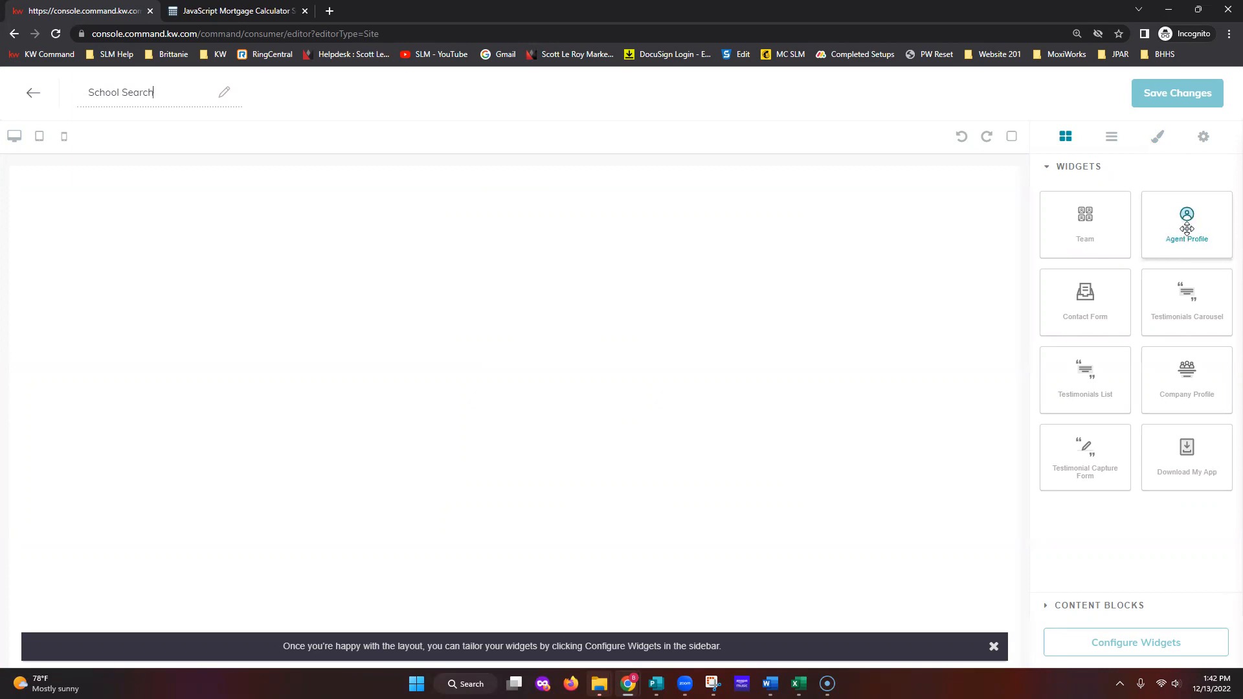
- Add an Agent Profile widget to the empty page and set its page title to "Local School Search" in the widget configuration
left_click_drag(1187, 222, 494, 292)
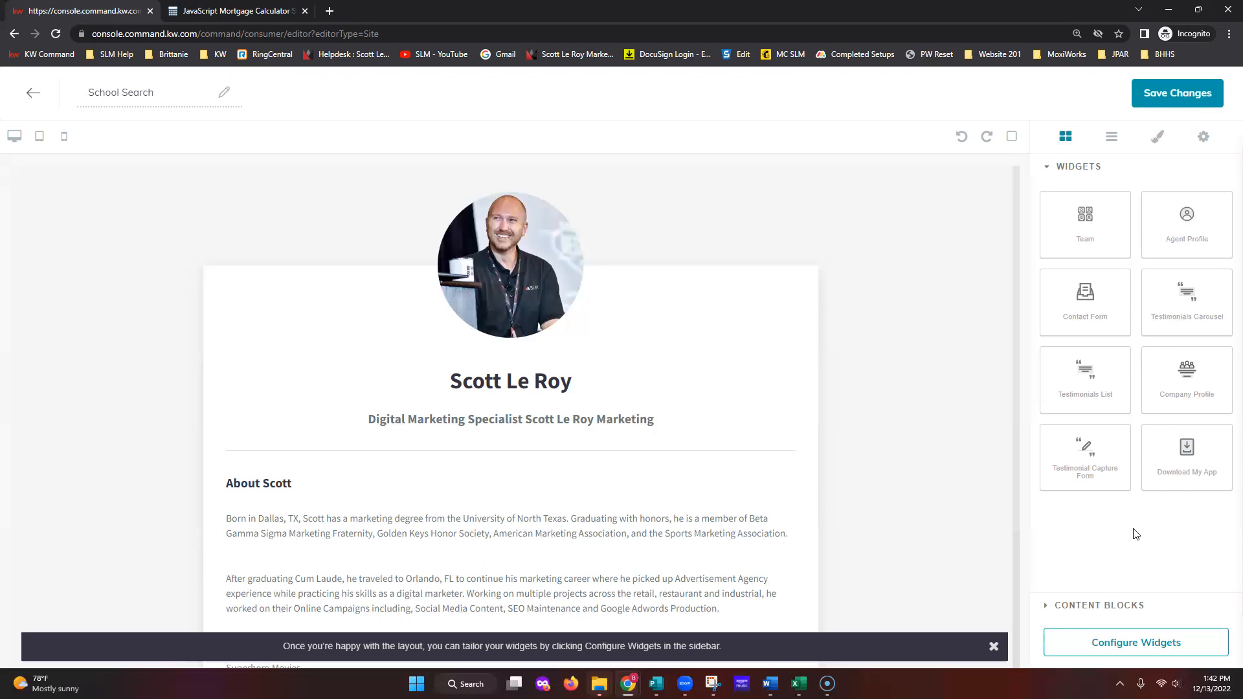
left_click(1142, 657)
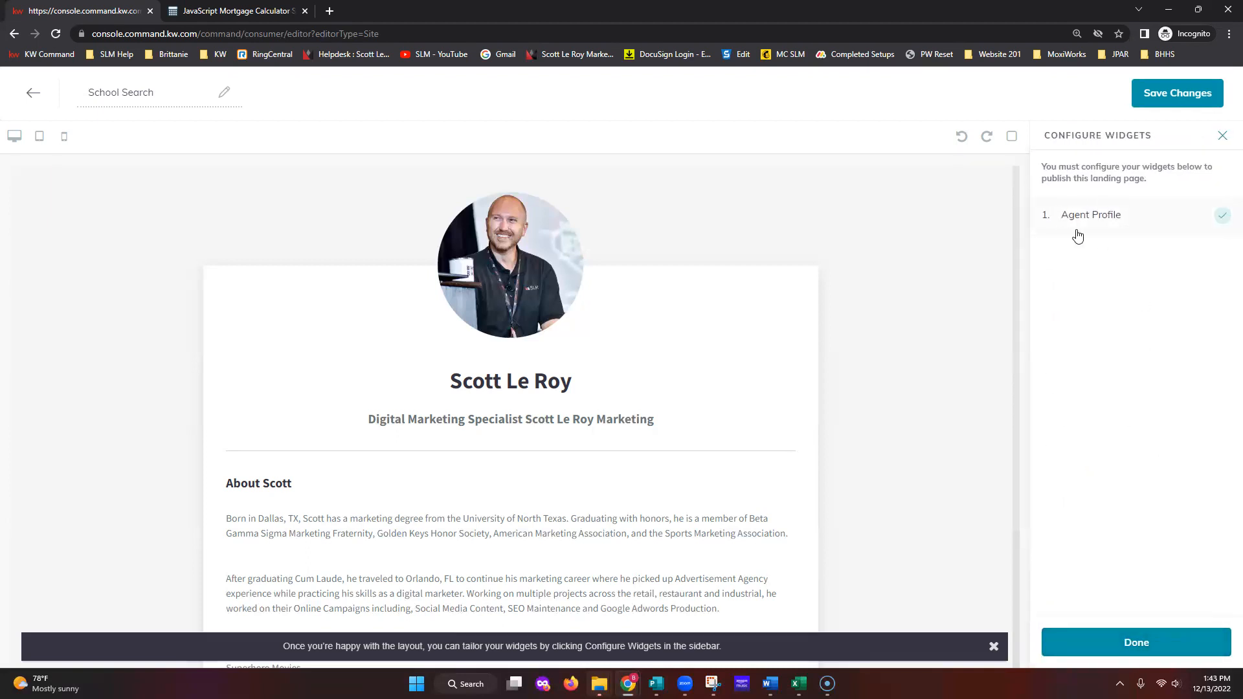
left_click(1106, 230)
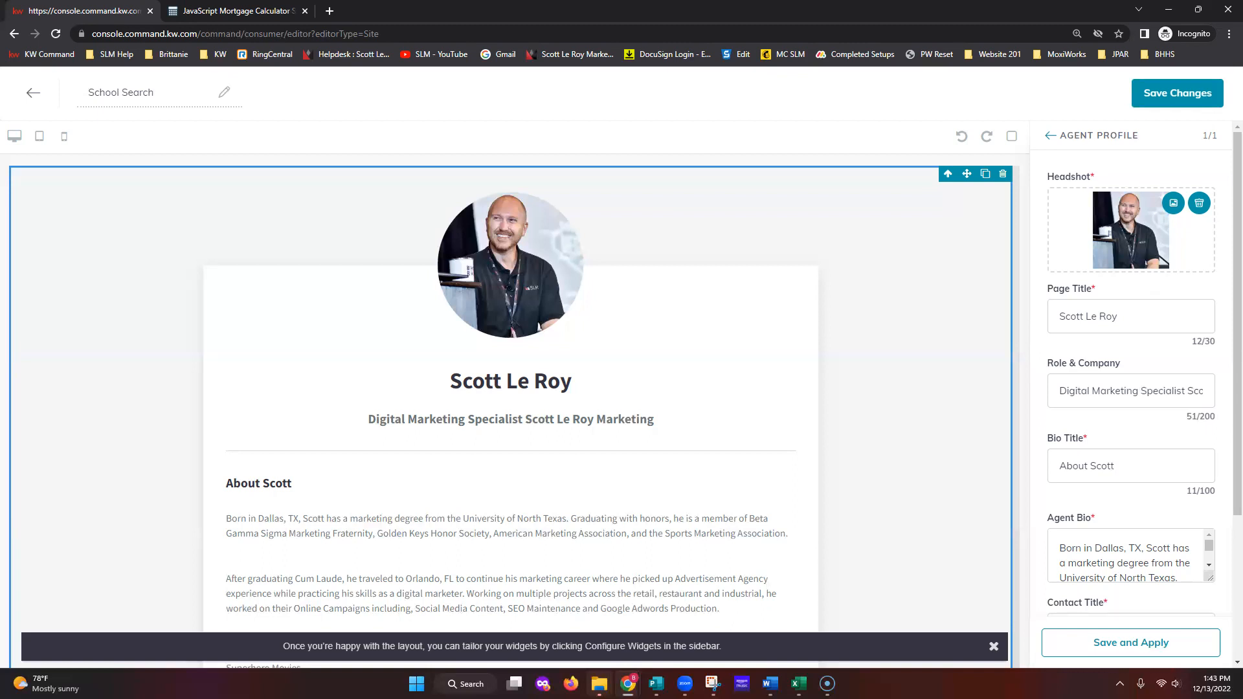
triple_click(1122, 316)
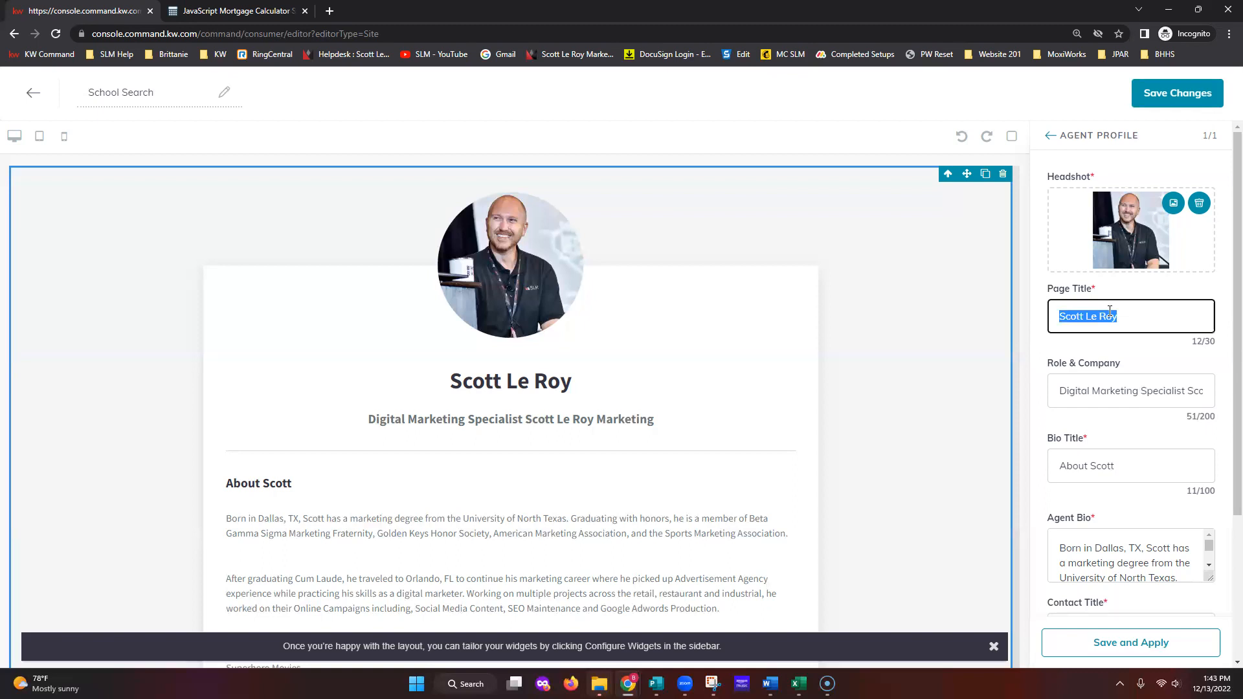
type("Local School Search")
- Replace the Agent Profile widget's role and company text with "Search for schools in your area!"
triple_click(1147, 395)
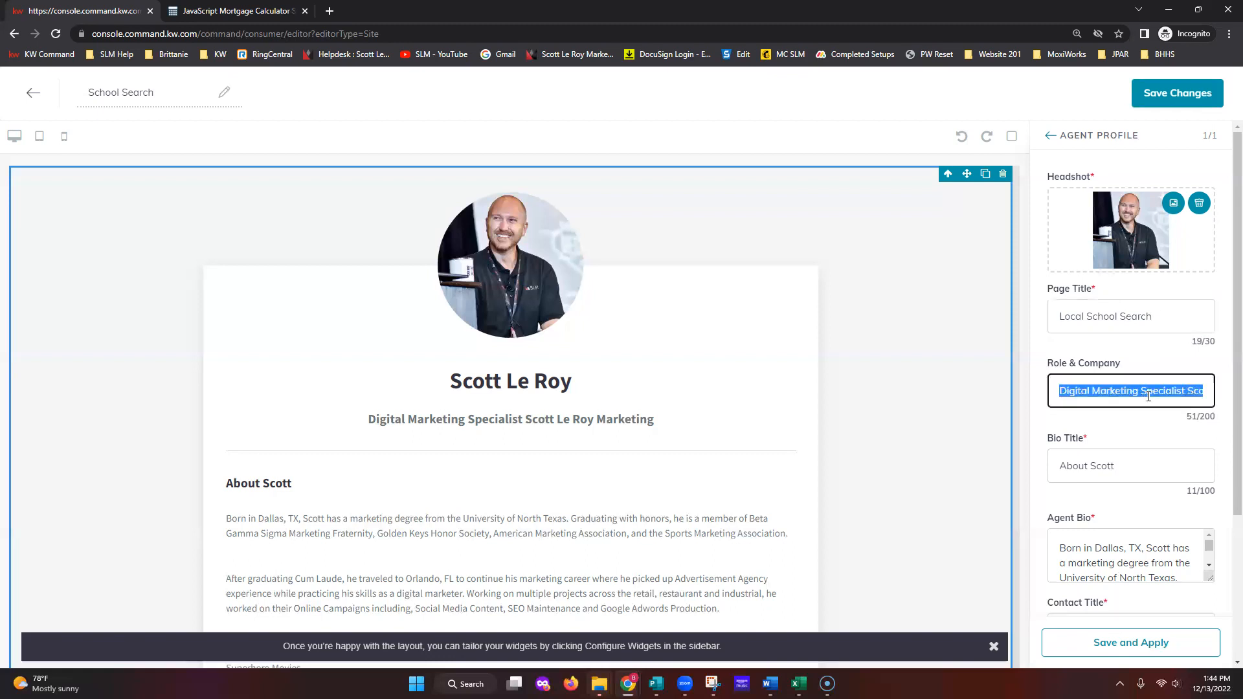
key("BackSpace")
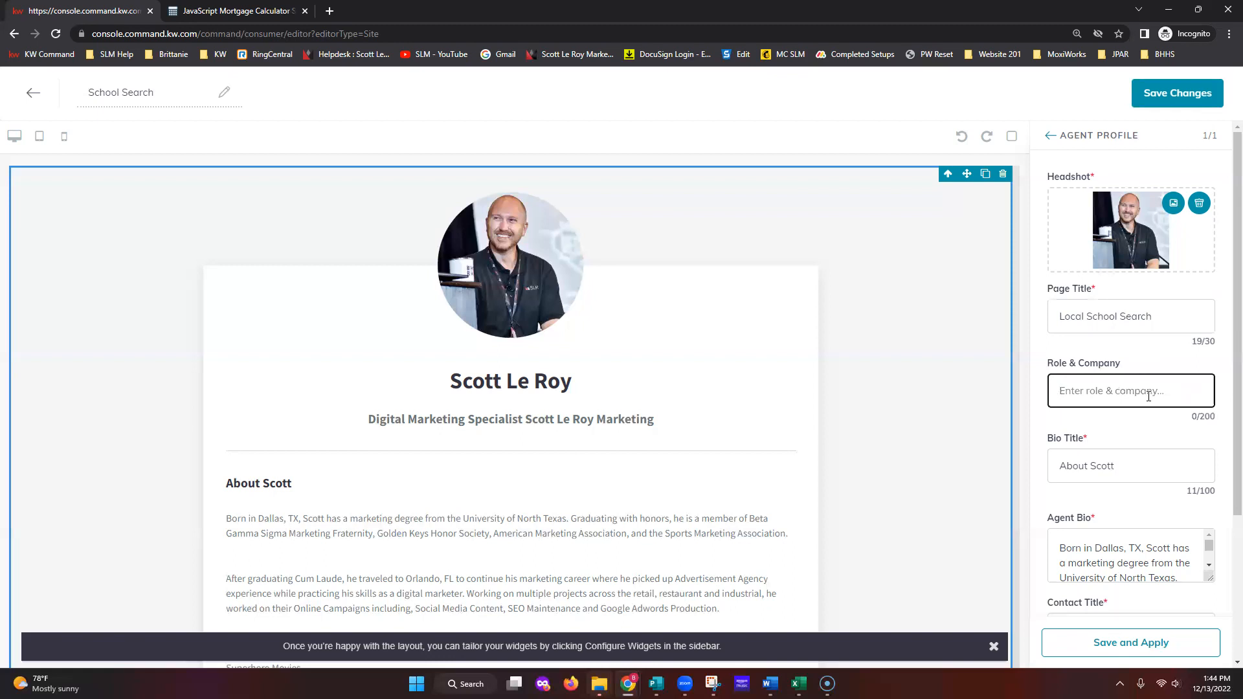
key("alt+Tab")
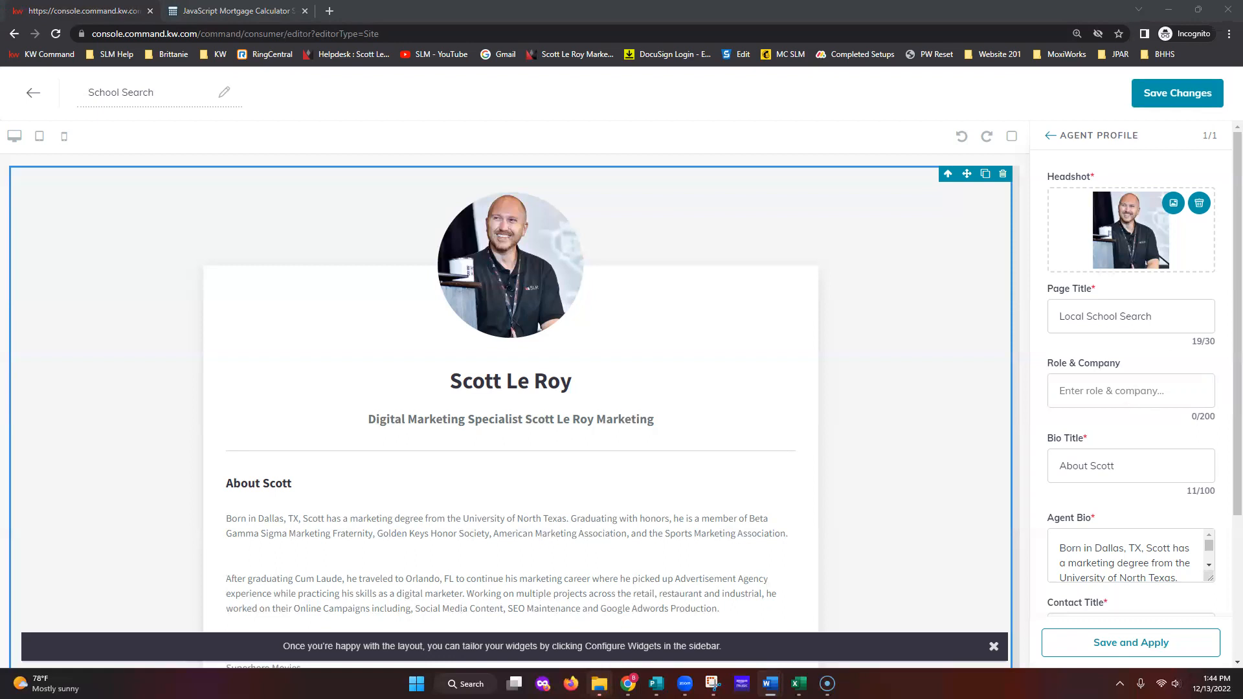
left_click(1101, 392)
type("Search for schools in your area")
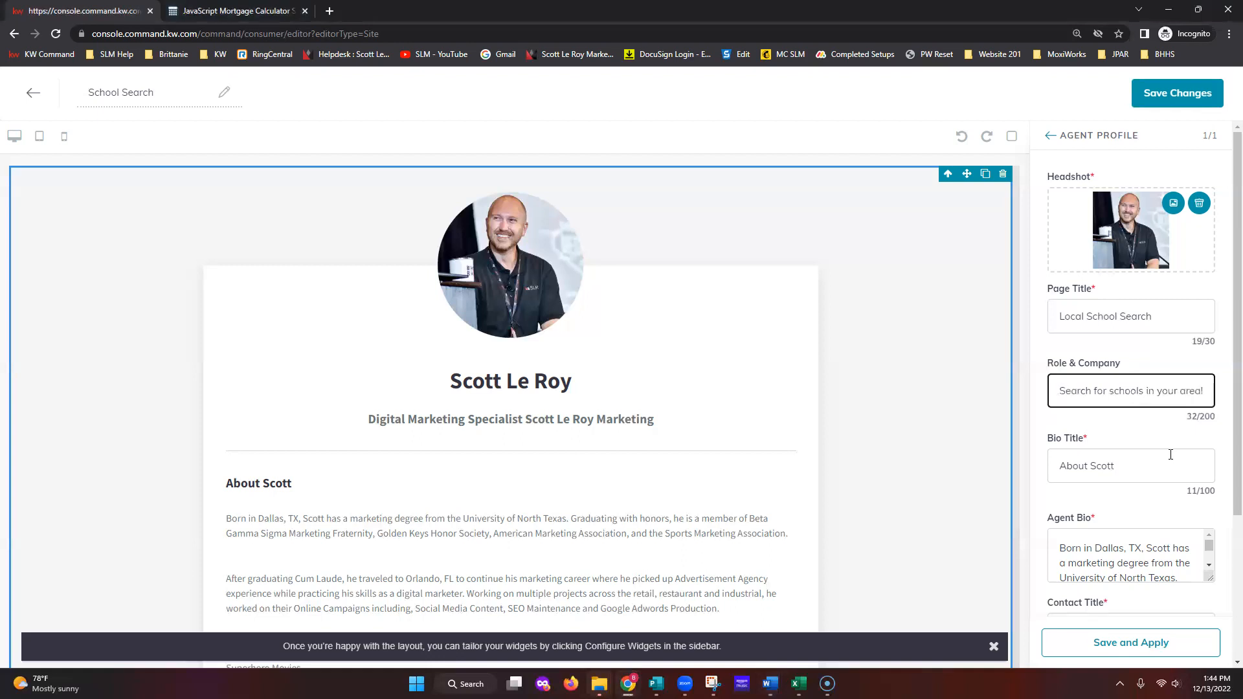
- Replace the Agent Profile widget's bio title with a single space and clear the whole agent bio
scroll(1136, 411, "down", 1)
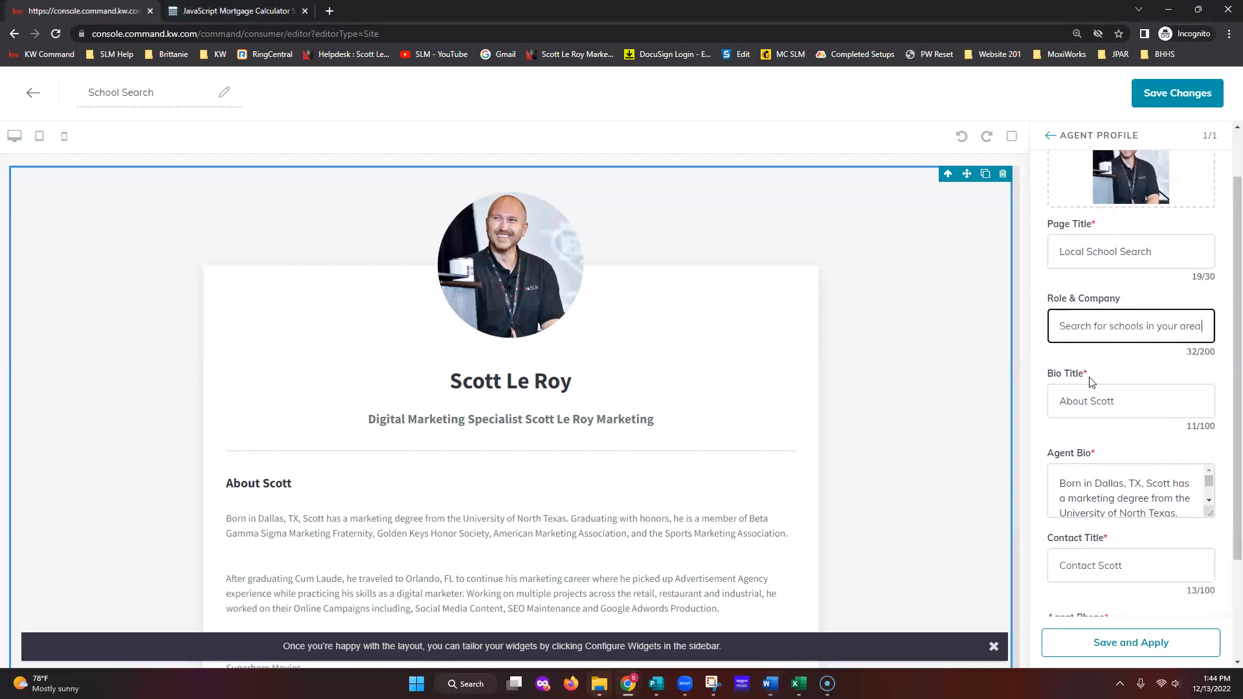
left_click(1172, 398)
left_click_drag(1172, 398, 1081, 398)
triple_click(1080, 398)
key("BackSpace")
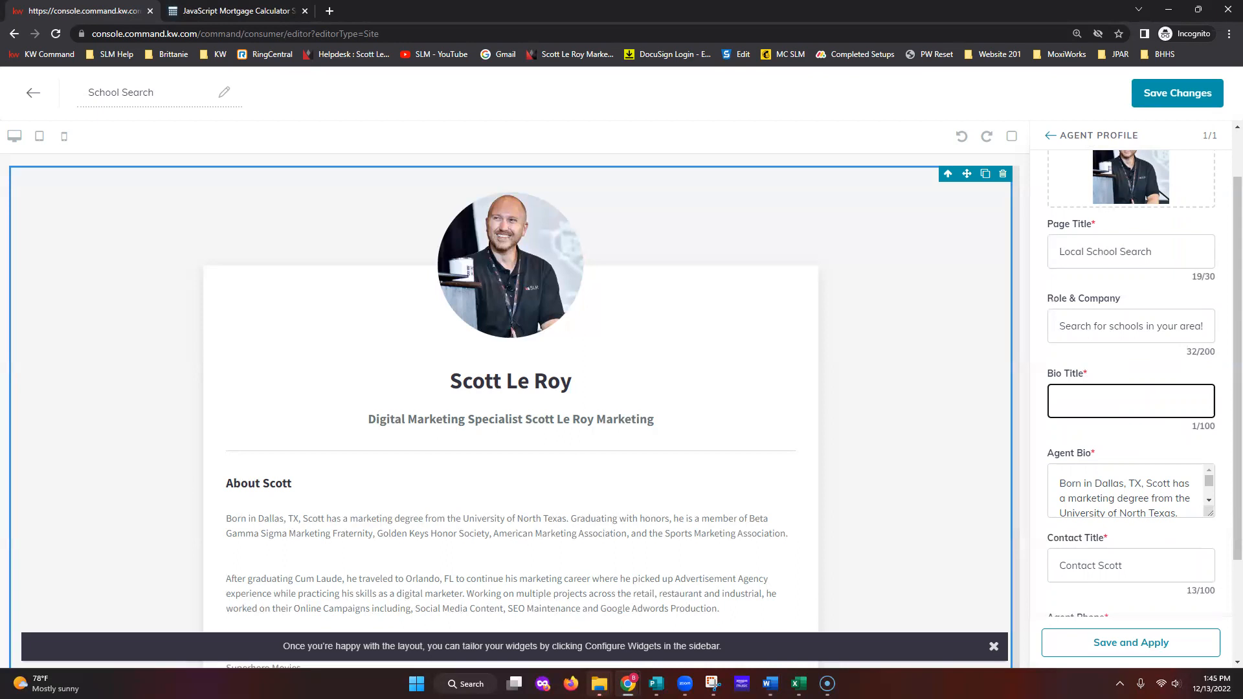
triple_click(1137, 491)
key("BackSpace")
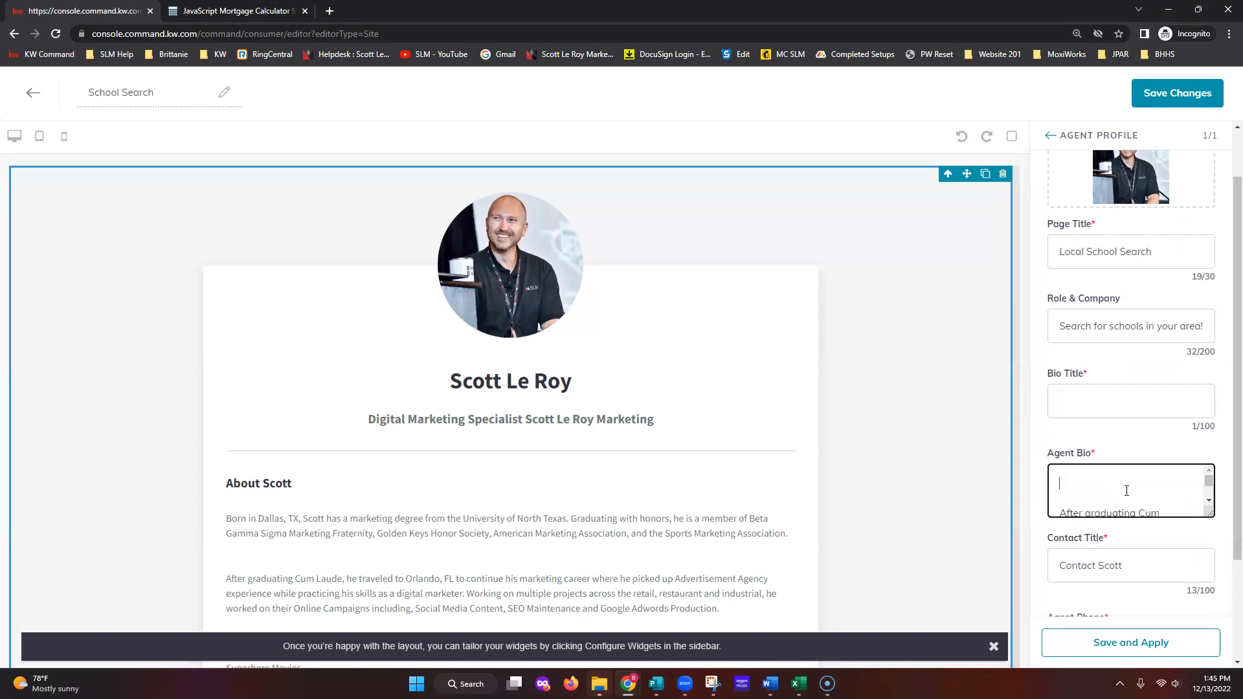
key("ctrl+a")
key("BackSpace")
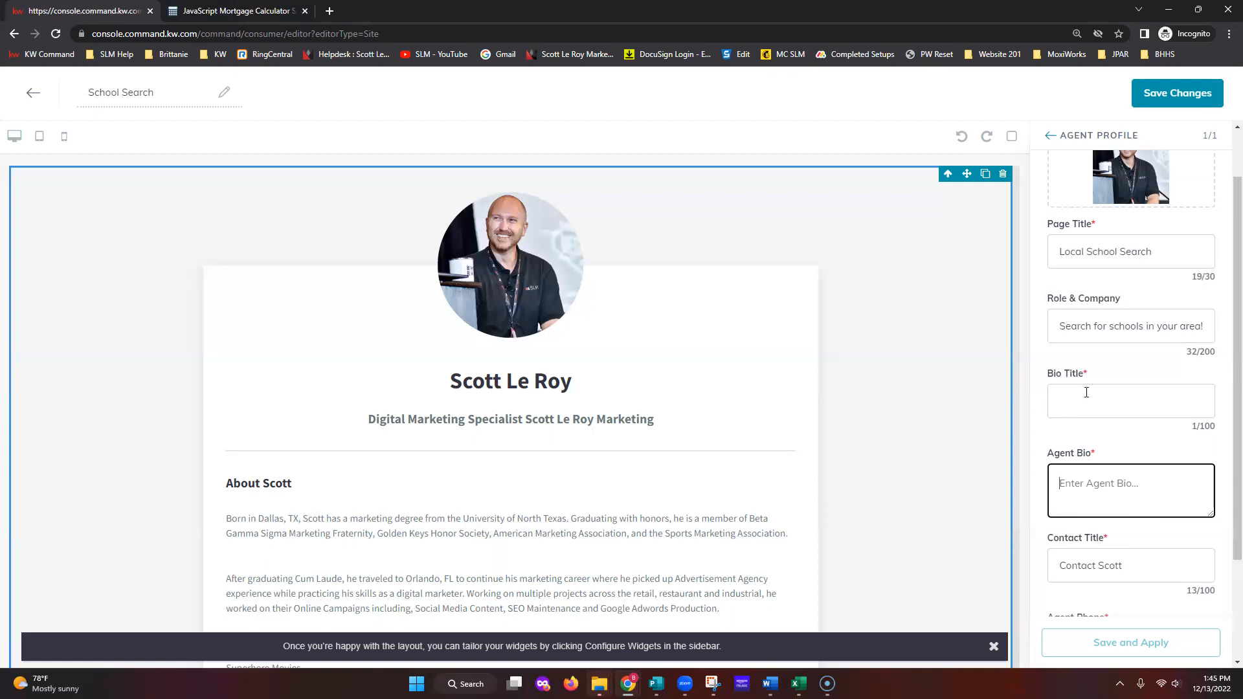
left_click(1149, 532)
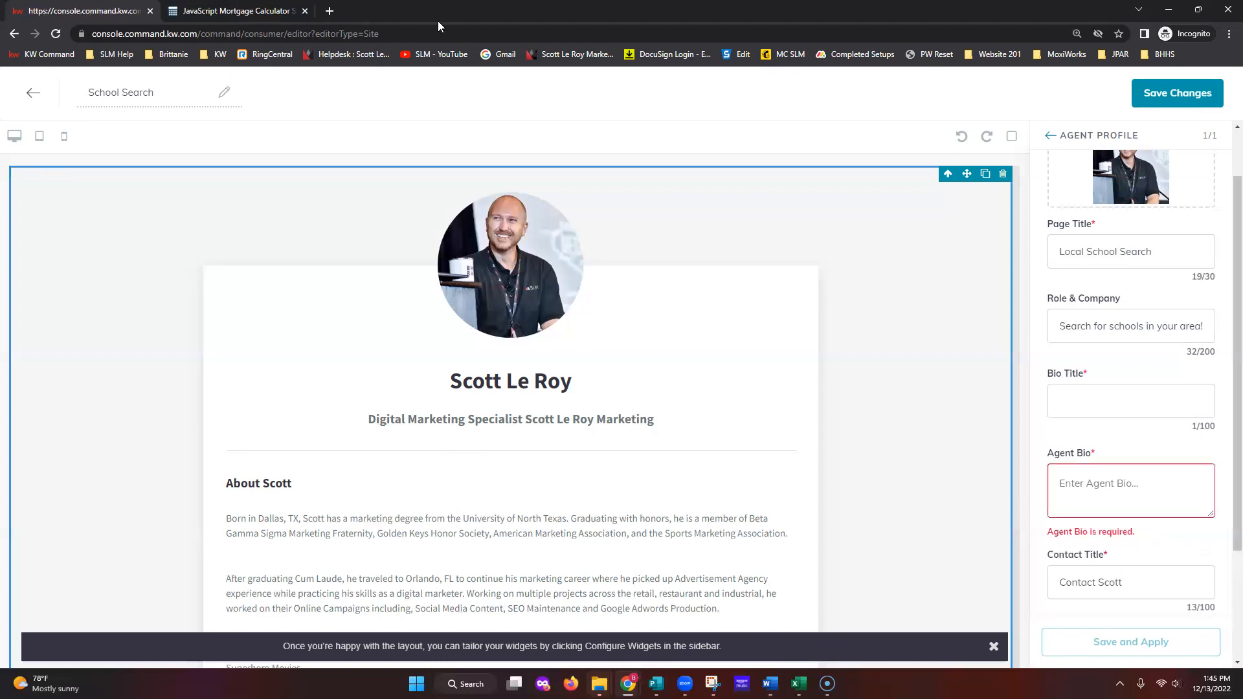
- Open the bookmarked GreatSchools School Finder Widget page in place of the mortgage calculator page
left_click(253, 11)
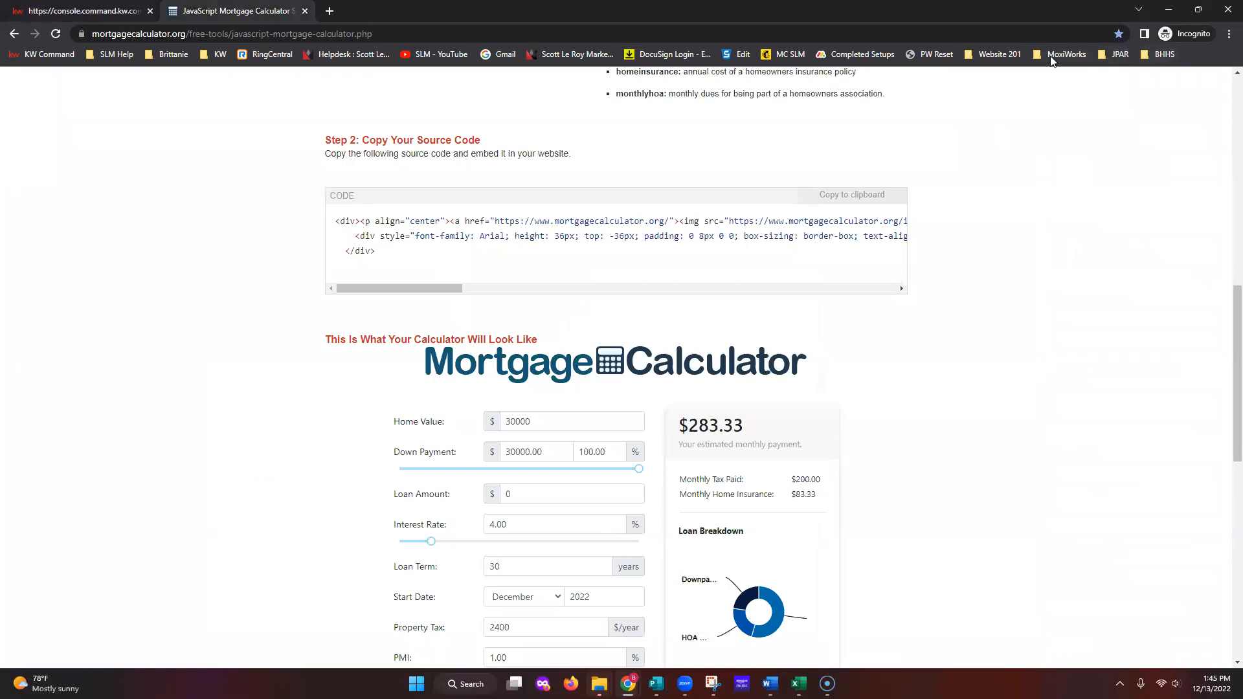
left_click(990, 53)
left_click(1005, 92)
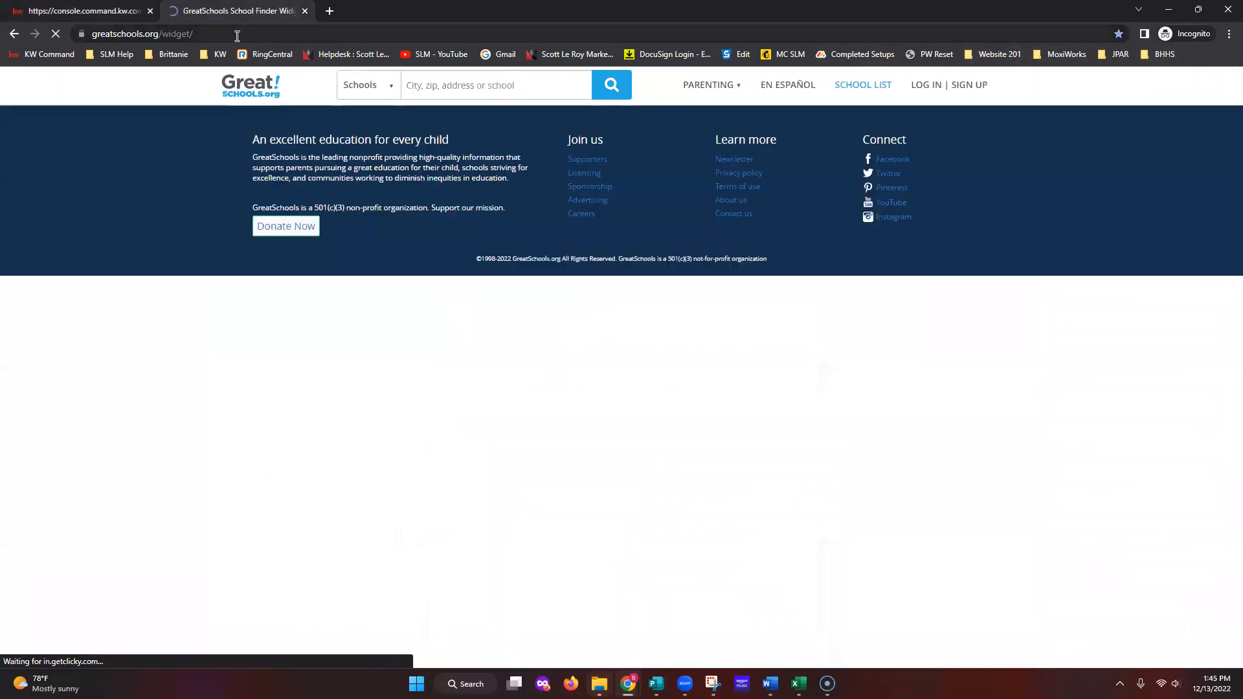
left_click(237, 34)
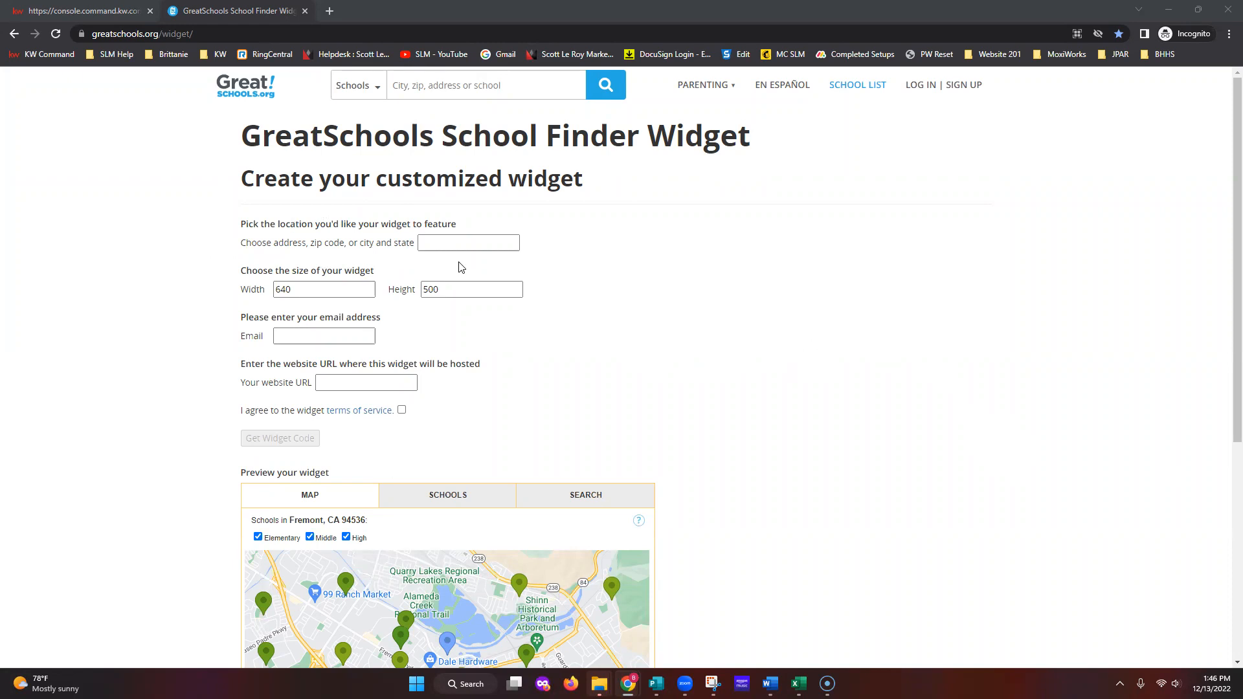
- Set the school finder widget's location to Sarasota, FL and check its map preview
left_click(456, 241)
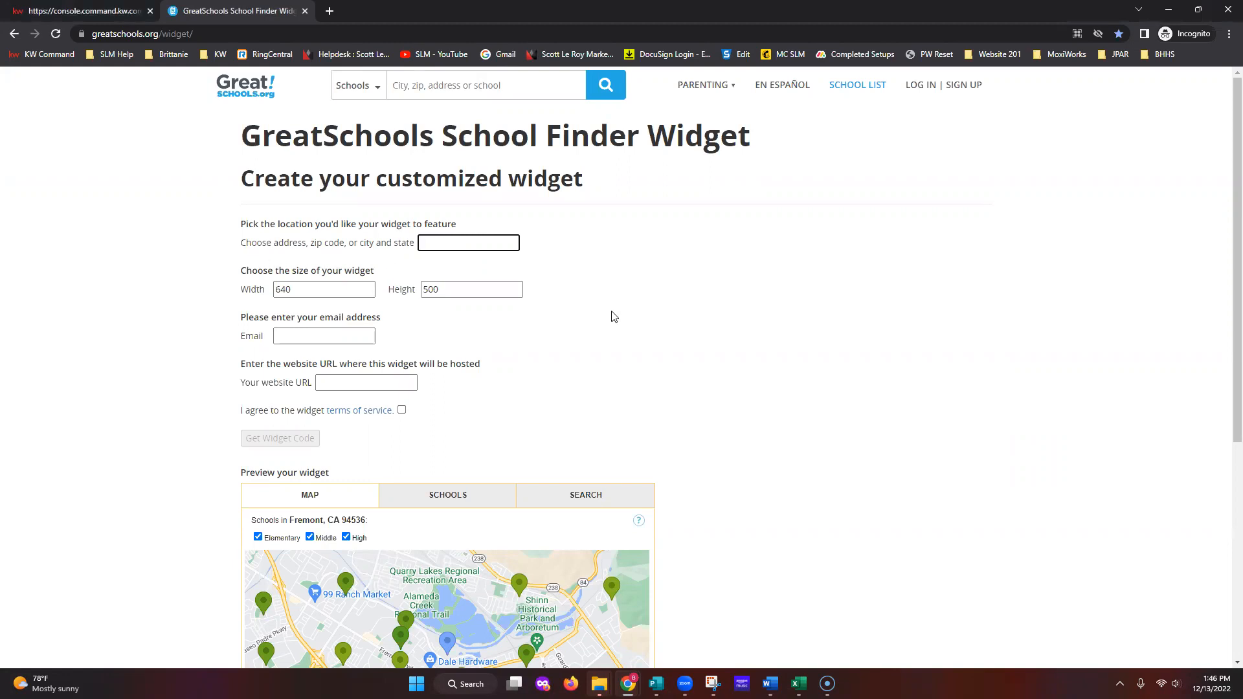
scroll(563, 302, "down", 2)
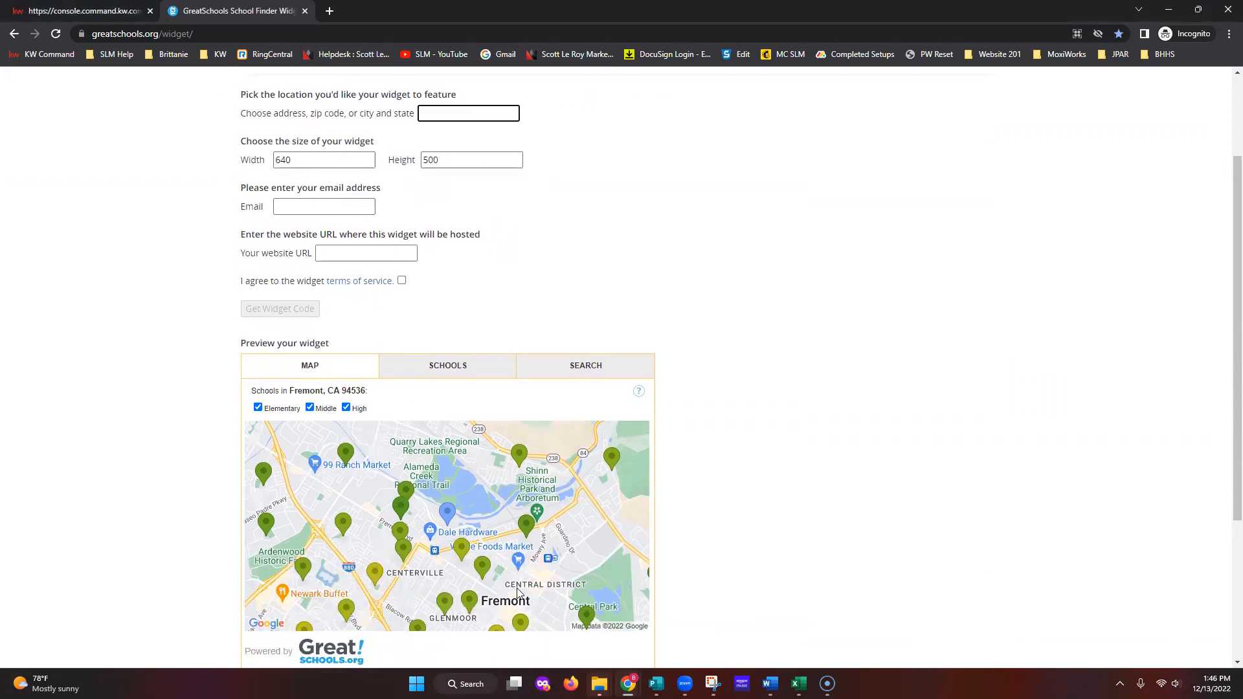
scroll(570, 562, "up", 2)
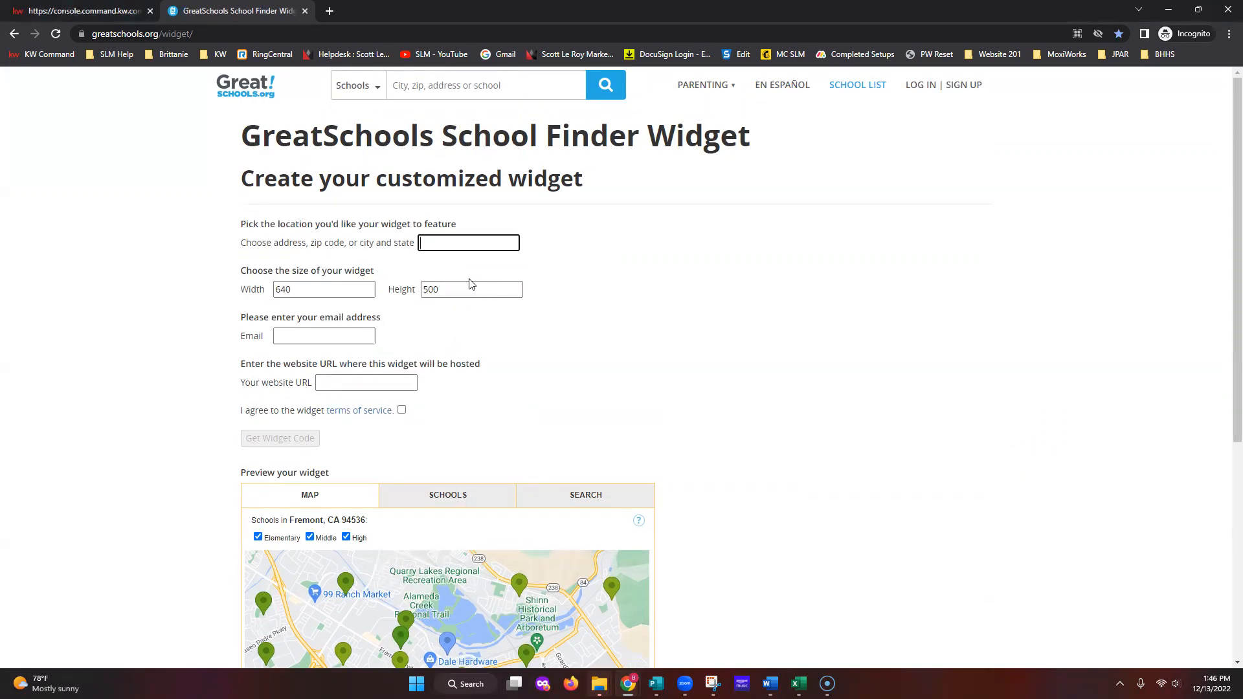
type("Sarasota, DL")
left_click(670, 283)
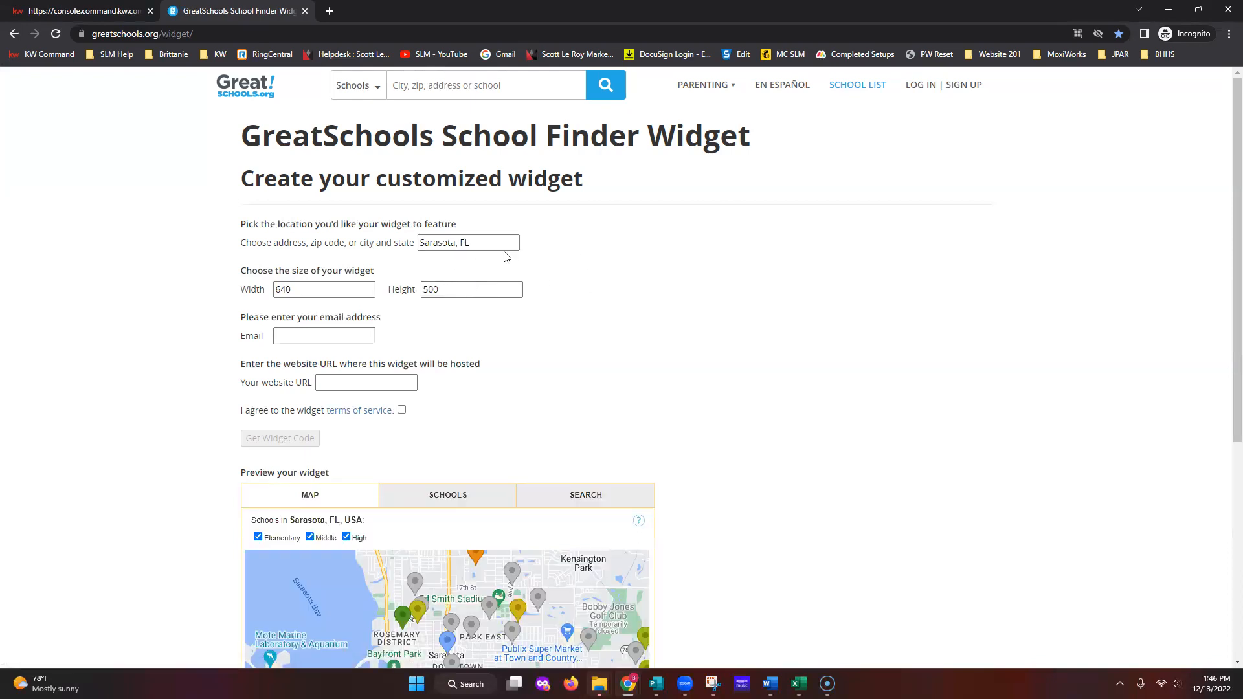
left_click(473, 243)
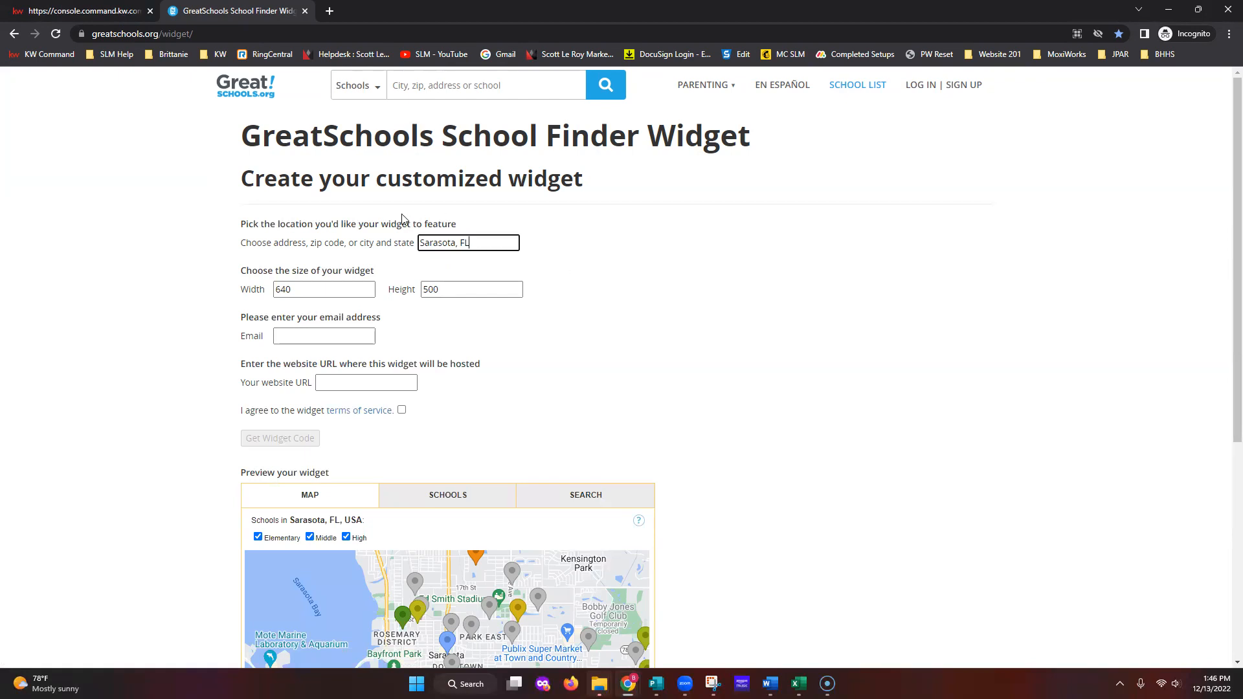
left_click(663, 343)
scroll(719, 526, "down", 4)
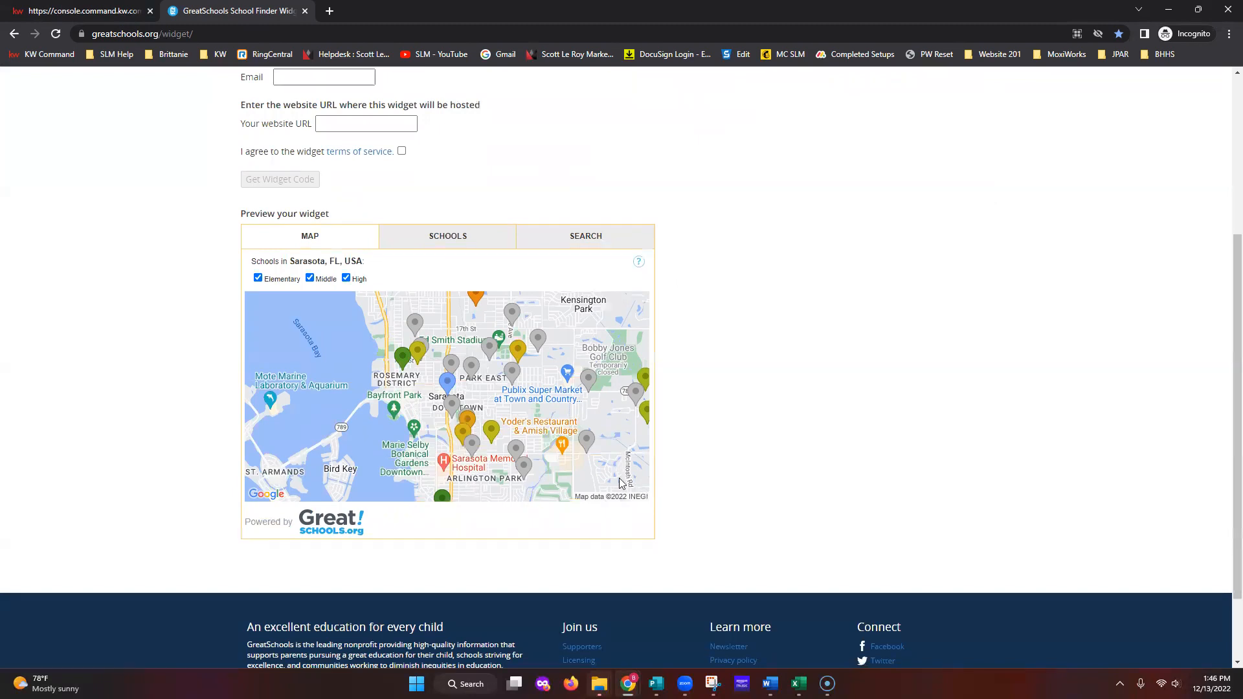
scroll(660, 486, "up", 4)
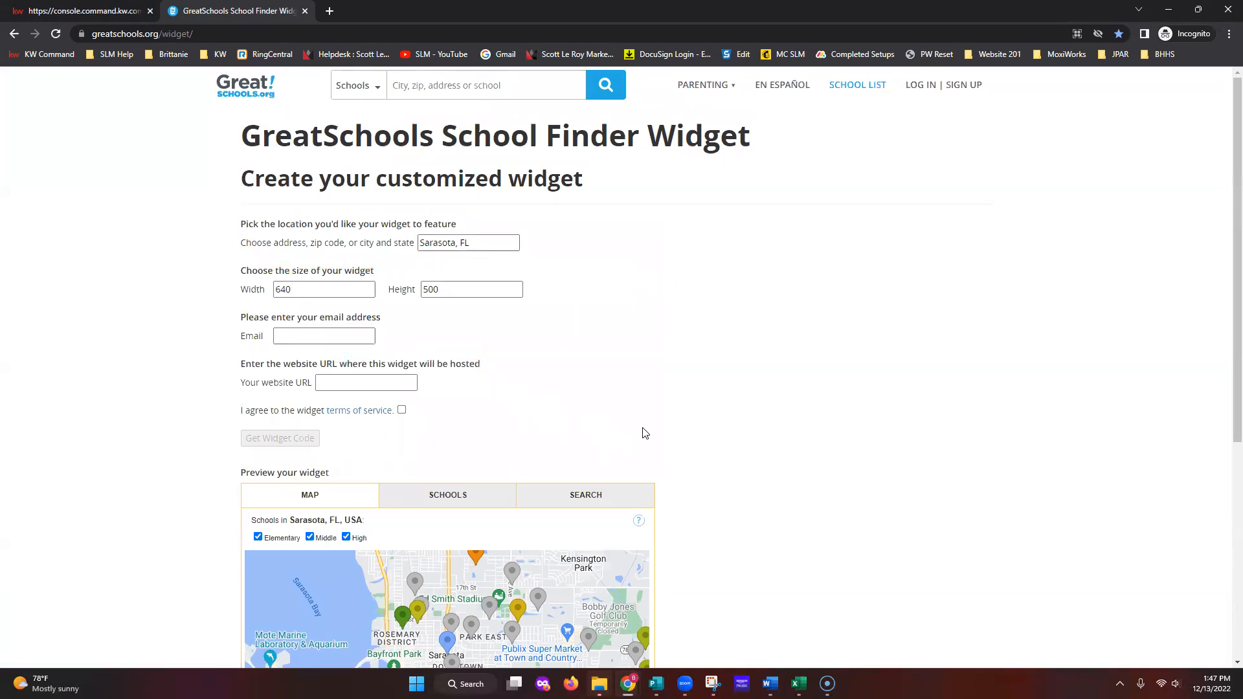
- Fill in the contact e-mail address for the school finder widget using the saved suggestion
scroll(541, 406, "down", 1)
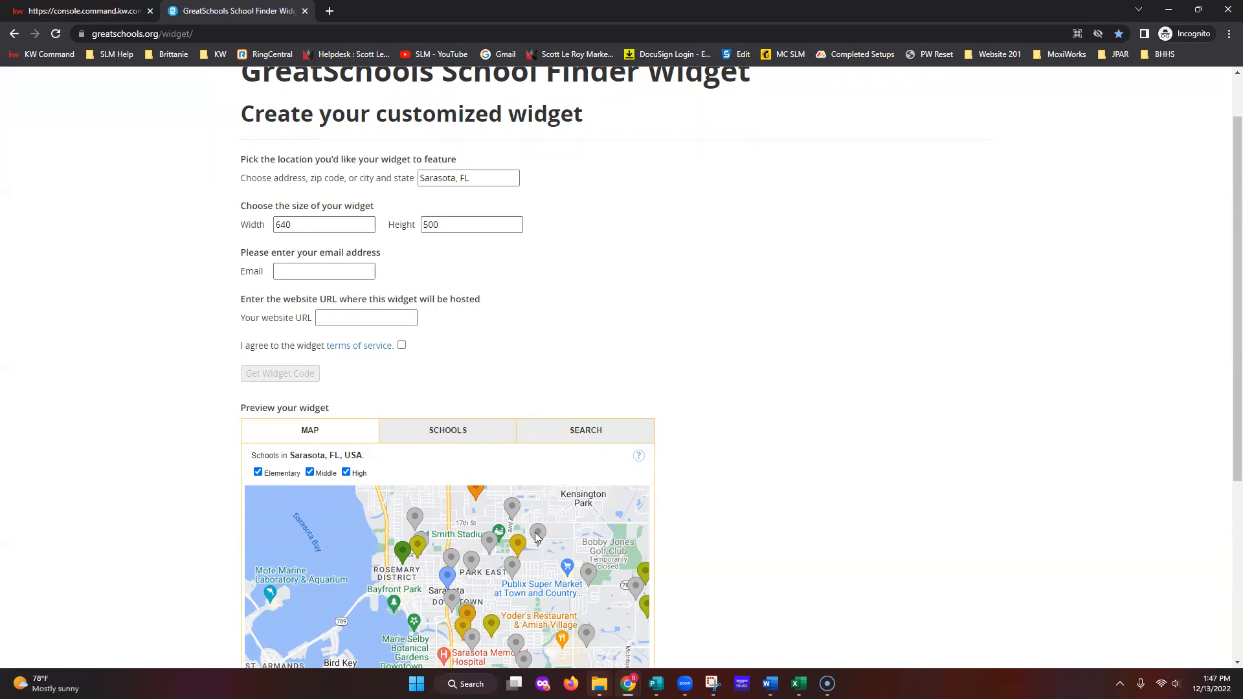
left_click(326, 268)
scroll(460, 313, "down", 1)
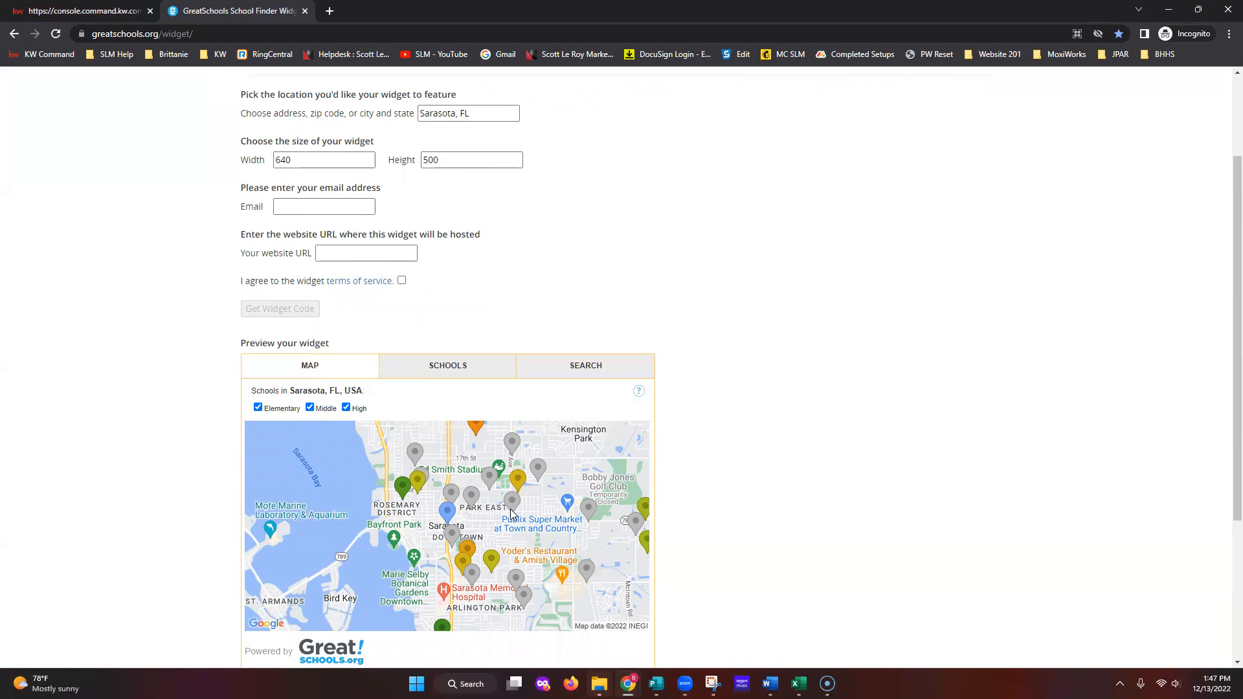
left_click(324, 206)
type("scott")
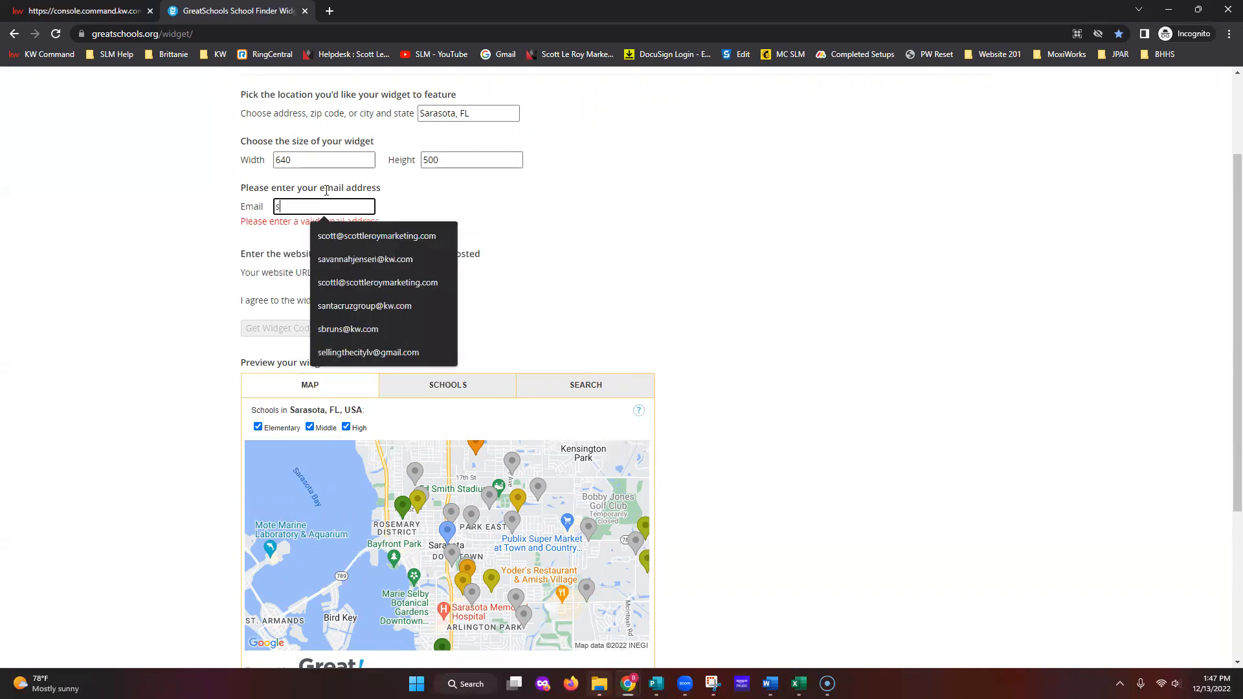
left_click(350, 237)
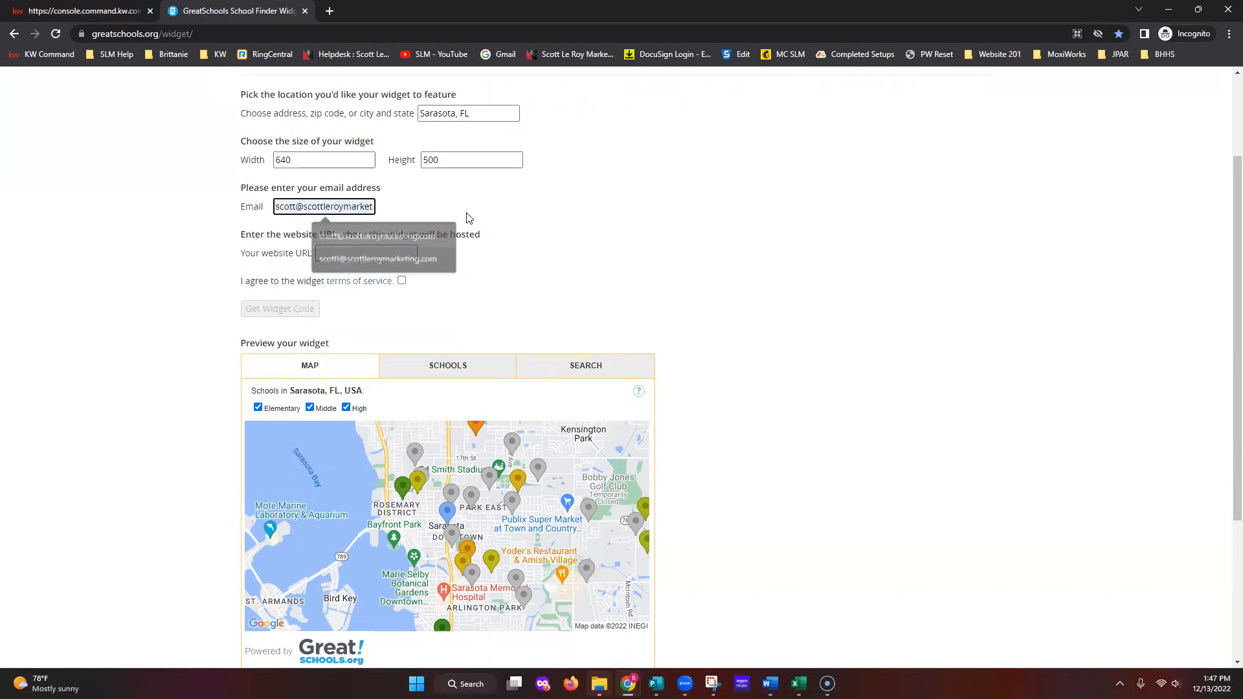
left_click(599, 238)
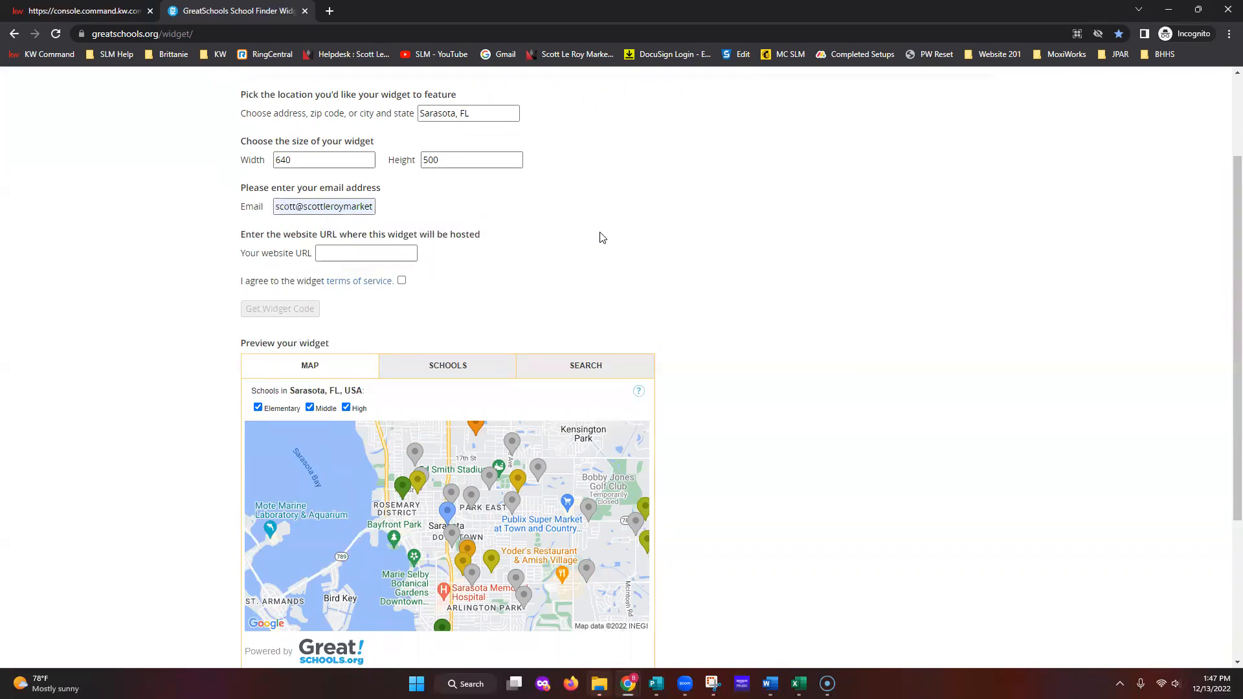
- Enter the agent's kw.com site address as the website URL where the school finder widget will be hosted
left_click(396, 254)
left_click(370, 254)
type("s")
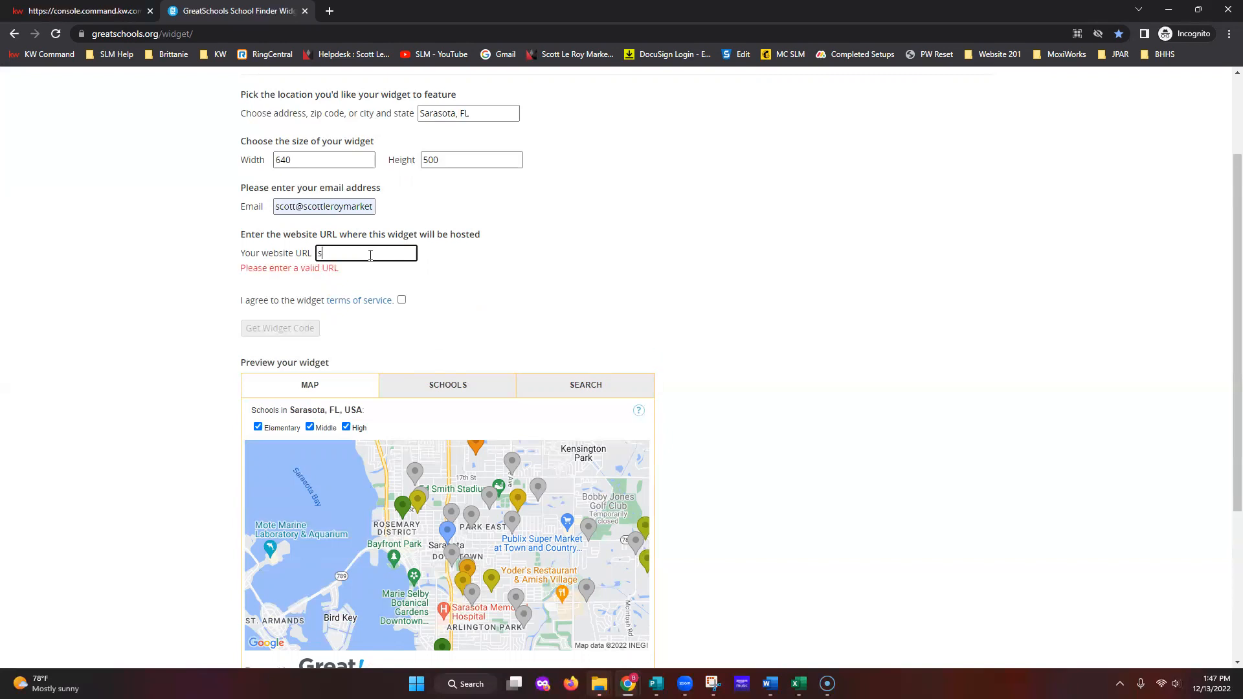
type("cottleroymarketing")
type(".lw")
key("BackSpace")
key("BackSpace")
type("kw.com")
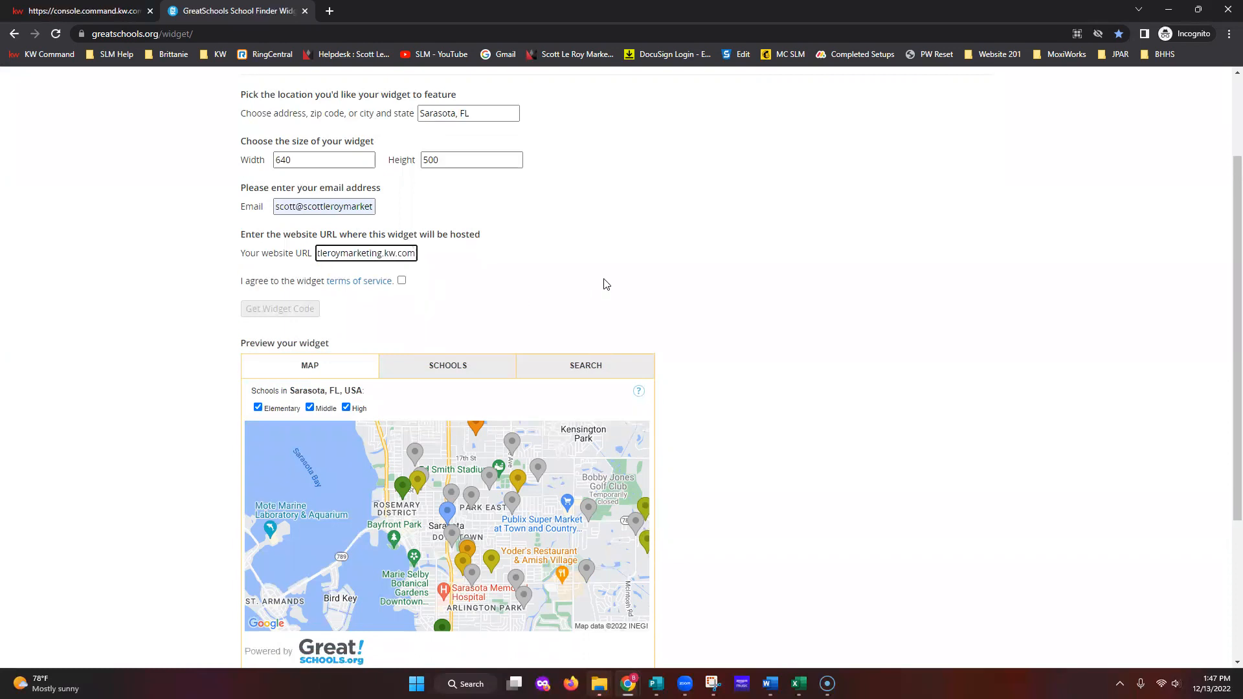
left_click(615, 274)
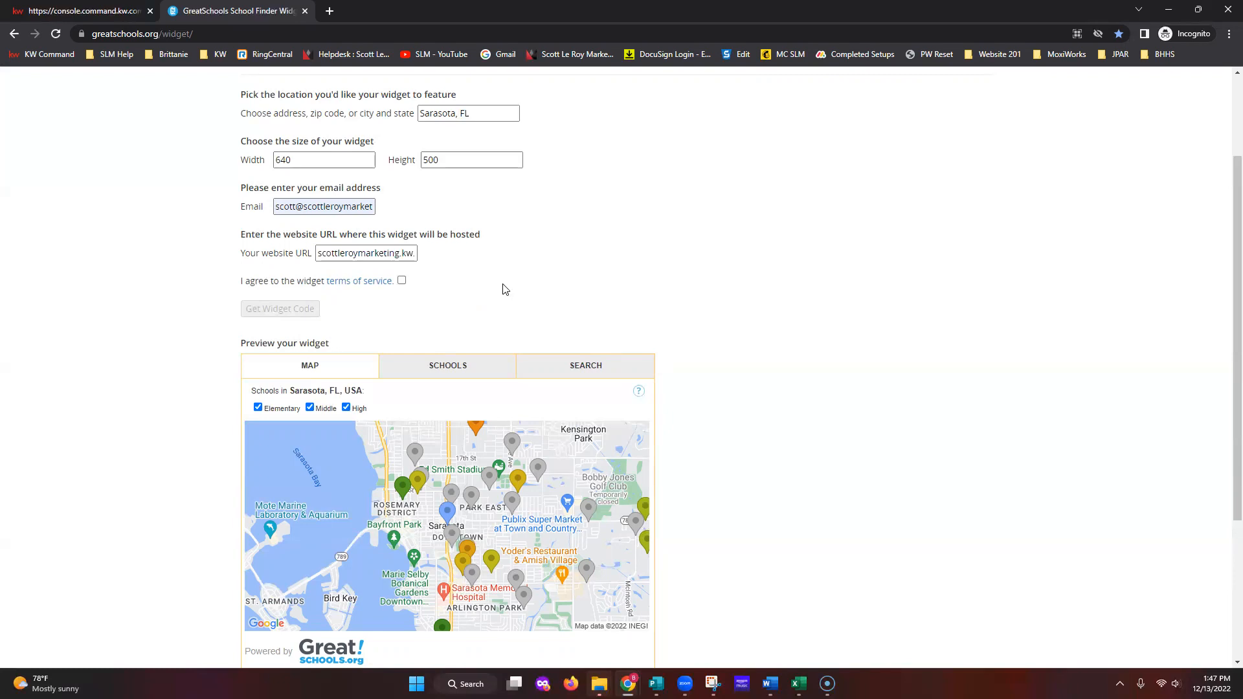
- Agree to the widget's terms of service and generate its embed code
scroll(554, 297, "up", 2)
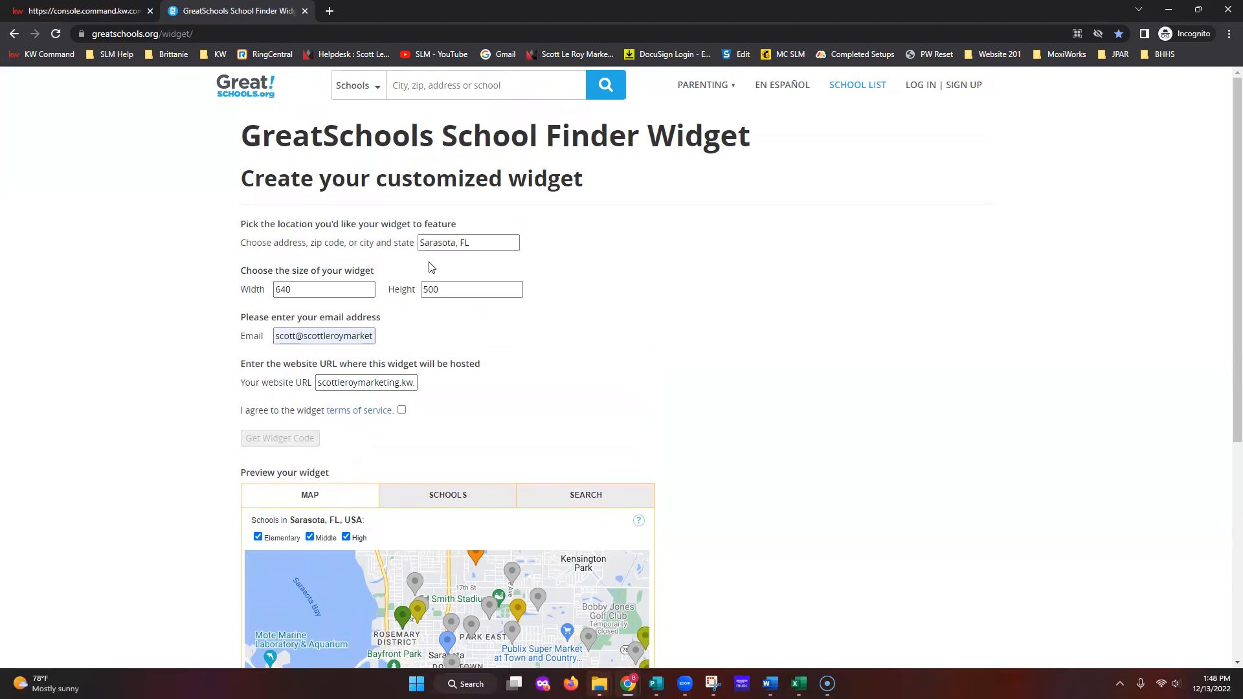
left_click(401, 411)
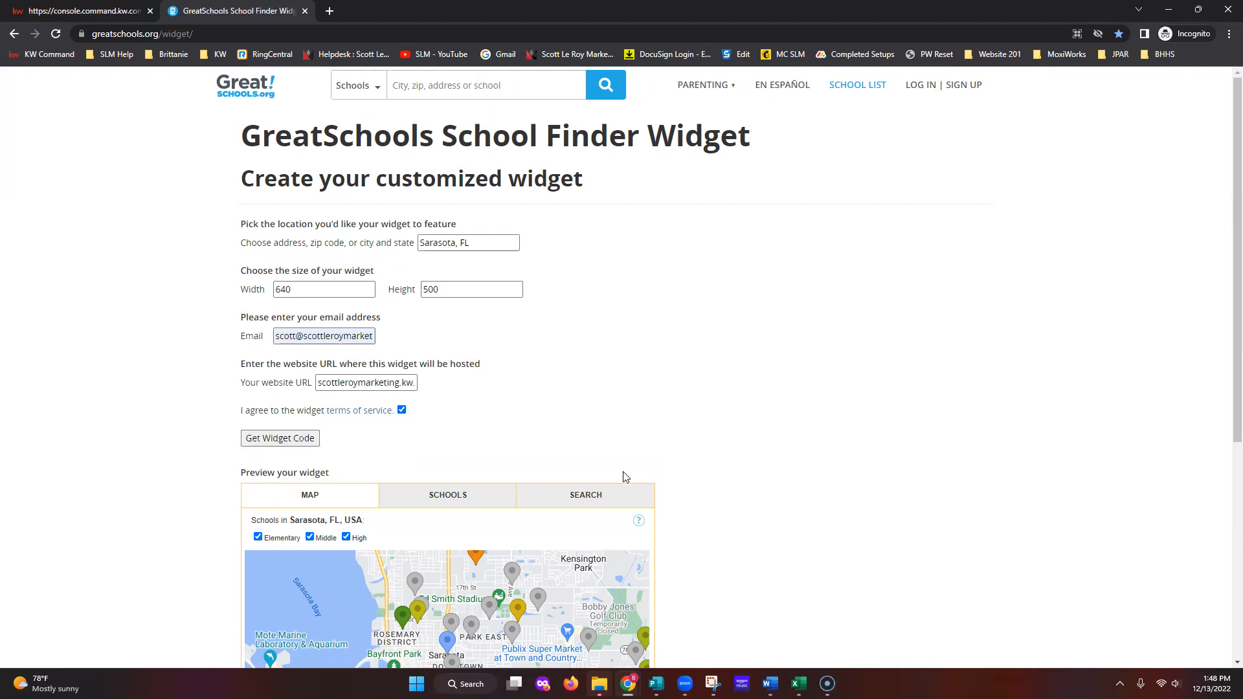
left_click(292, 445)
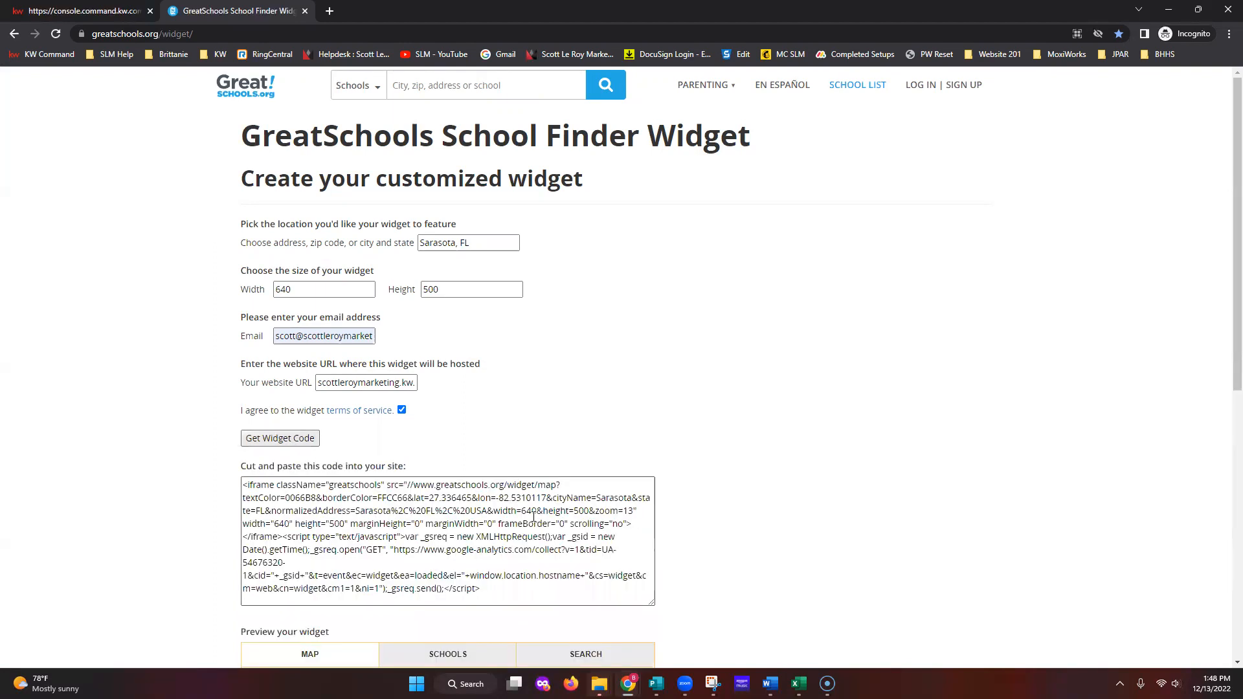
- Select and copy the entire generated GreatSchools widget code
scroll(601, 531, "down", 1)
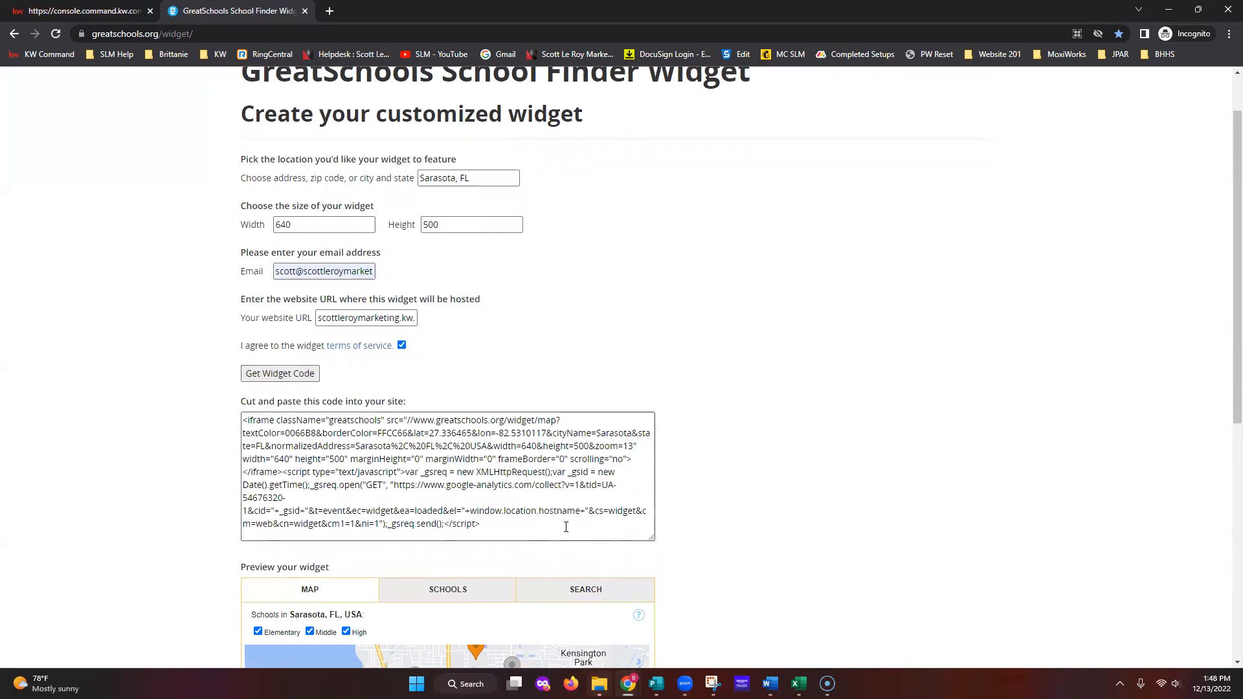
left_click(513, 528)
key("ctrl+a")
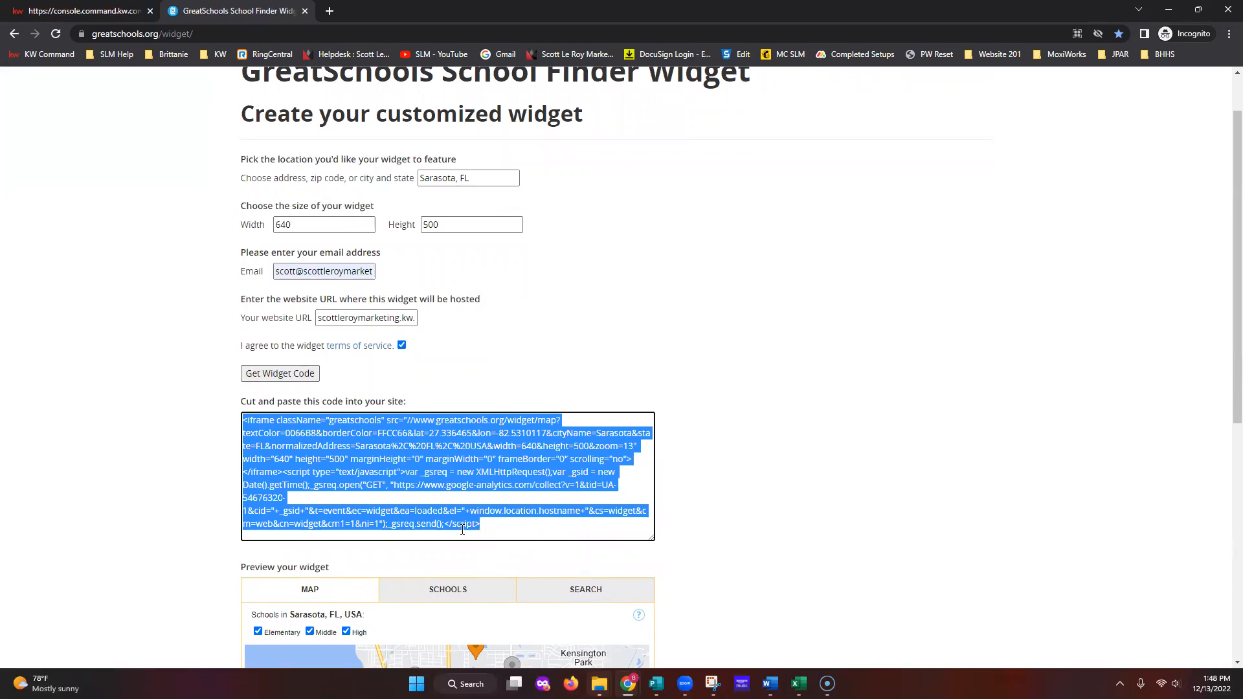
right_click(364, 435)
left_click(372, 448)
right_click(394, 455)
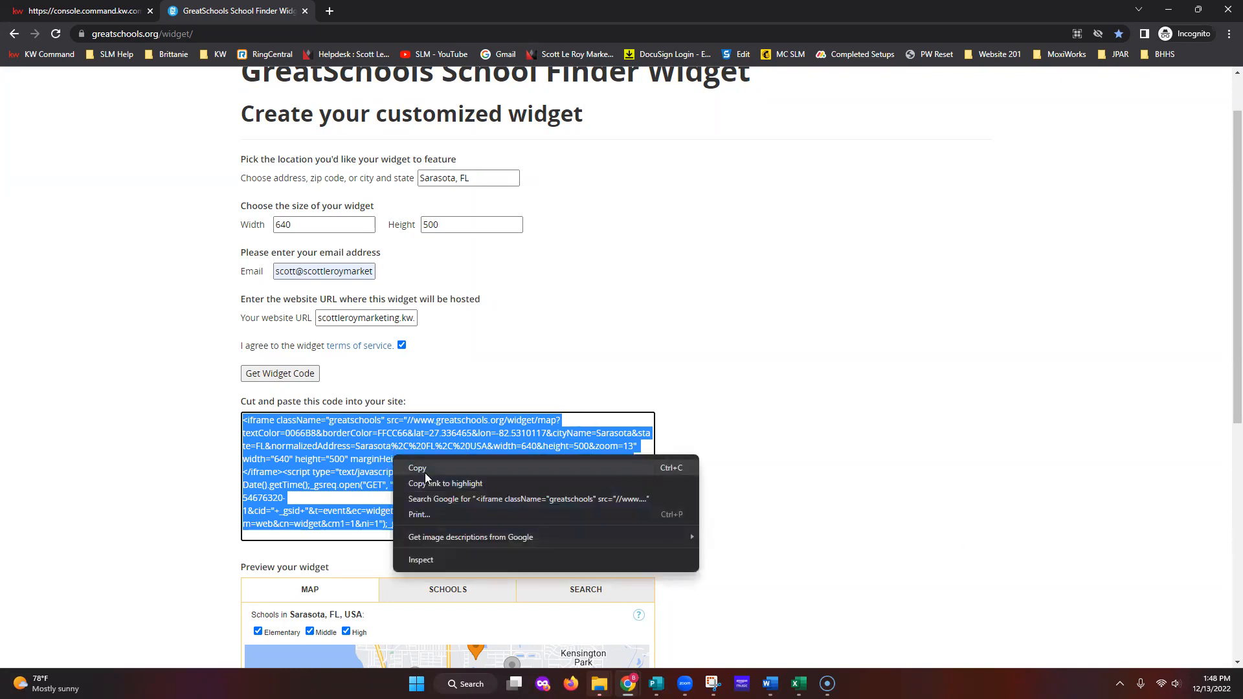
left_click(422, 468)
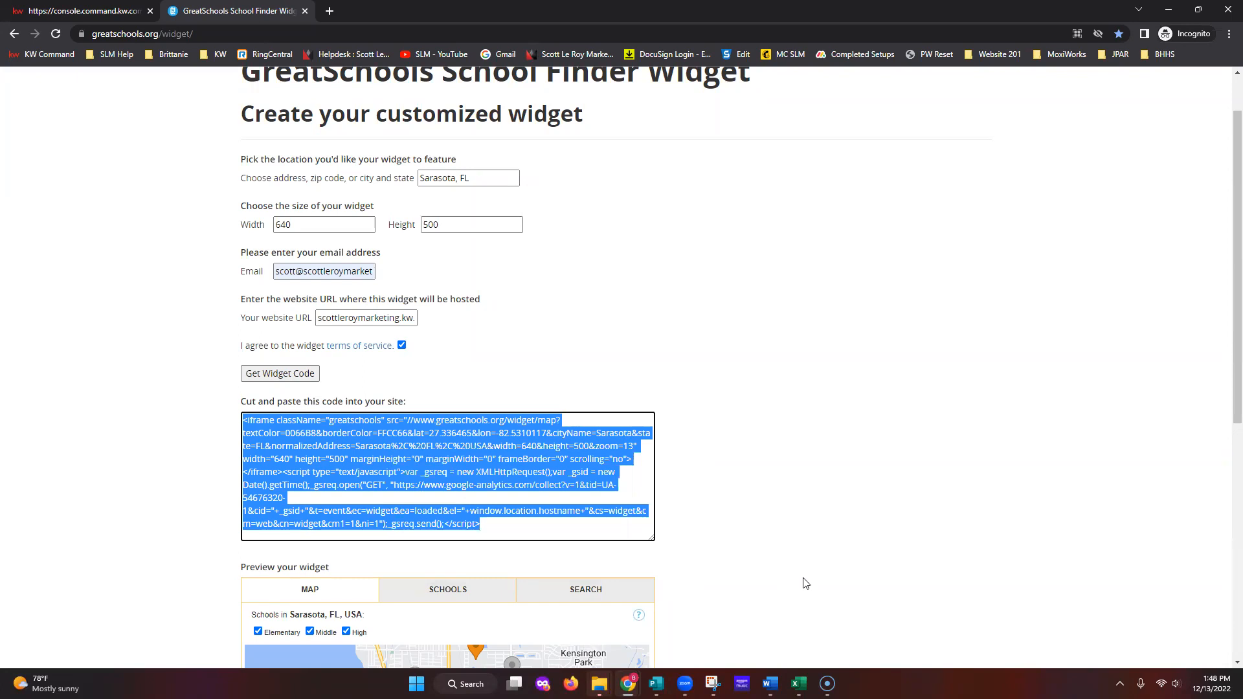
- Paste the widget code as plain text into the School Search page's Agent Bio, apply it, and check the embedded map
left_click(73, 14)
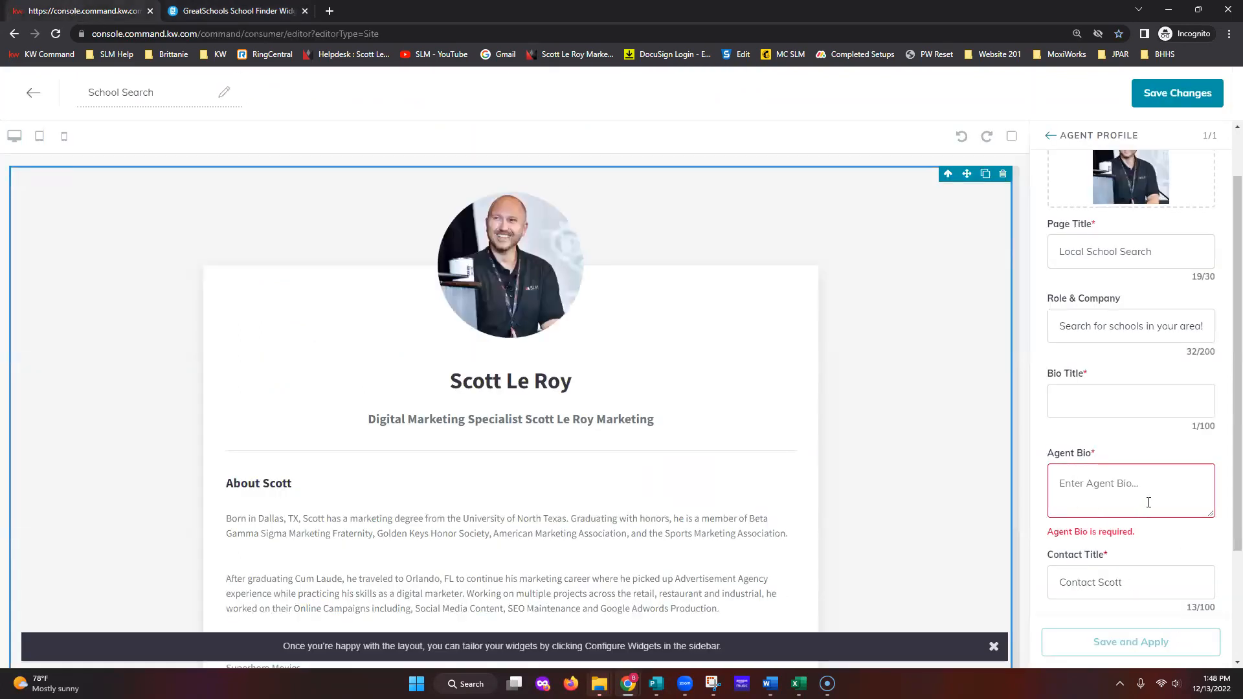
left_click(1077, 486)
right_click(1073, 484)
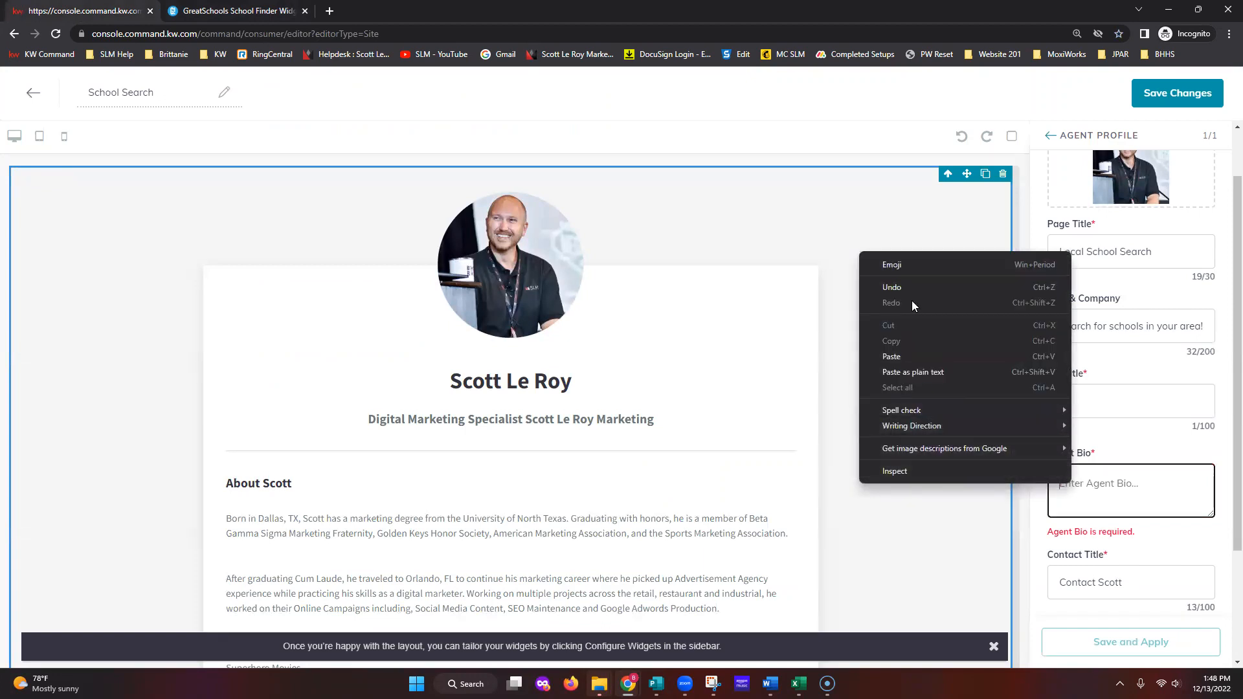
left_click(908, 371)
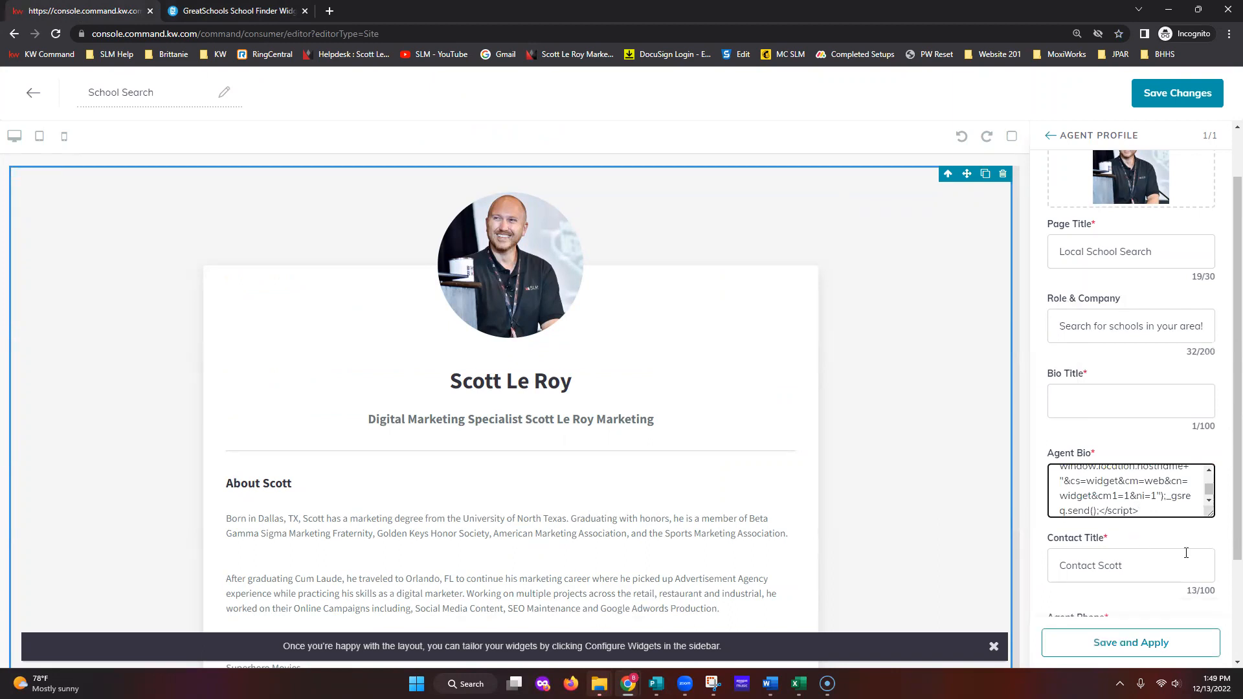
left_click(1149, 654)
scroll(773, 544, "down", 4)
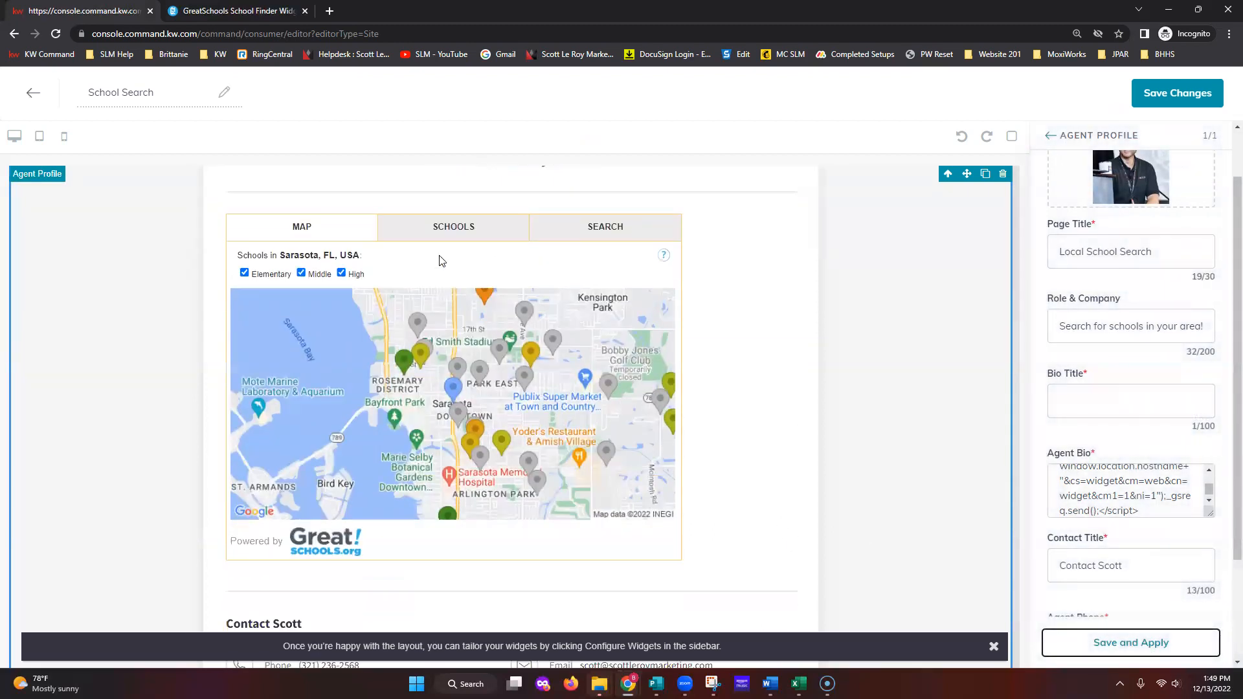
scroll(444, 554, "up", 1)
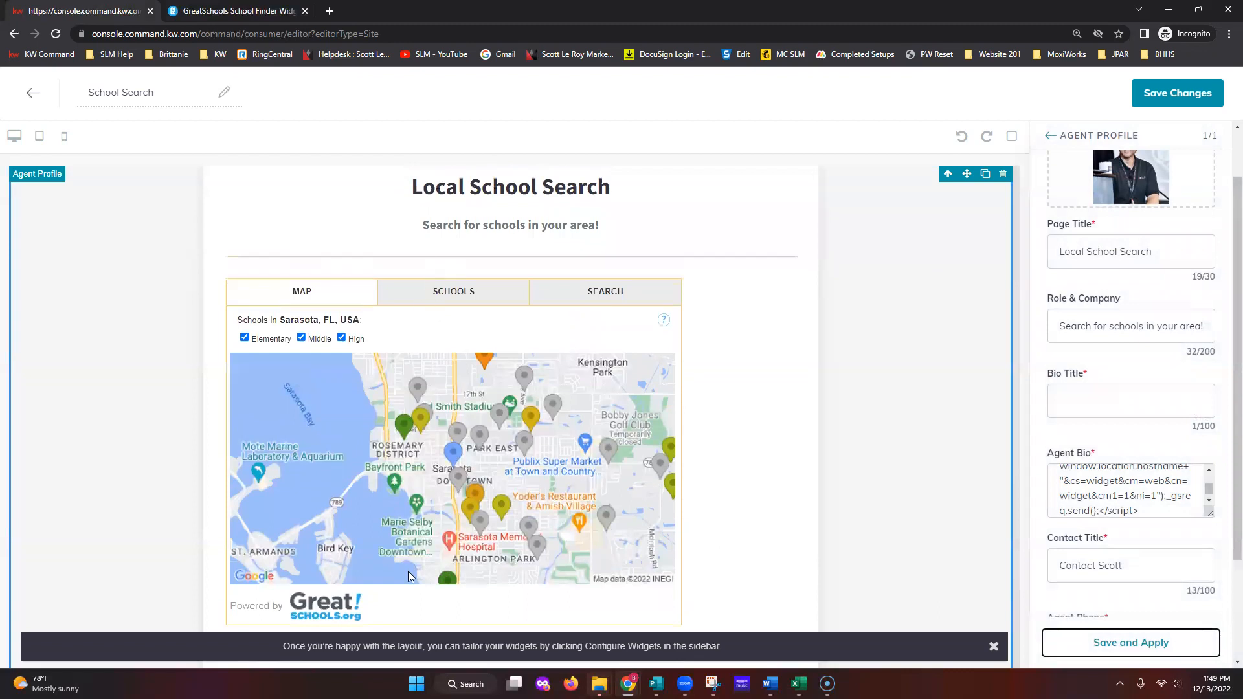
scroll(434, 580, "down", 1)
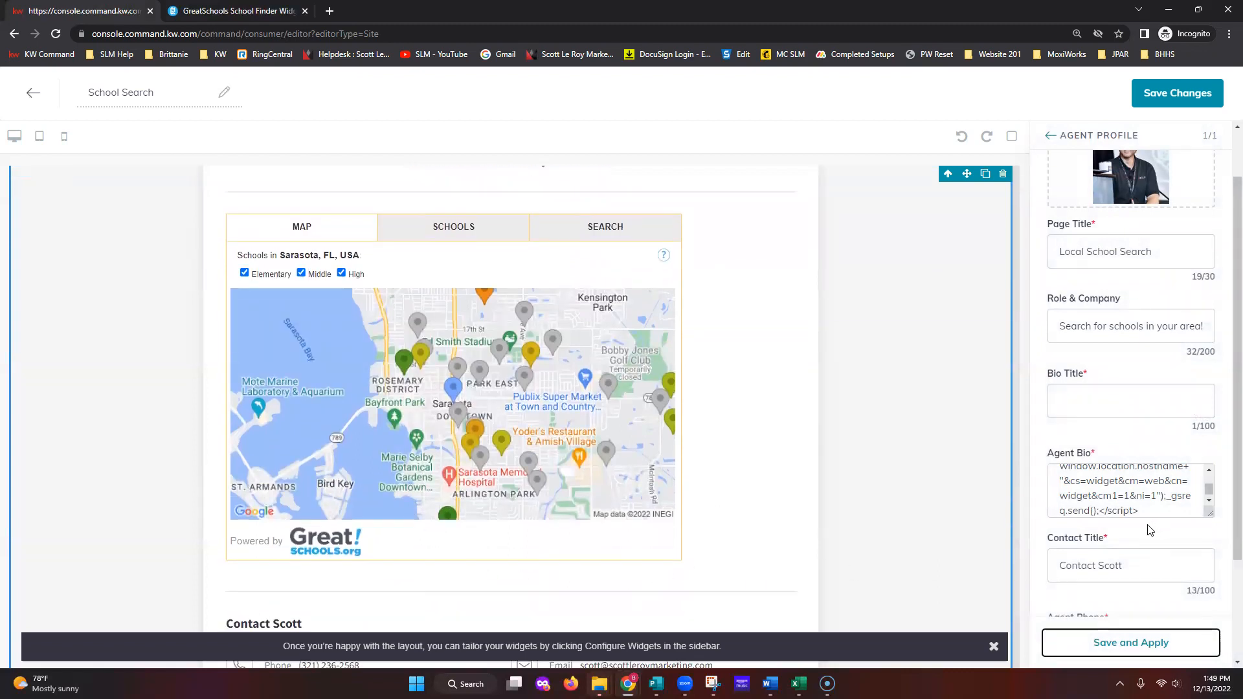
- Enlarge the Agent Bio field and insert a <center> tag before the iframe code
scroll(1103, 511, "up", 5)
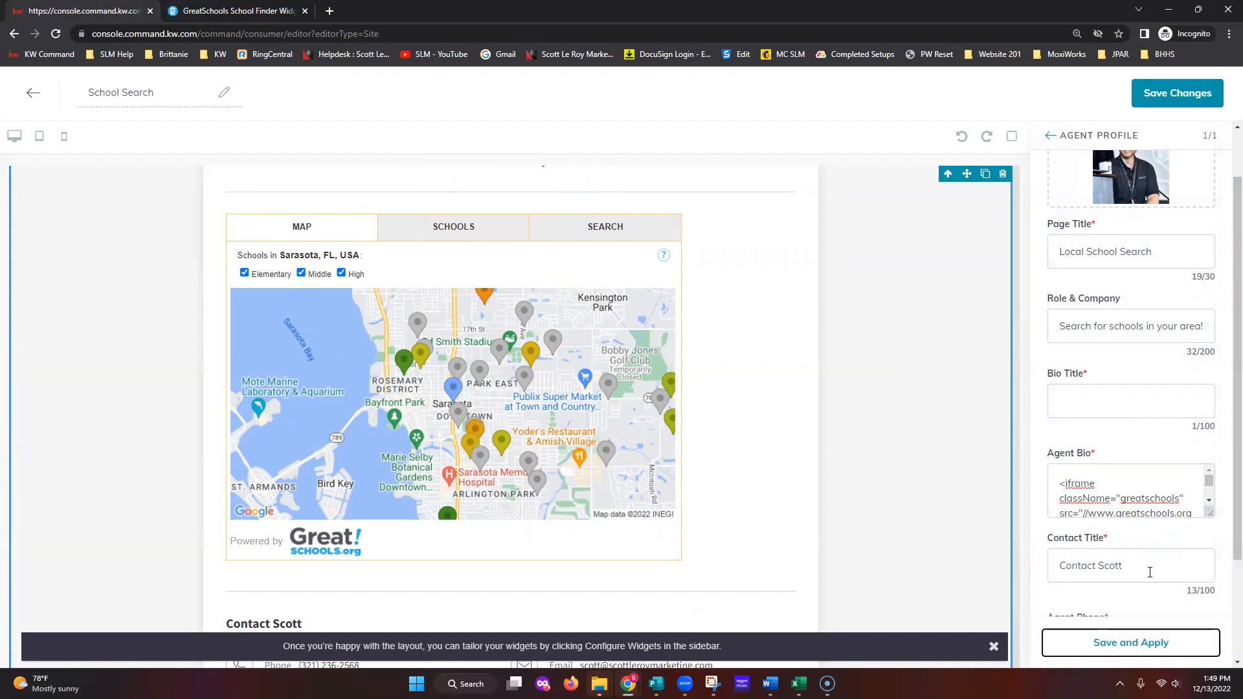
left_click_drag(1208, 512, 1208, 615)
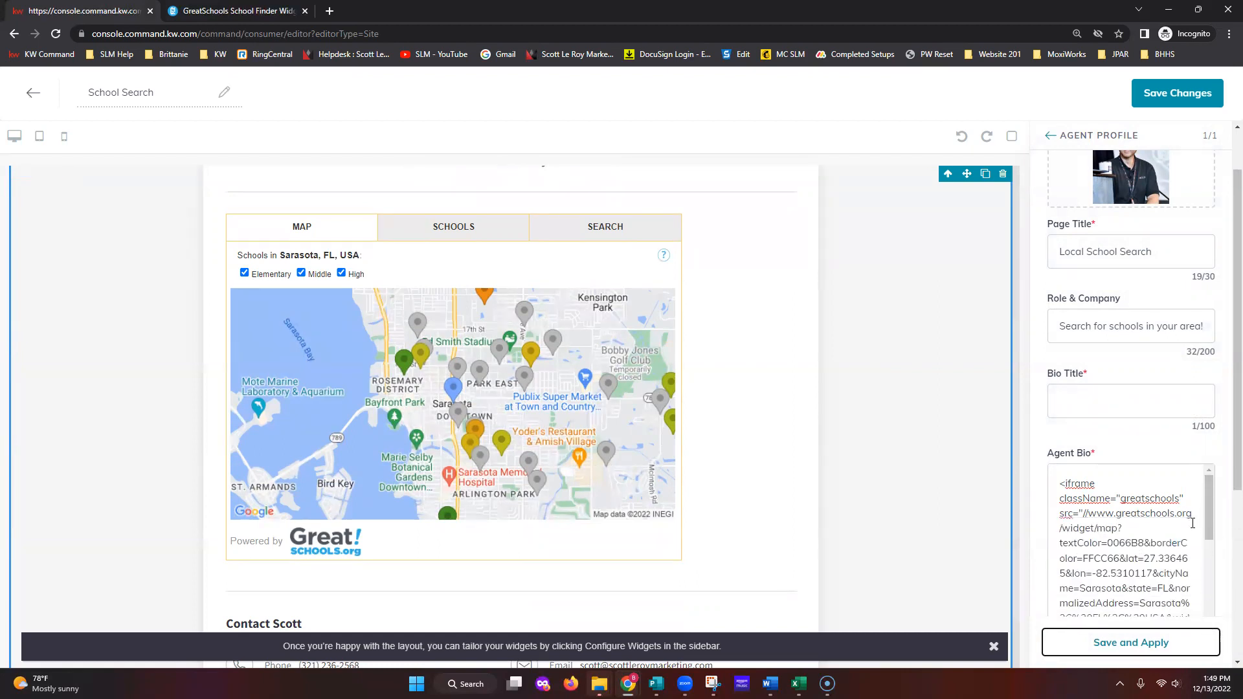
scroll(1156, 546, "up", 1)
left_click_drag(1236, 417, 1237, 534)
left_click_drag(1214, 396, 1213, 366)
left_click(1166, 349)
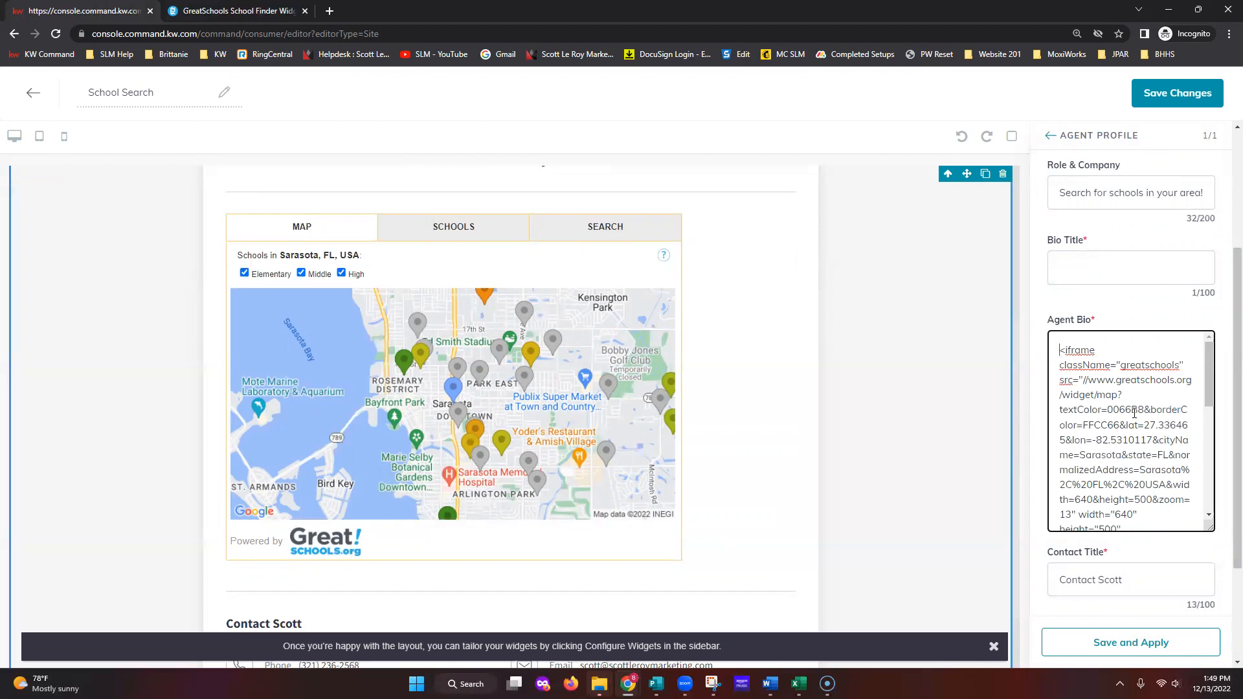
type("<")
type("center>")
- Append a copy of the <center> tag after the closing script tag, apply the Agent Profile changes, and check the widget's position
left_click_drag(1101, 350, 1055, 351)
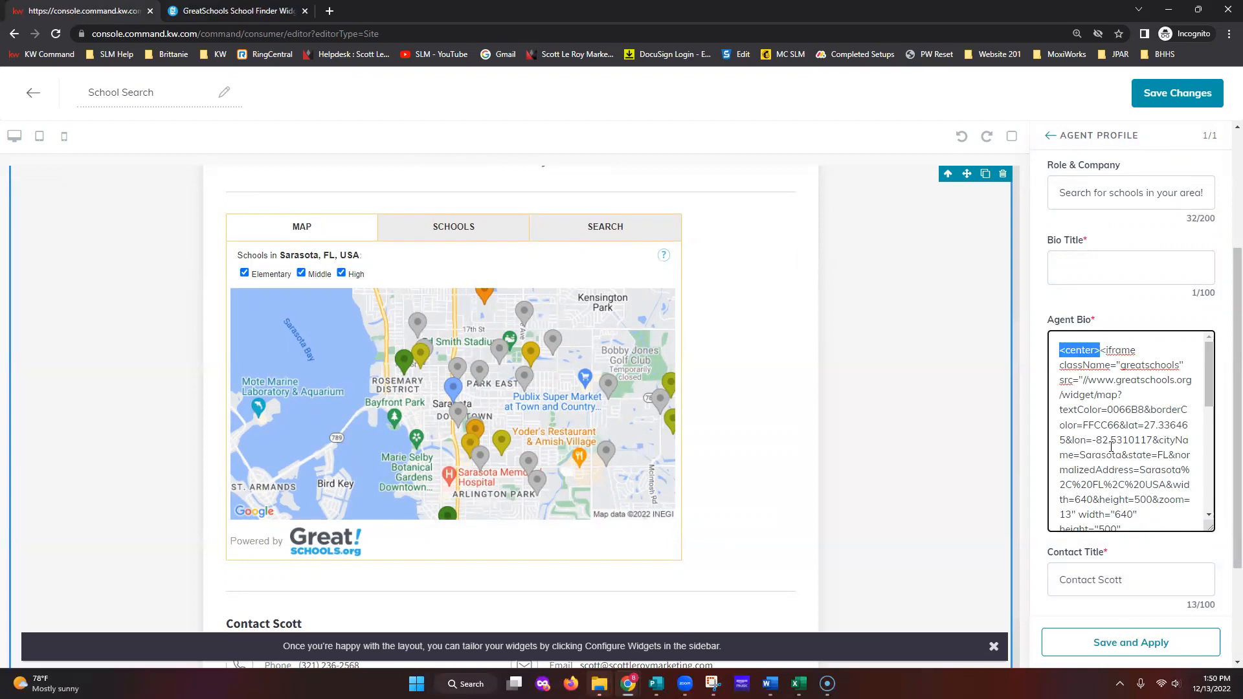
scroll(1126, 453, "down", 10)
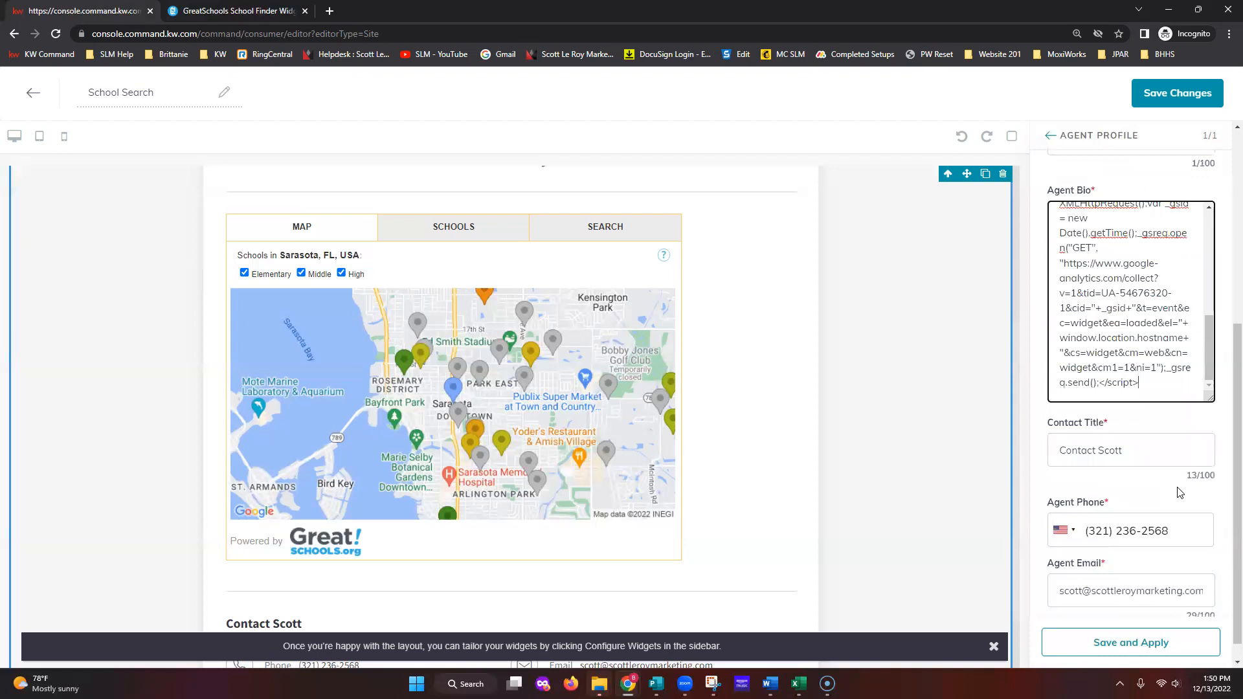
key("ctrl+v")
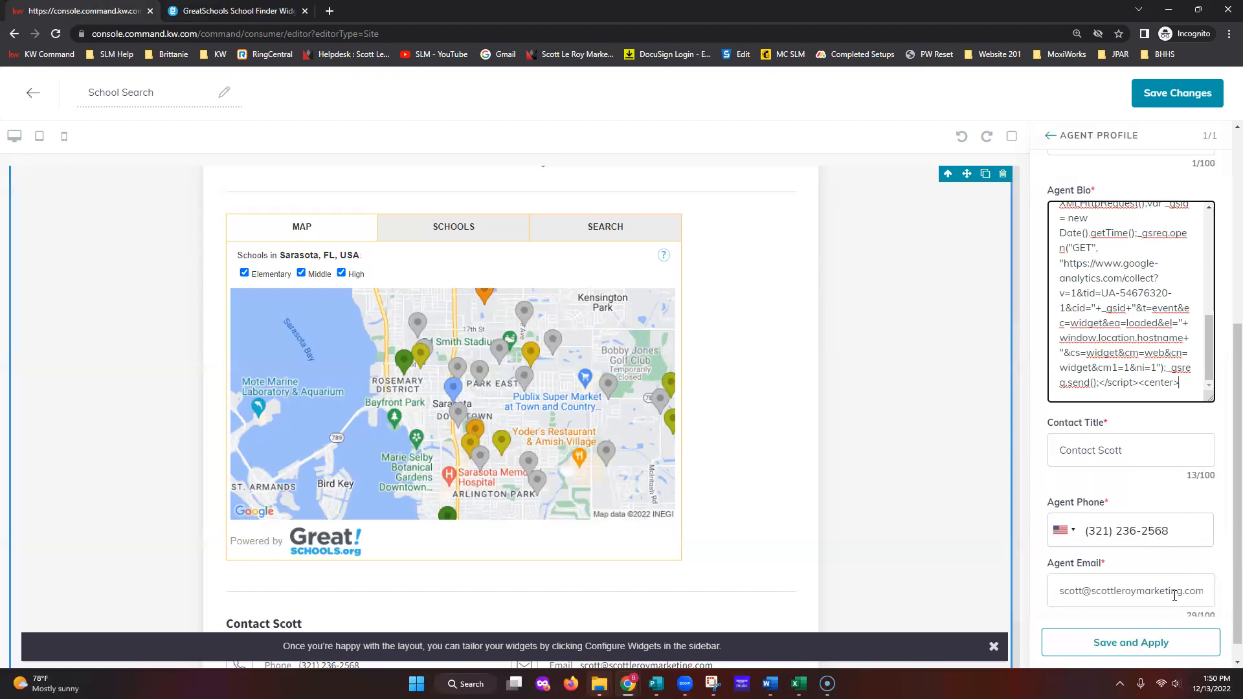
left_click(1149, 649)
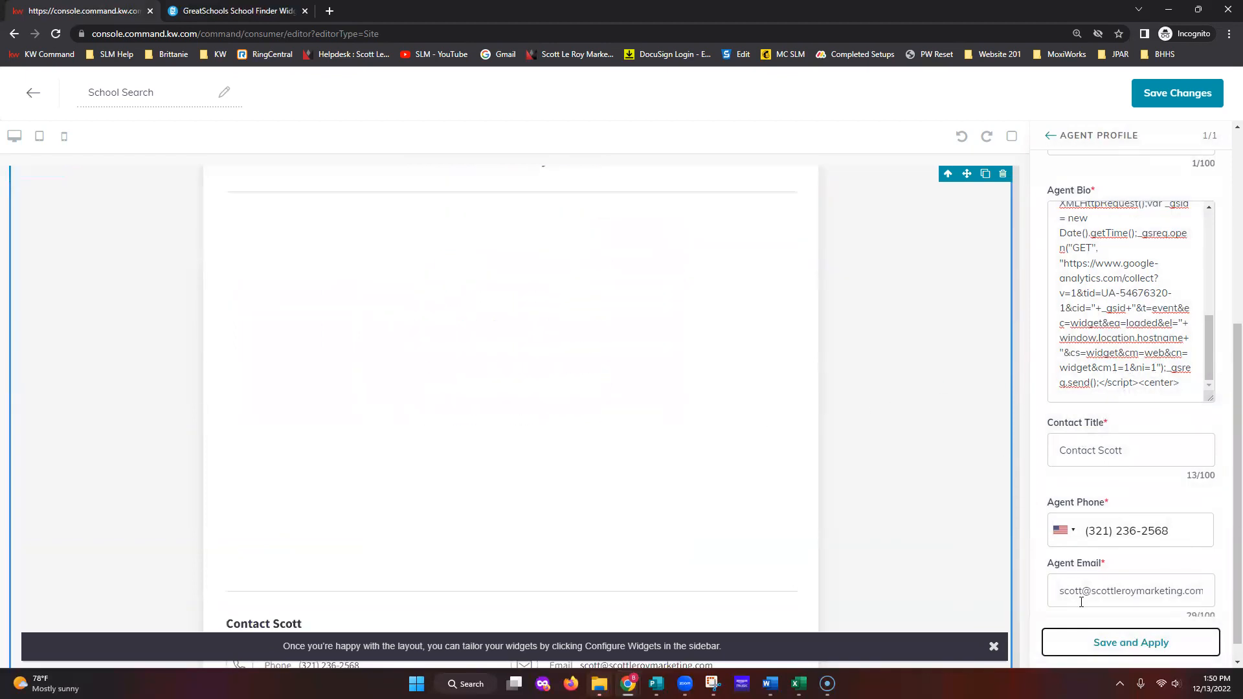
left_click(1123, 647)
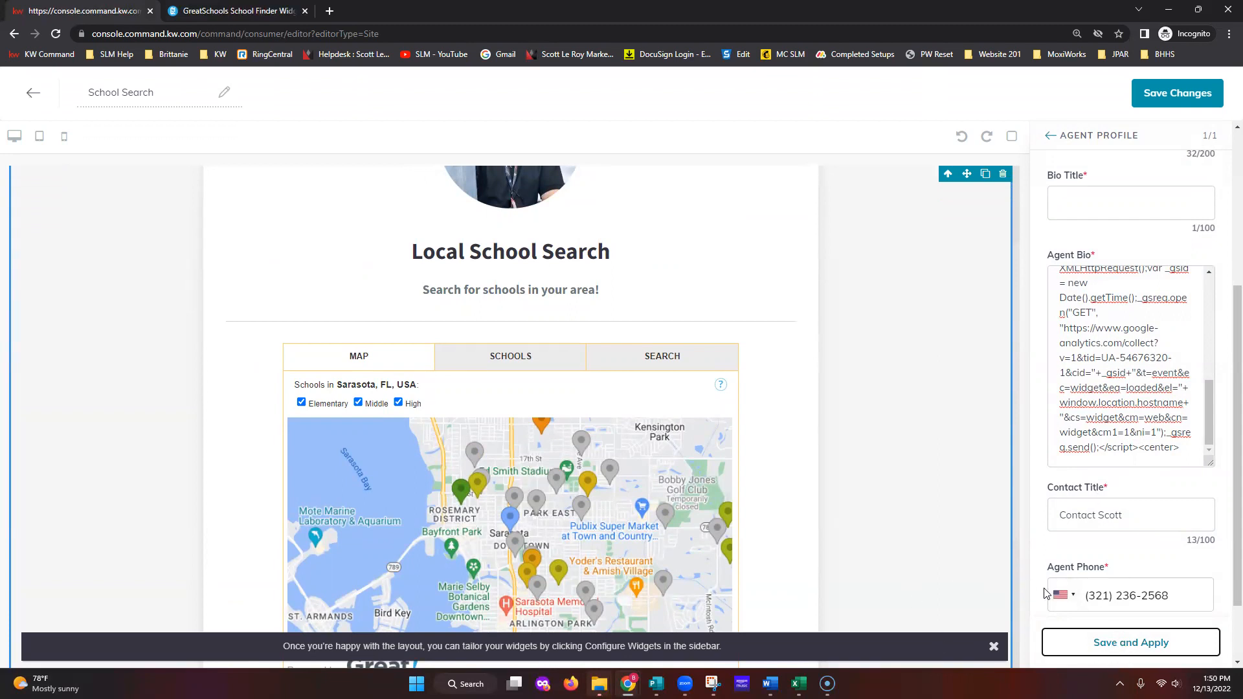
scroll(981, 602, "down", 2)
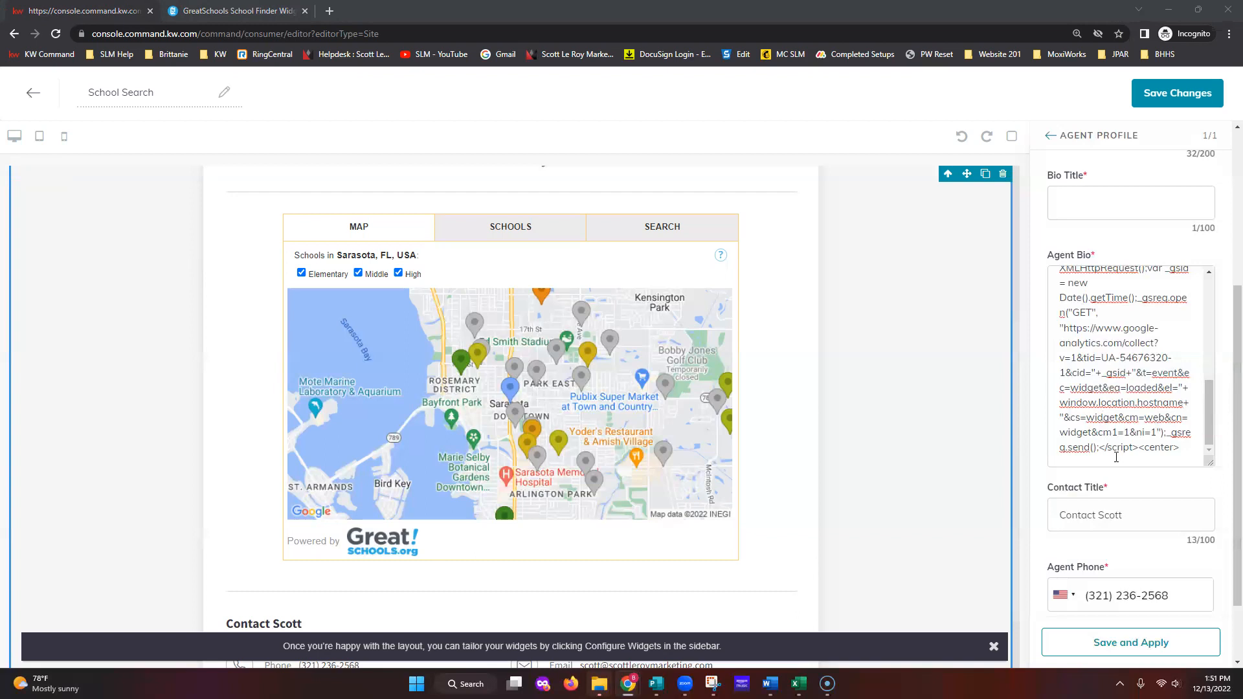
- Save the School Search page and continue to the site and app settings for publishing
left_click(1172, 103)
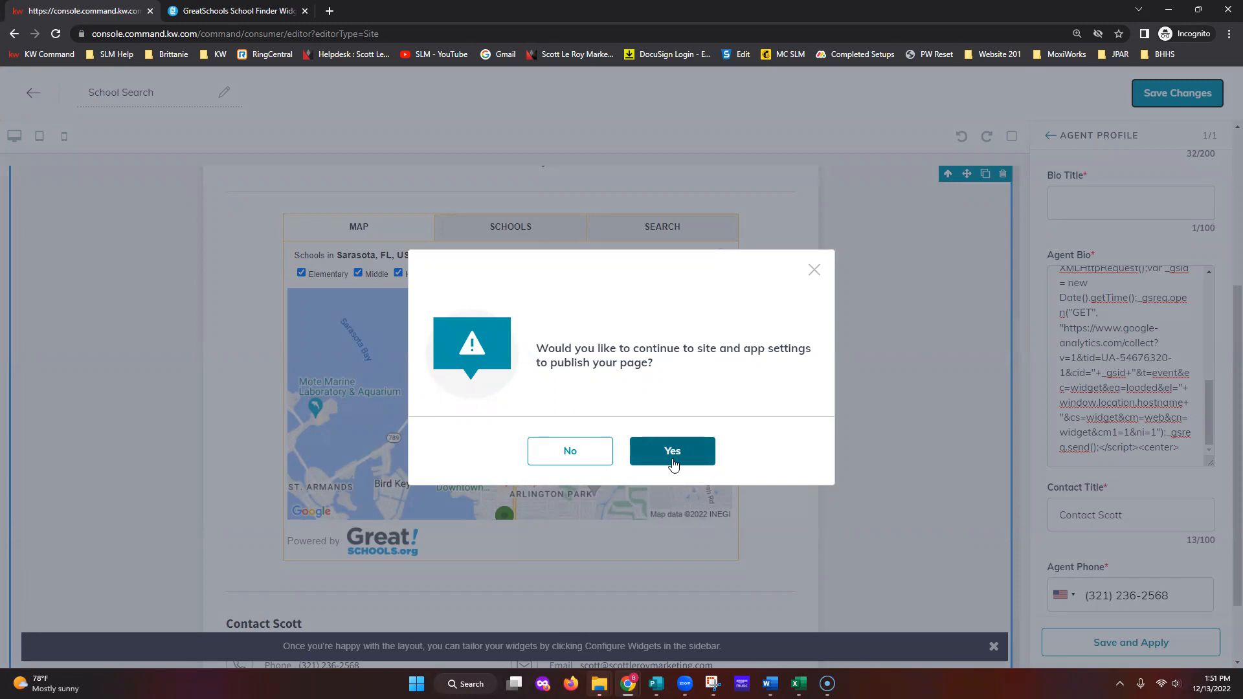
left_click(673, 463)
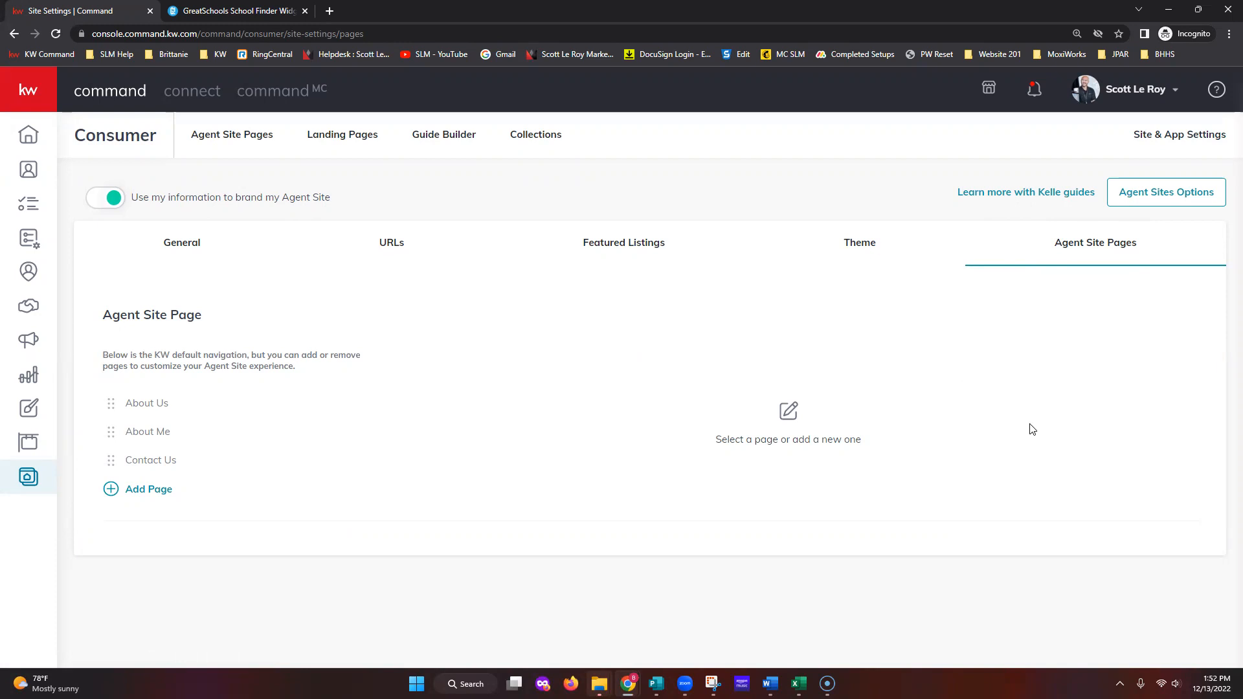
- Add a new agent site page based on the Testimonial Capture page
left_click(148, 489)
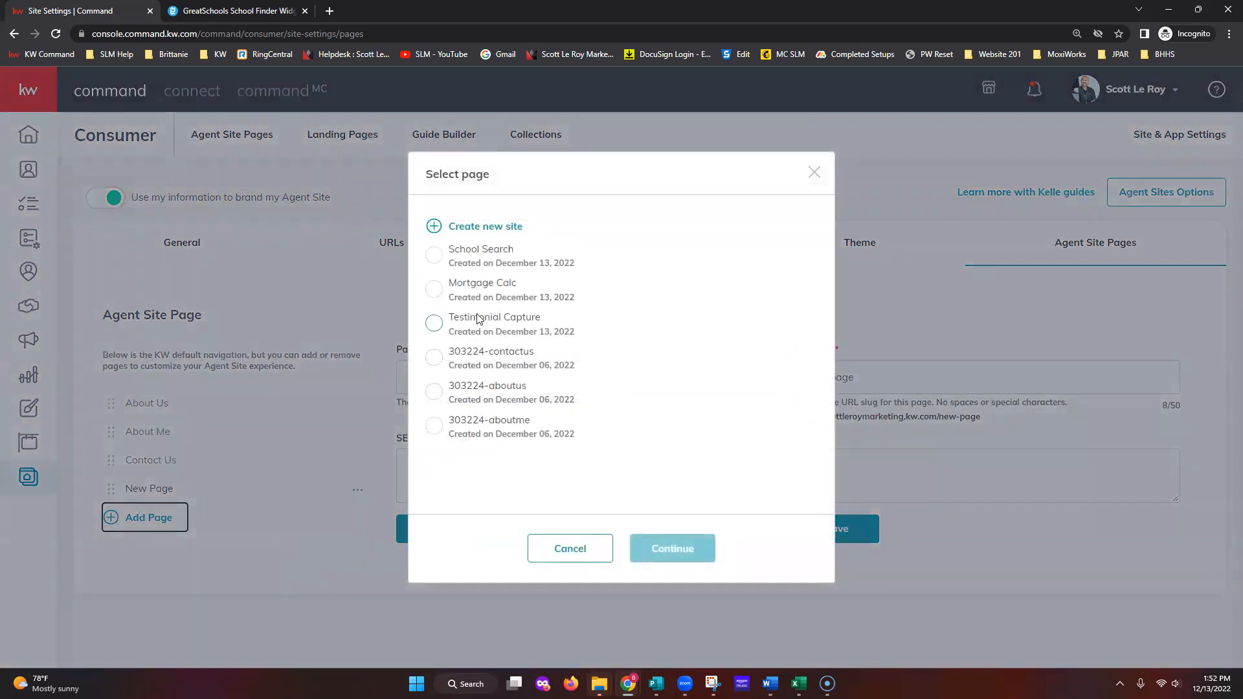
left_click(487, 331)
left_click(669, 554)
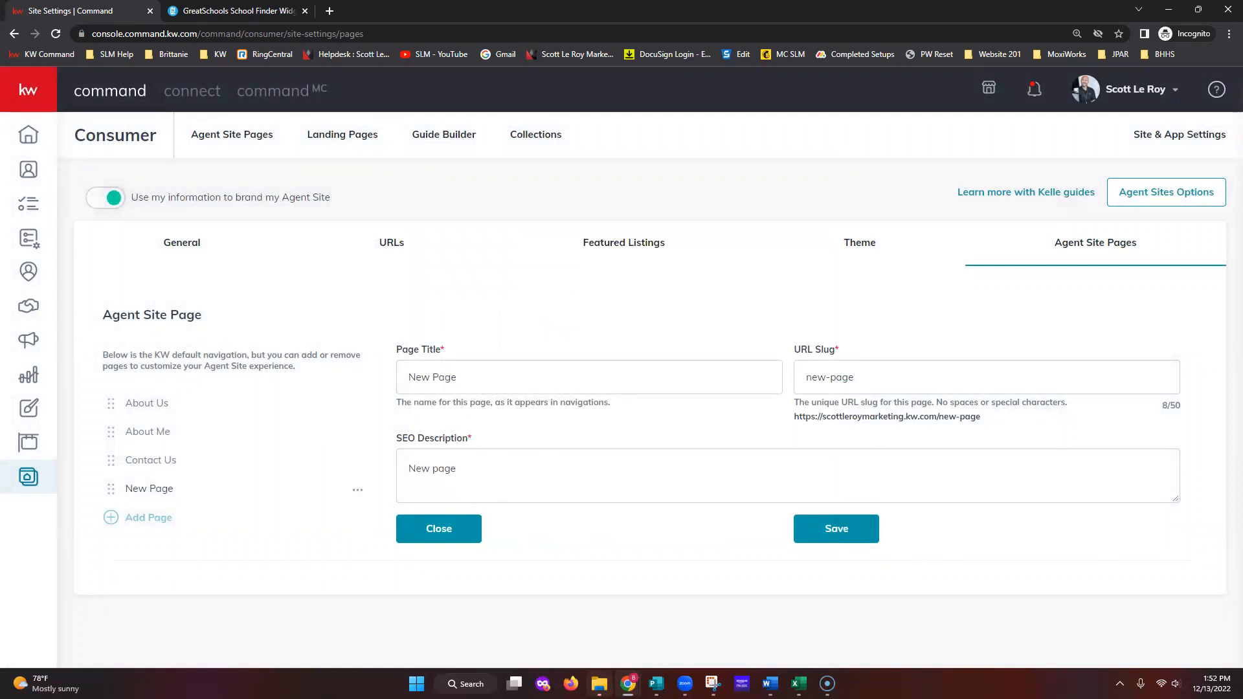
- Set the new page's title to "Leave a Review!" and its URL slug to leave-a-review
key("alt+Tab")
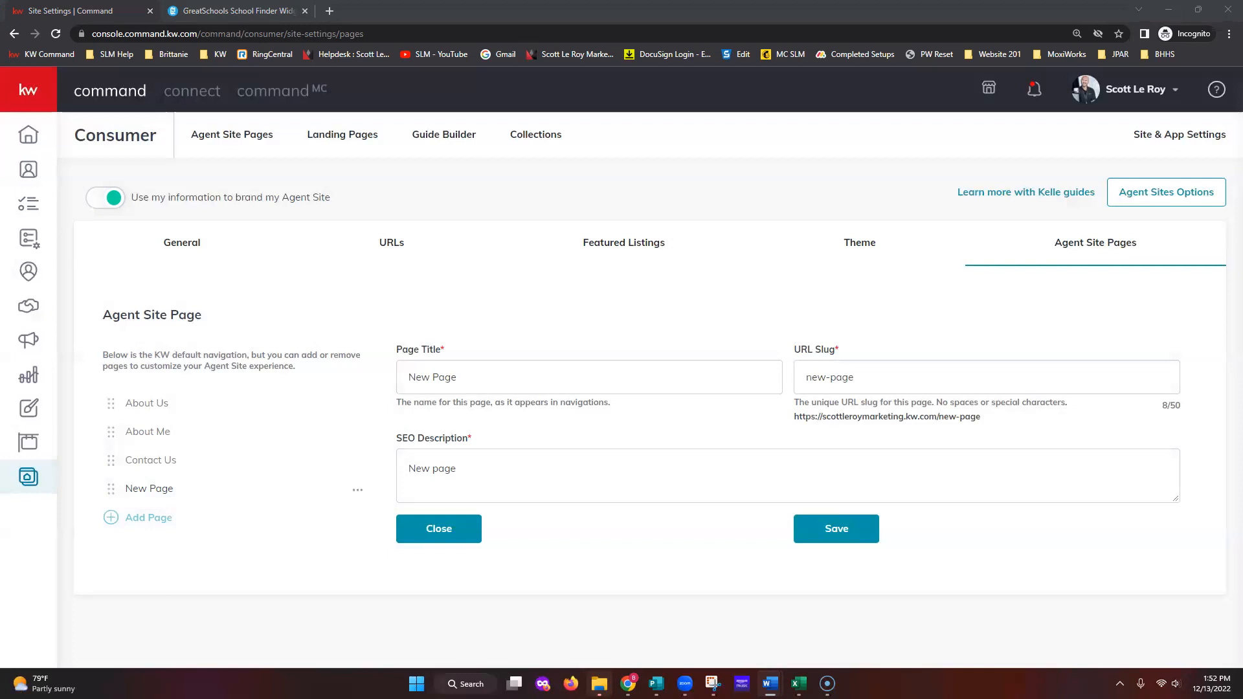
triple_click(521, 375)
type("Leave a Review!")
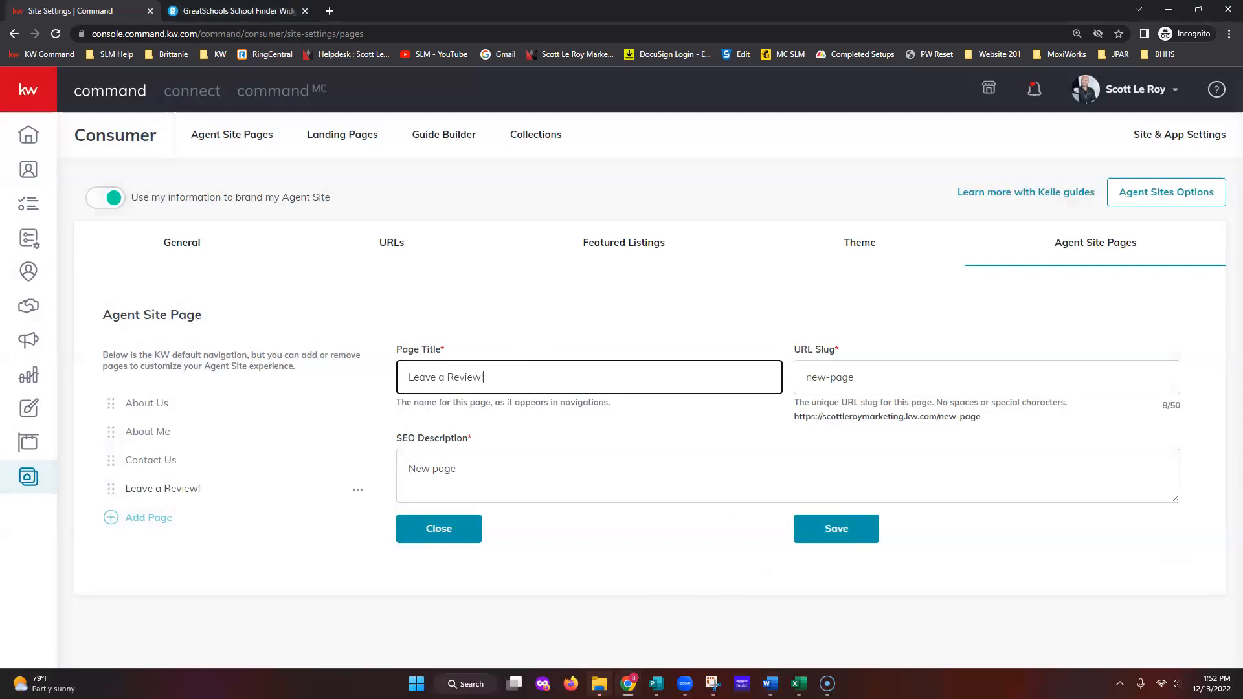
key("alt+Tab")
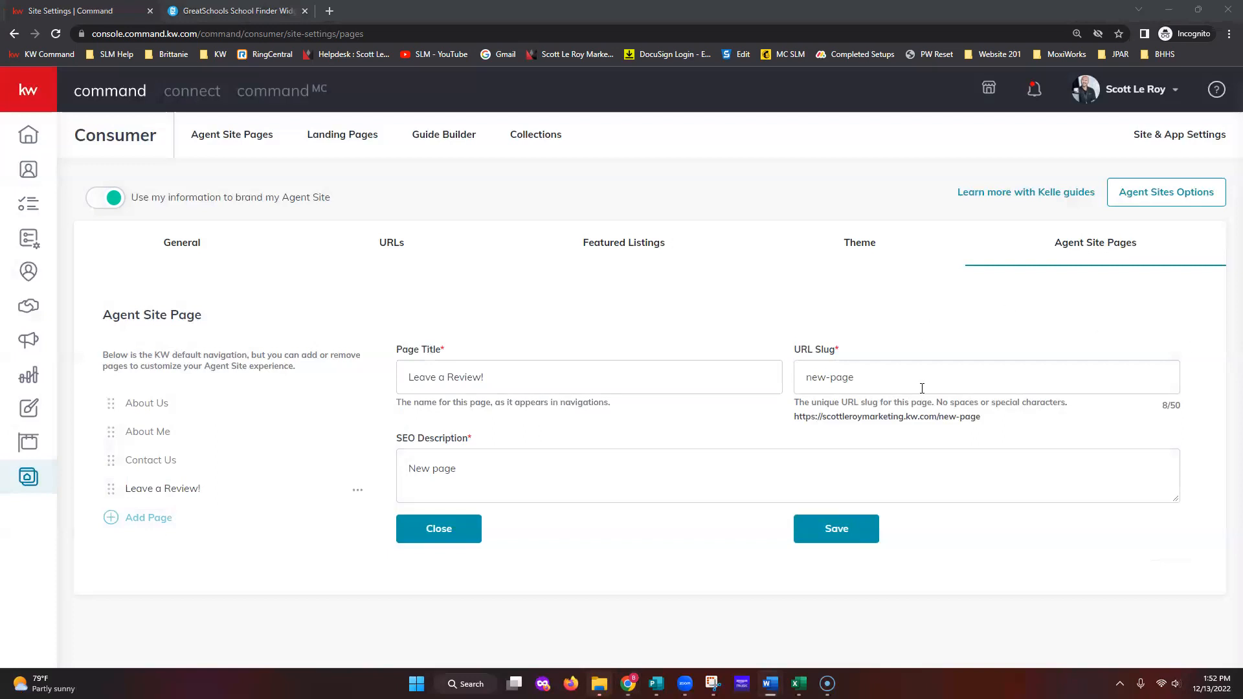
left_click(921, 384)
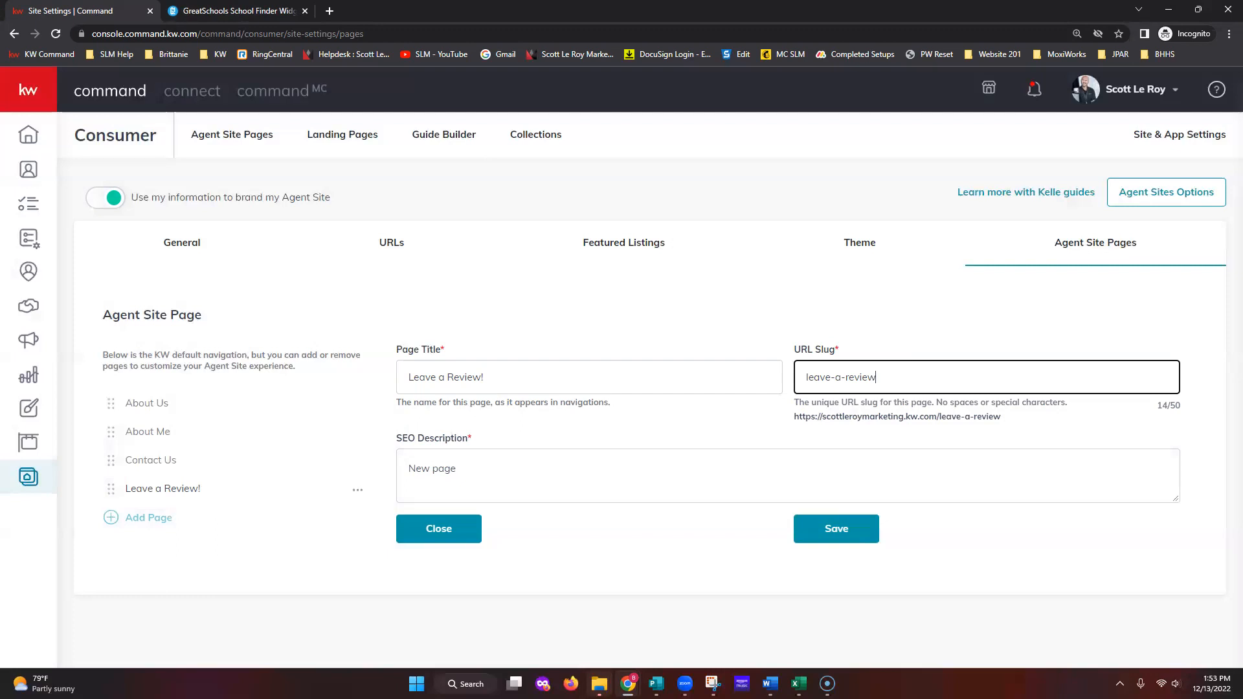
- Set the page's SEO description to "Tell us about your experience with" followed by the agent's full name and an exclamation mark
key("alt+Tab")
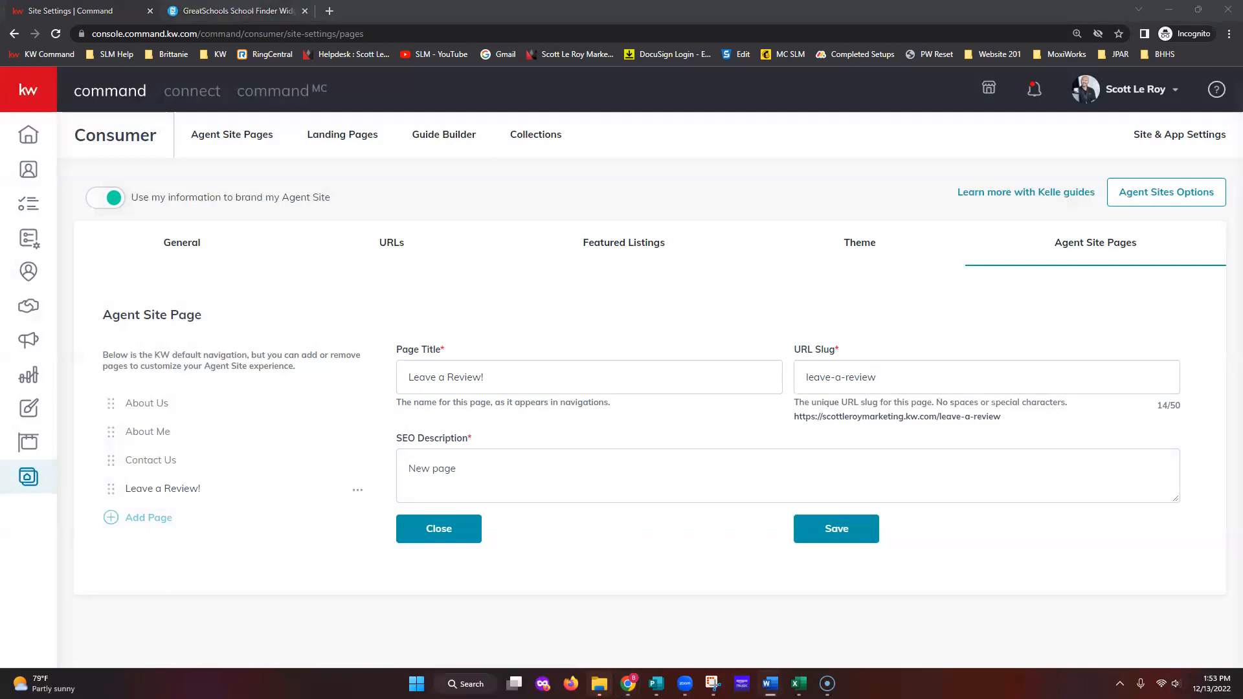
triple_click(568, 465)
type("Tell us about your experience with AGENT NAME!")
left_click_drag(568, 468, 635, 468)
type("Scott Le Roy")
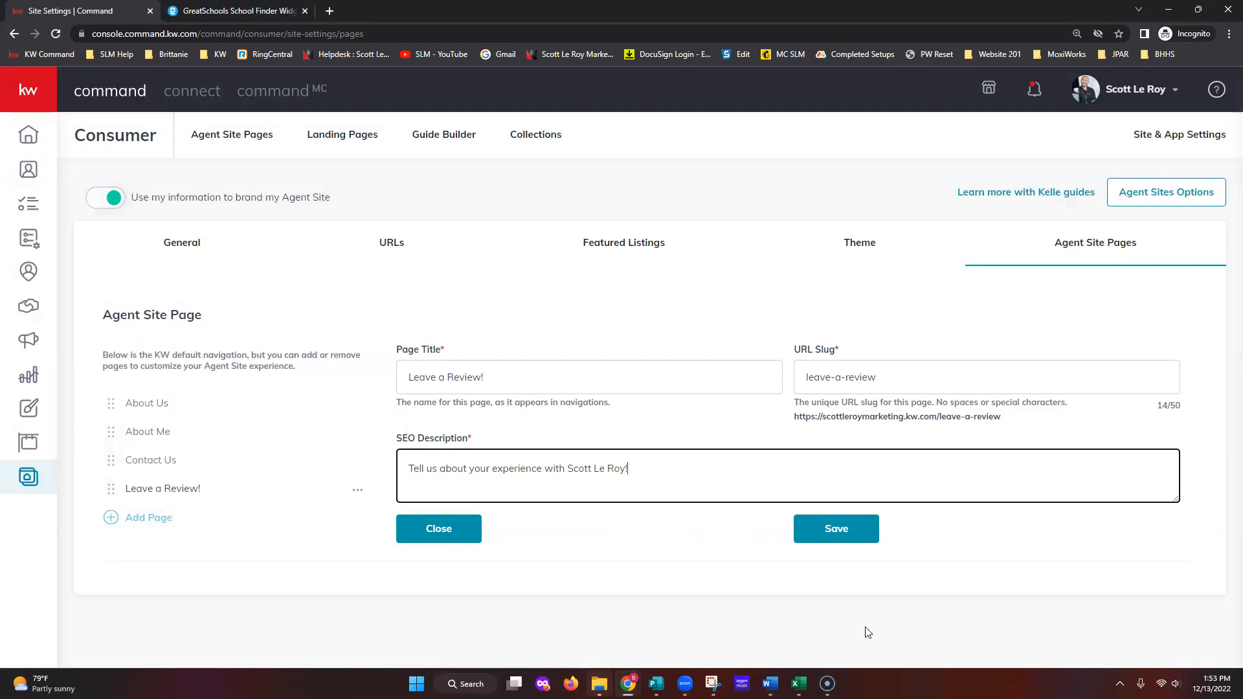
- Save the Leave a Review! page and add a new agent site page based on the Mortgage Calc page
left_click(851, 545)
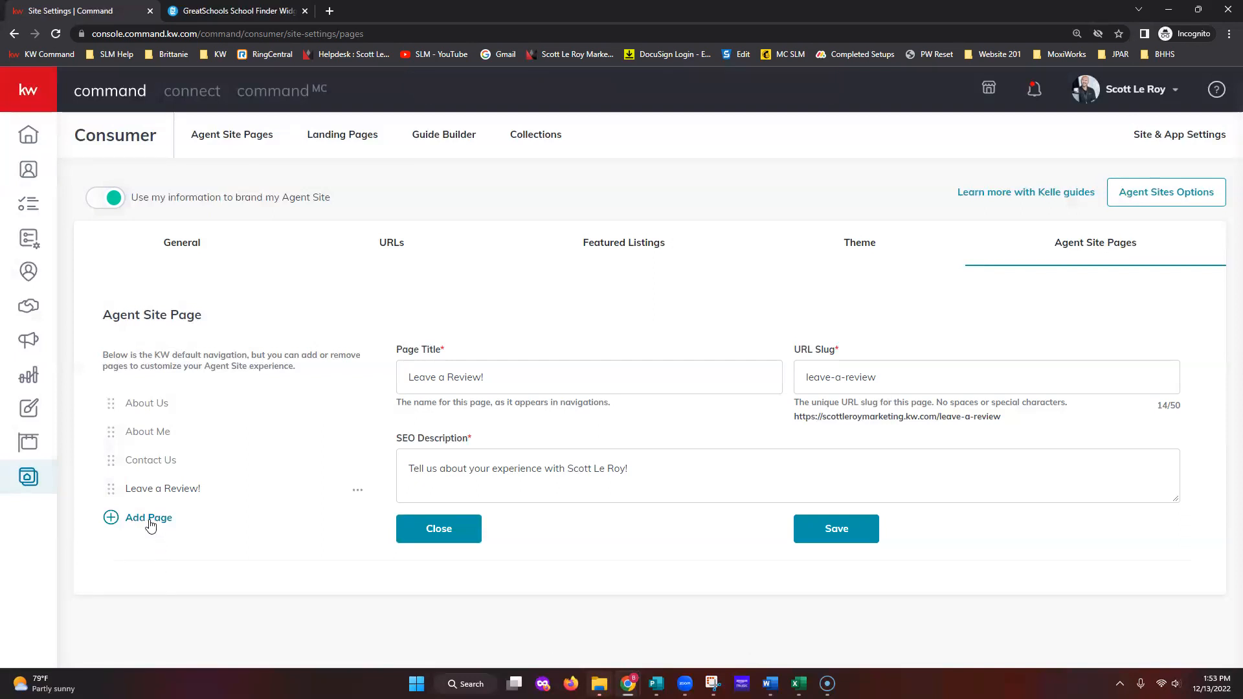
left_click(149, 517)
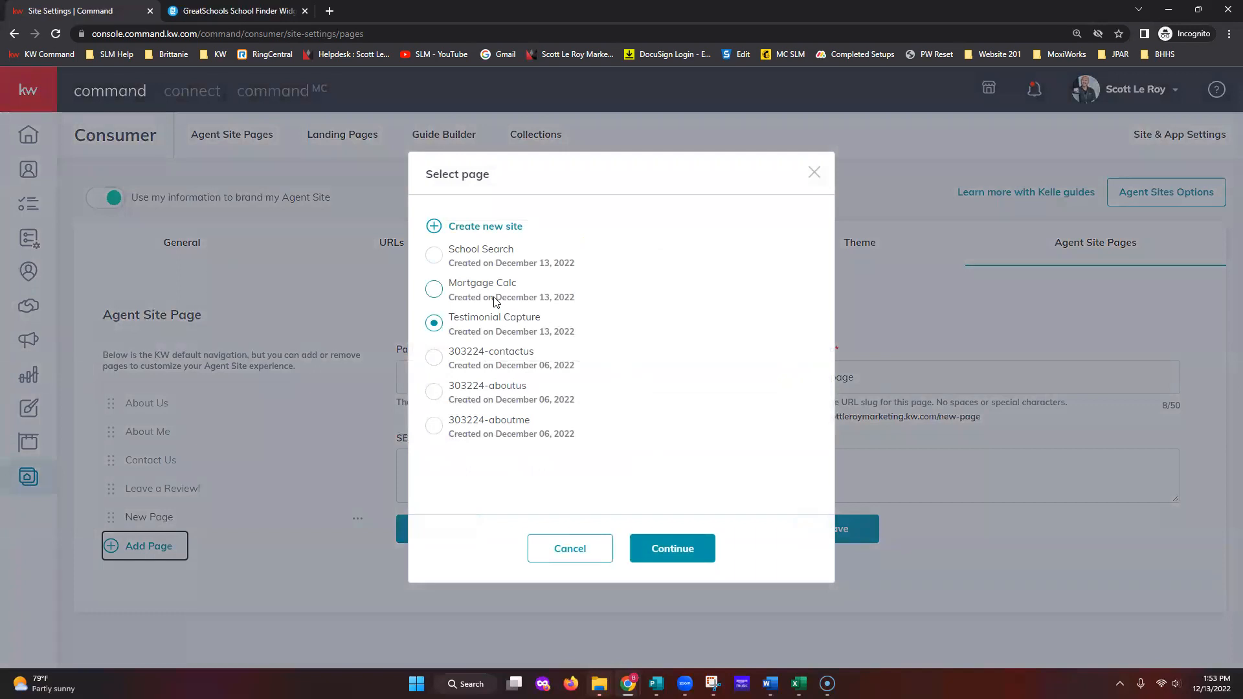
left_click(432, 290)
left_click(672, 551)
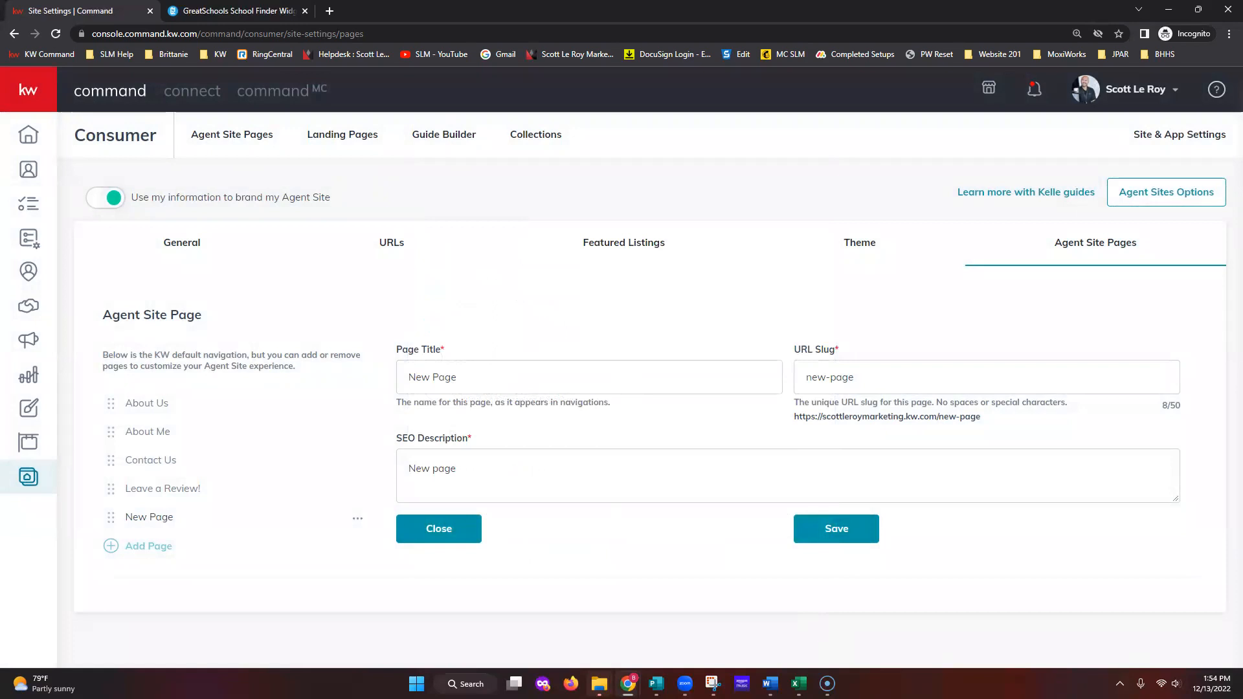
- Set the new page's title to "Mortgage Calculator" and its URL slug to Mortgage-Calculator
key("alt+Tab")
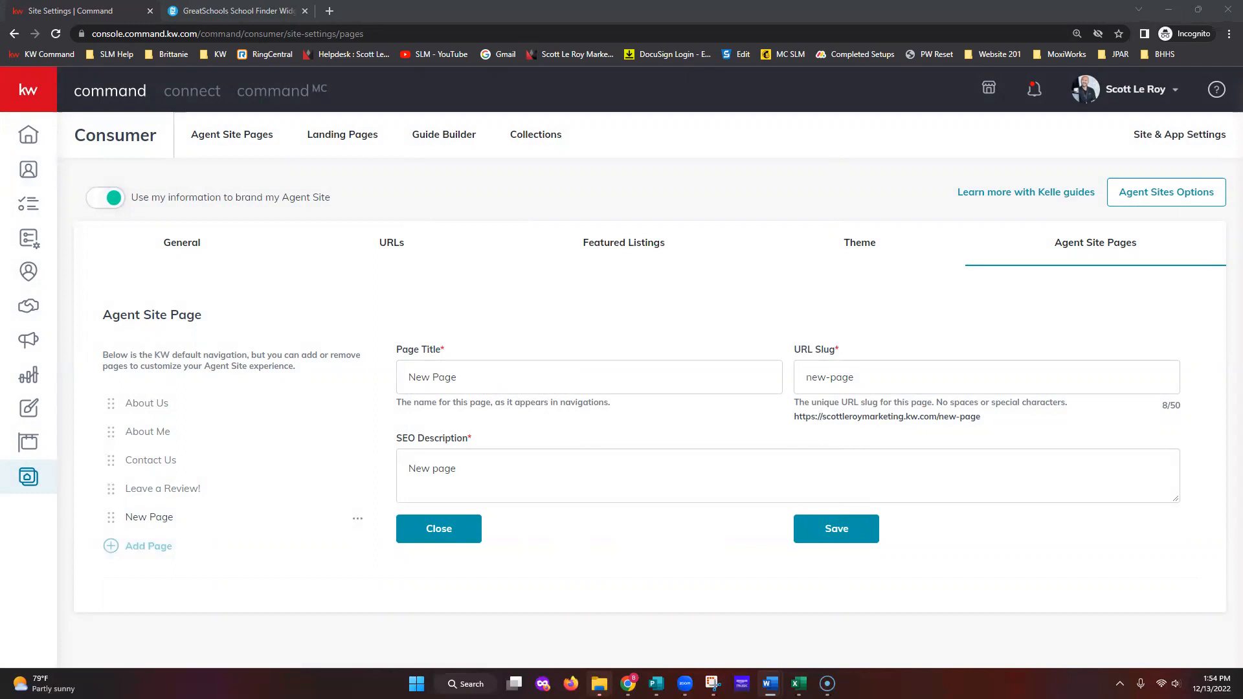
triple_click(568, 386)
type("Mortgage Calculator")
left_click_drag(912, 376, 743, 370)
type("Mortgage Calculator")
left_click(855, 379)
key("BackSpace")
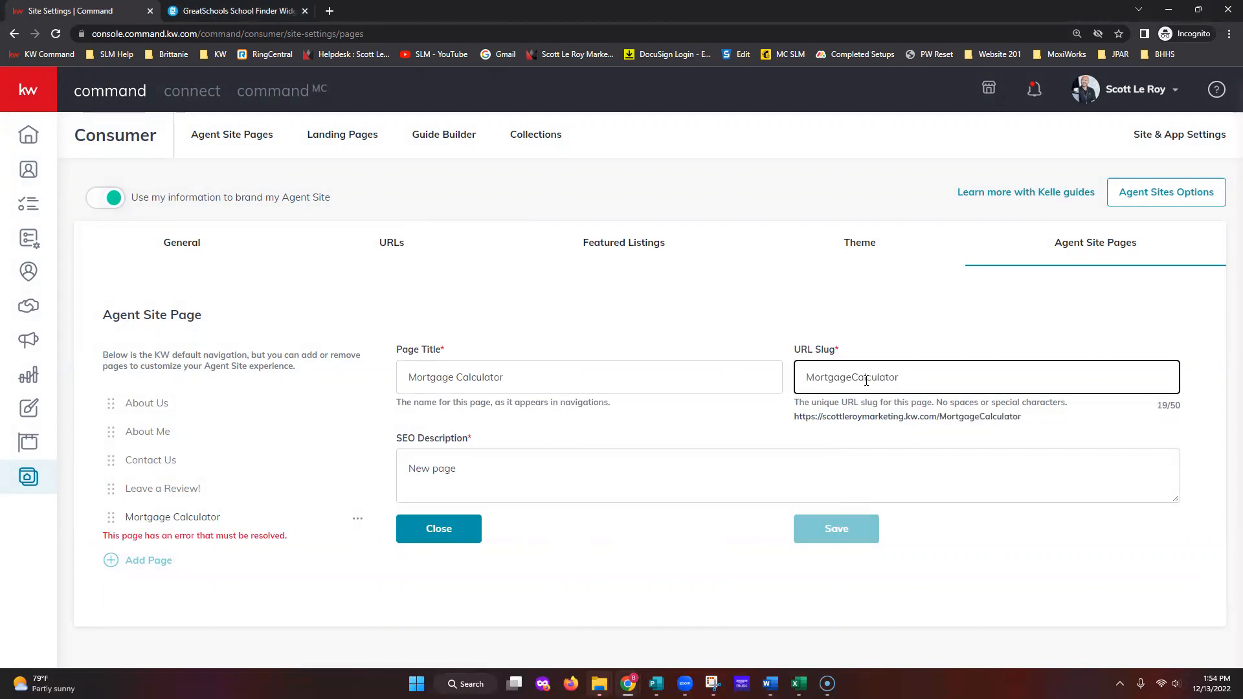
type("-")
key("BackSpace")
- Set the page's SEO description to "Mortgage Calculator to Assist with the Home Buying Process!" and save the page
left_click(911, 480)
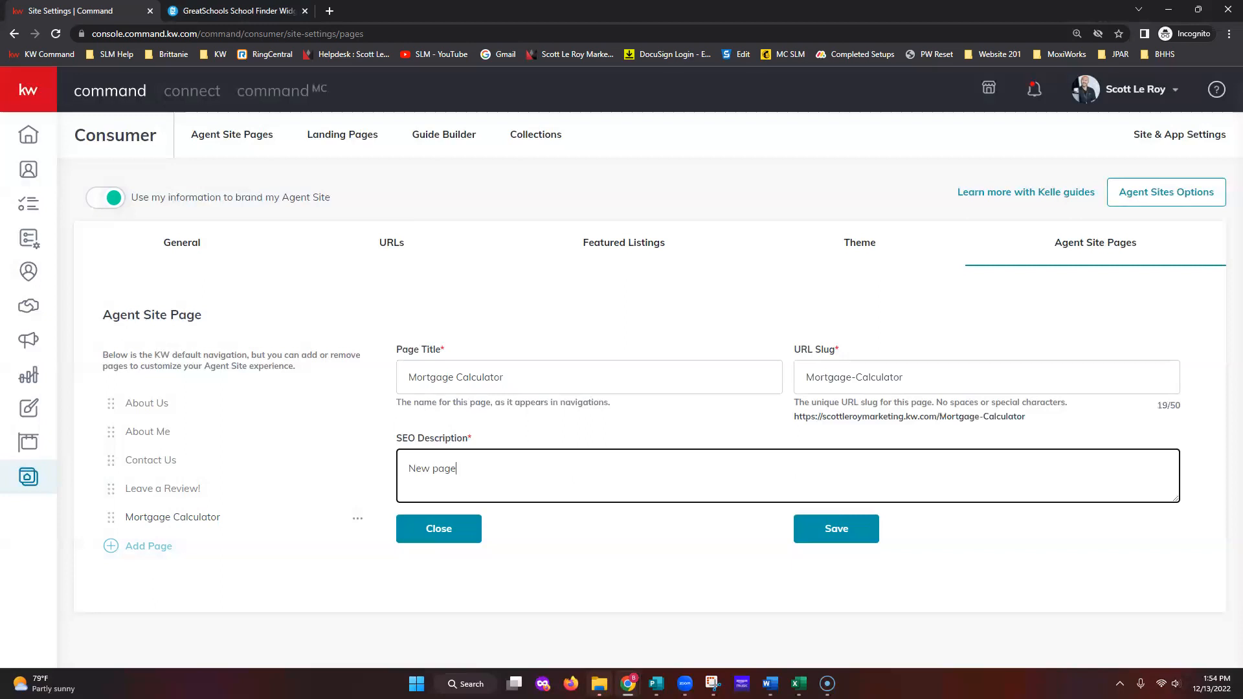
key("alt+Tab")
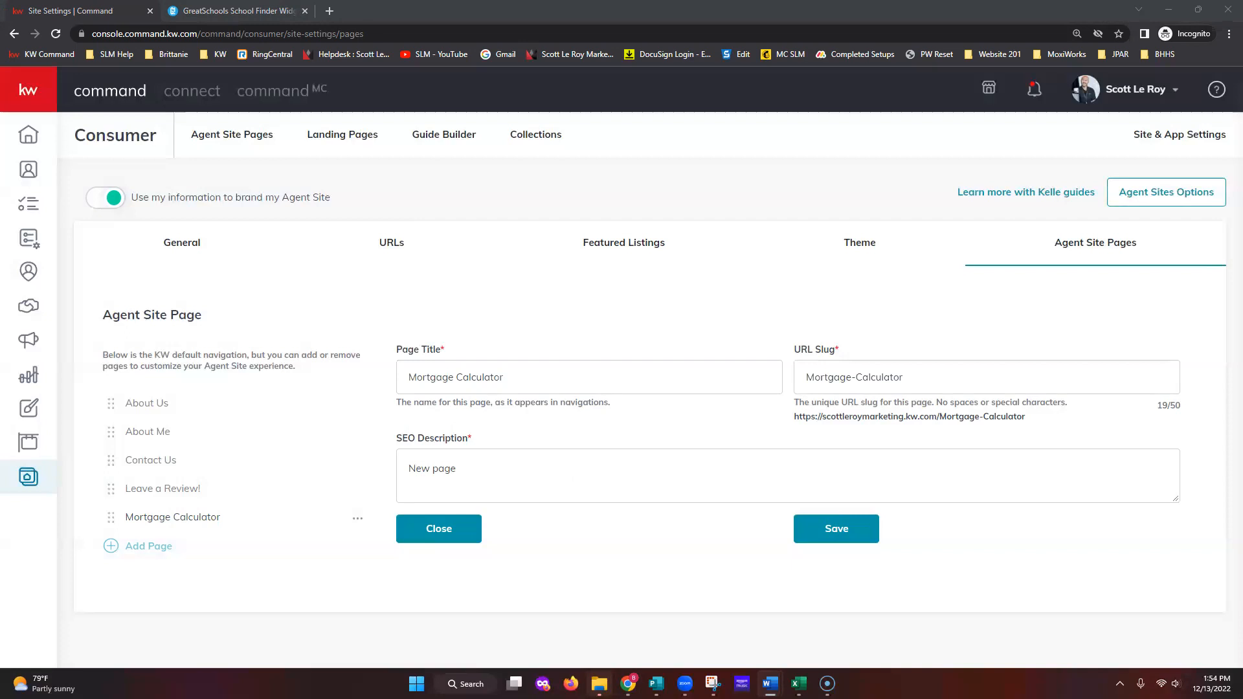
triple_click(554, 462)
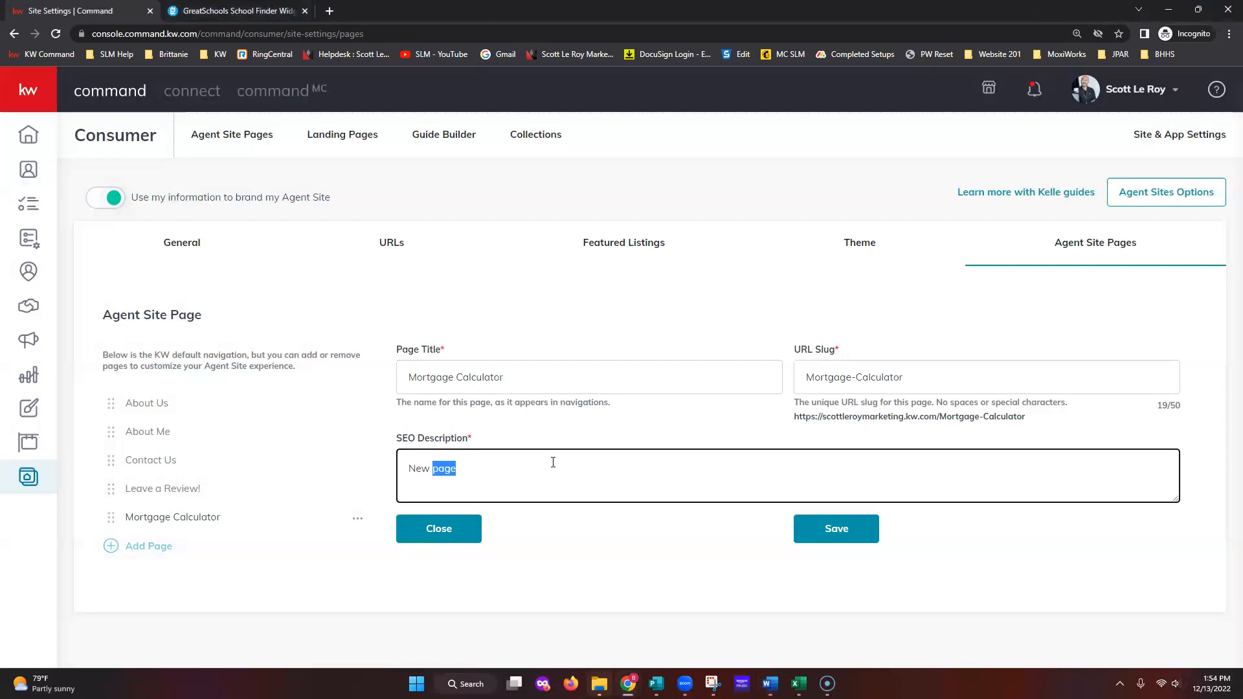
right_click(553, 462)
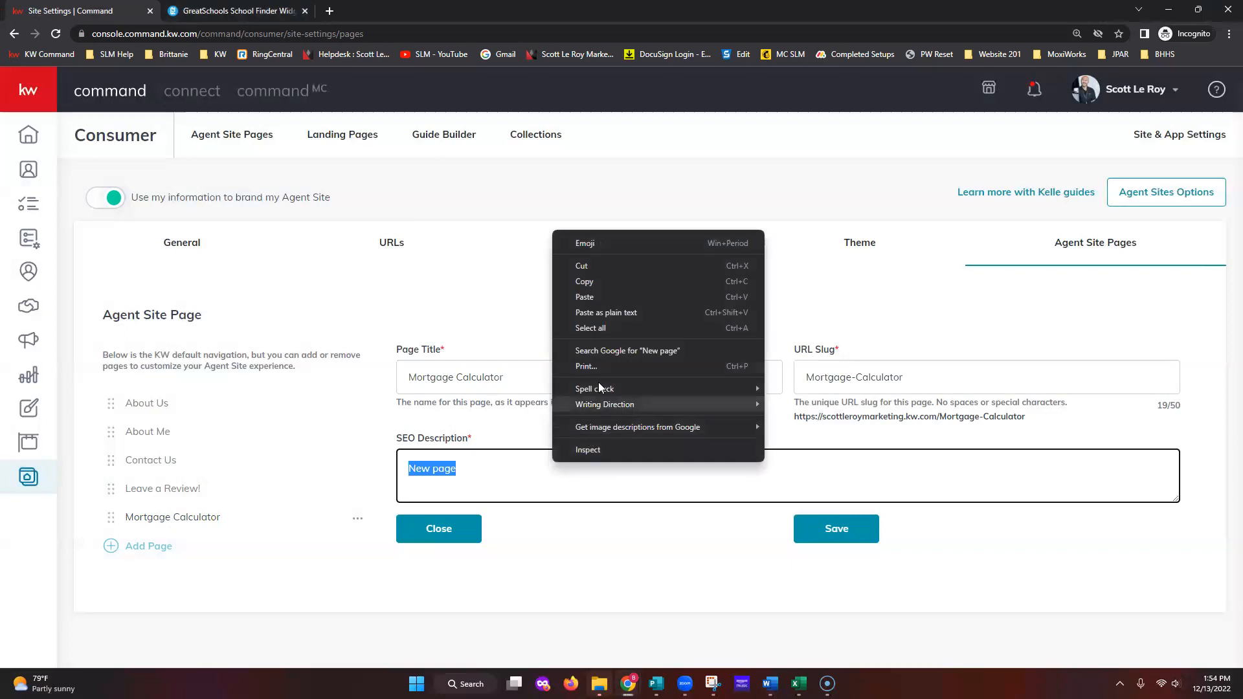
left_click(610, 314)
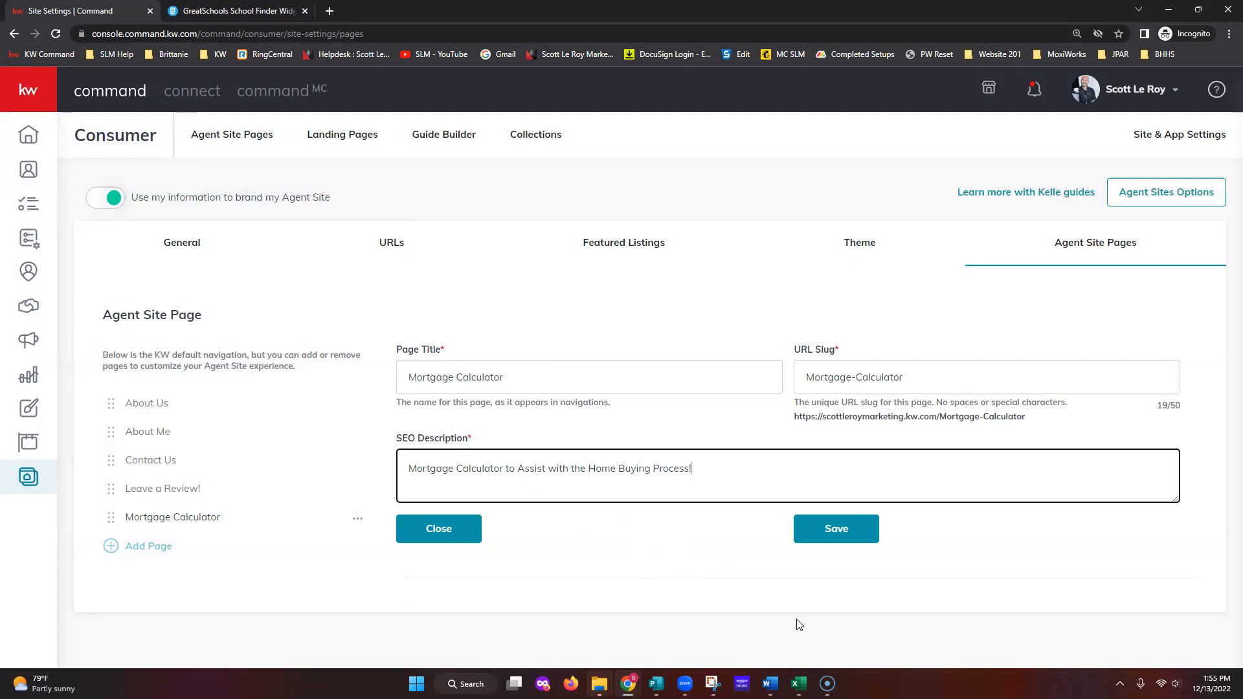
left_click(848, 540)
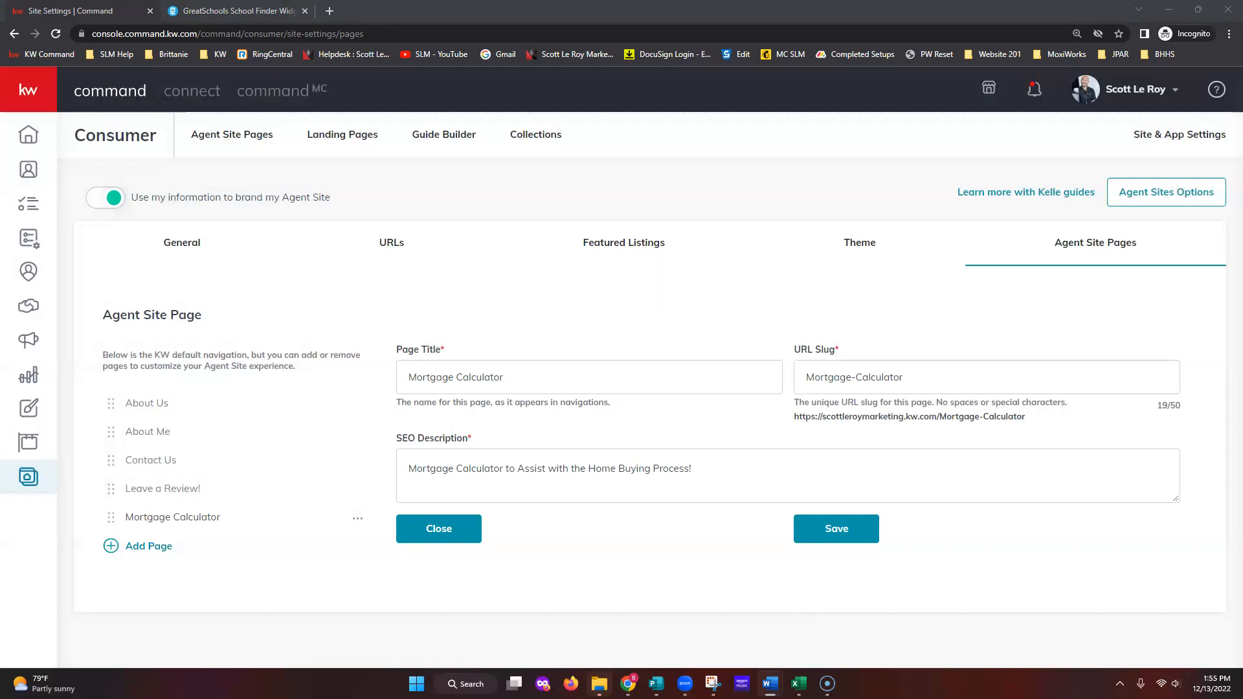
- Add another agent site page based on the School Search page
left_click(165, 549)
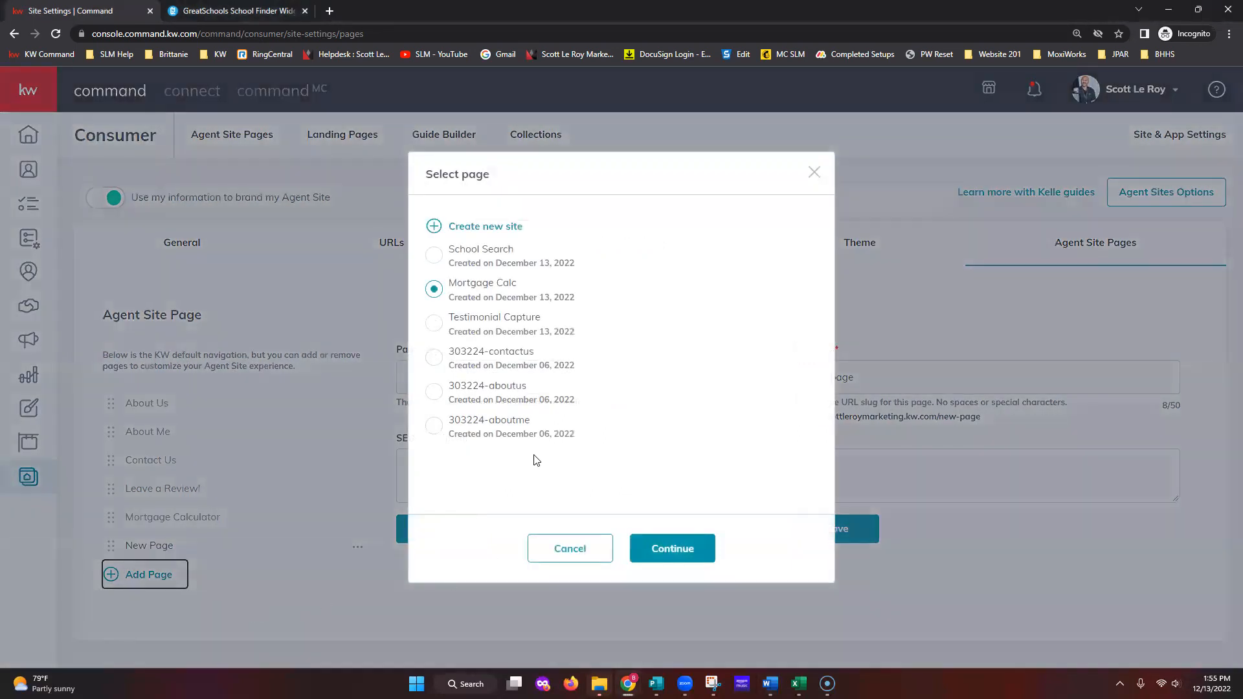
left_click(458, 265)
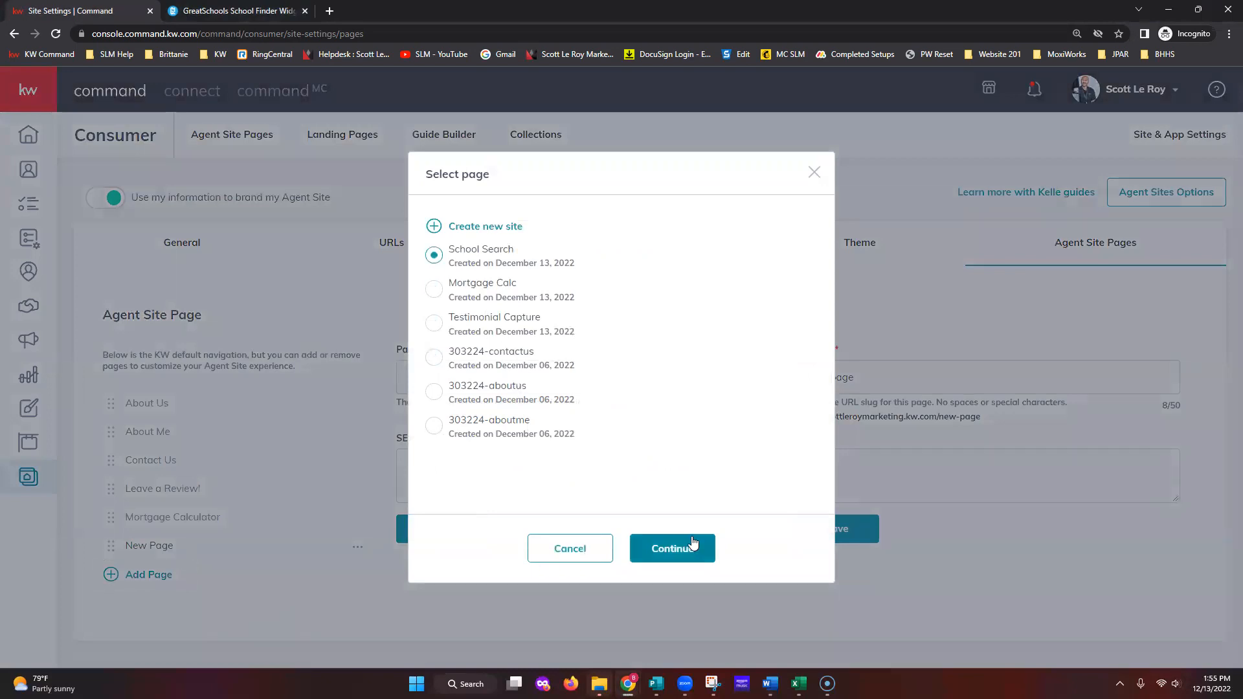
left_click(670, 558)
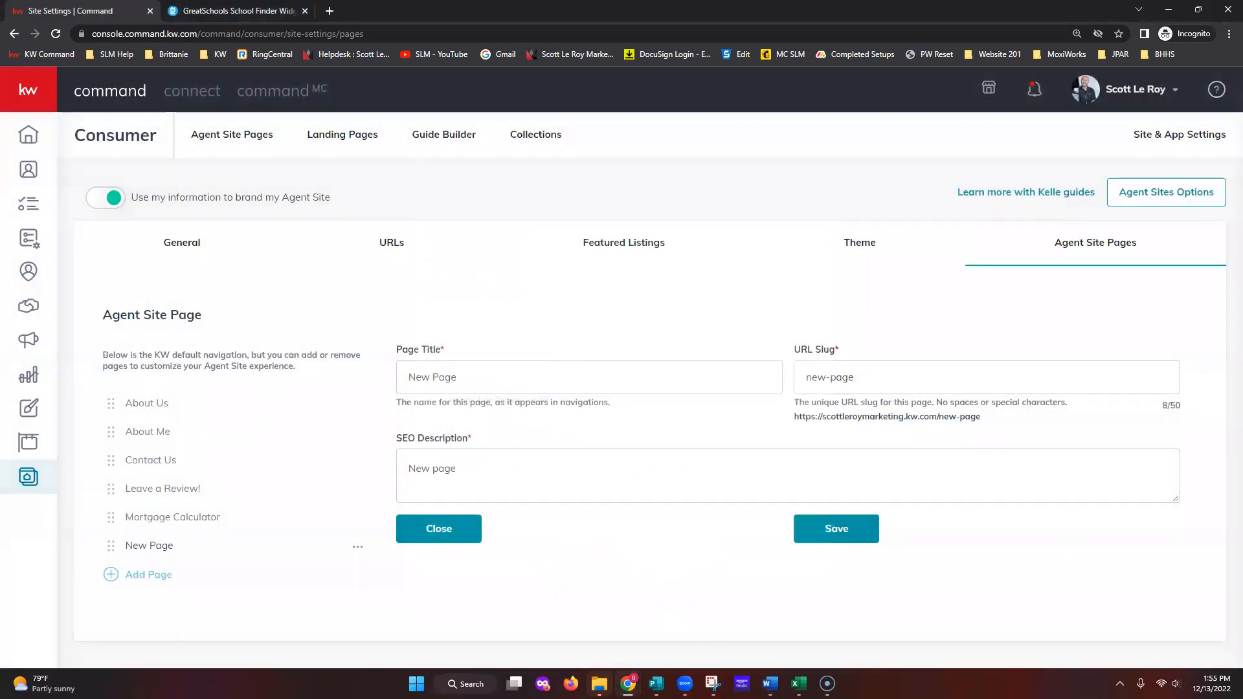
- Set the new page's title to "Local School Search" and its URL slug to school-search
key("alt+Tab")
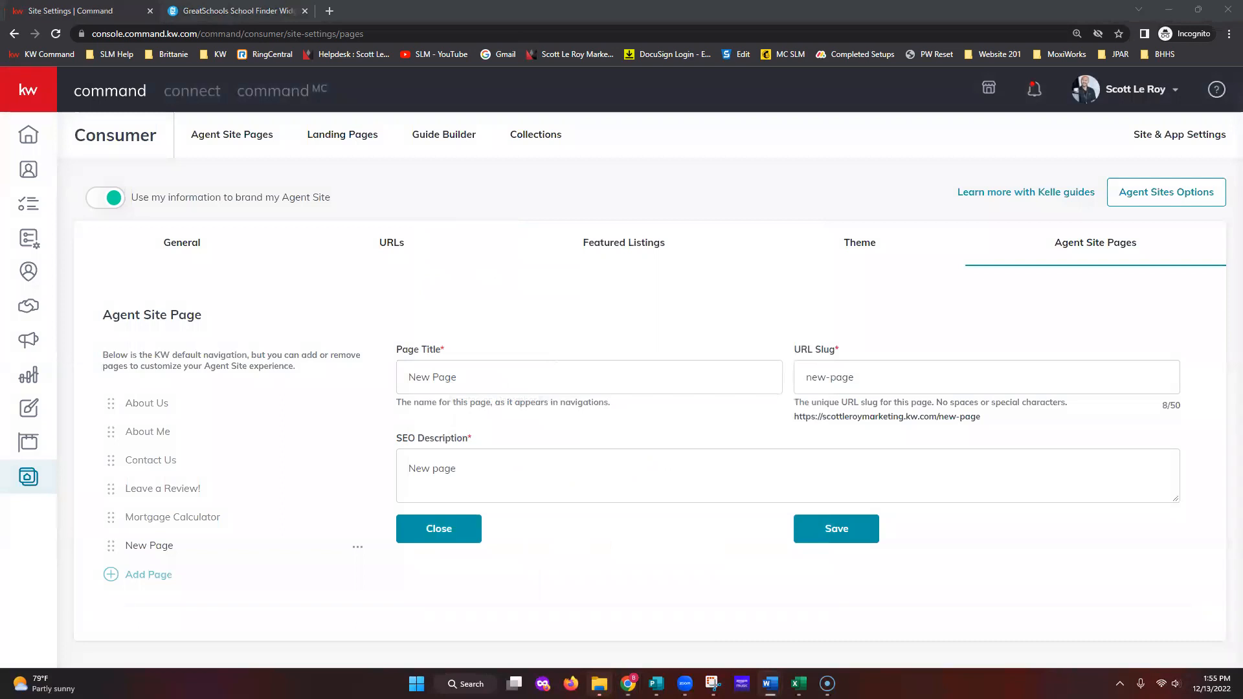
triple_click(642, 373)
type("Local School Search")
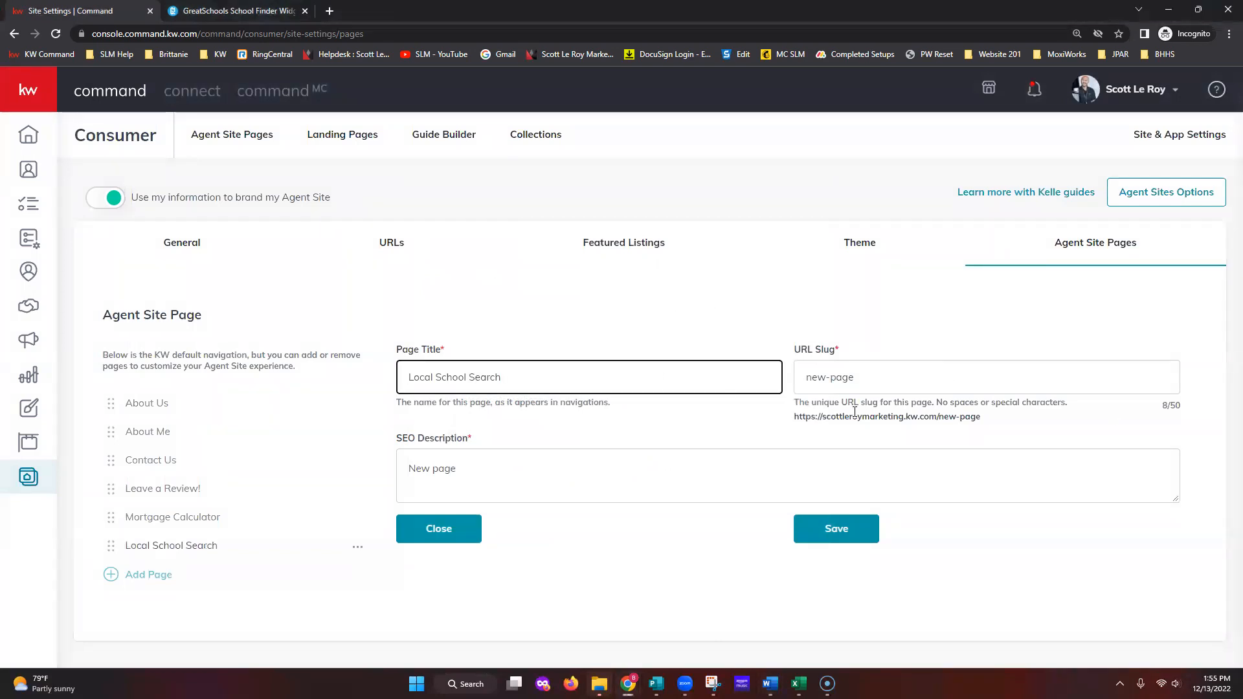
key("alt+Tab")
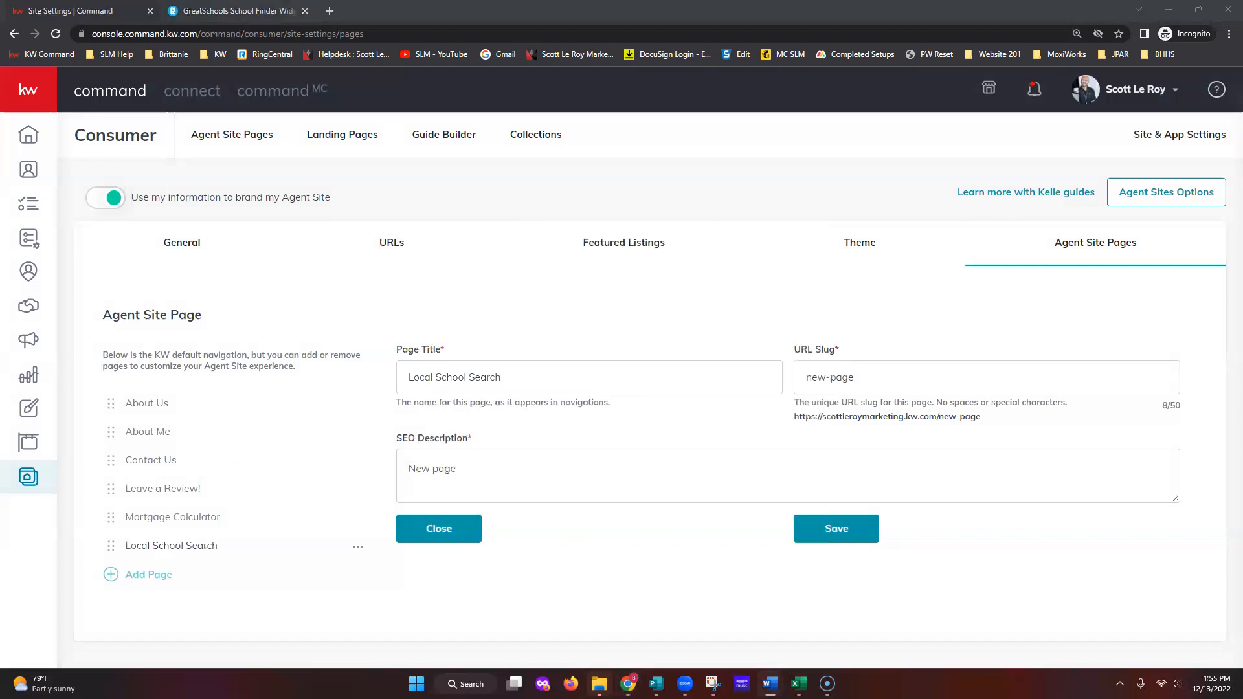
triple_click(957, 379)
type("school-search")
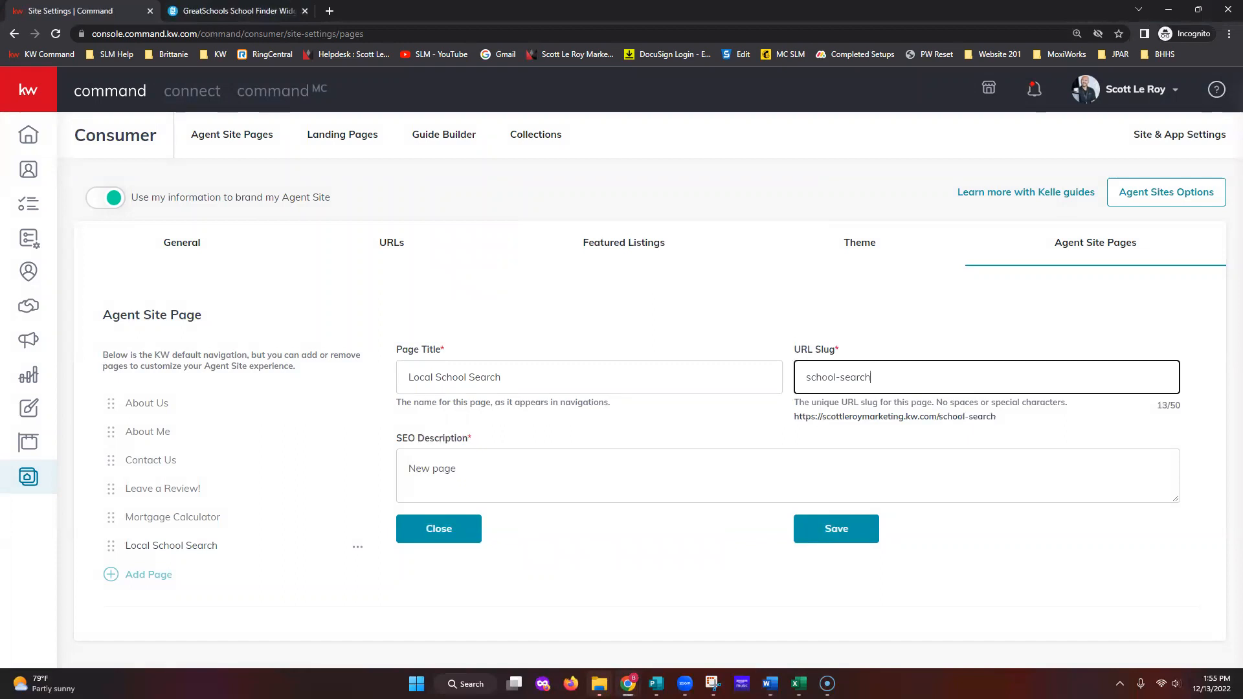
- Set the page's SEO description to "Search for schools in your area!" and save the page
key("alt+Tab")
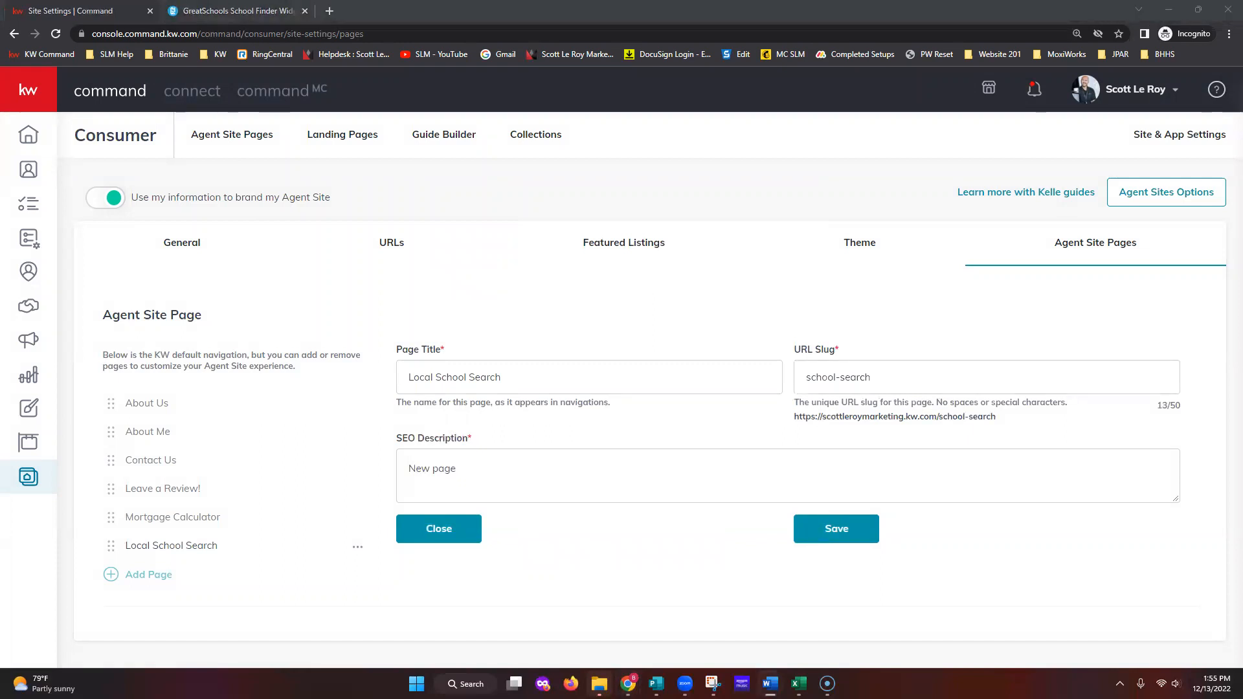
left_click(673, 460)
key("ctrl+a")
type("Search for schools in your area")
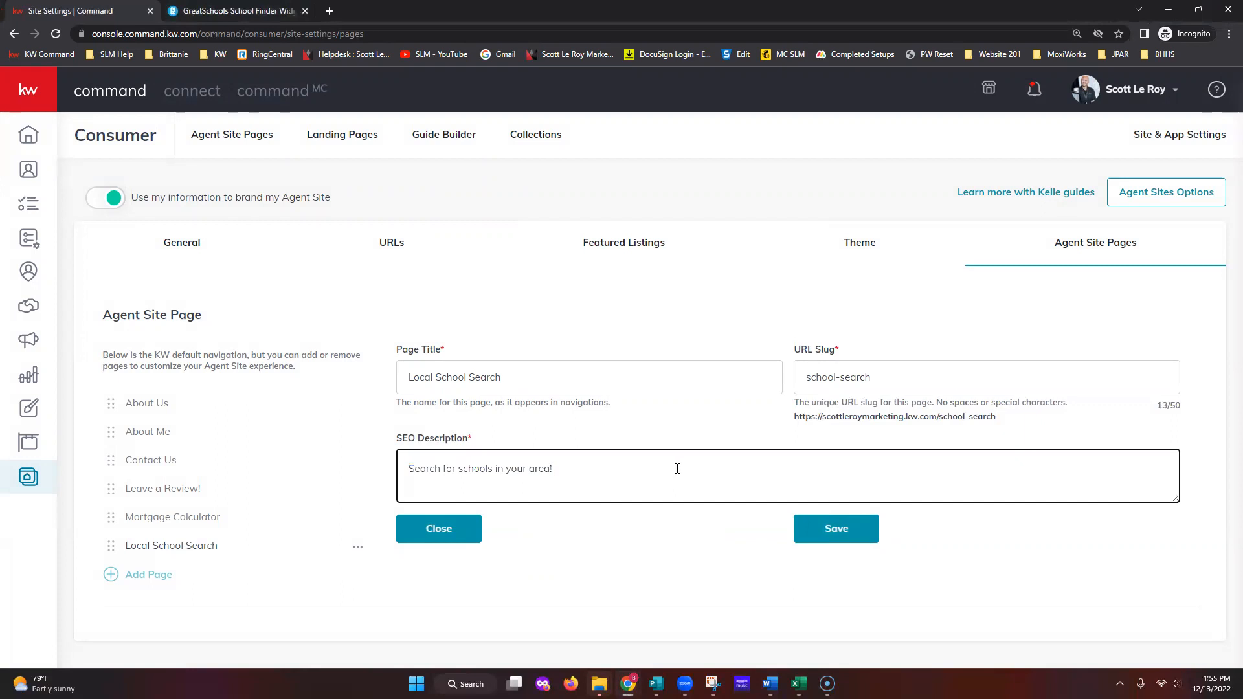
left_click(724, 564)
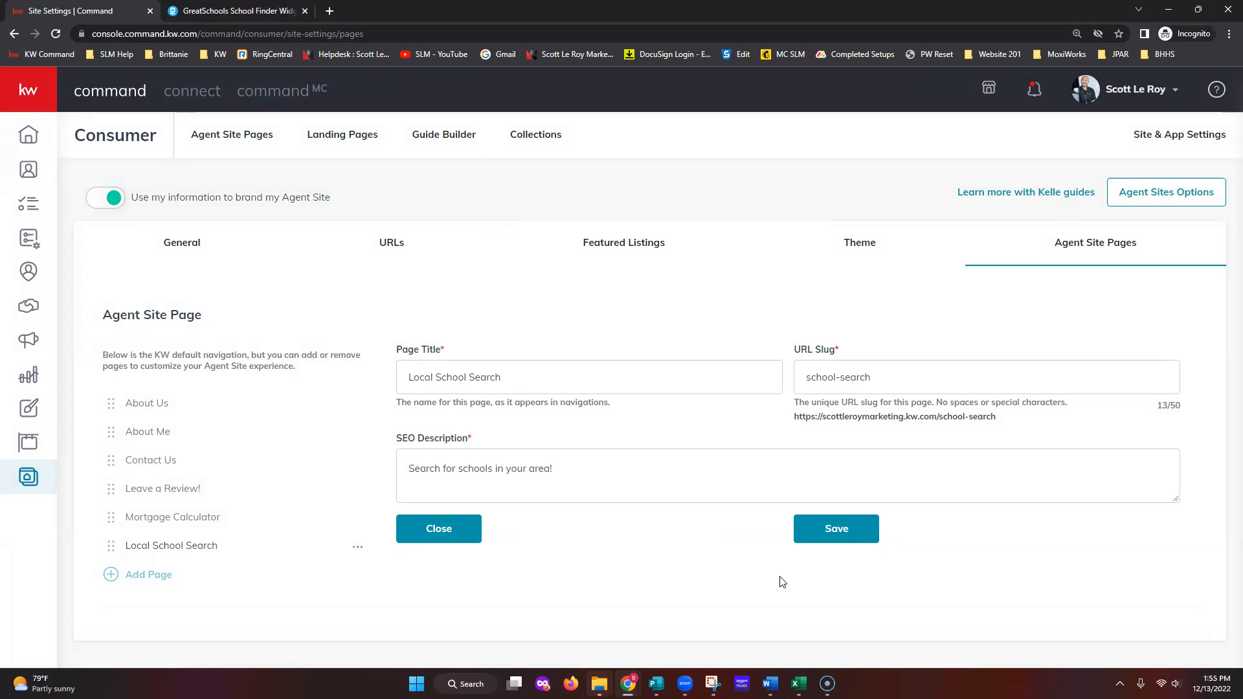
left_click(841, 537)
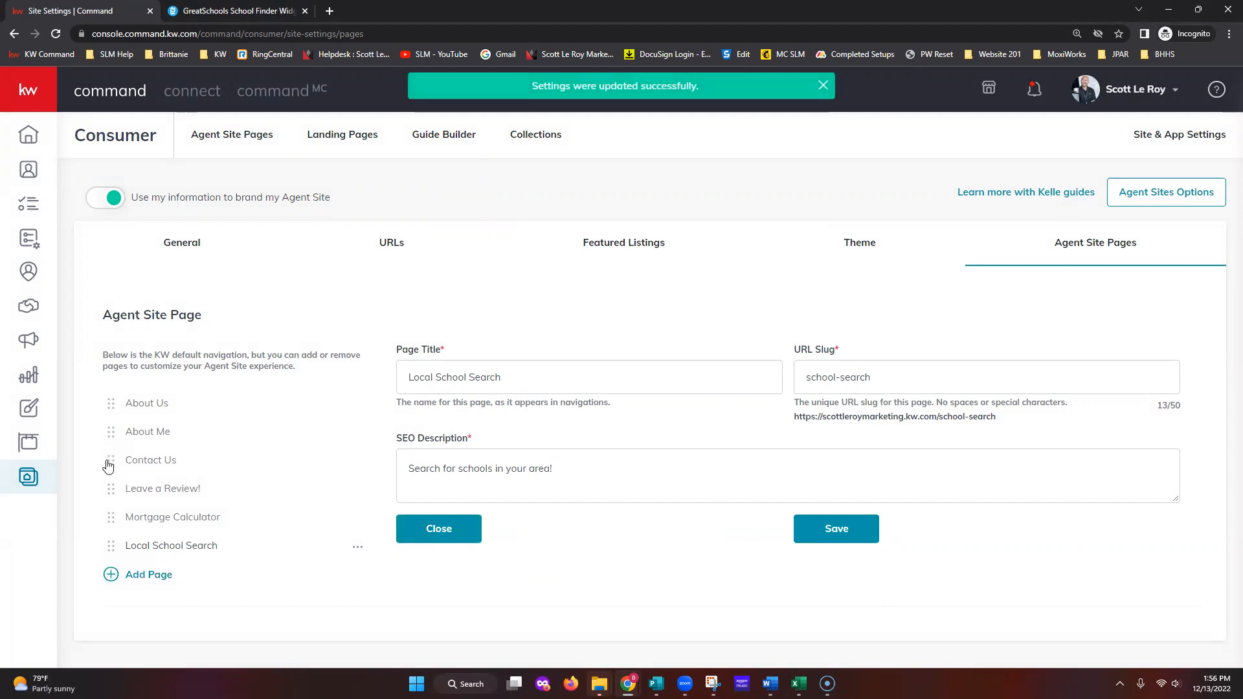
- Reorder the site navigation with Contact Us last and Leave a Review! directly above it, then save the settings
left_click_drag(108, 466, 142, 550)
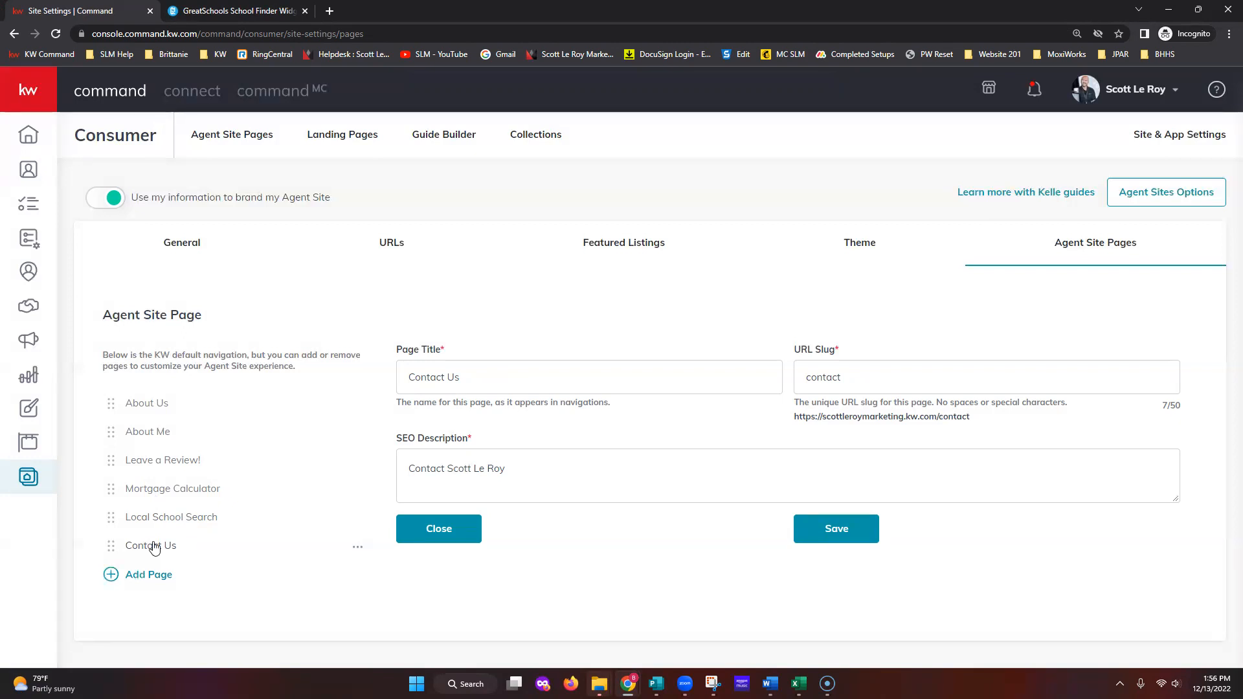
left_click_drag(111, 460, 114, 527)
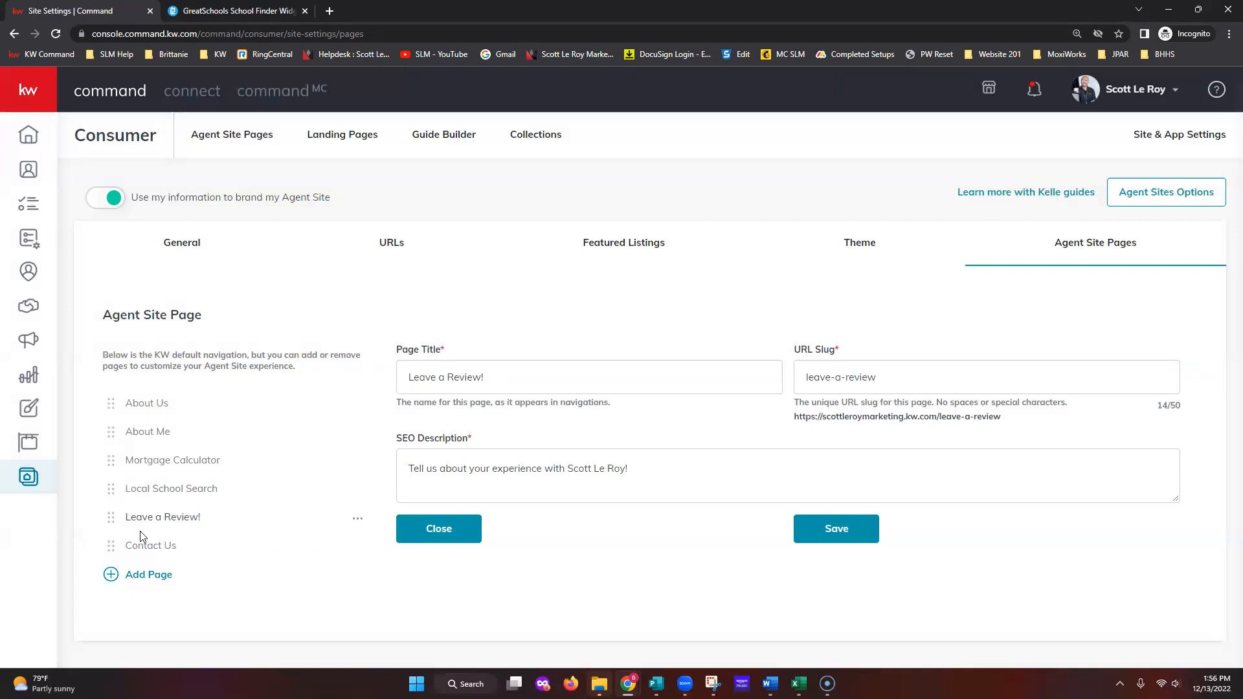
mouse_move(112, 518)
left_mouse_down()
mouse_move(116, 456)
mouse_move(114, 521)
left_mouse_up()
left_click(833, 530)
- Reopen the agent site page settings and review the Mortgage Calculator, About Me and Local School Search entries
left_click(29, 479)
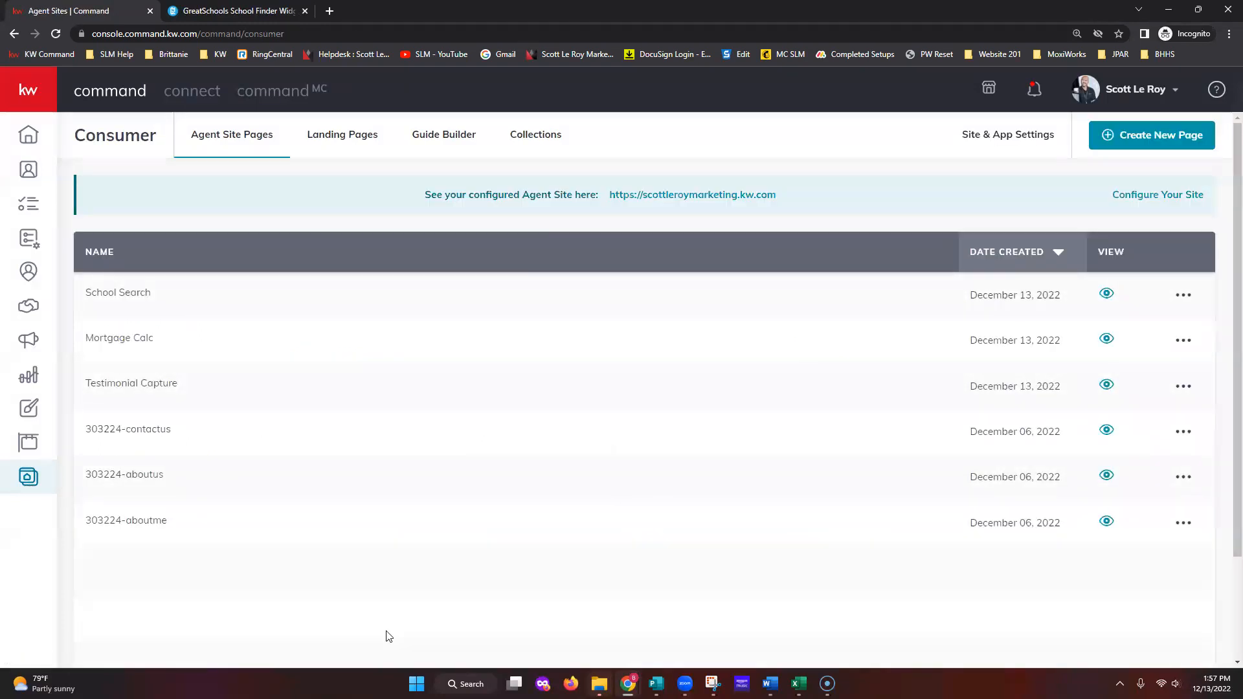
left_click(1001, 138)
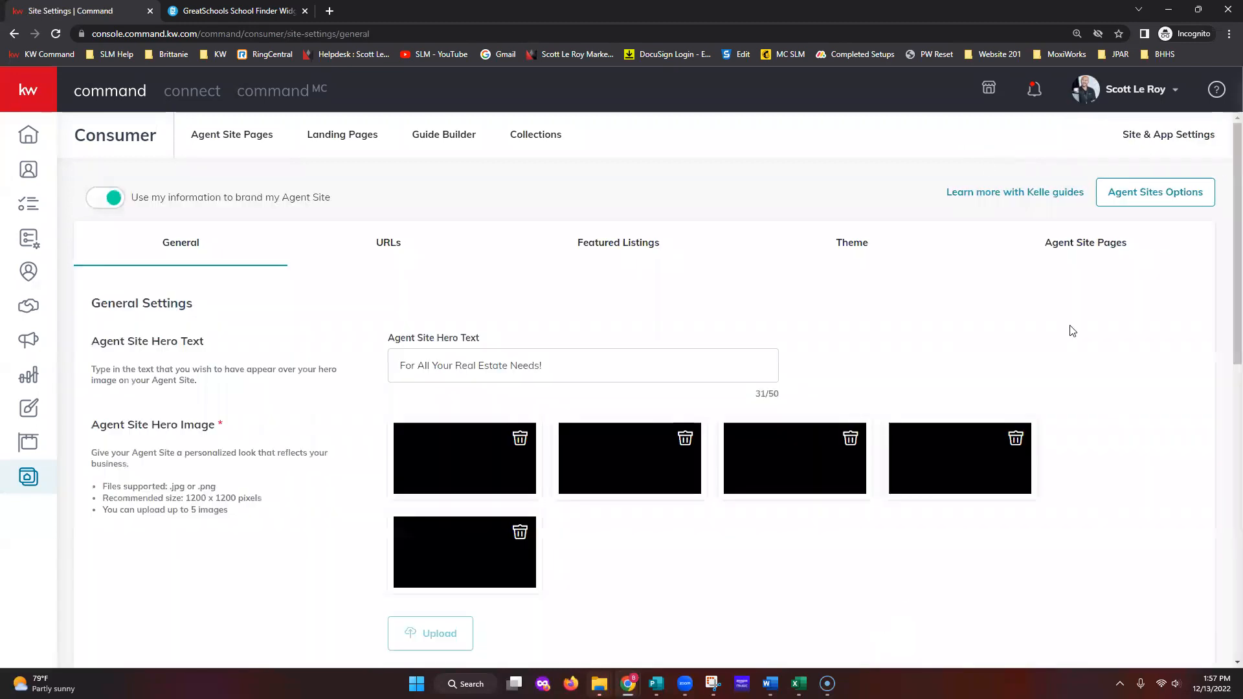
left_click(1066, 250)
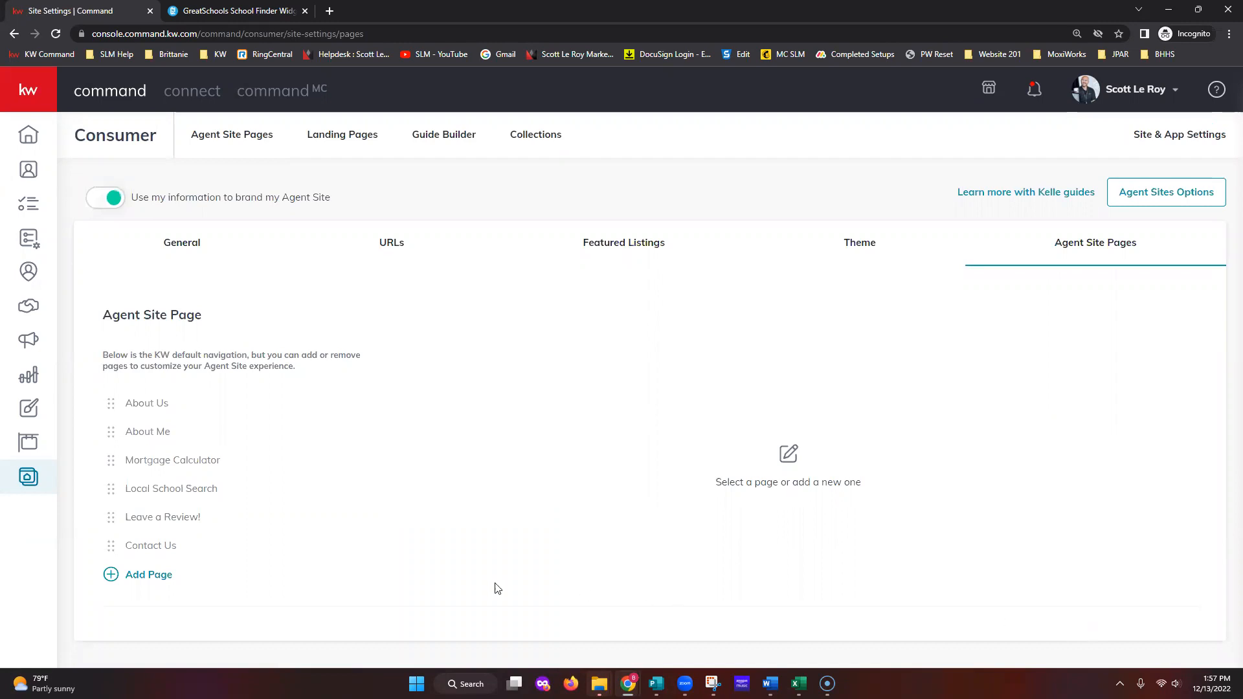
left_click(111, 462)
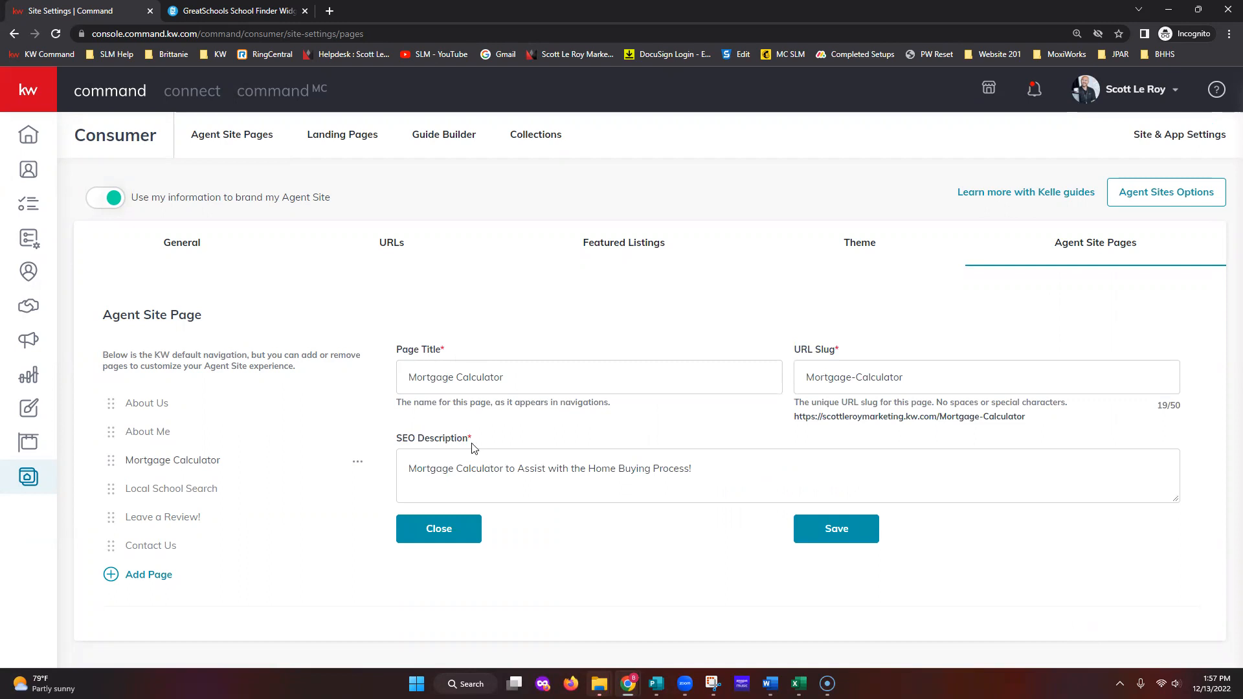
left_click(150, 435)
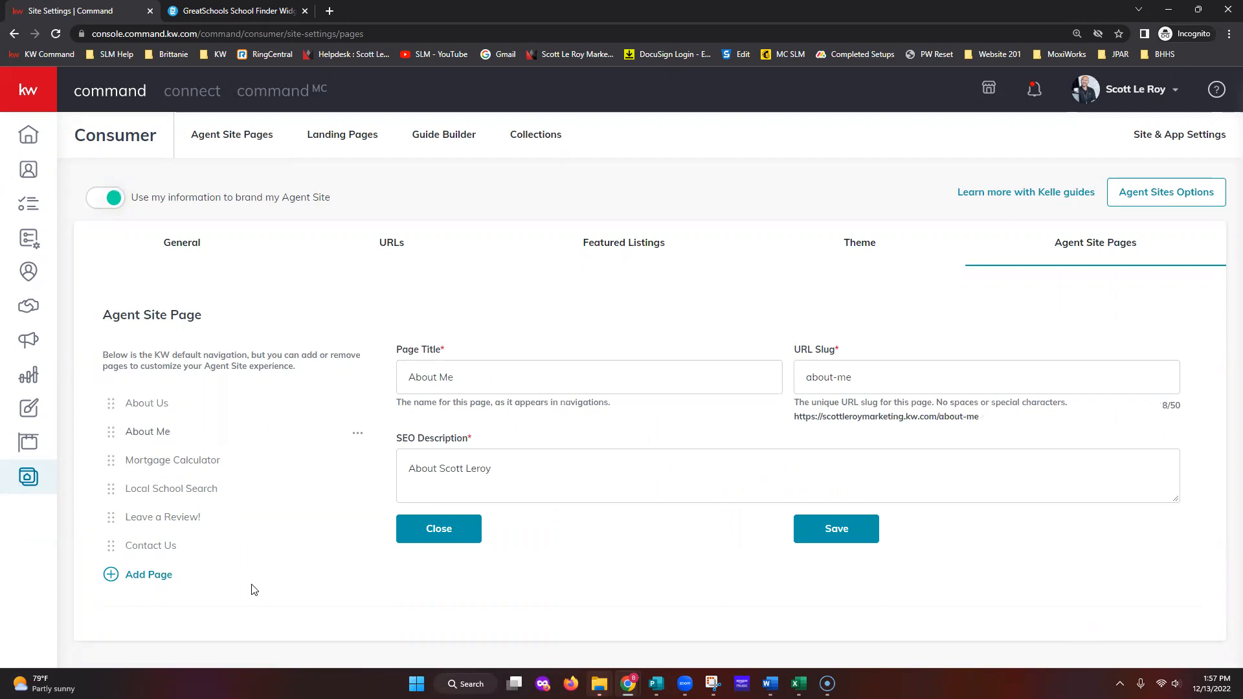
left_click(190, 497)
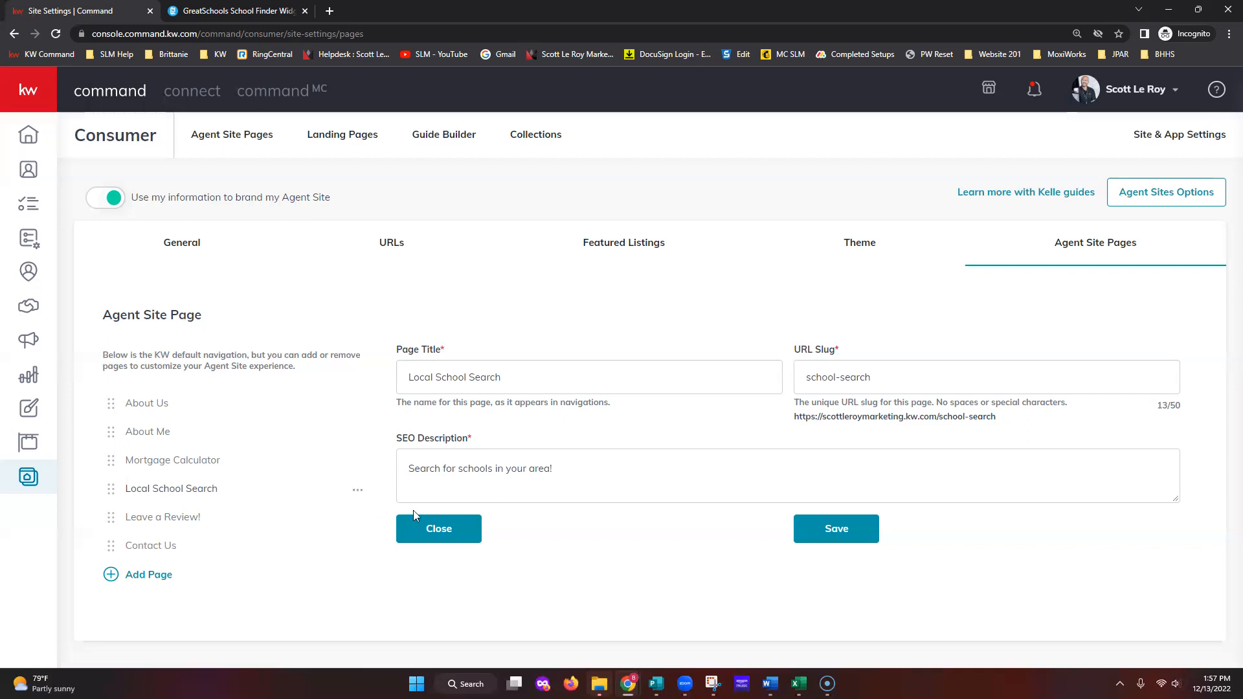
left_click(358, 496)
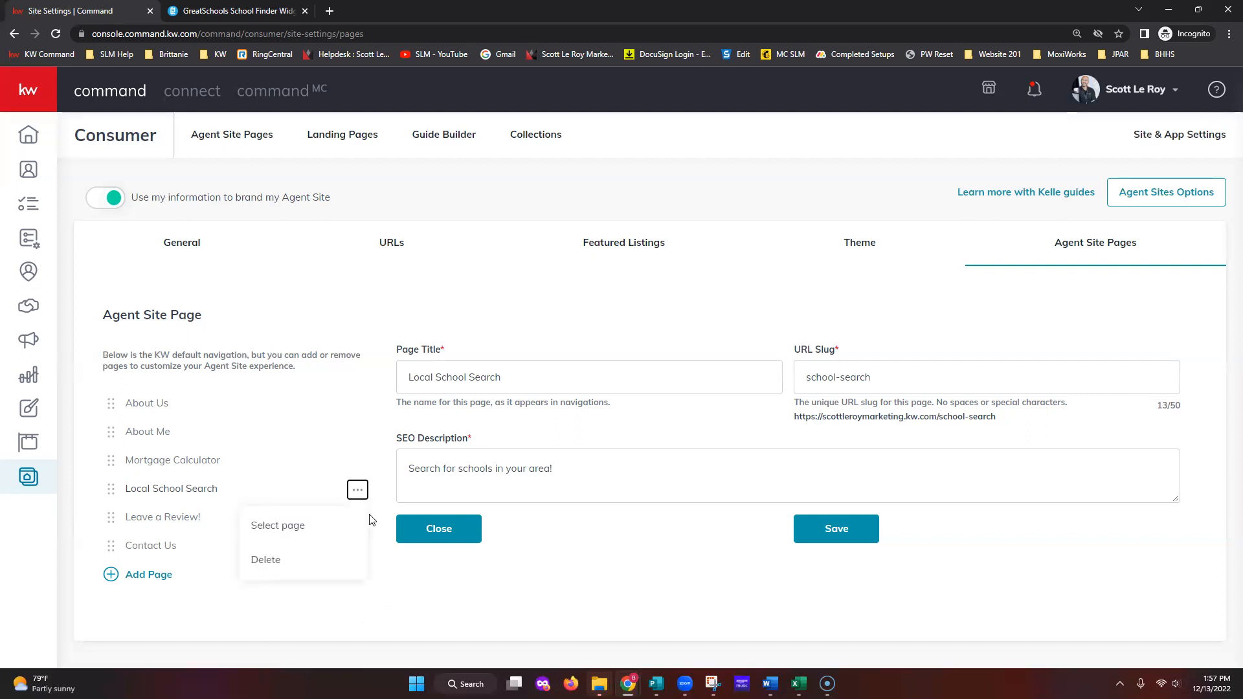
left_click(315, 531)
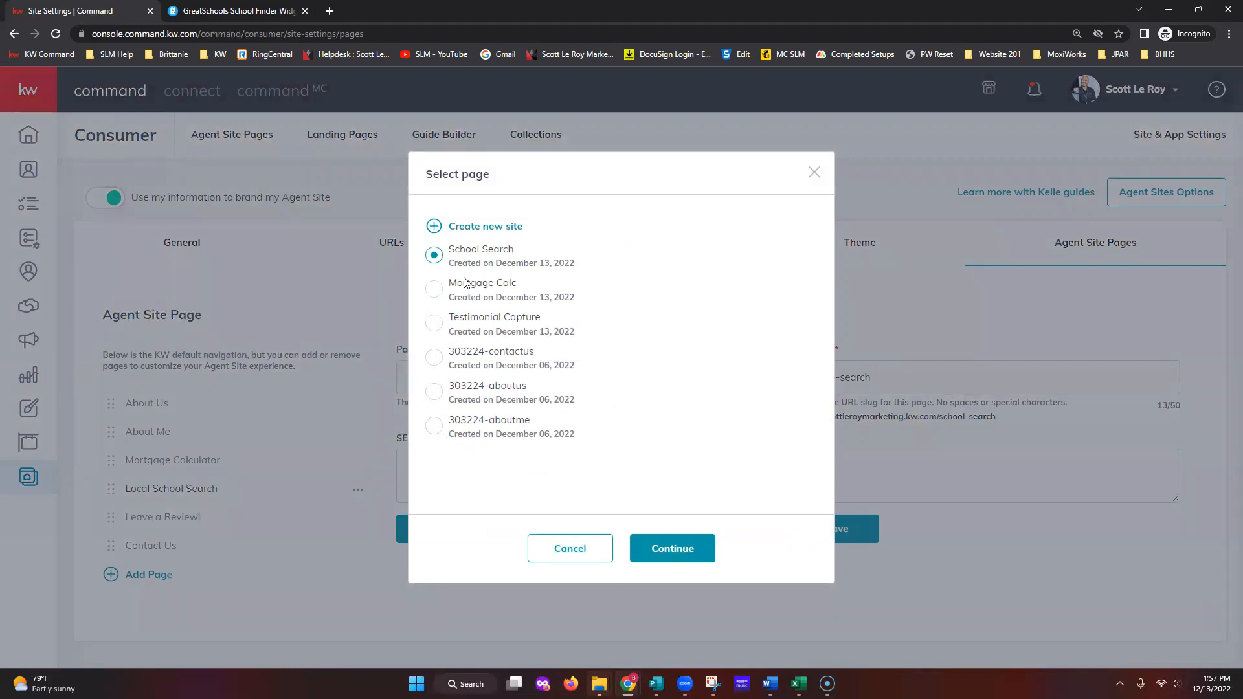
left_click(435, 362)
left_click(568, 558)
left_click(357, 489)
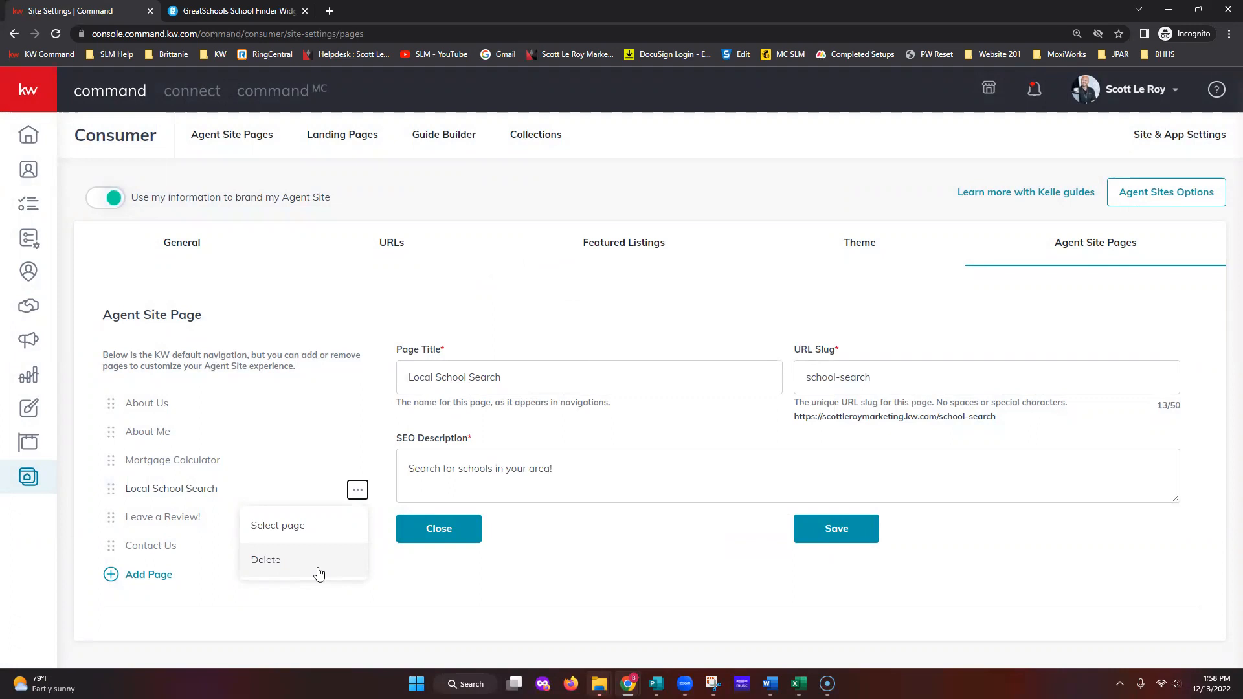
left_click(442, 581)
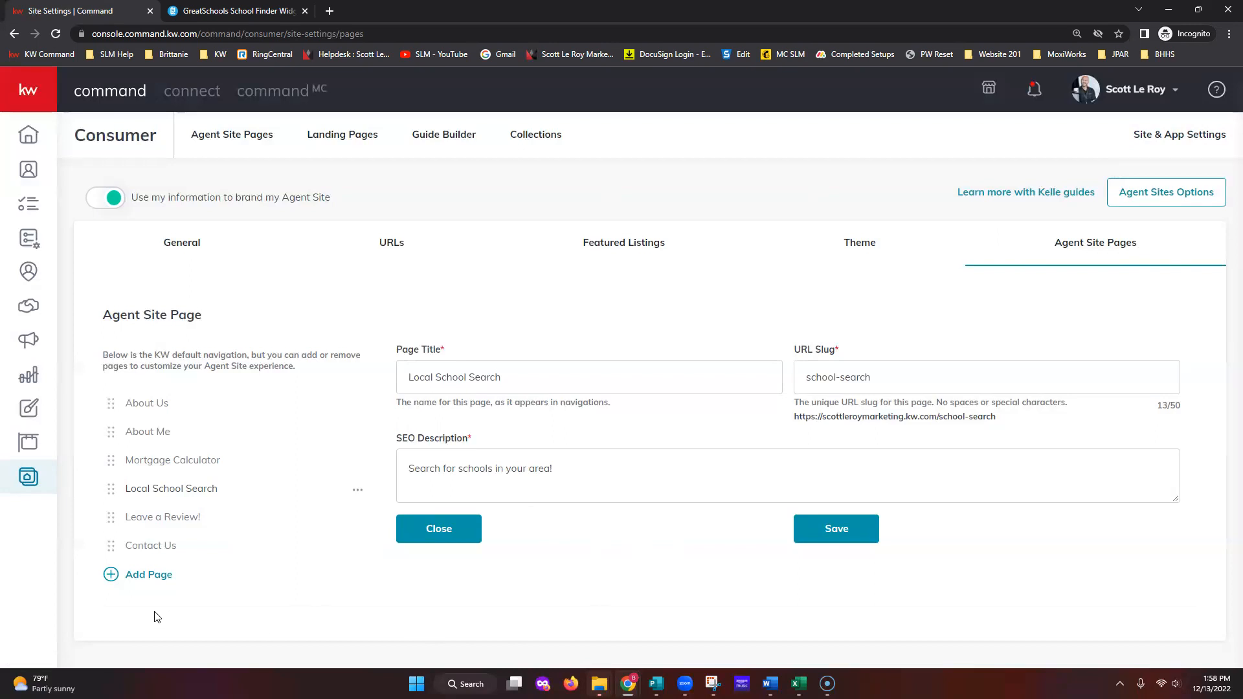
- Return to the overview list of created agent site pages
left_click(28, 477)
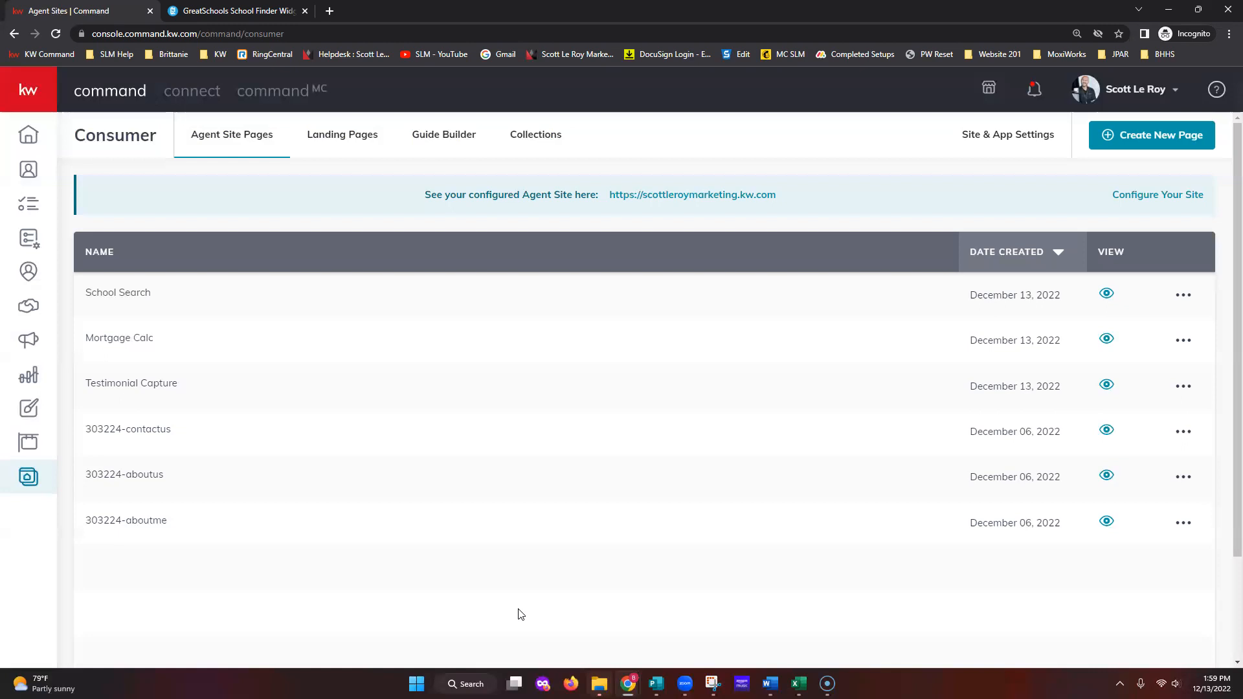
- Open the configured agent site in its own browser tab and close the GreatSchools tab
right_click(677, 200)
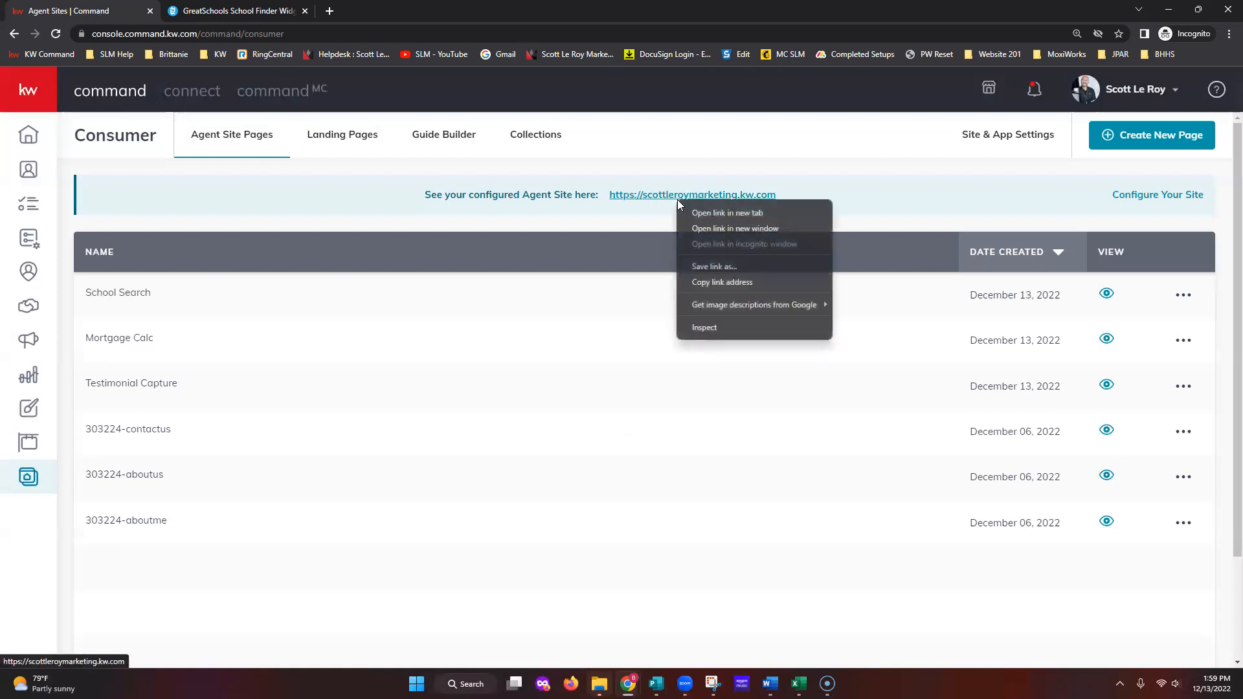
left_click(725, 214)
left_click(460, 11)
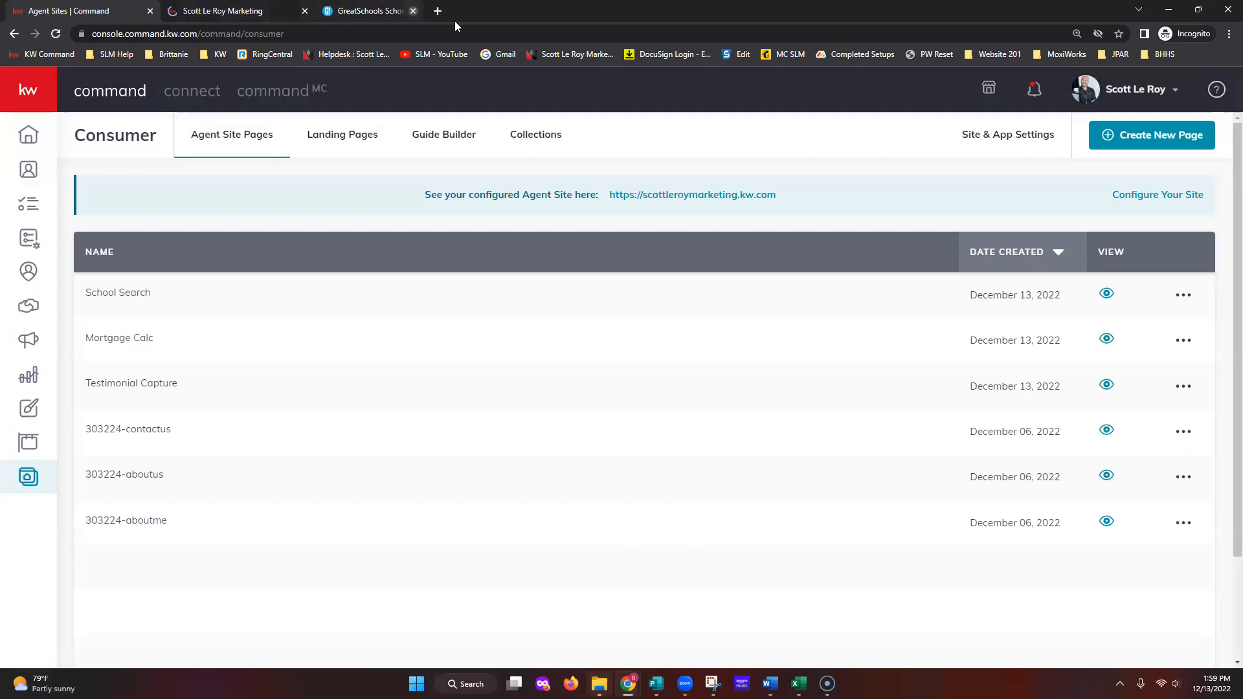
left_click(233, 11)
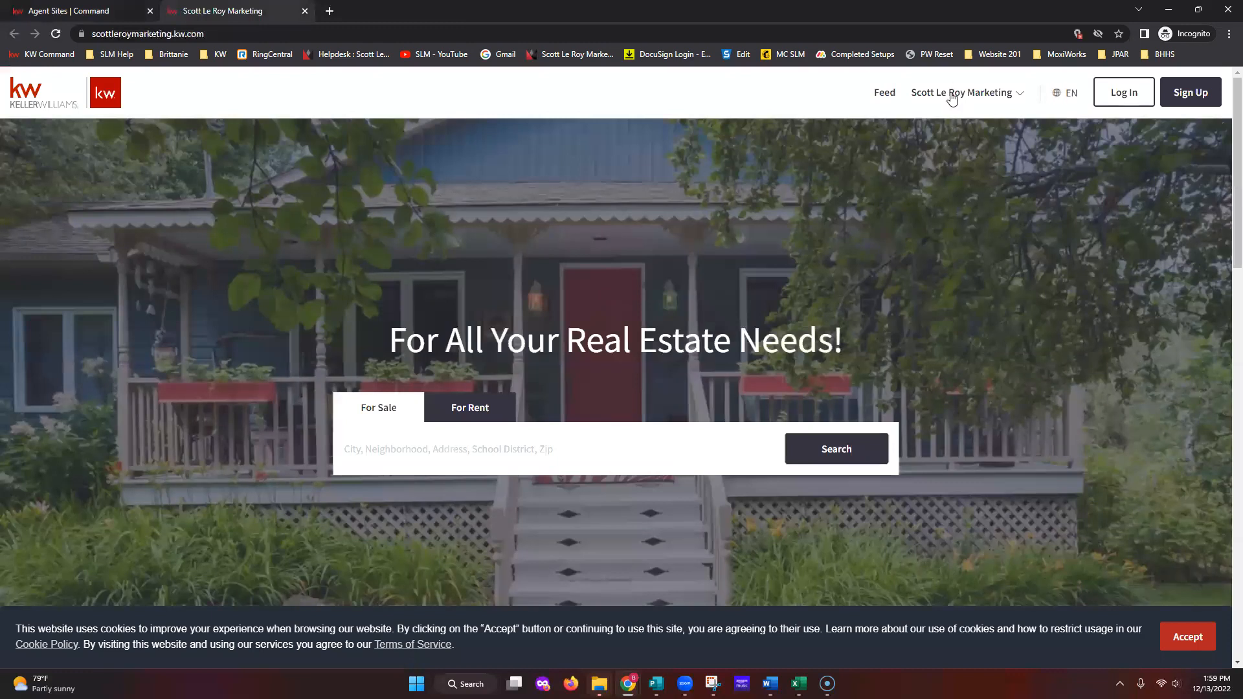
- Open the live site's Mortgage Calculator page and accept the cookie notice
left_click(952, 96)
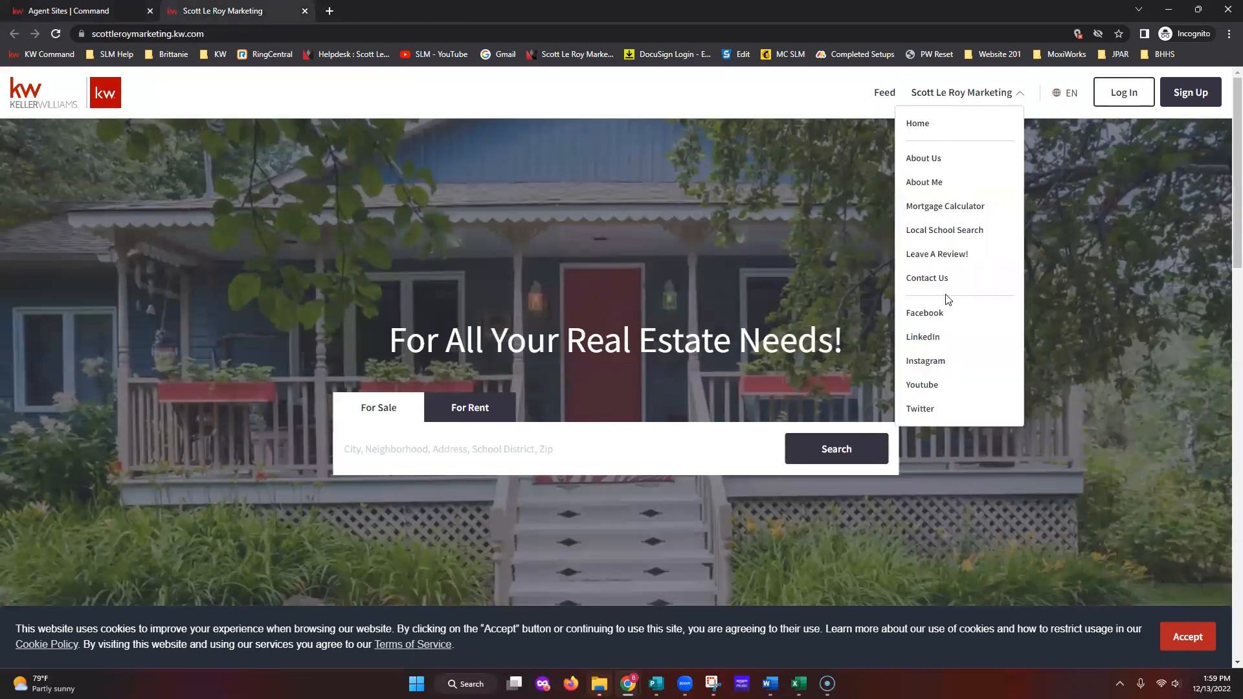
left_click(945, 207)
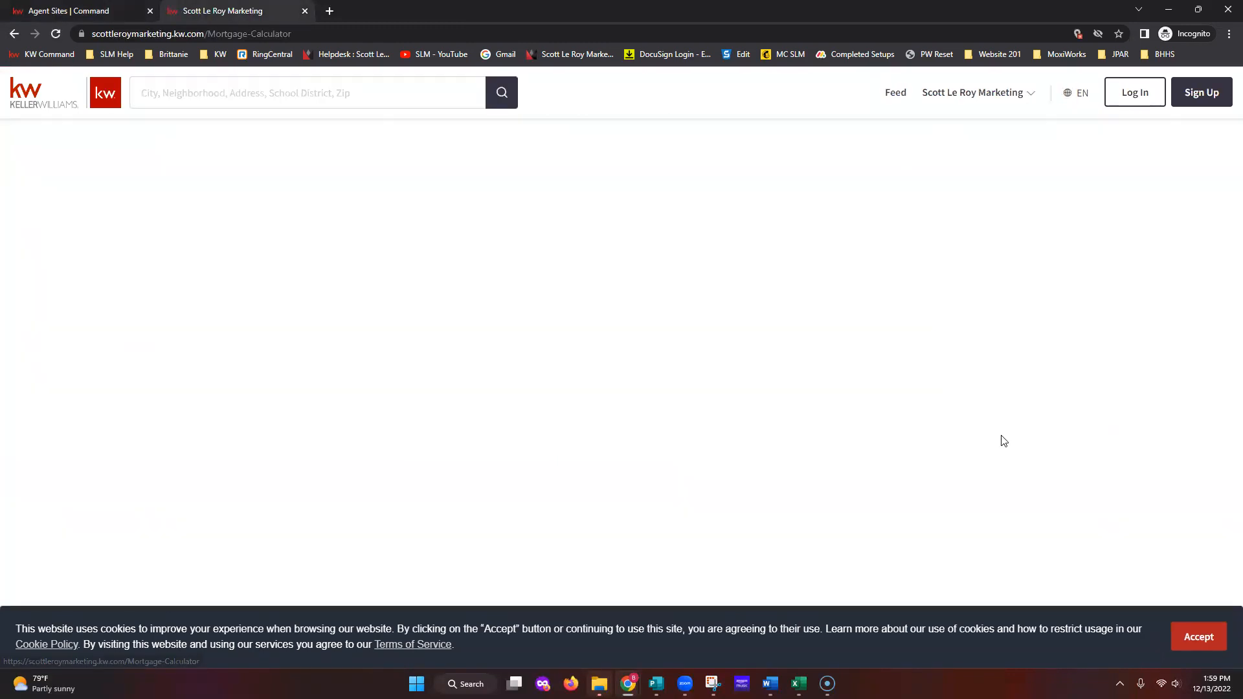
left_click(1198, 636)
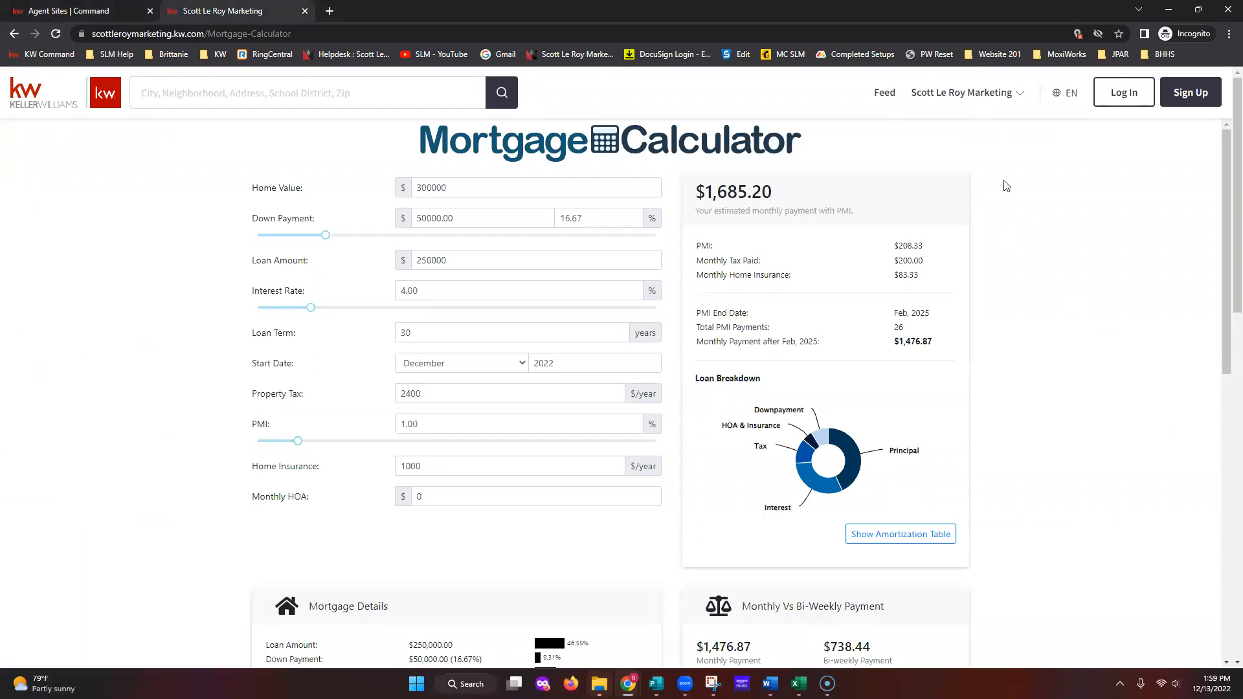
- Check the Local School Search and Leave A Review! pages on the live agent site
left_click(980, 94)
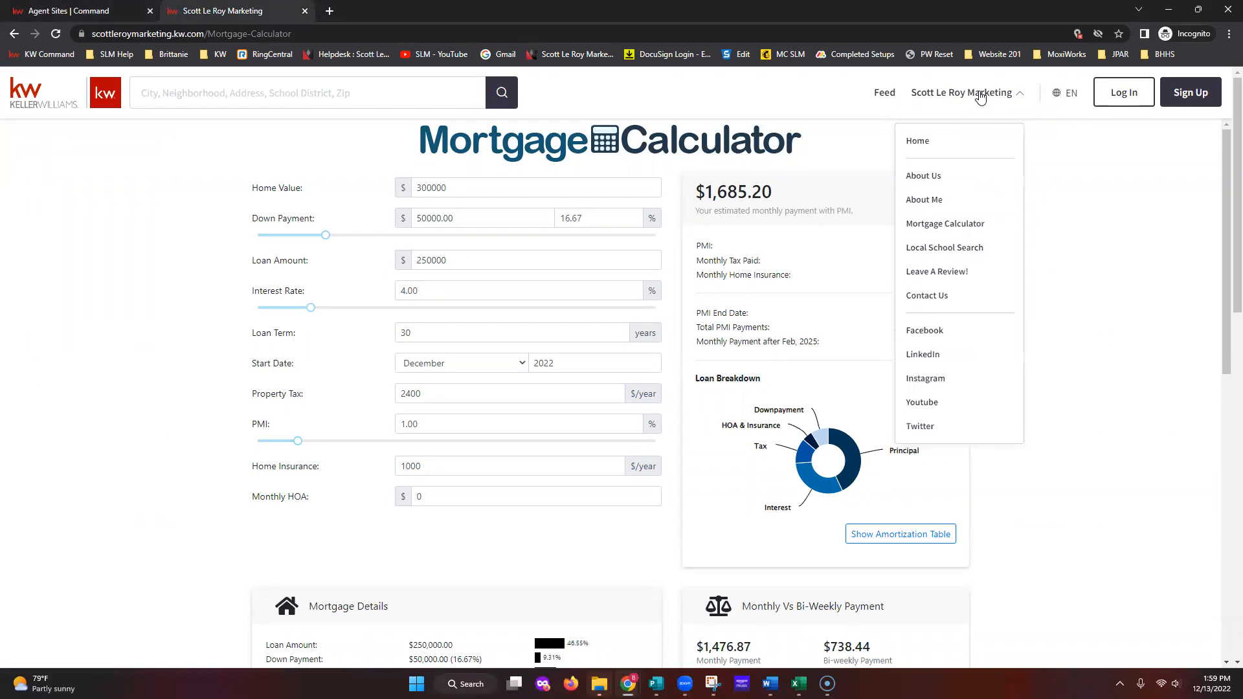
left_click(946, 251)
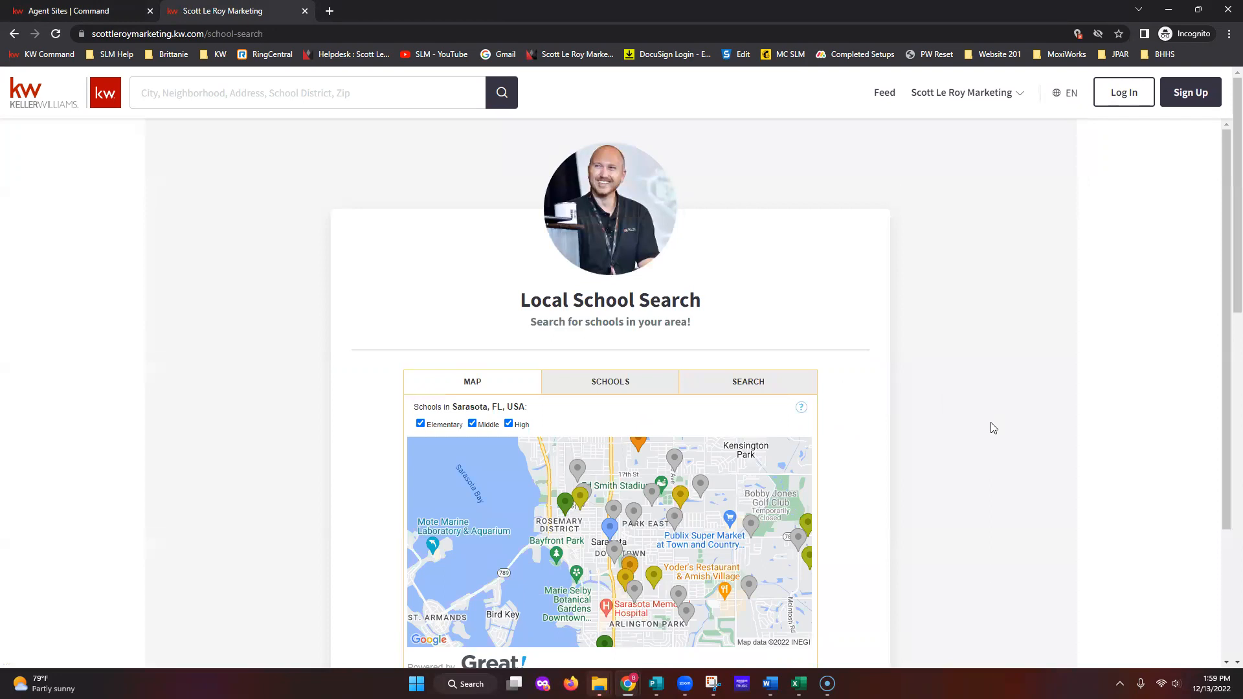
scroll(1045, 466, "down", 1)
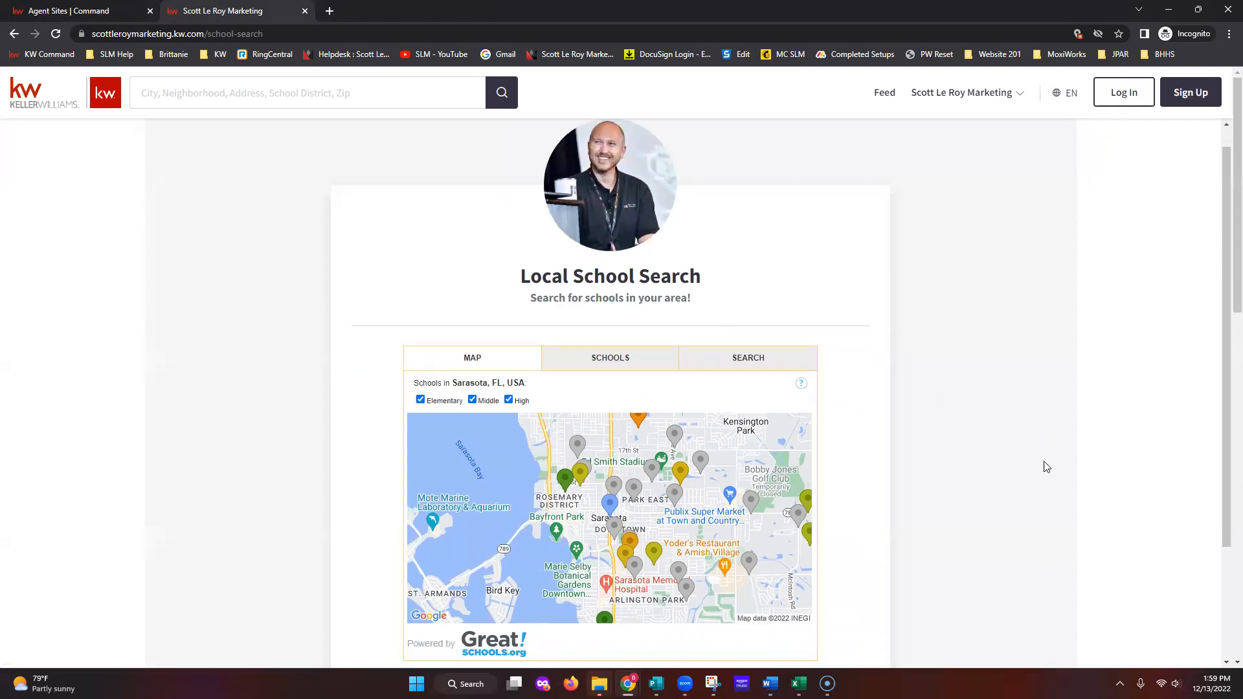
scroll(1046, 466, "down", 5)
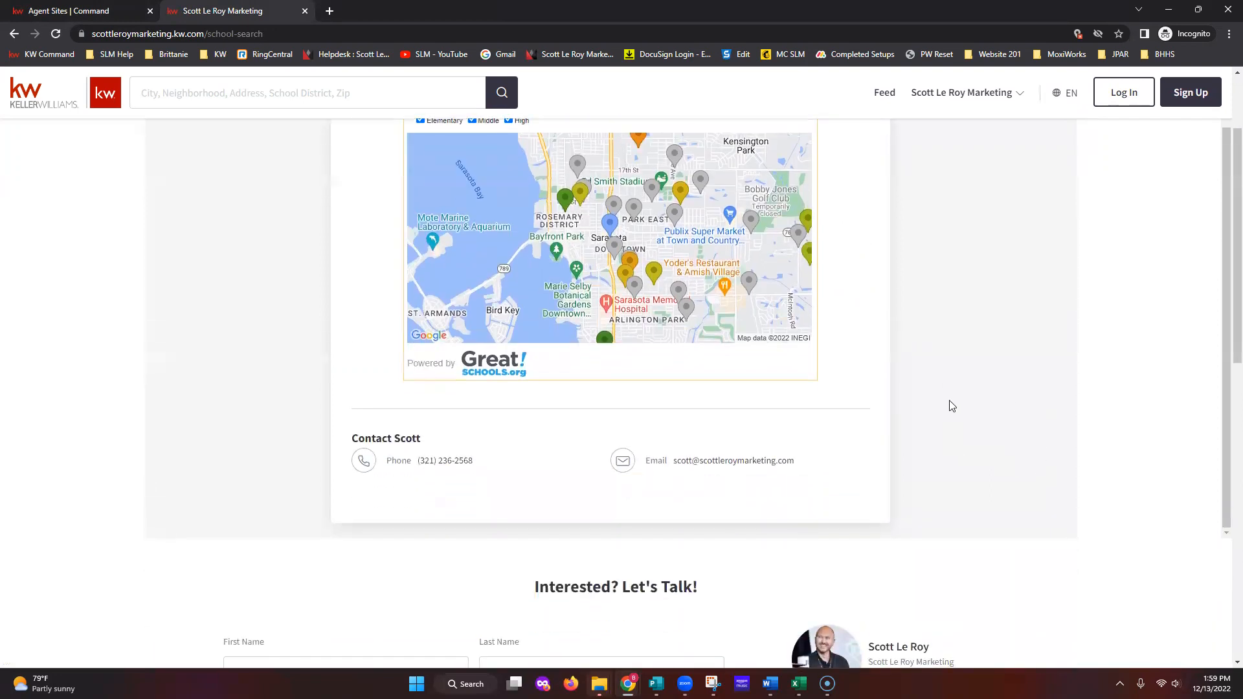
key("ctrl+minus")
key("ctrl+minus")
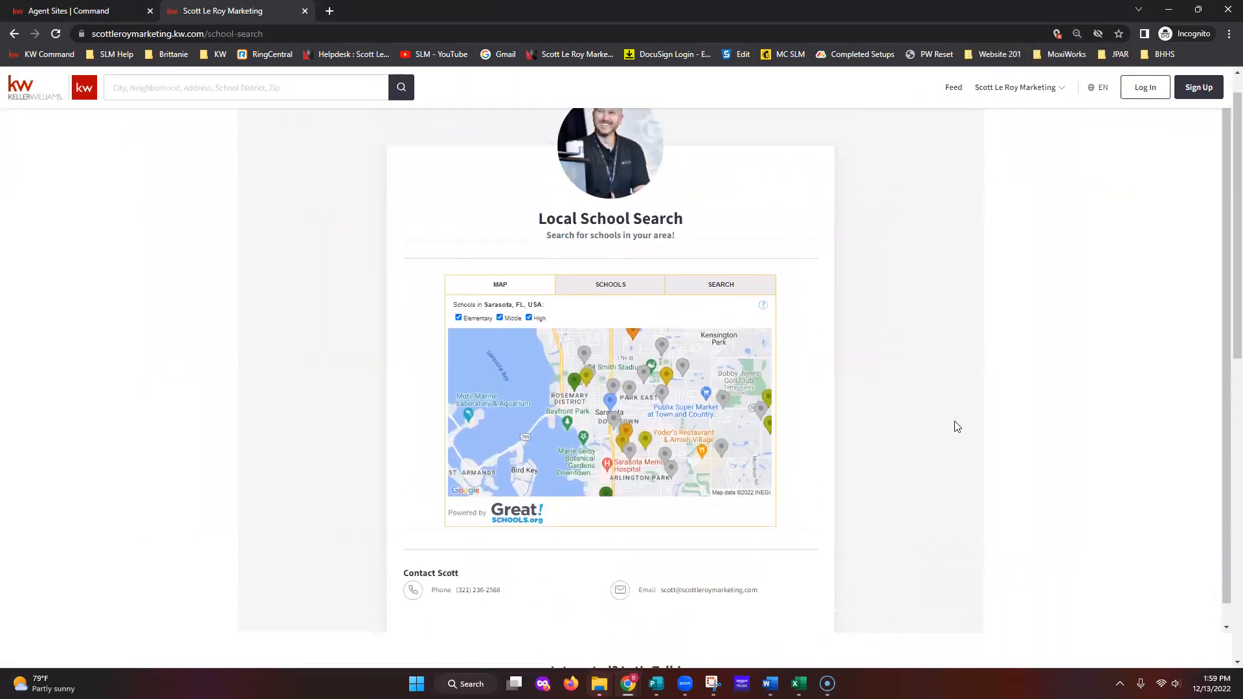
key("ctrl+plus")
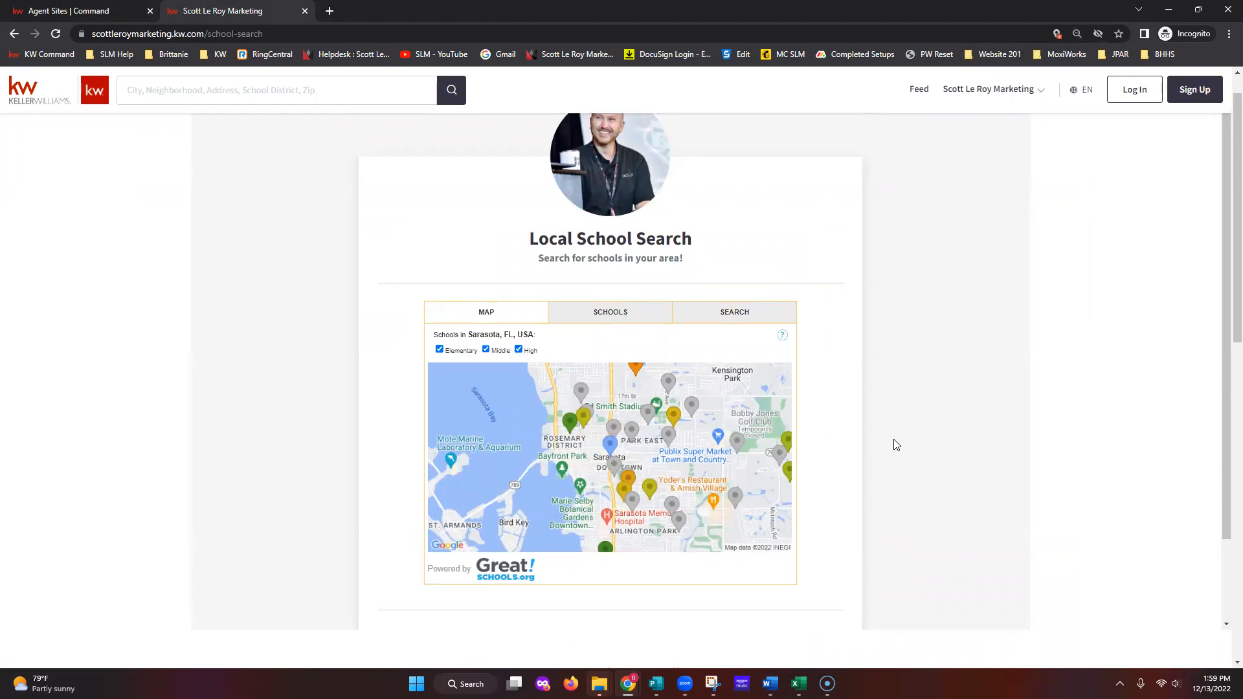
left_click(985, 93)
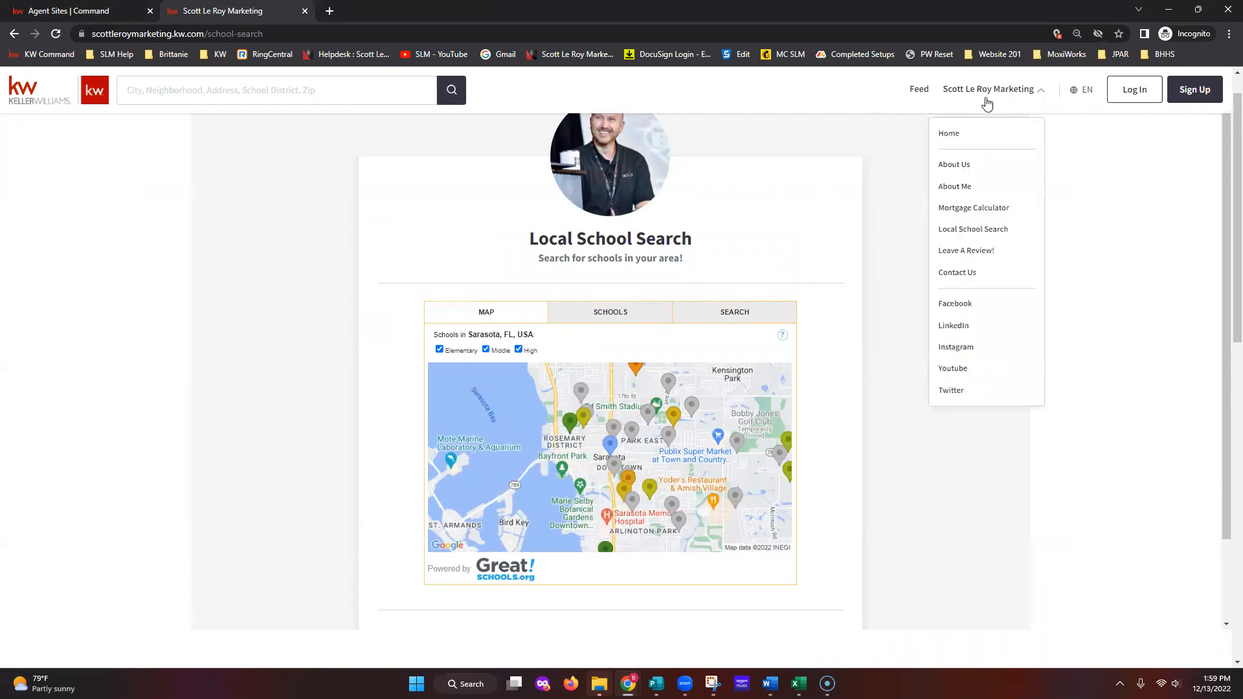
left_click(980, 251)
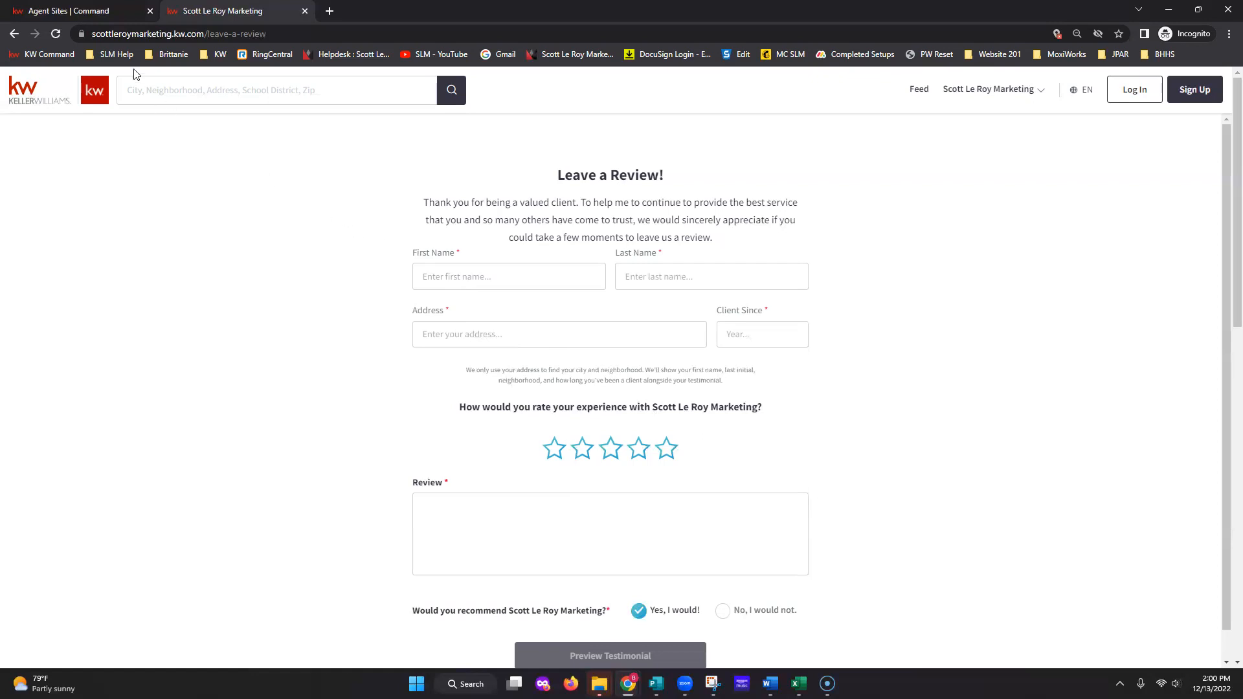
- Create a new agent site sub-page in Command named "Test Page" and add a Text content block to it
left_click(84, 11)
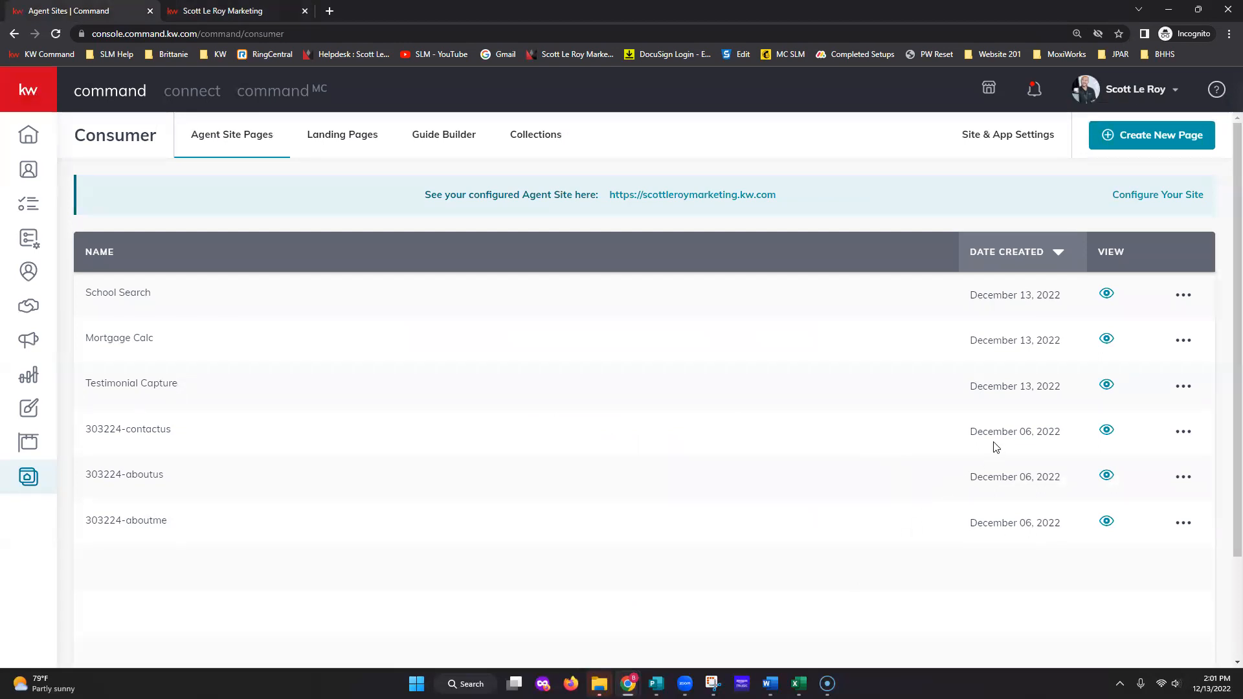
left_click(1152, 146)
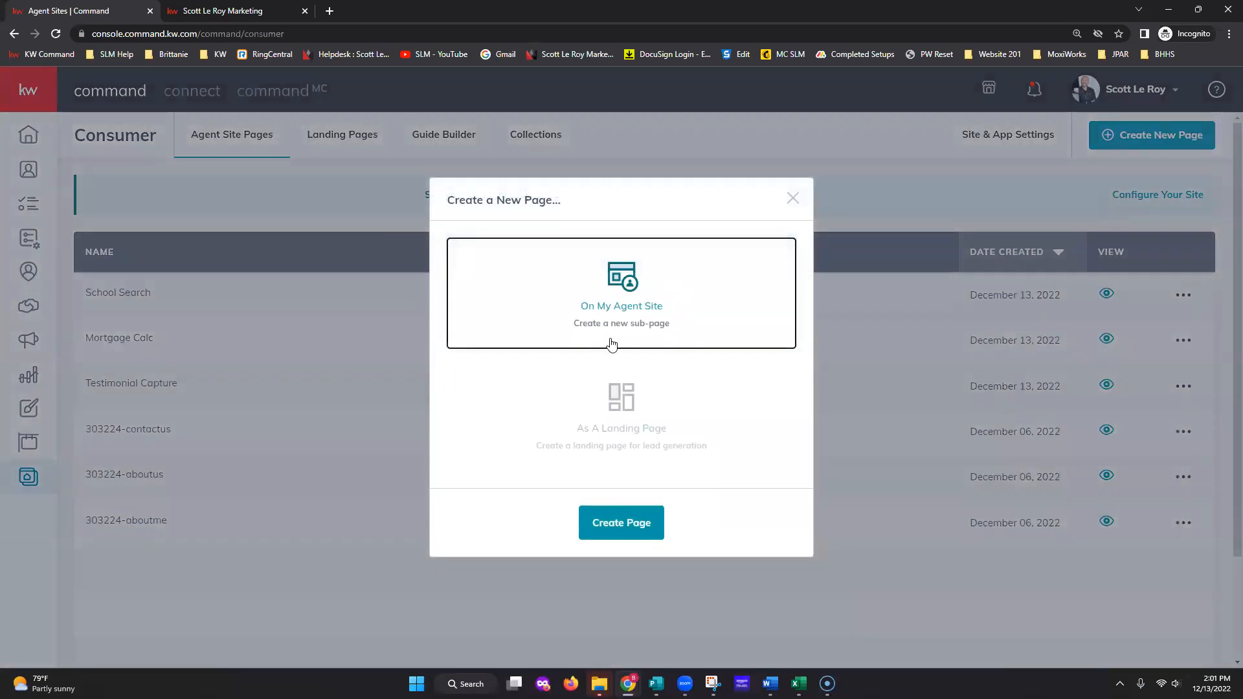
left_click(632, 538)
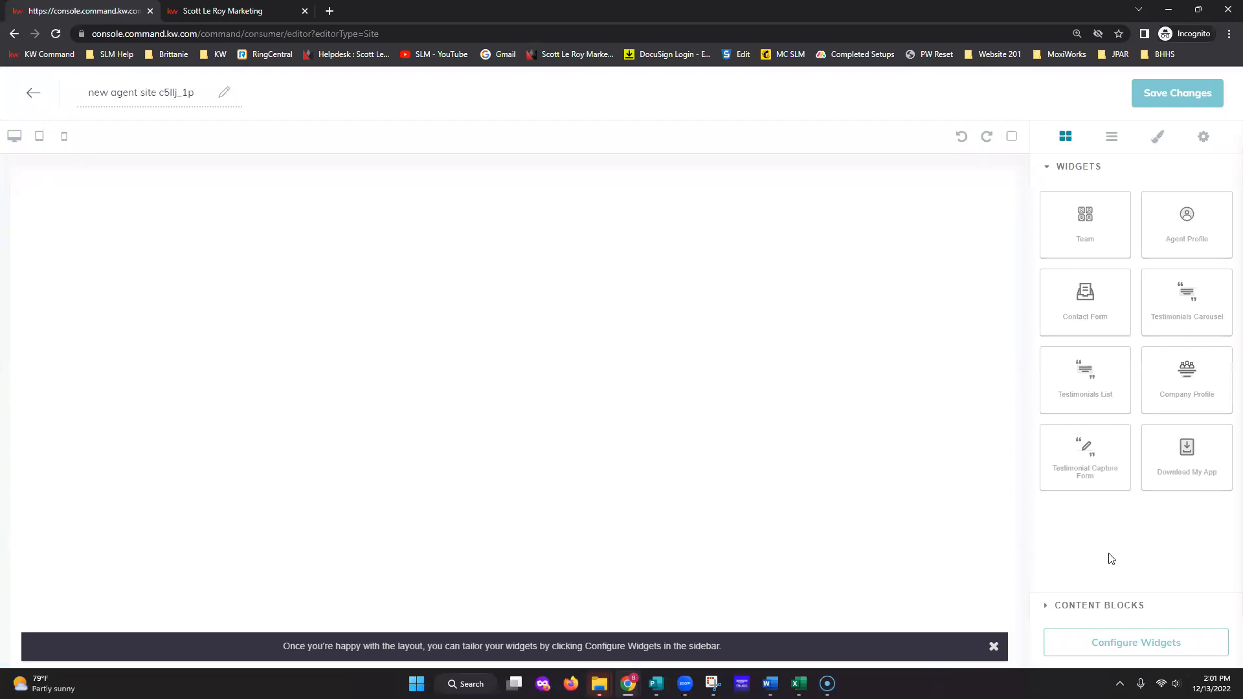
left_click(166, 93)
type("Test Page")
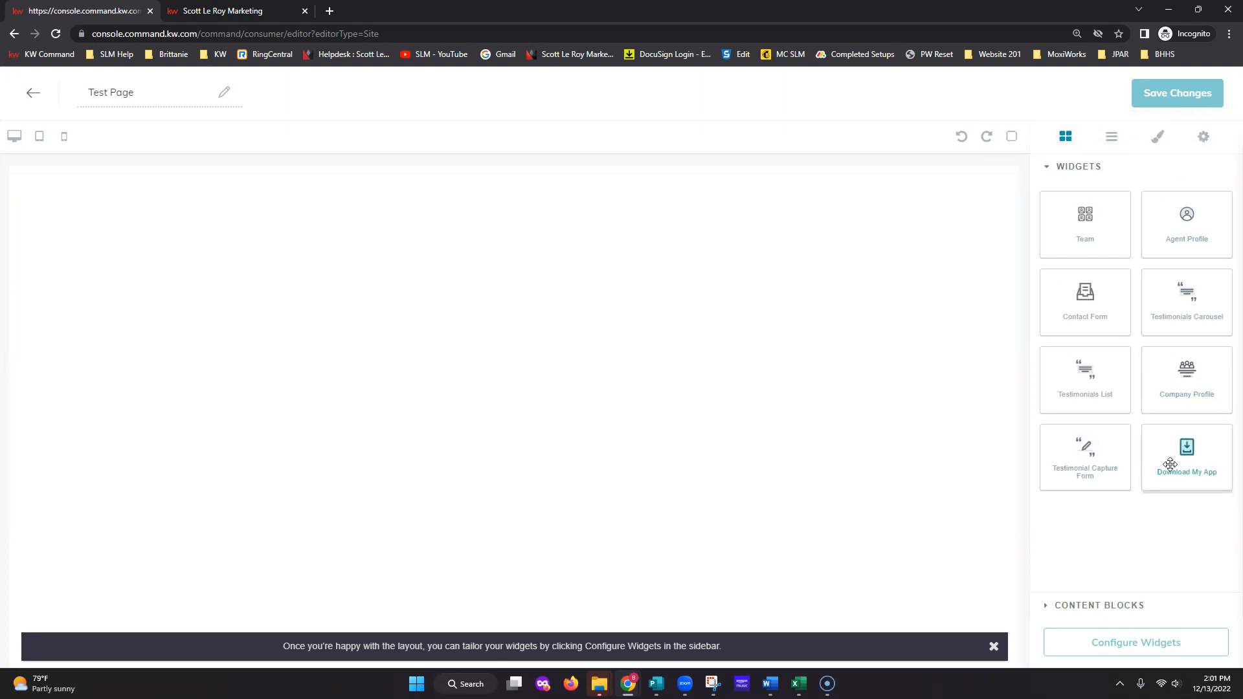
left_click(1116, 607)
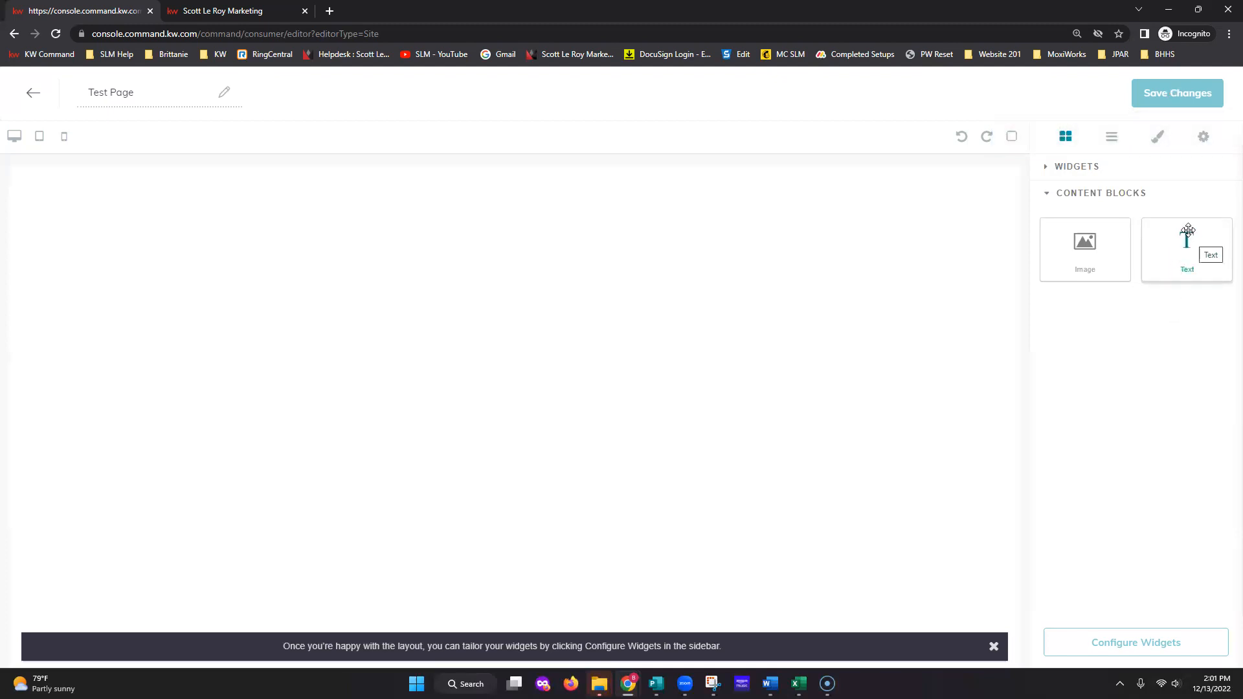
left_click_drag(1187, 231, 591, 178)
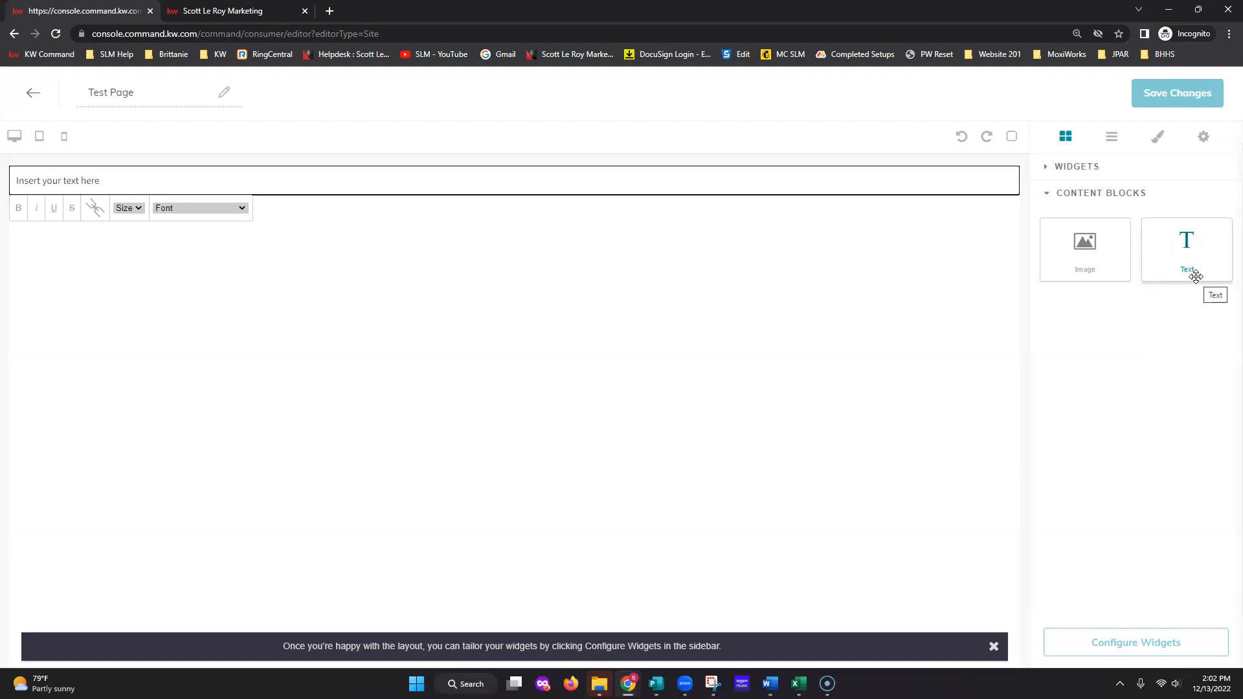
- Open the bookmarked "Website 201 - Custom page" Google Doc in a new tab and look over its SOLD Properties layout
left_click(330, 11)
left_click(996, 57)
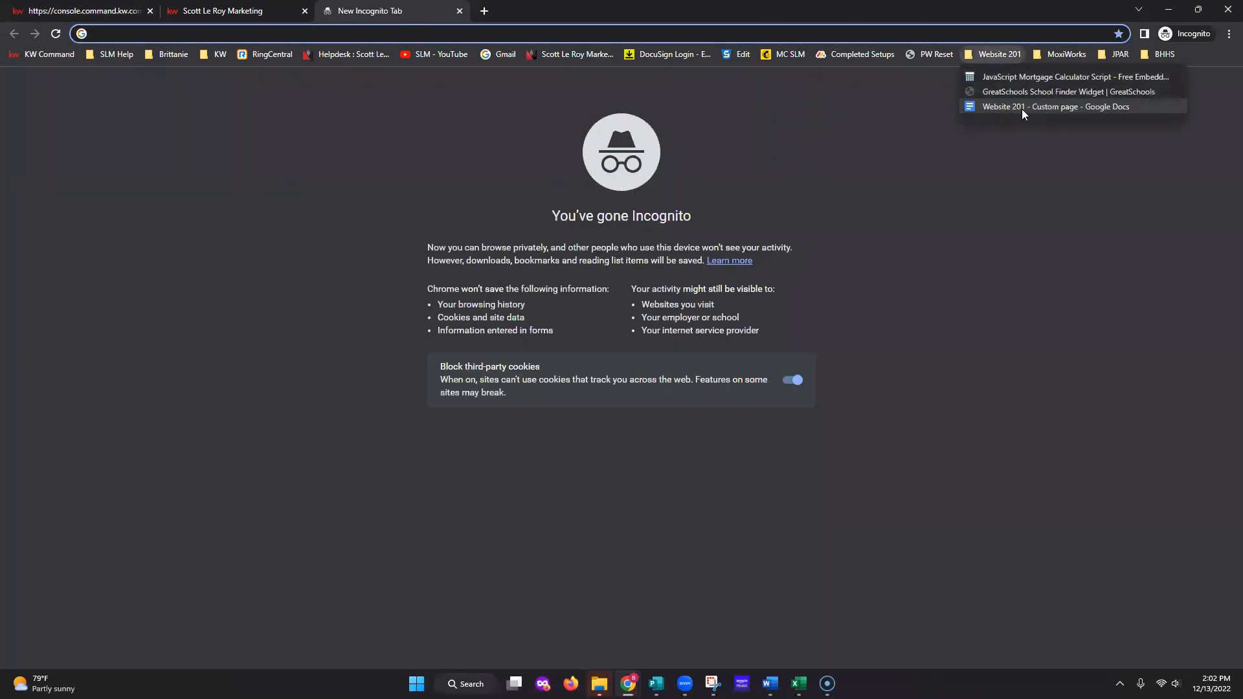
left_click(1021, 109)
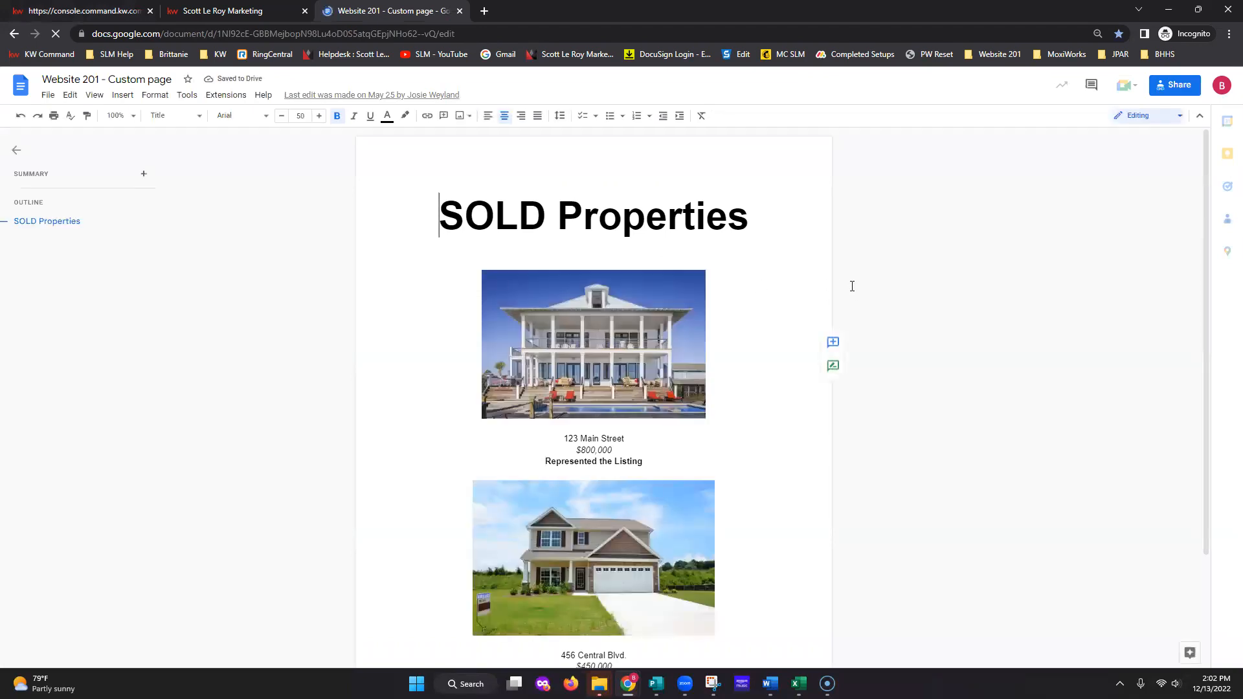
scroll(734, 309, "down", 2)
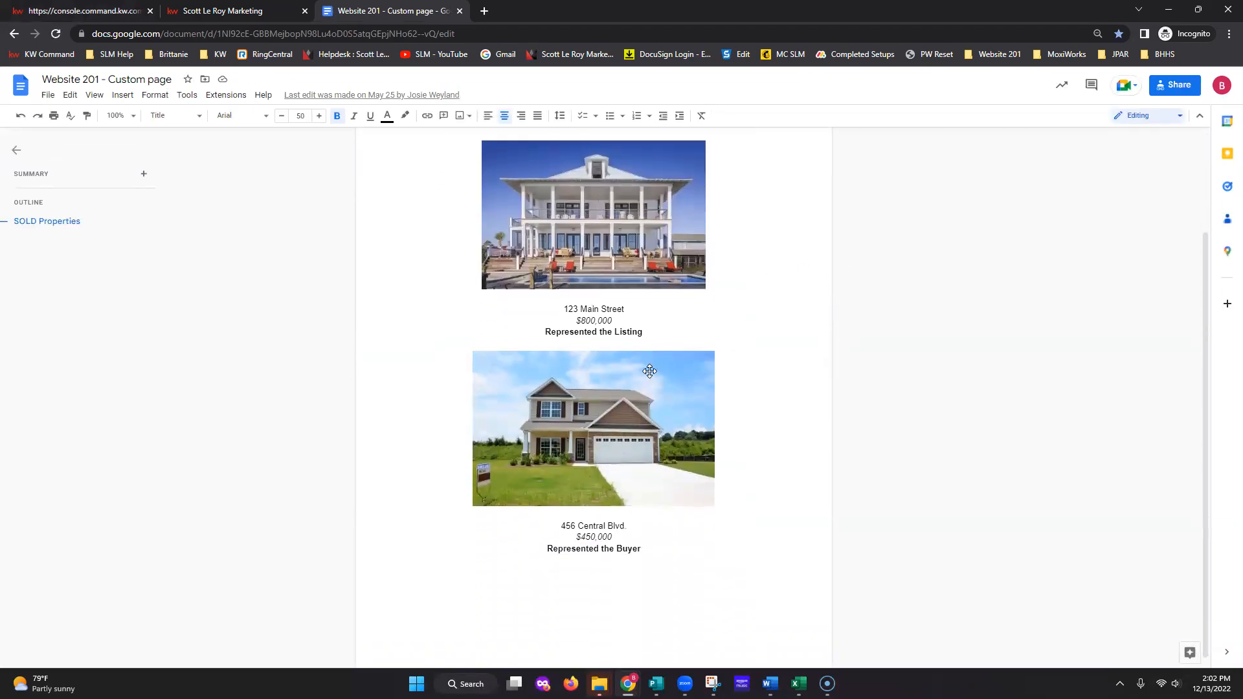
scroll(719, 246, "up", 3)
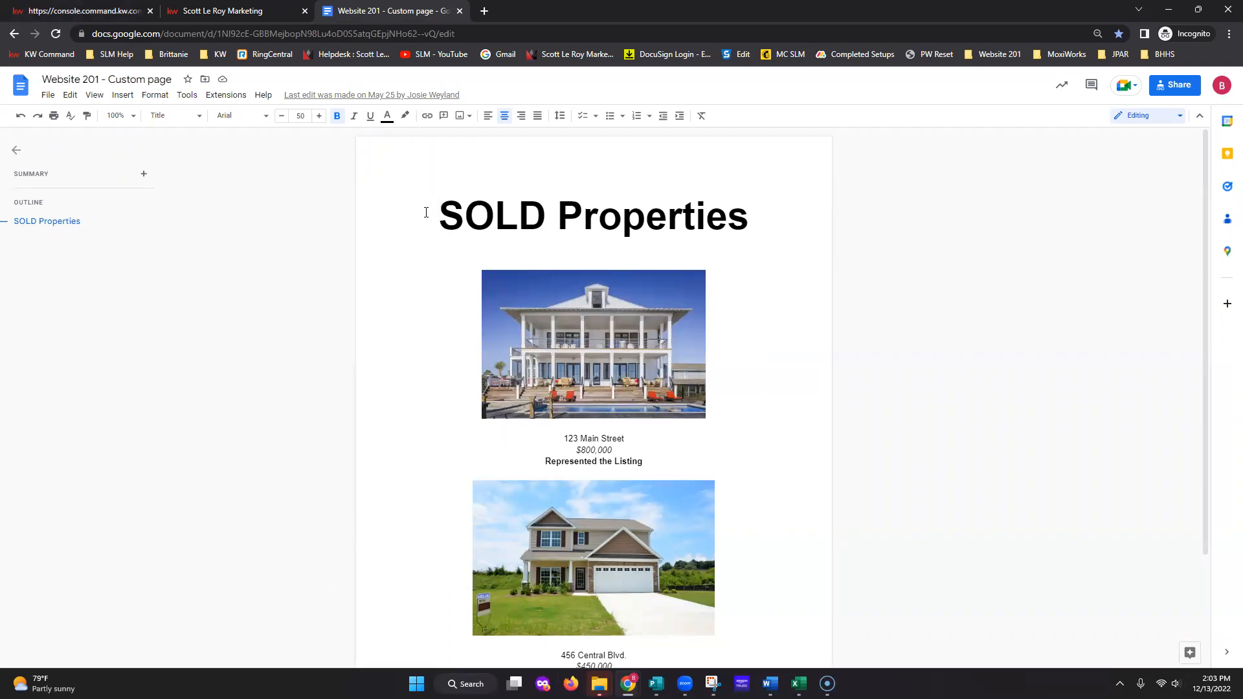
- Copy the whole SOLD Properties content from the Google Doc and paste it over the placeholder text in Test Page's text block
left_click_drag(439, 207, 720, 581)
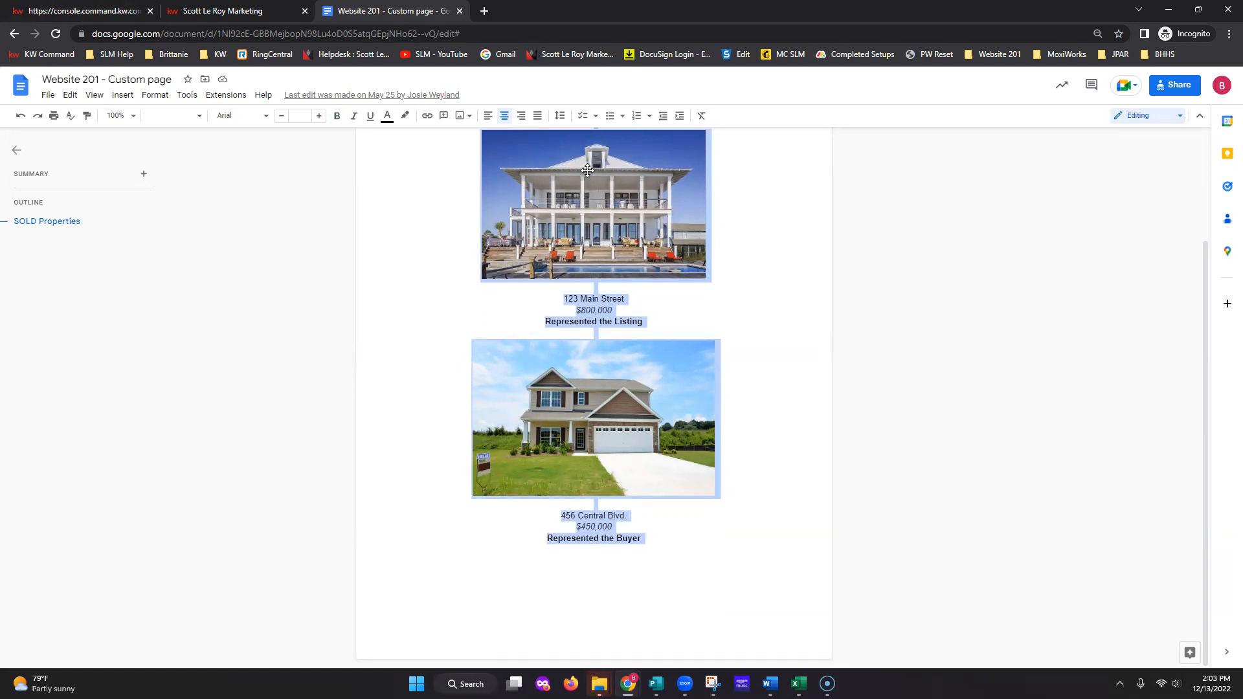
scroll(602, 266, "up", 2)
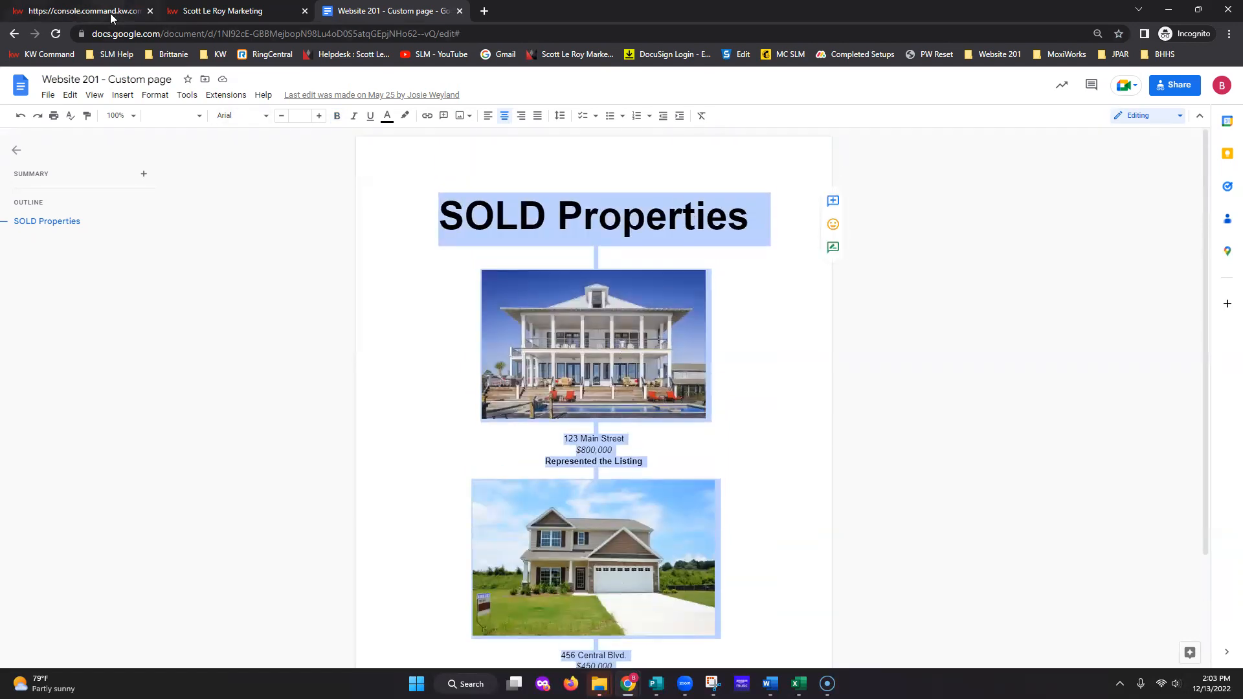
left_click(111, 17)
triple_click(84, 180)
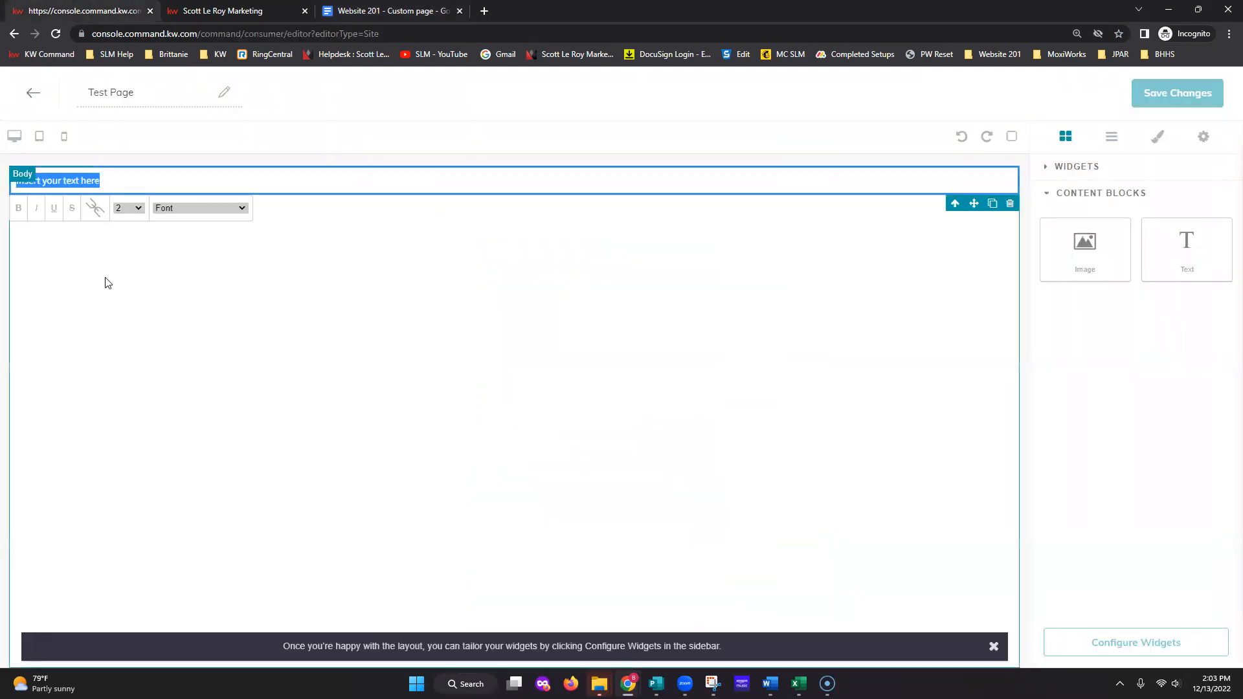
right_click(68, 178)
left_click(108, 244)
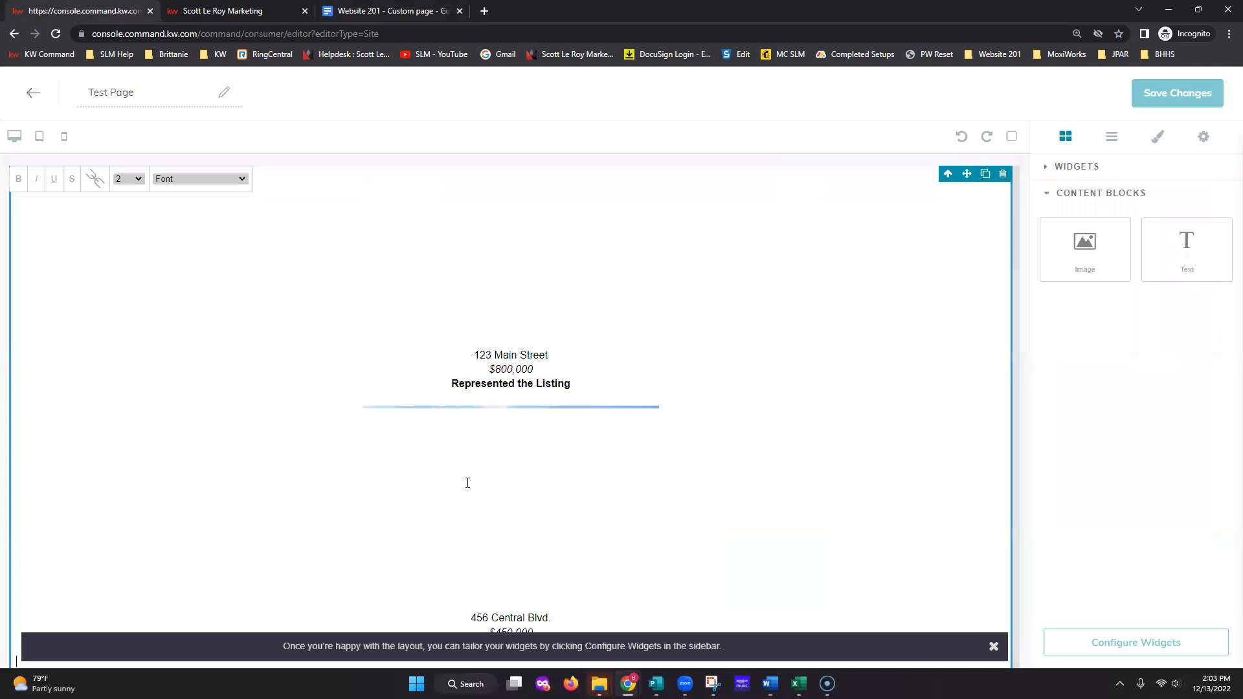
scroll(674, 548, "up", 2)
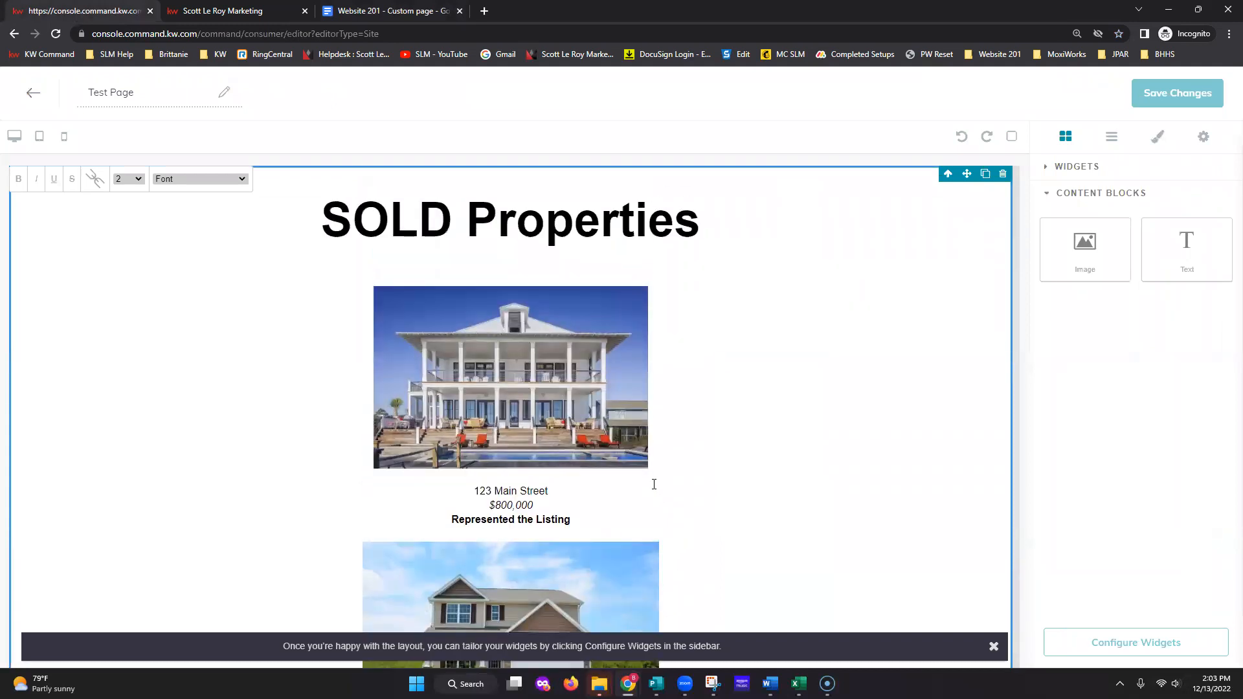
scroll(654, 484, "down", 5)
scroll(654, 489, "down", 1)
scroll(654, 489, "up", 6)
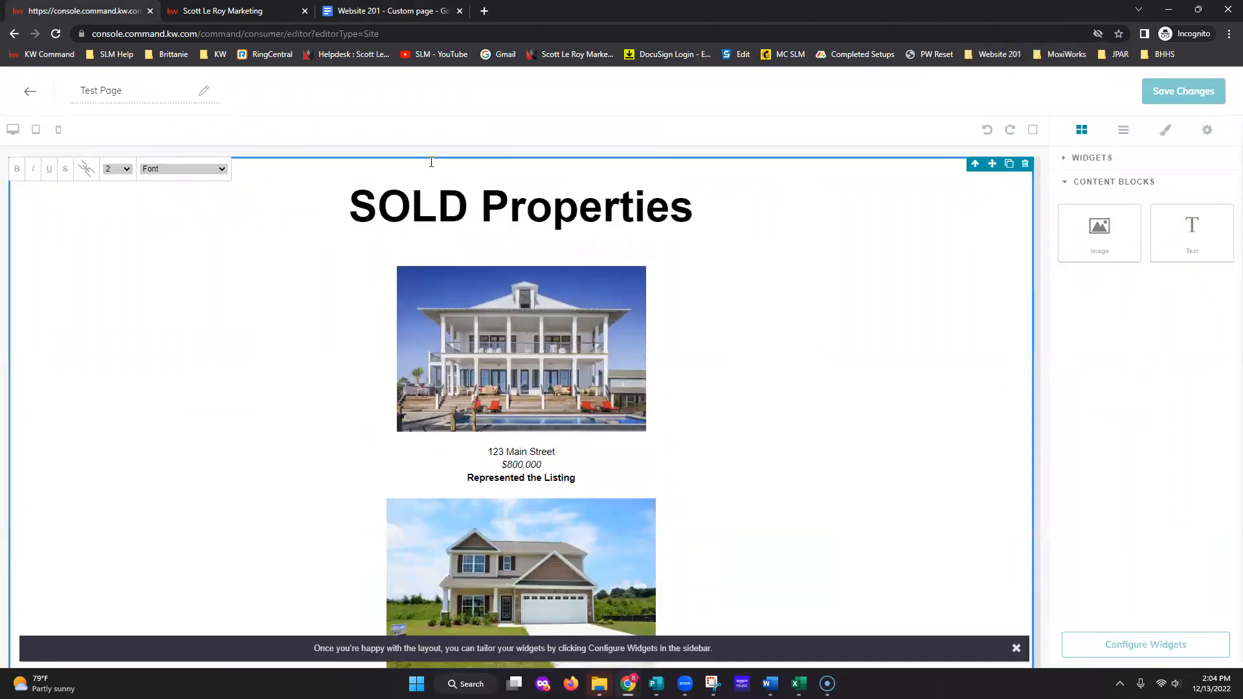
- Return to the "Website 201 - Custom page" Google Doc and examine the available options for inserting an image
left_click(385, 11)
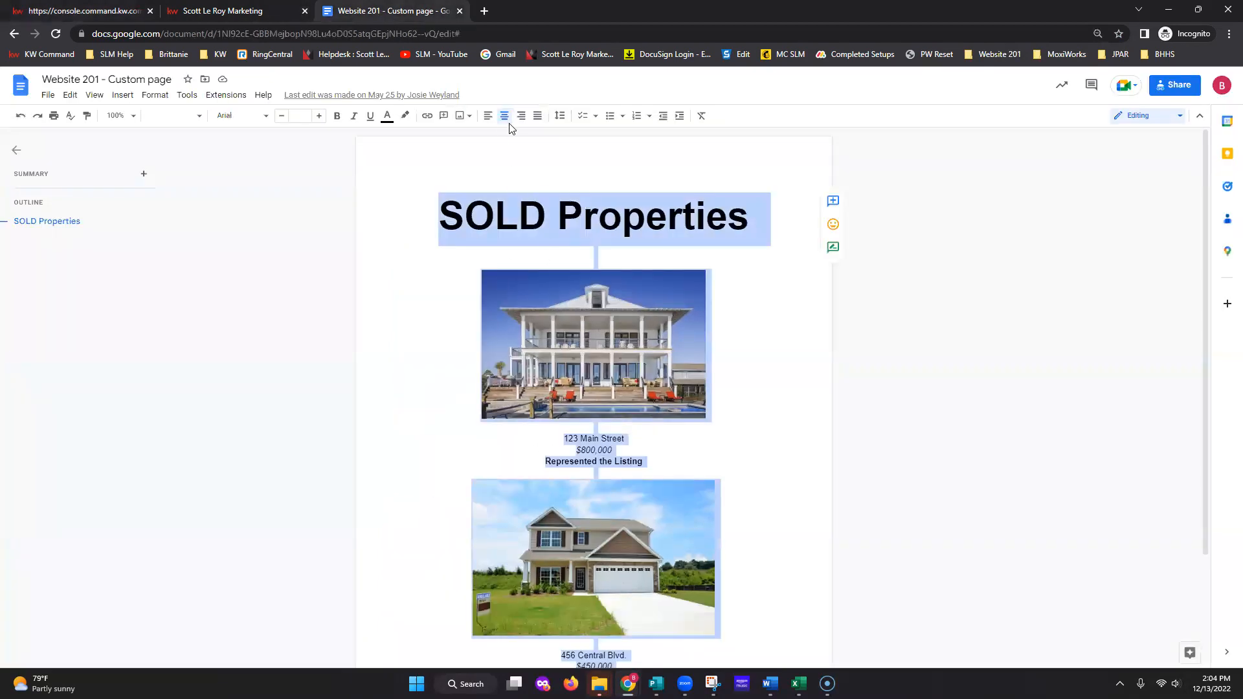
left_click(793, 398)
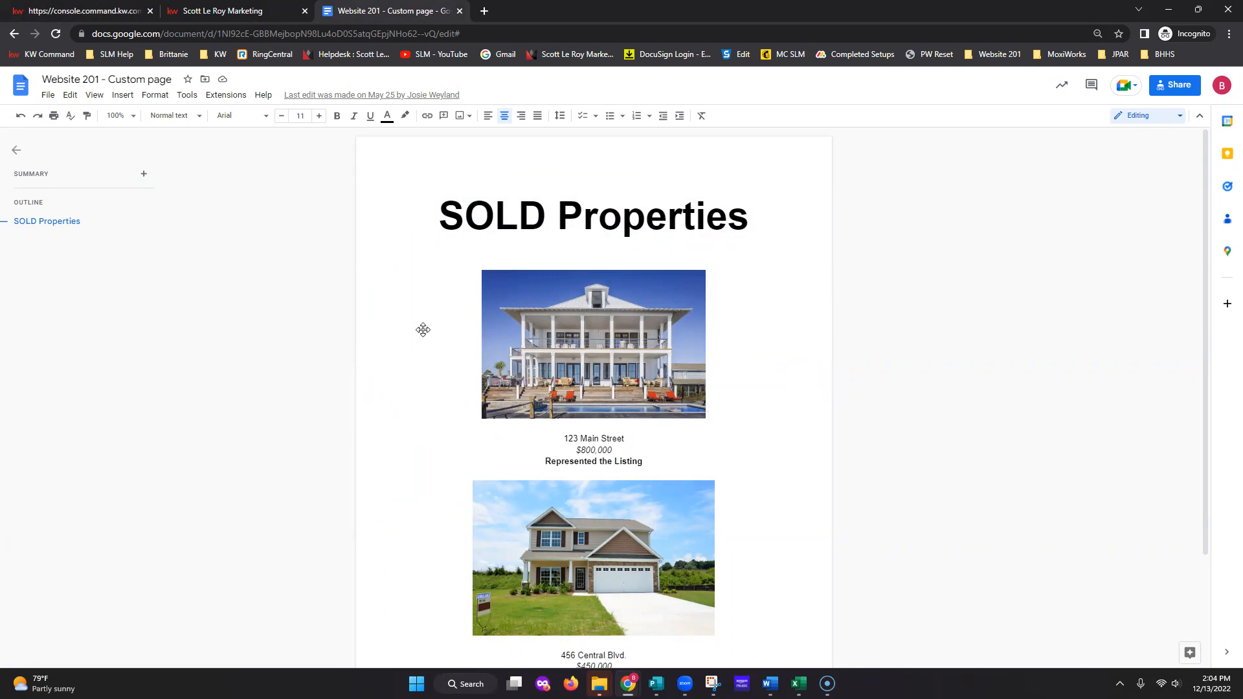
left_click(118, 97)
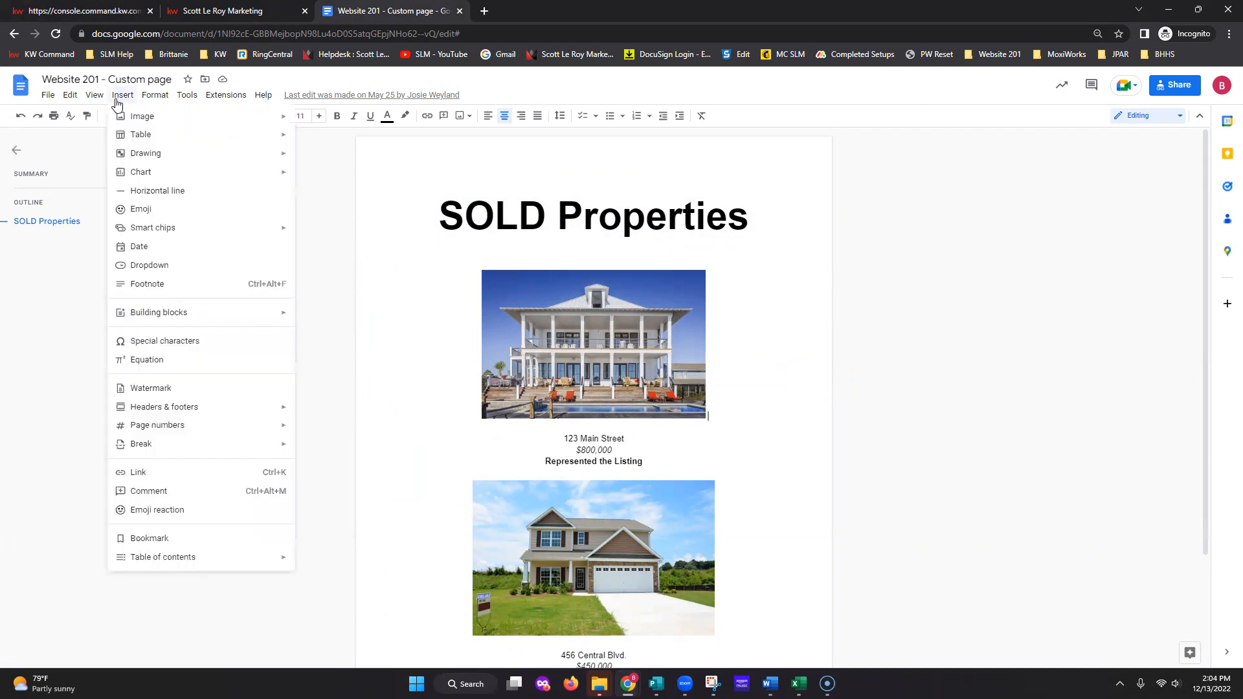
mouse_move(144, 120)
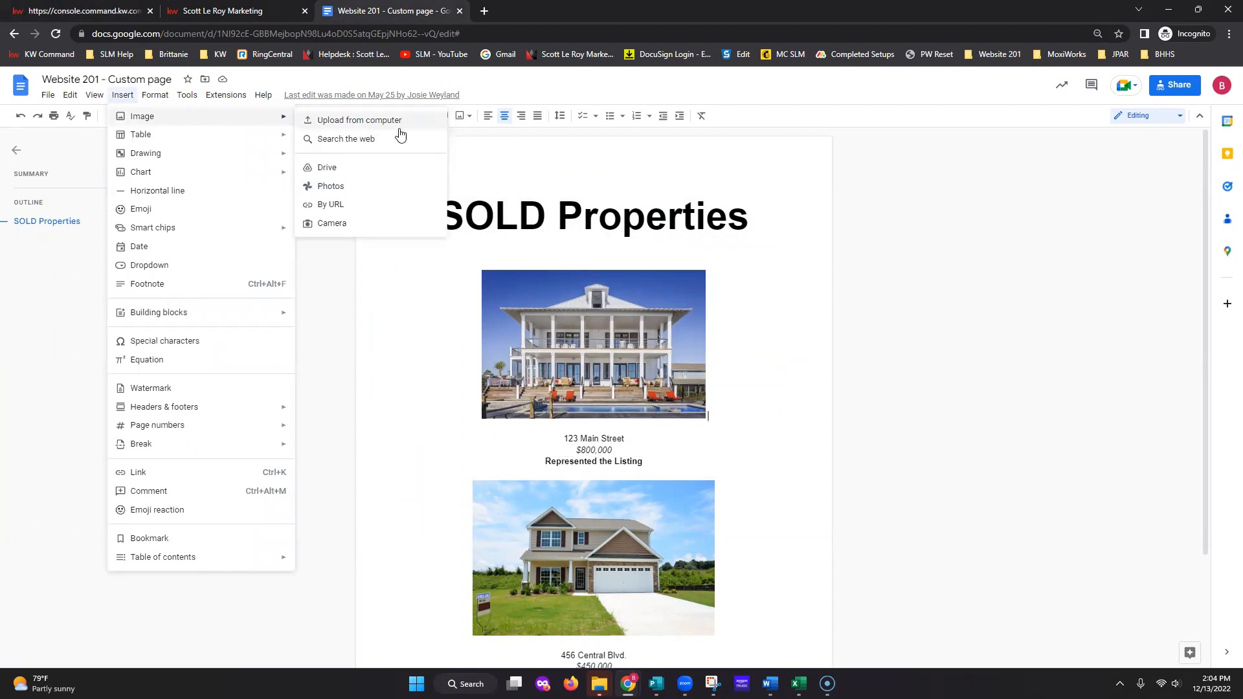
left_click(758, 305)
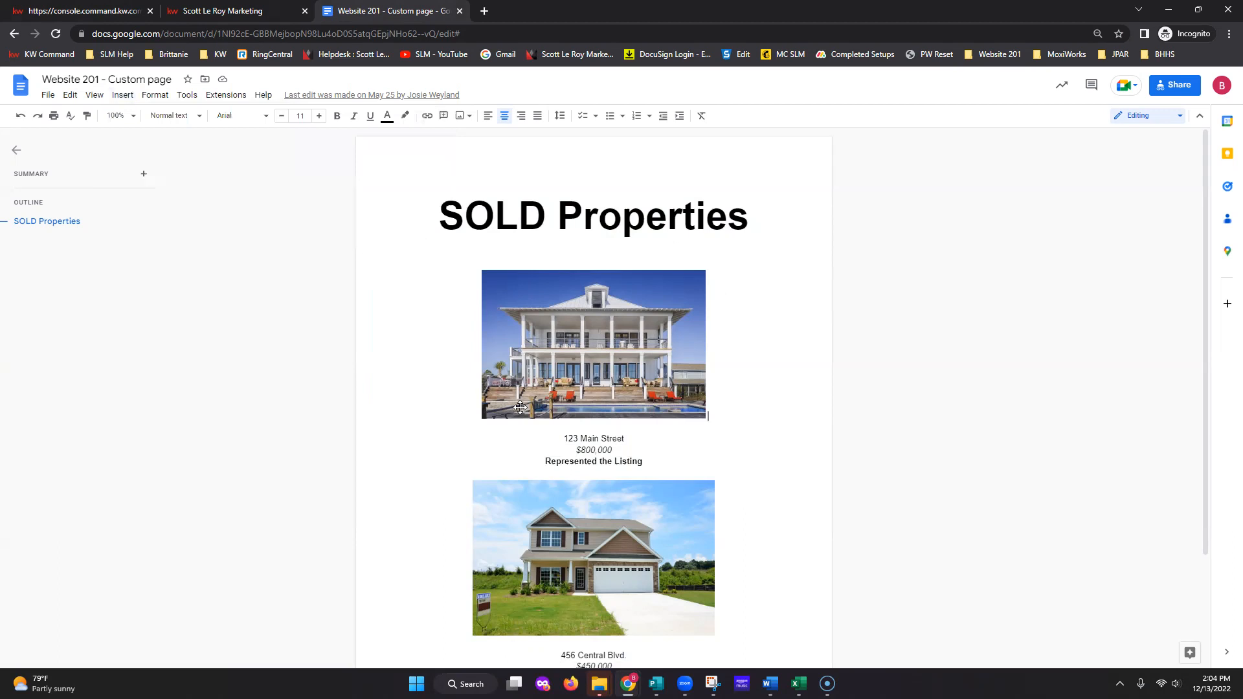
- Slightly enlarge the 123 Main Street house image in the Google Doc and review the SOLD Properties layout
left_click(604, 374)
left_click_drag(585, 343, 706, 418)
left_click(747, 410)
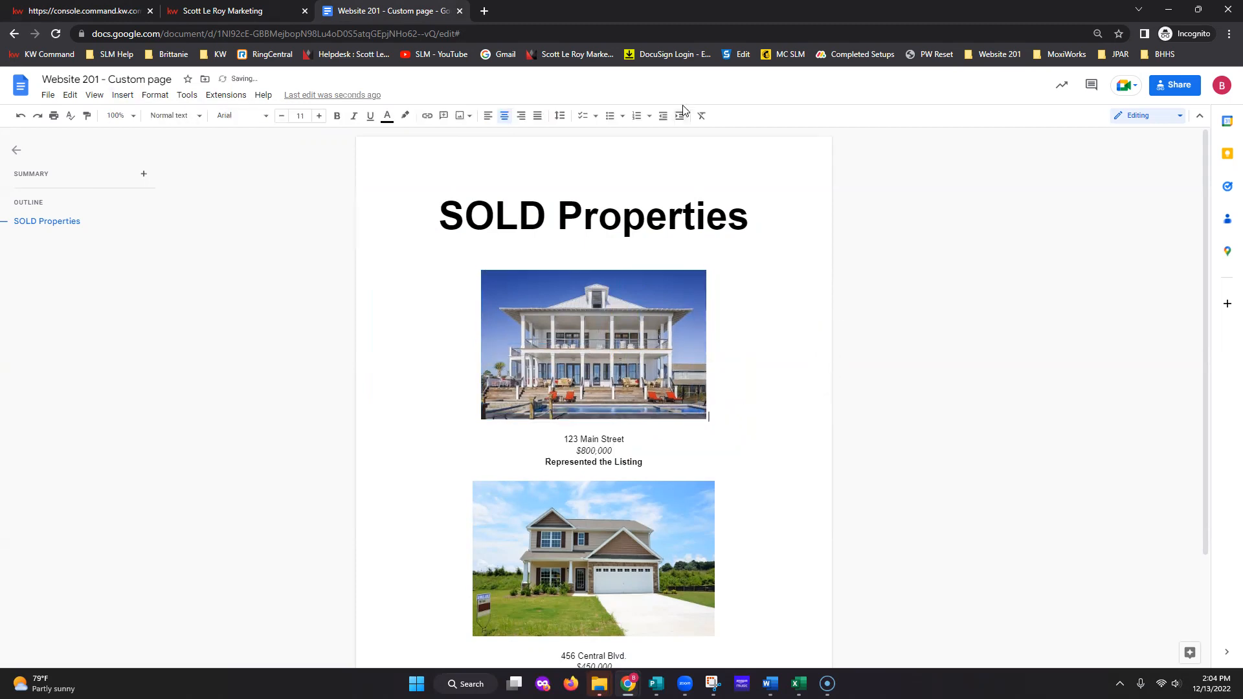
scroll(693, 498, "down", 2)
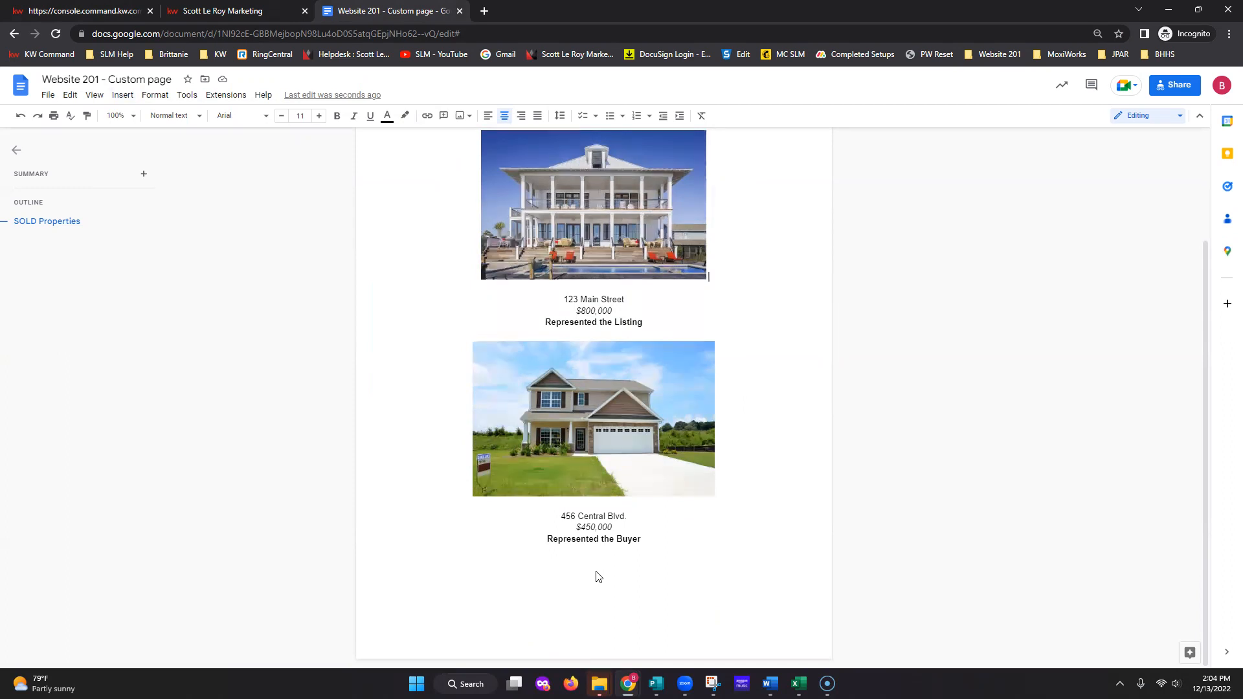
- Back in Command, replace Test Page's text block with a new Text block and paste the SOLD Properties content over its placeholder
left_click(97, 11)
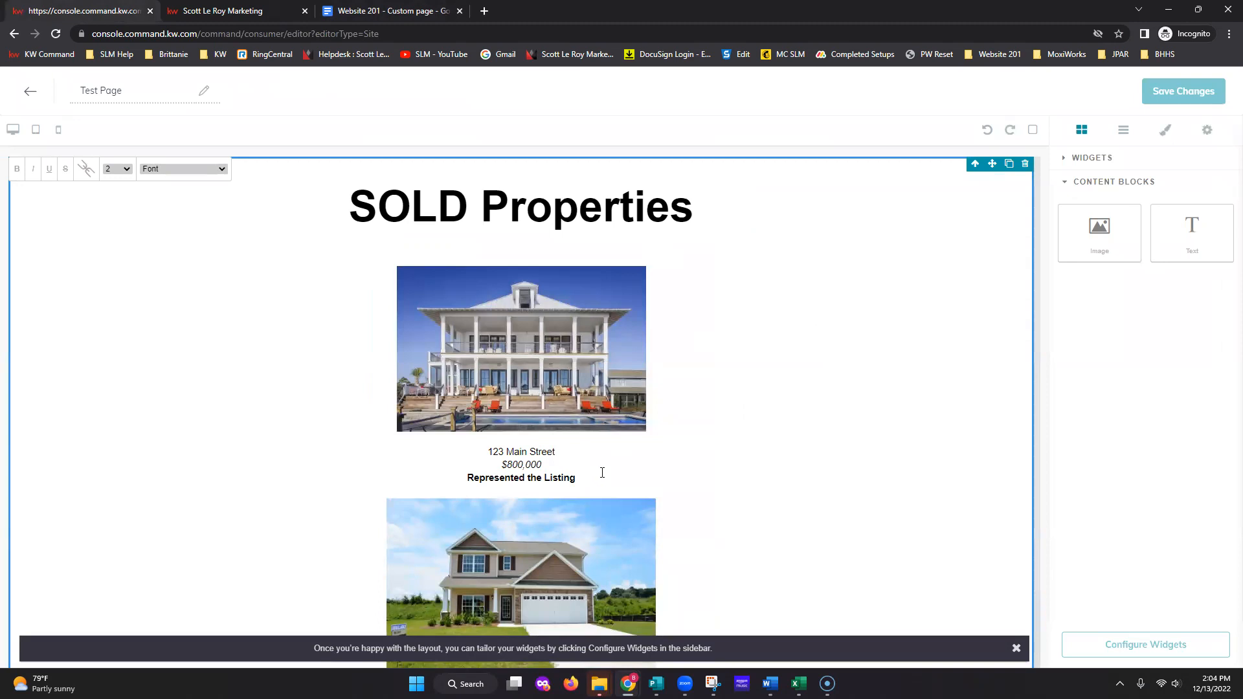
left_click(645, 214)
triple_click(635, 206)
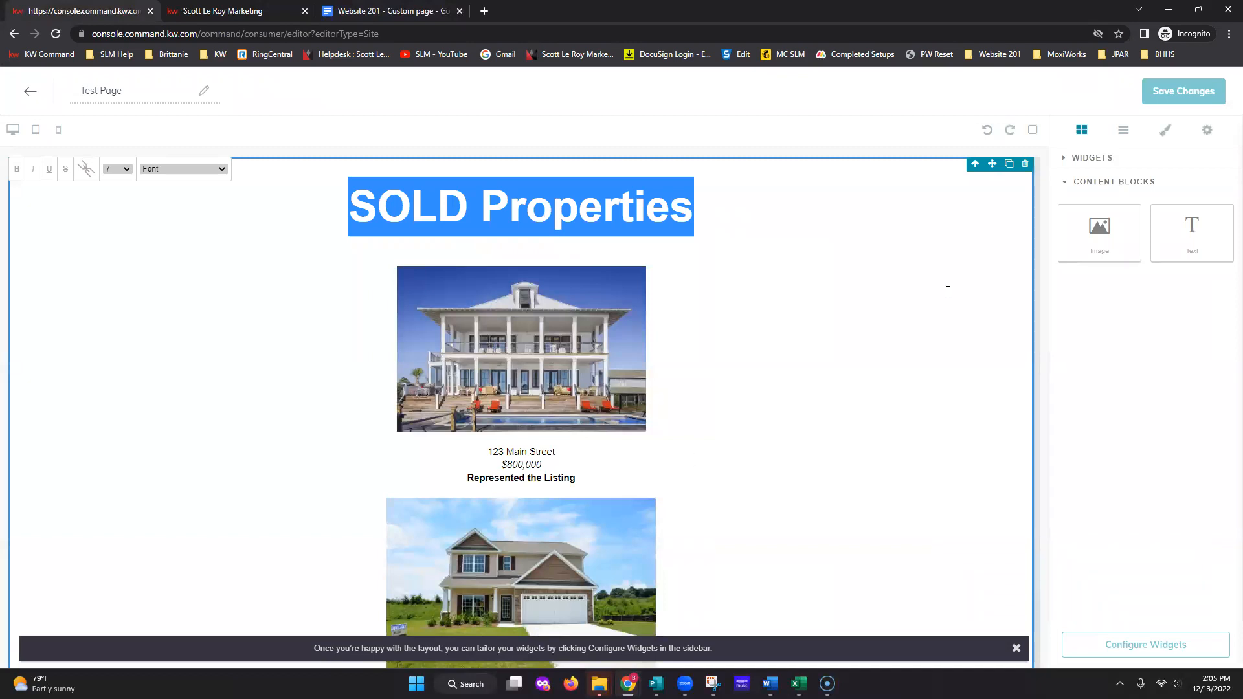
left_click(1024, 163)
left_click_drag(1185, 225, 183, 191)
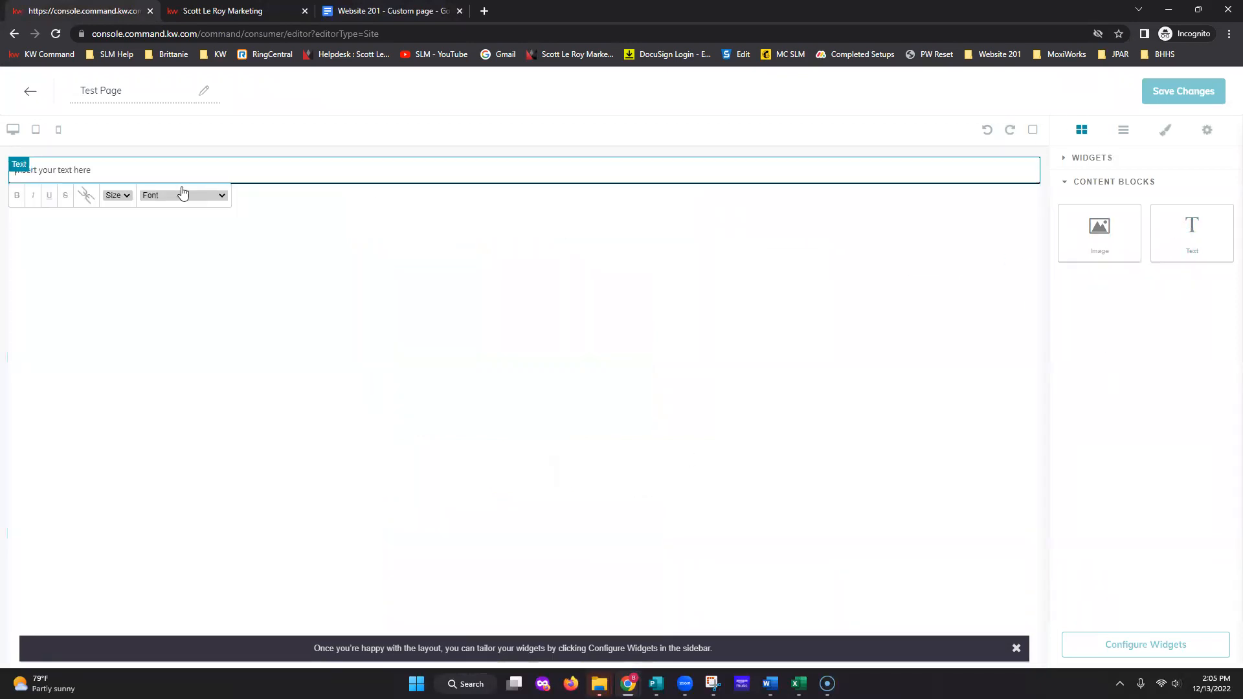
triple_click(95, 170)
right_click(94, 168)
left_click(154, 231)
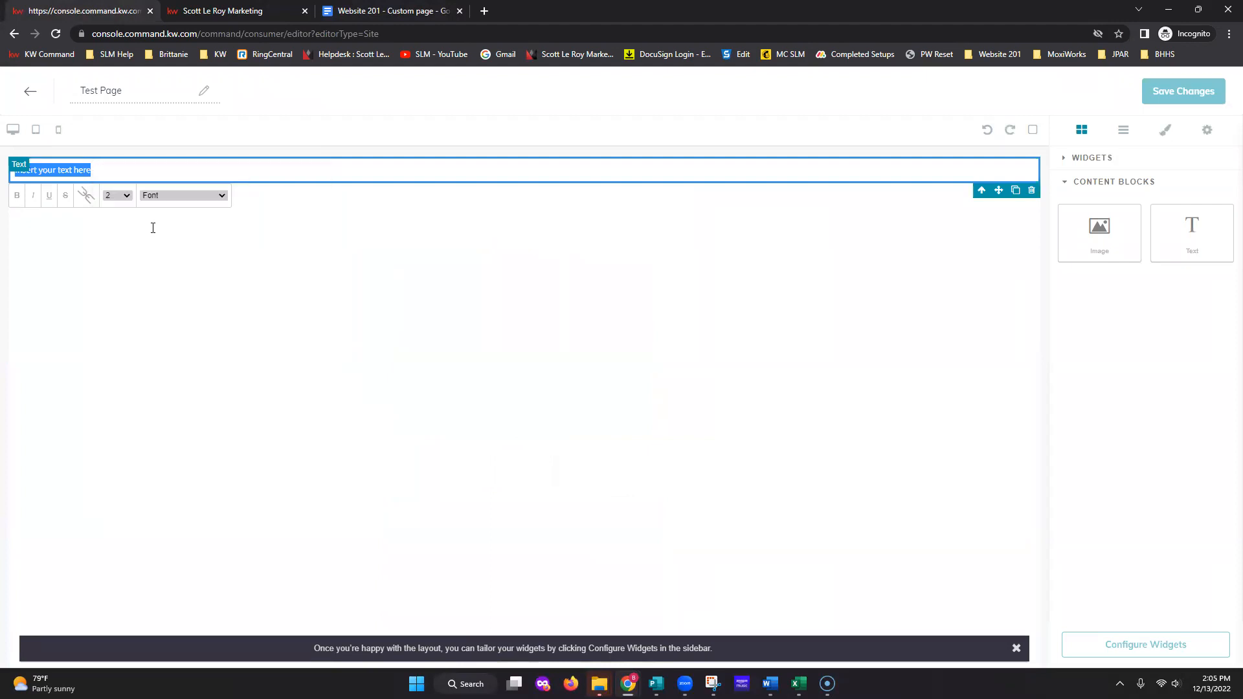
- Return to the "Website 201 - Custom page" Google Doc and examine its download formats, file-opening dialog and highlight colors
left_click(427, 12)
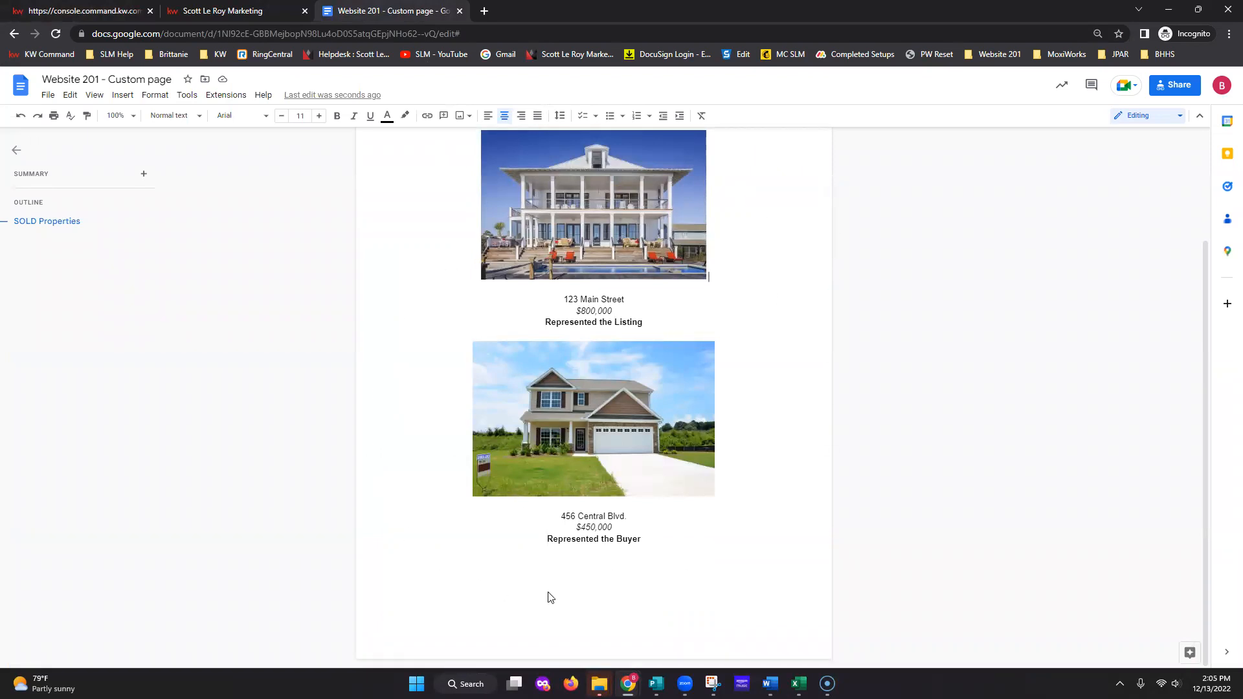
left_click(43, 97)
mouse_move(103, 220)
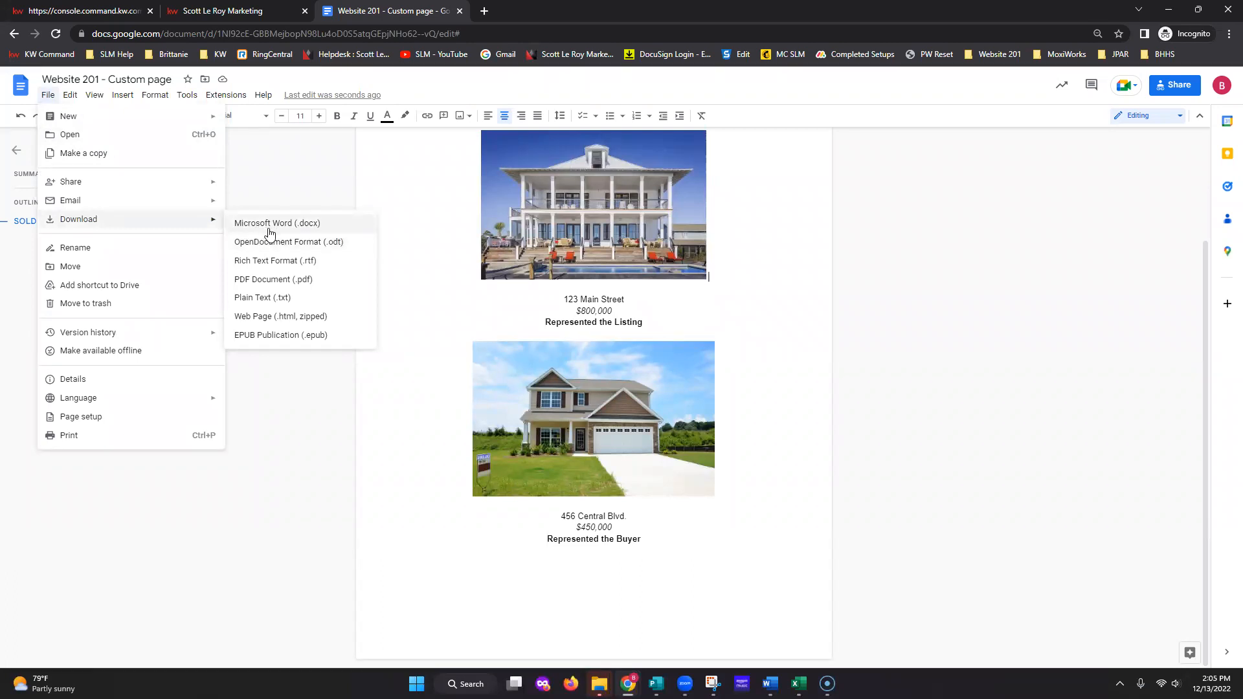
left_click(297, 174)
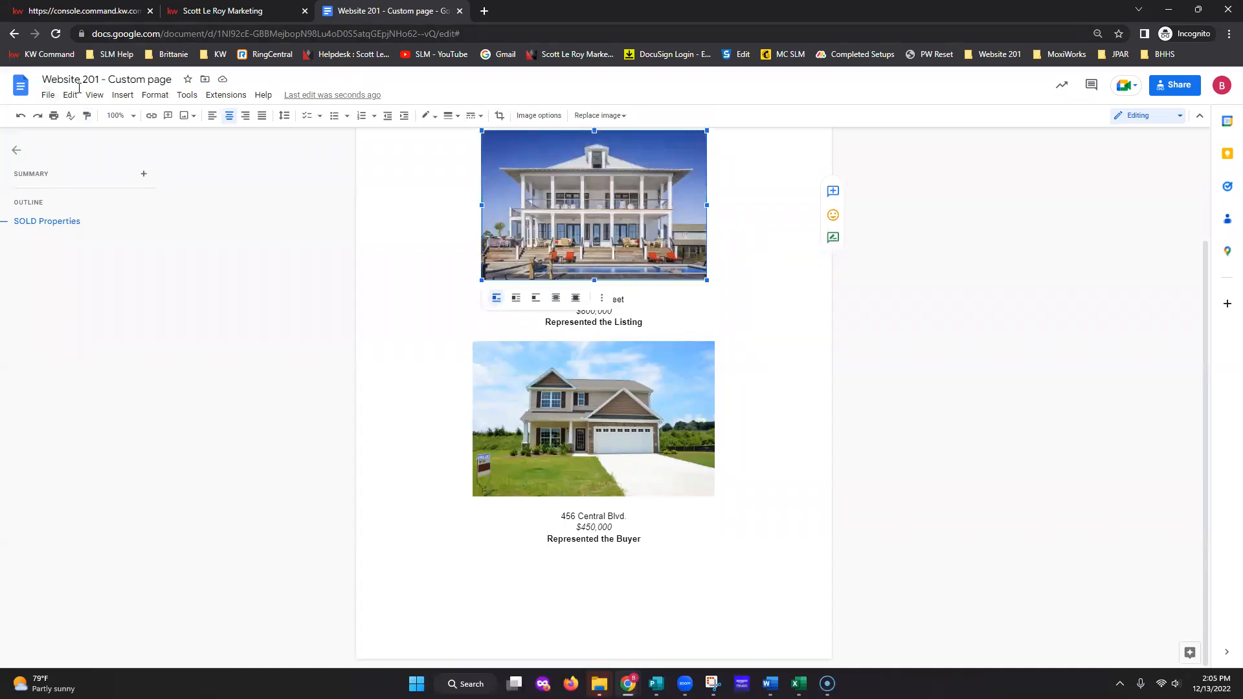
left_click(48, 96)
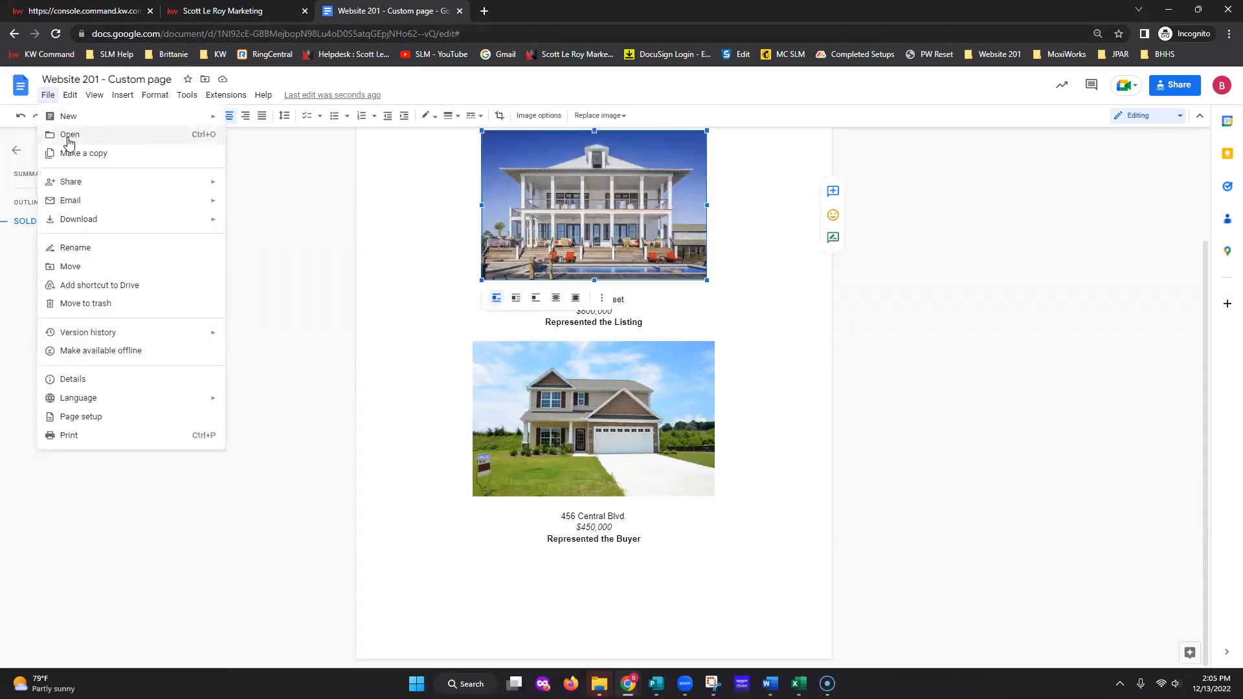
left_click(69, 137)
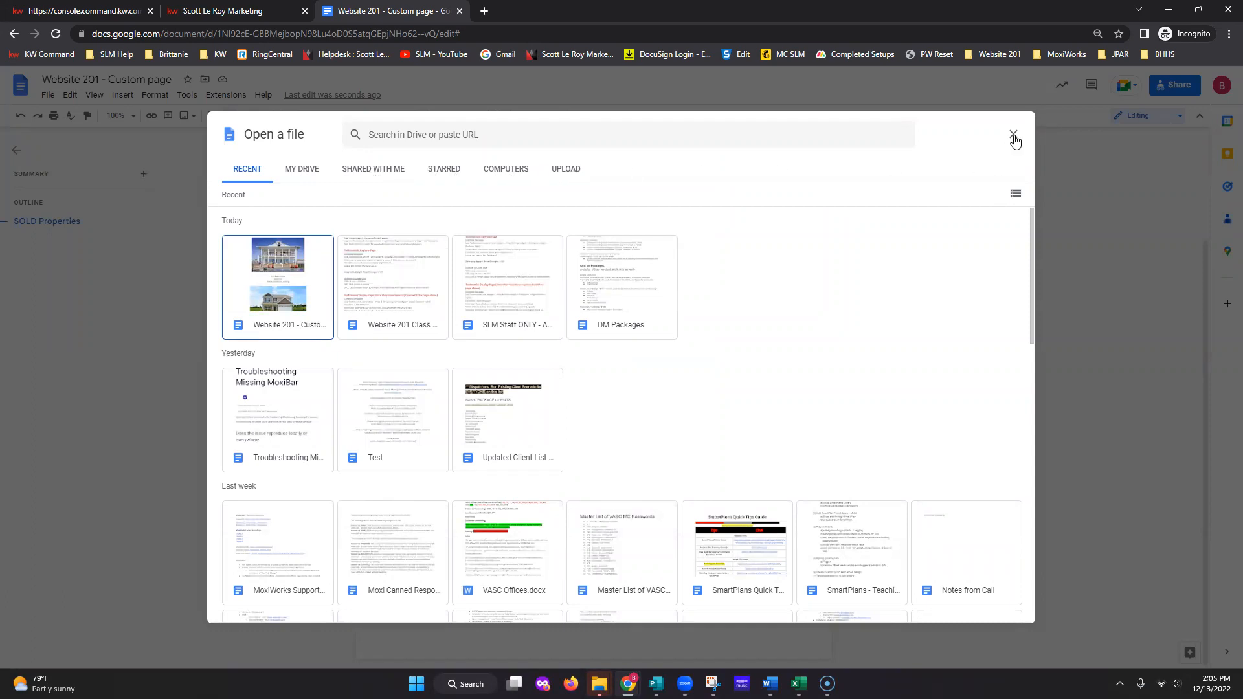
left_click(1014, 136)
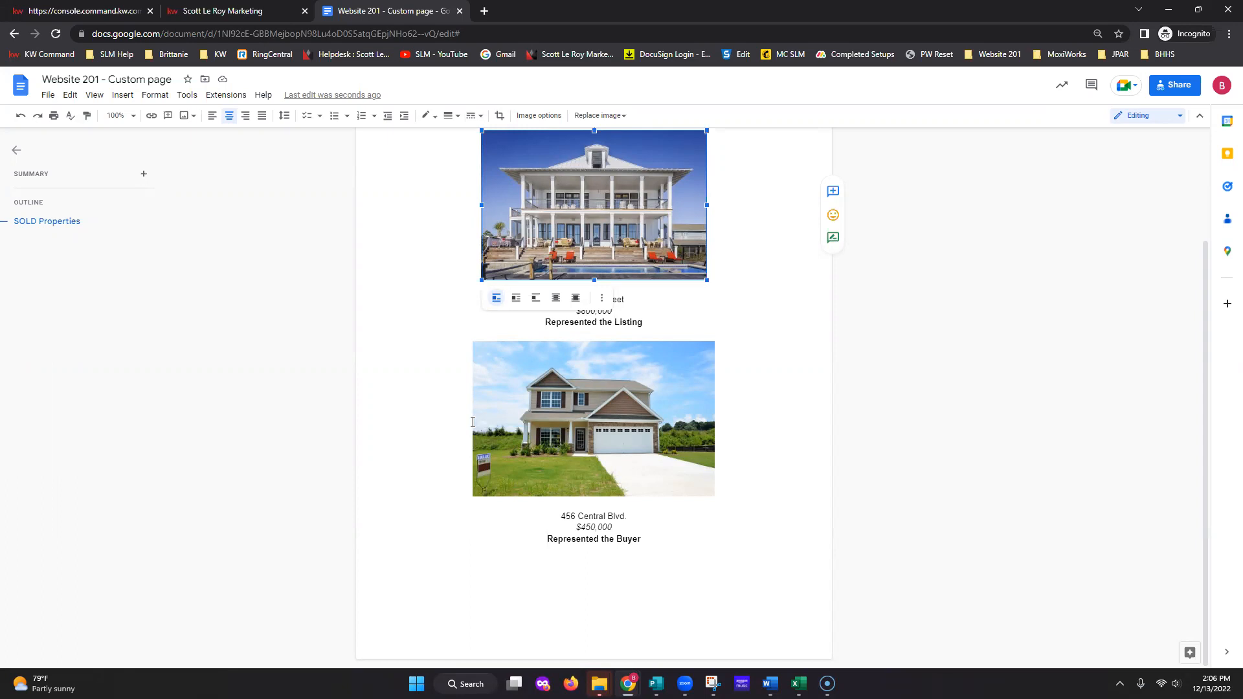
left_click(778, 322)
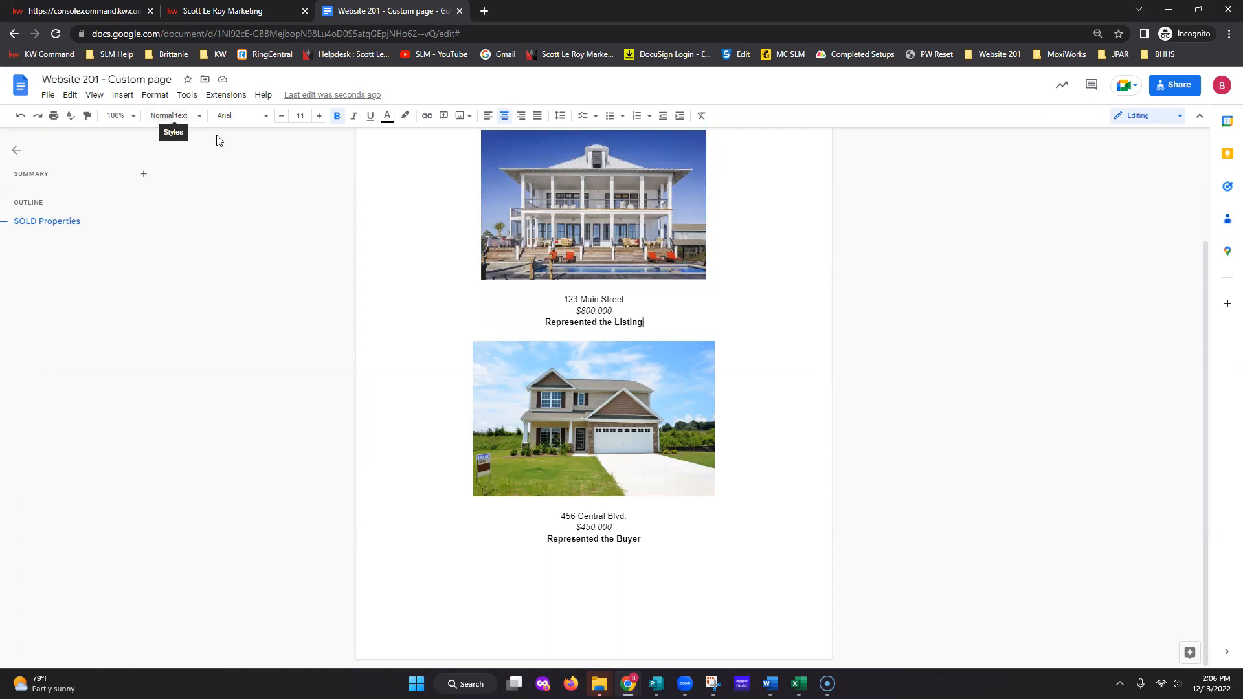
left_click(404, 116)
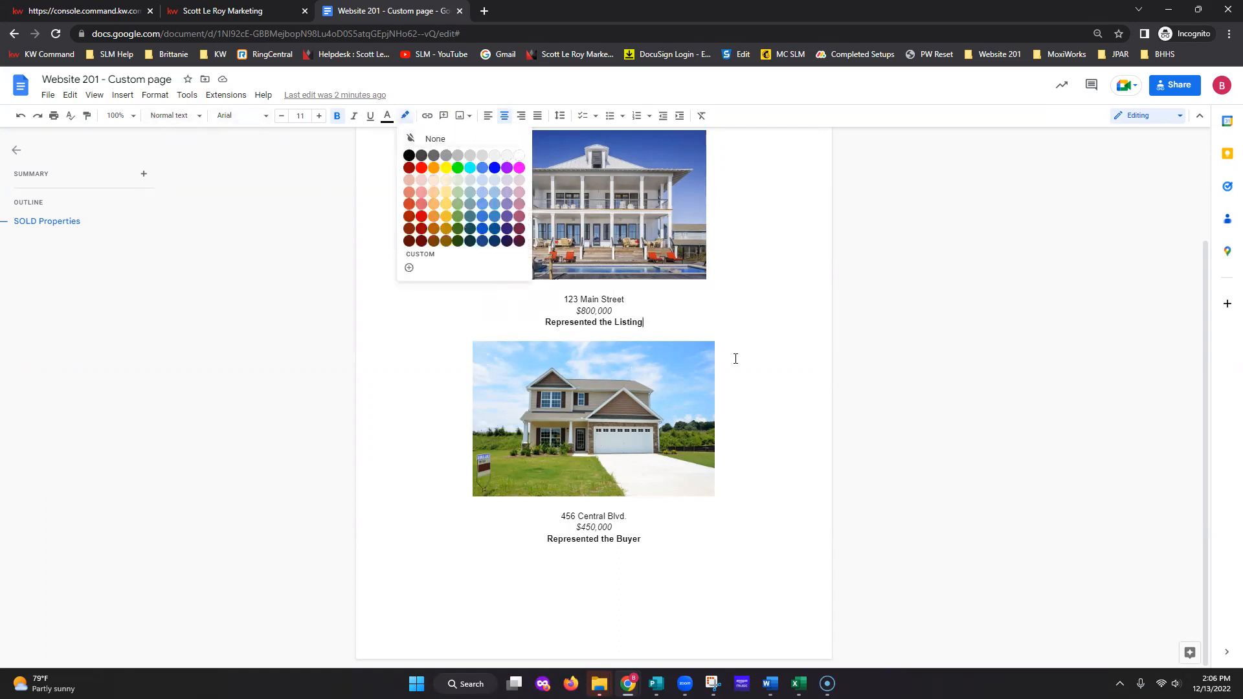
left_click(754, 360)
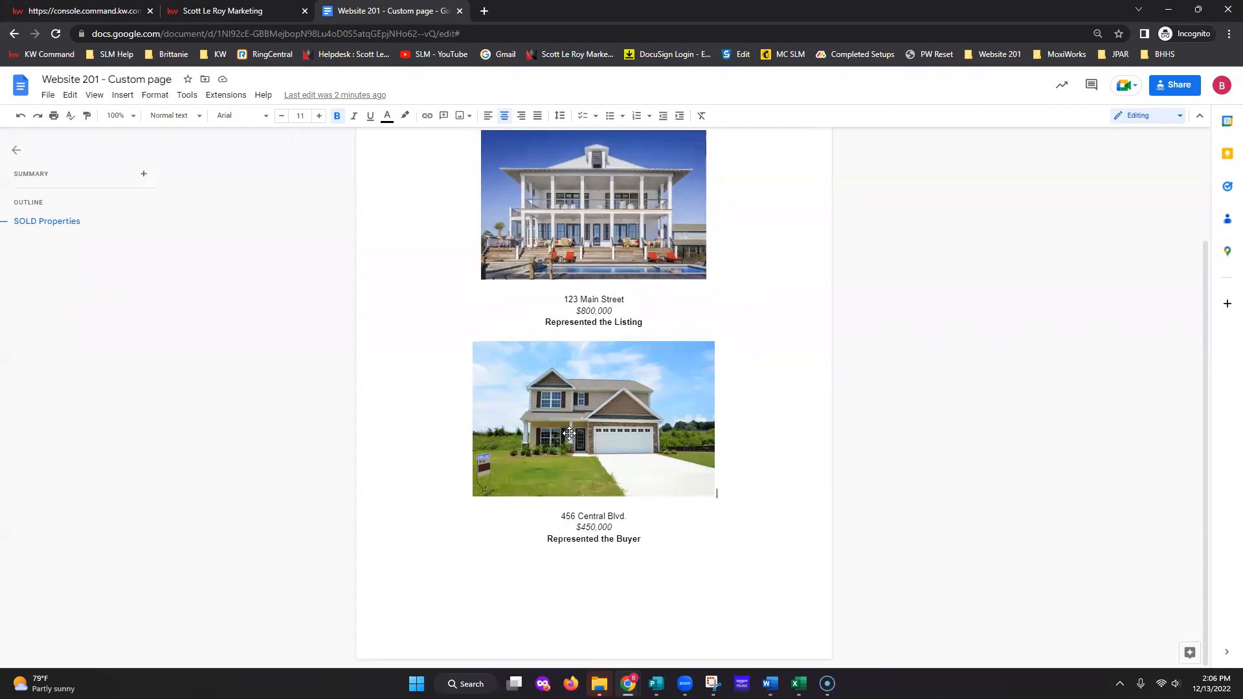
- Switch back to Test Page in Command and add the Download My App widget below the 456 Central Blvd. price
left_click(76, 11)
scroll(915, 313, "up", 1)
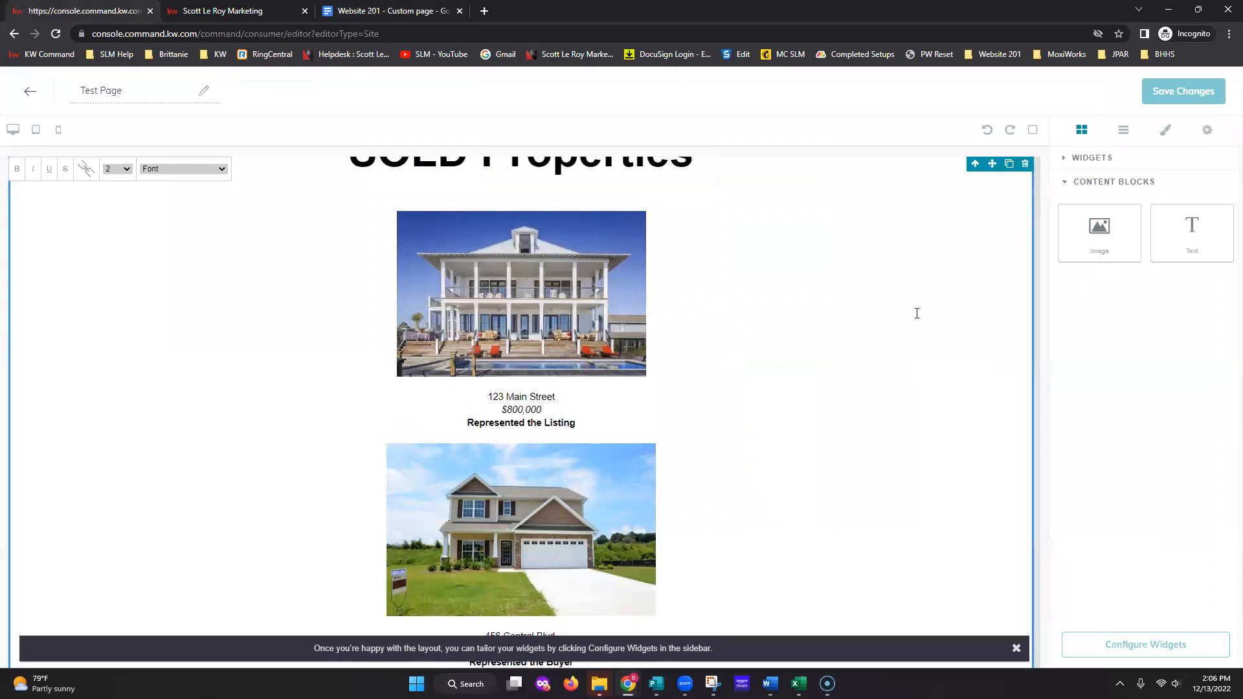
left_click(1078, 159)
scroll(1012, 527, "down", 1)
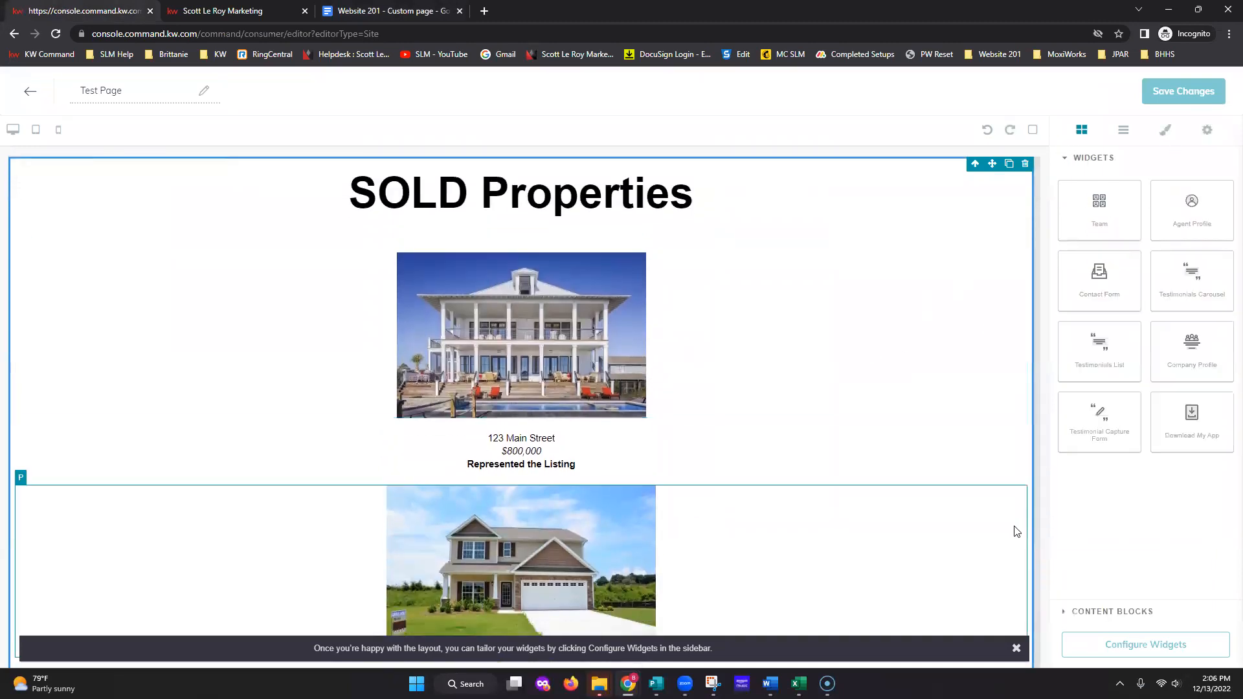
left_click_drag(1194, 425, 907, 635)
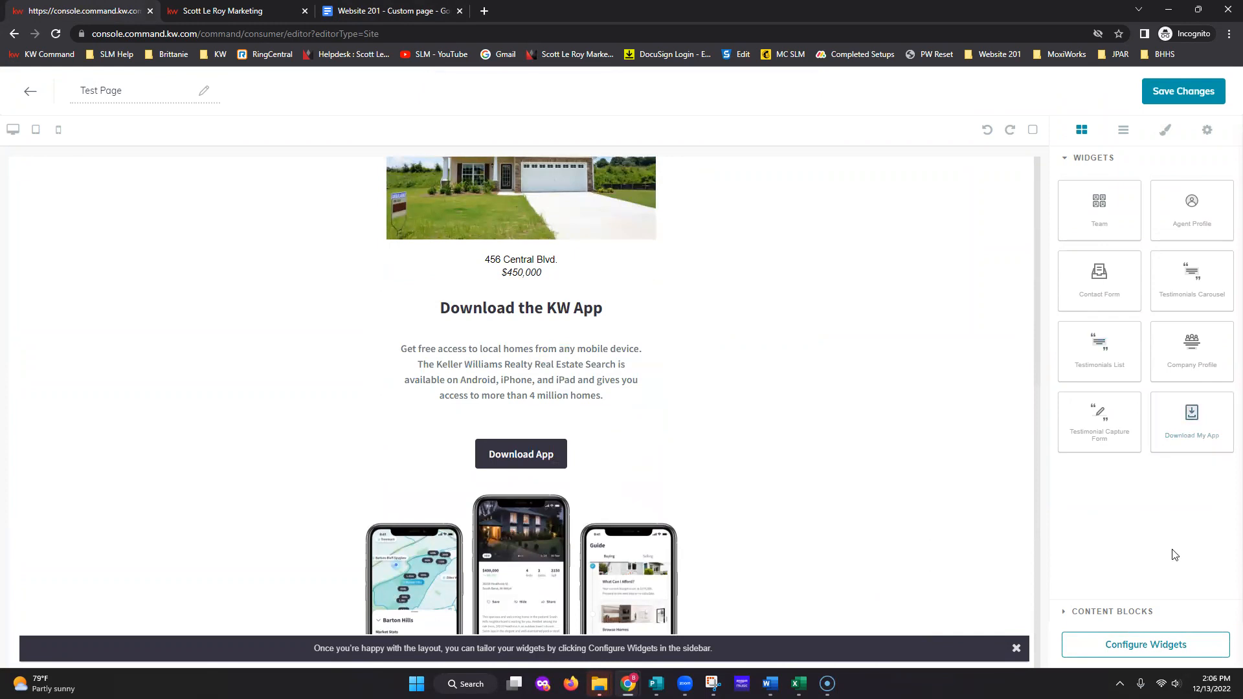
scroll(979, 411, "up", 5)
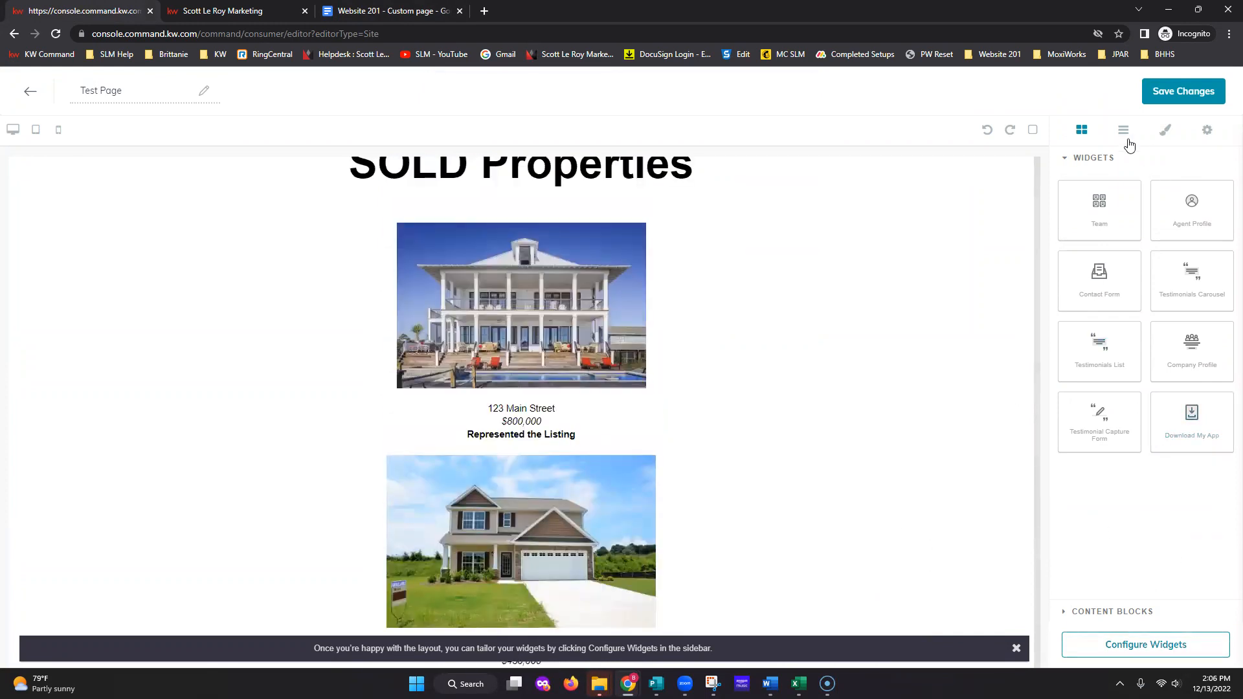
left_click(1094, 157)
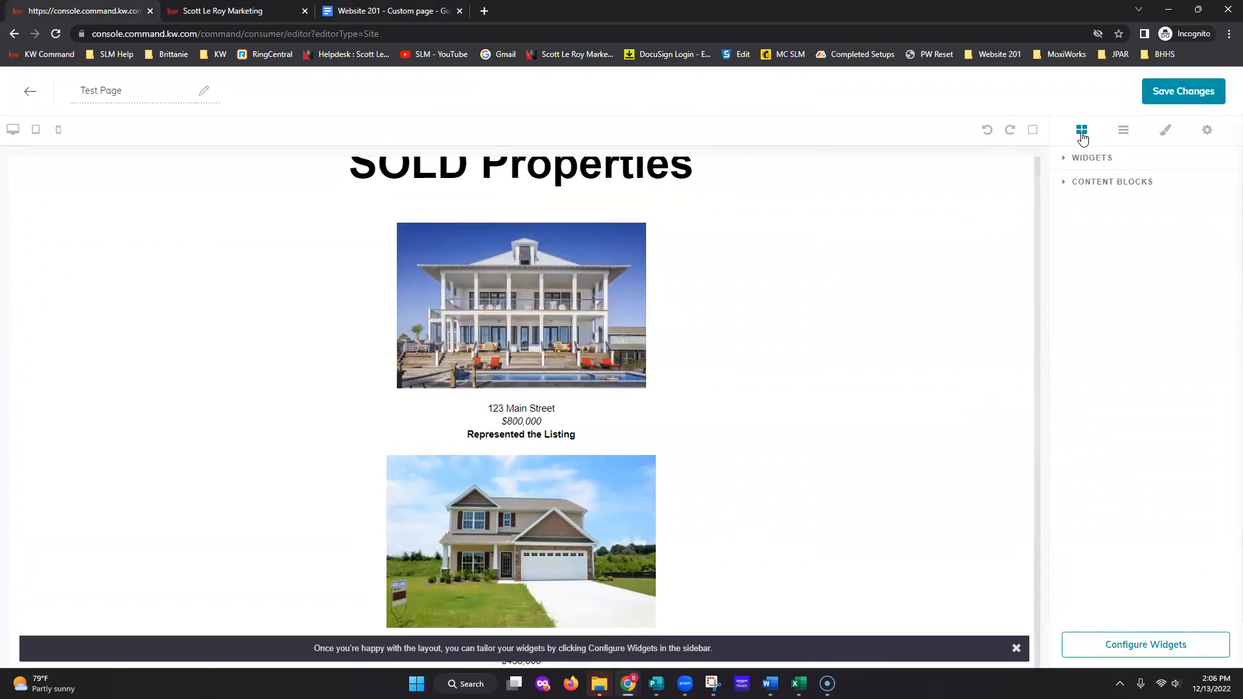
- Examine Test Page's layer structure under Body, hiding and showing the Text and Span layers and reviewing the full page
left_click(1123, 130)
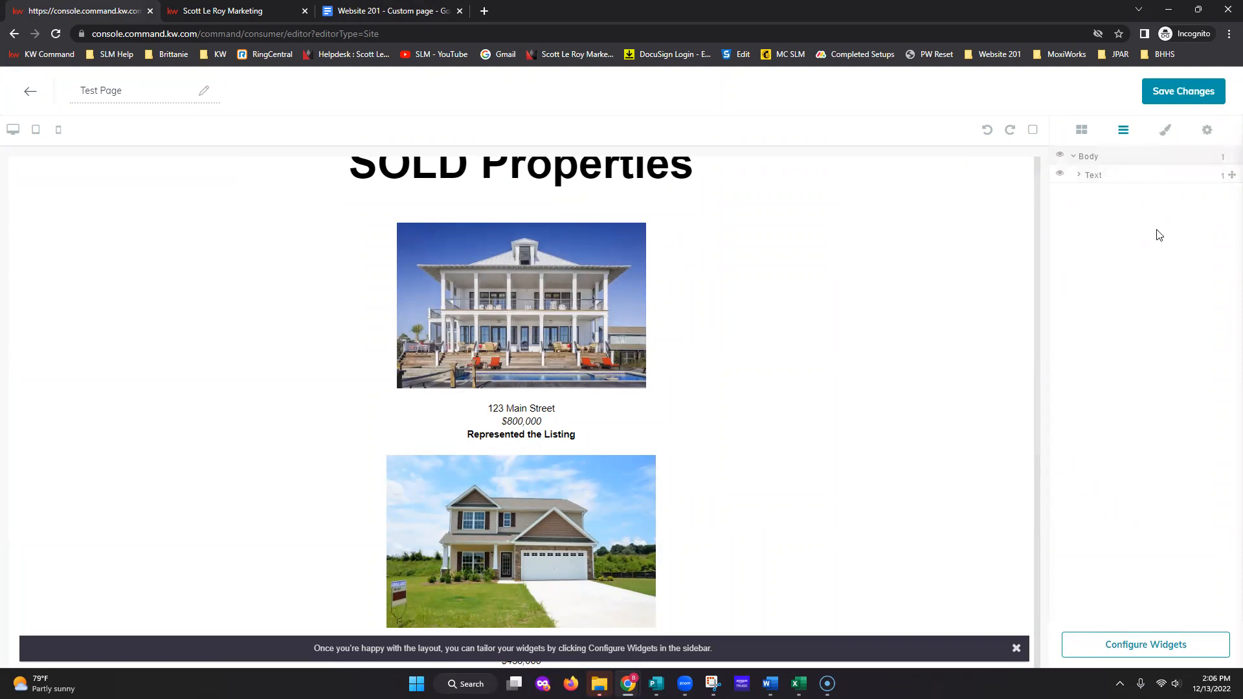
left_click(1074, 157)
left_click(1079, 177)
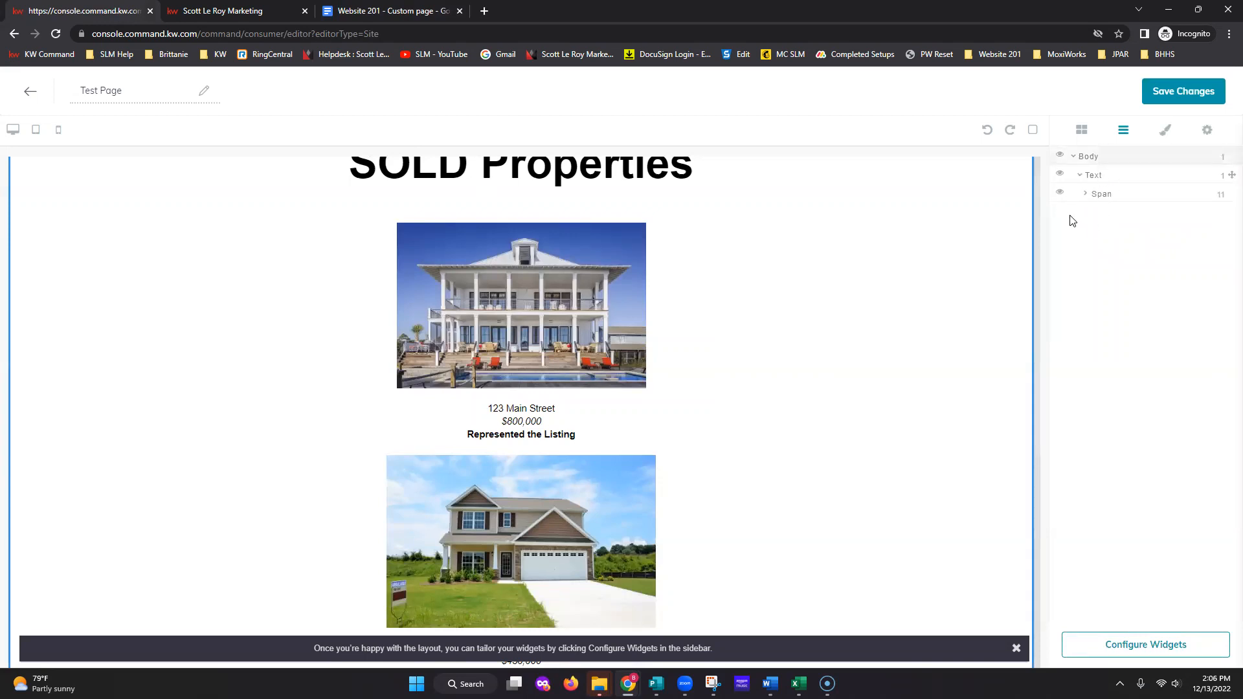
scroll(968, 499, "down", 5)
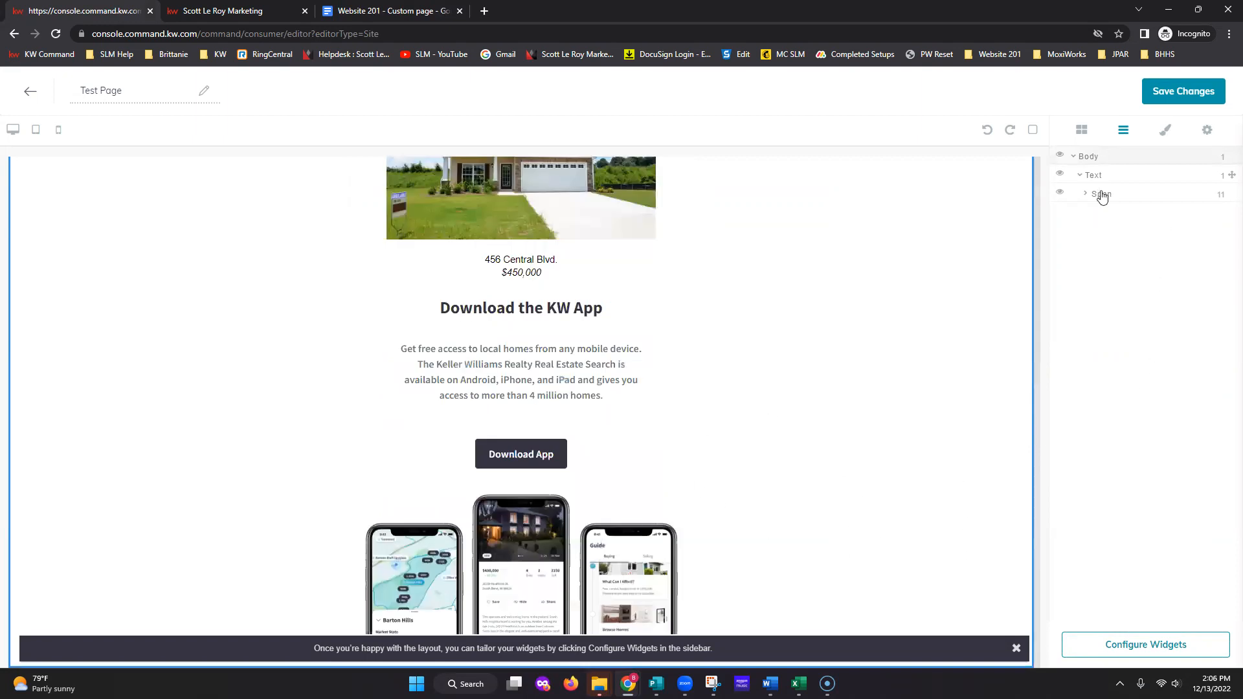
left_click(1059, 175)
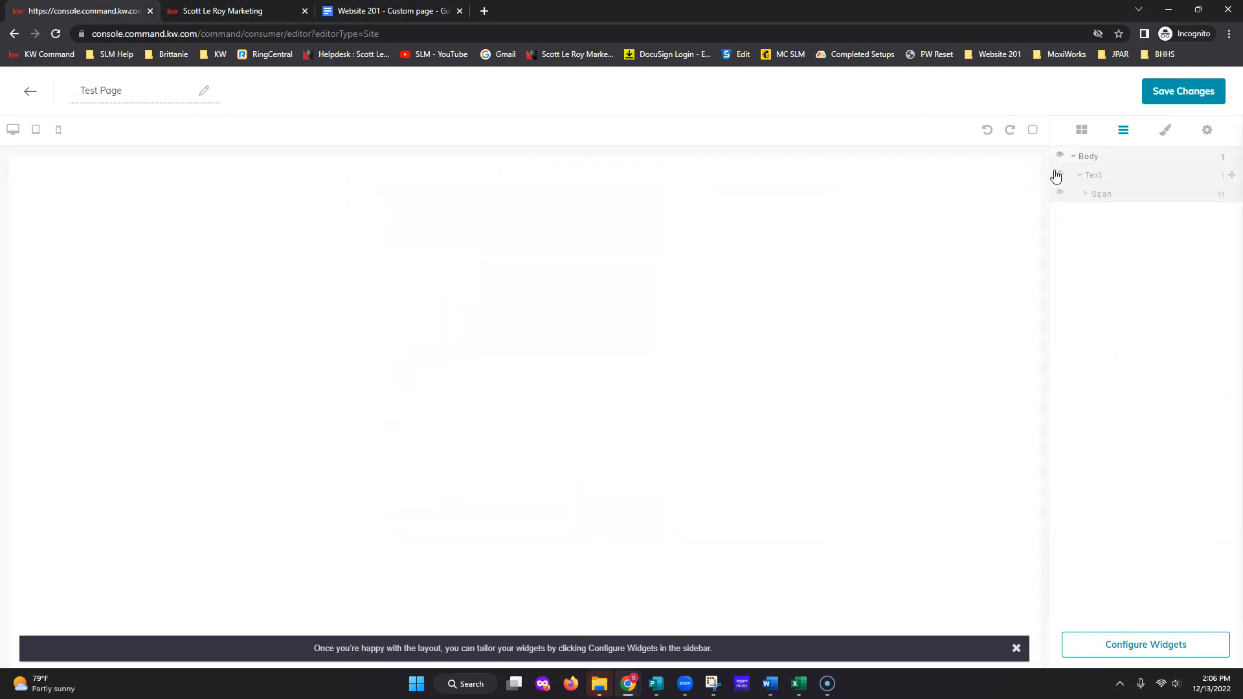
left_click(1057, 175)
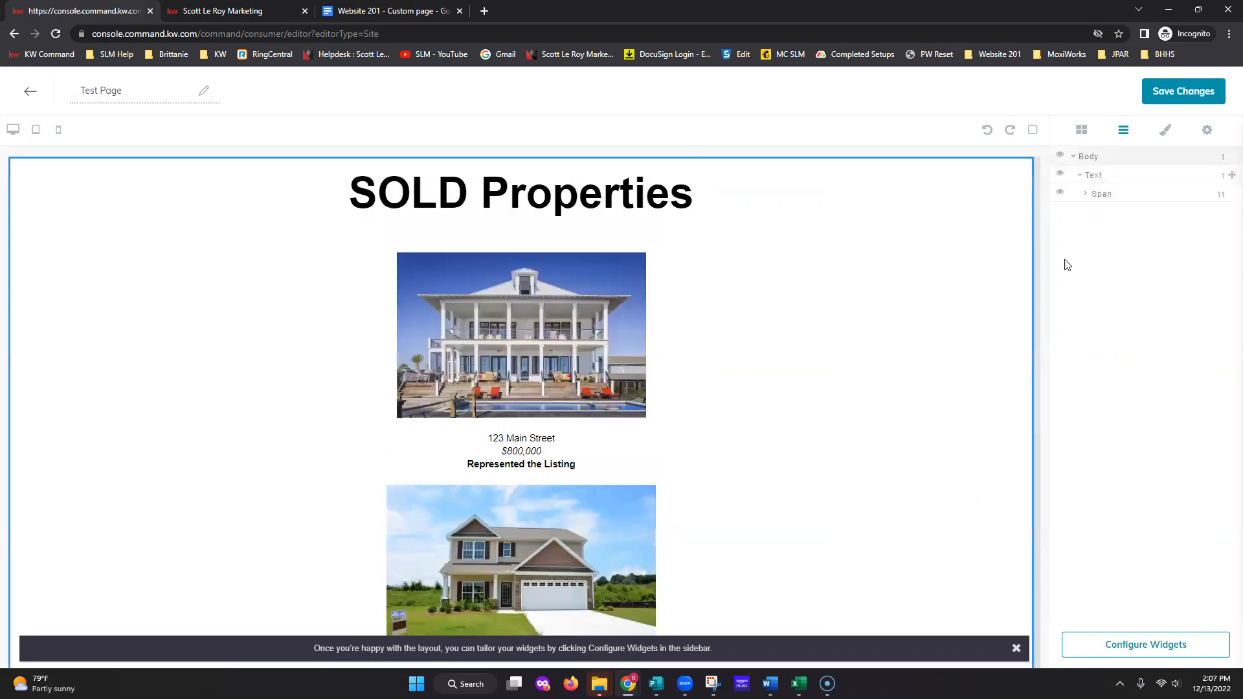
left_click(1060, 193)
left_click(1061, 195)
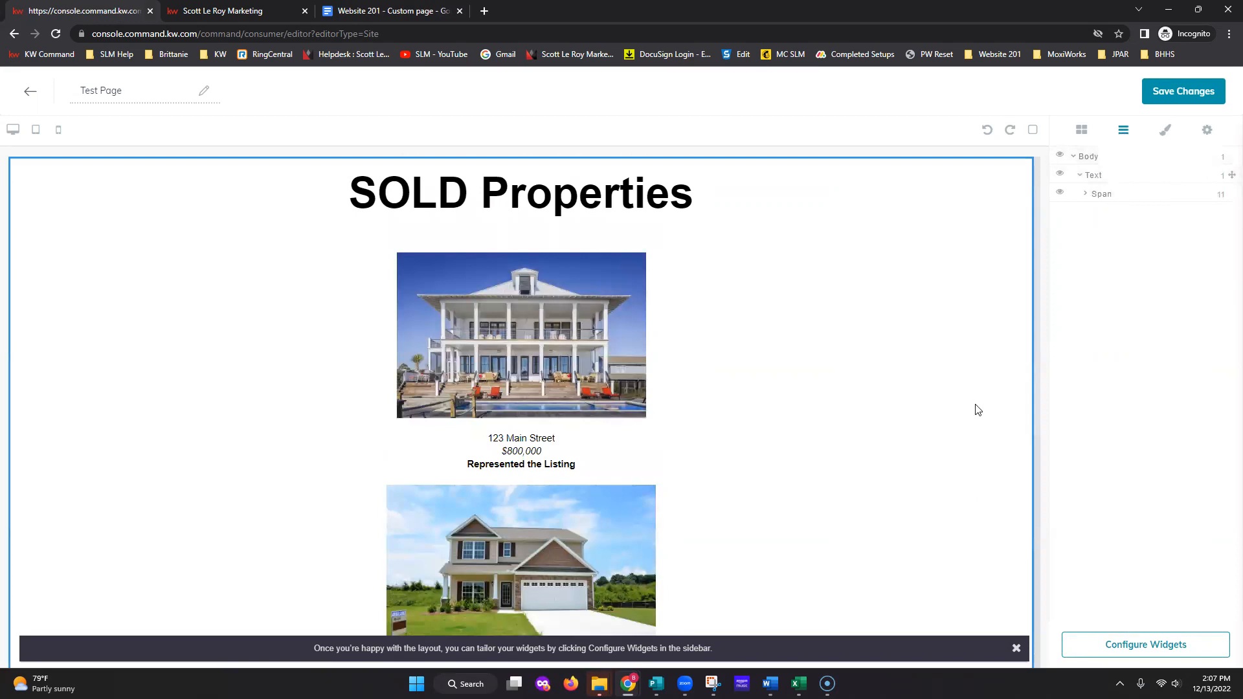
scroll(976, 408, "down", 6)
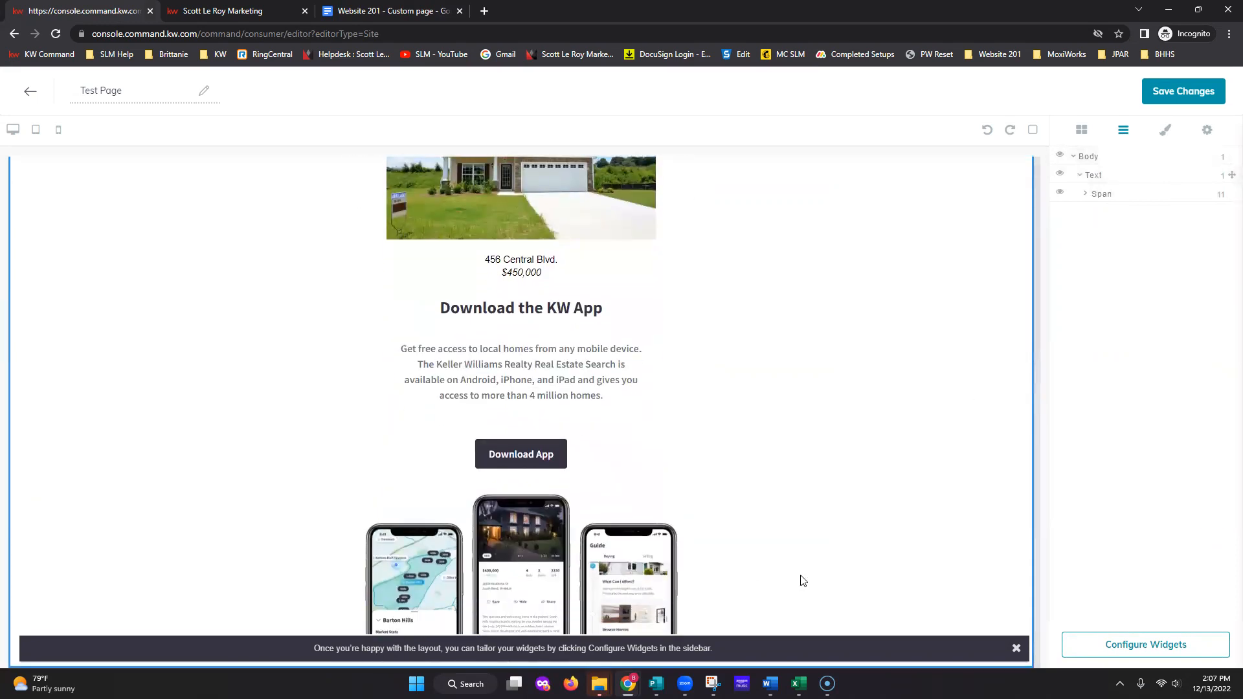
scroll(884, 527, "up", 6)
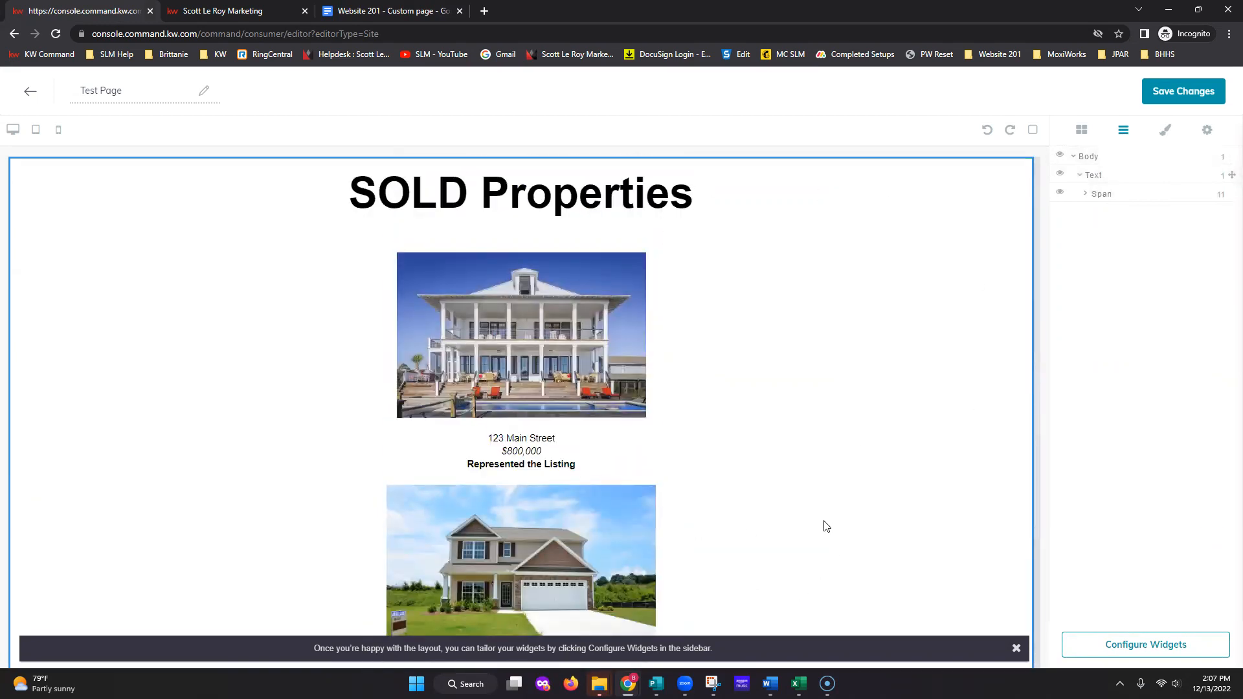
scroll(867, 531, "down", 6)
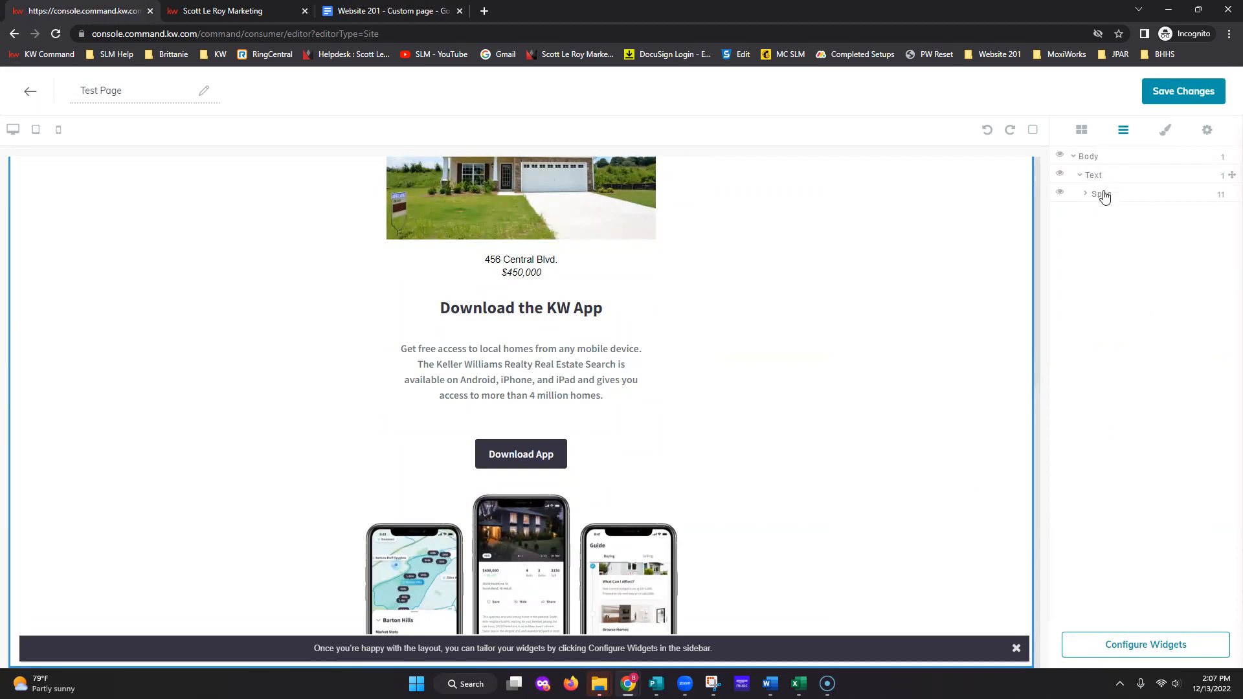
- Add an Image content block below the second house photo and close the image selection without choosing a file
left_click(1081, 130)
left_click(1122, 186)
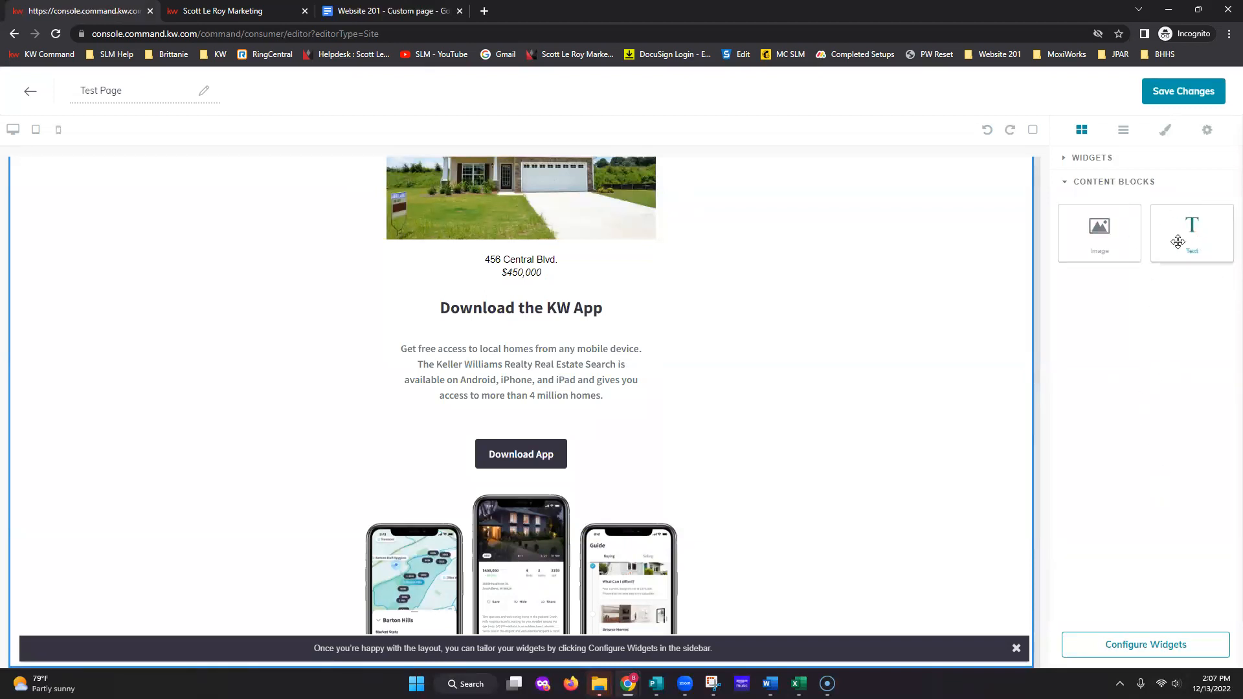
scroll(810, 391, "up", 1)
scroll(811, 390, "up", 4)
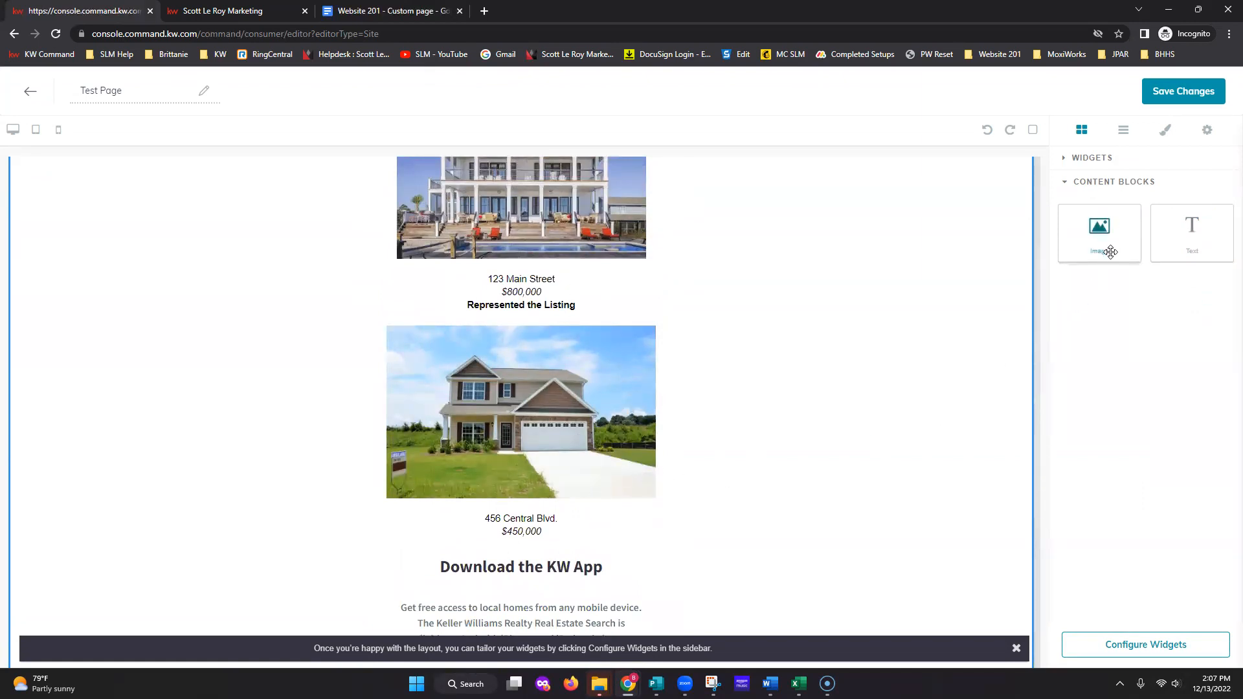
left_click_drag(1099, 228, 802, 513)
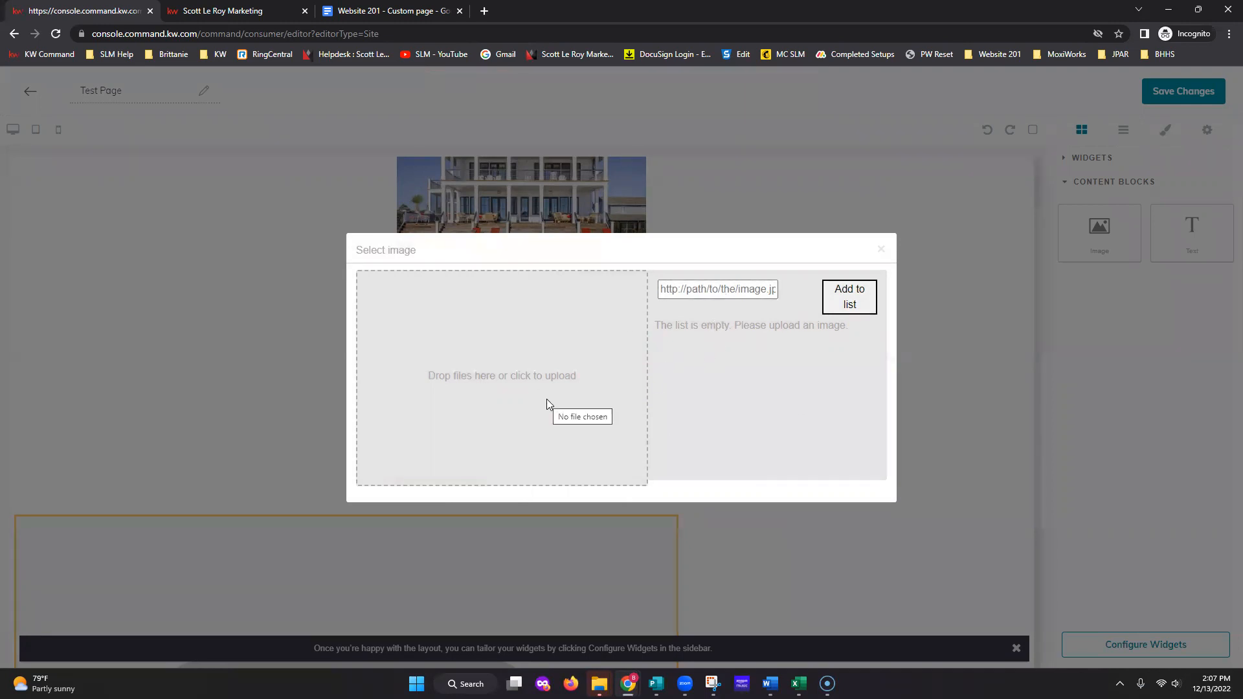
left_click(881, 250)
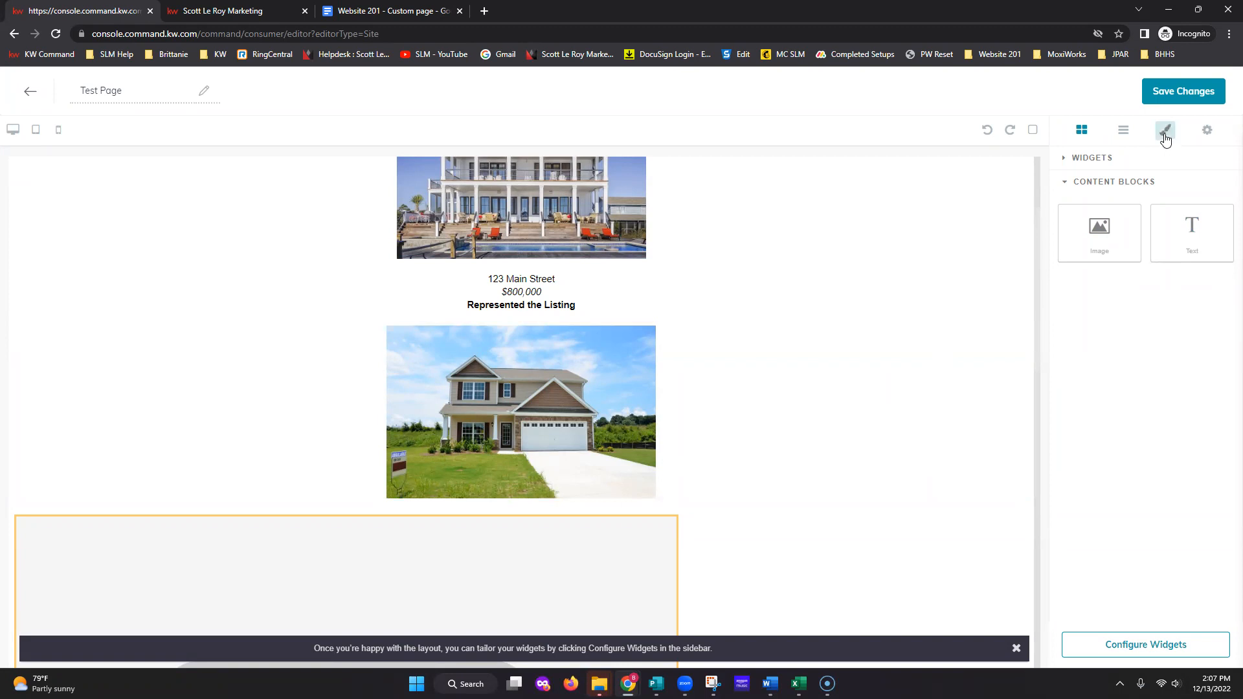
- Select the empty Image block on Test Page and examine its Dimension style settings, including width, margin and padding
left_click(1165, 138)
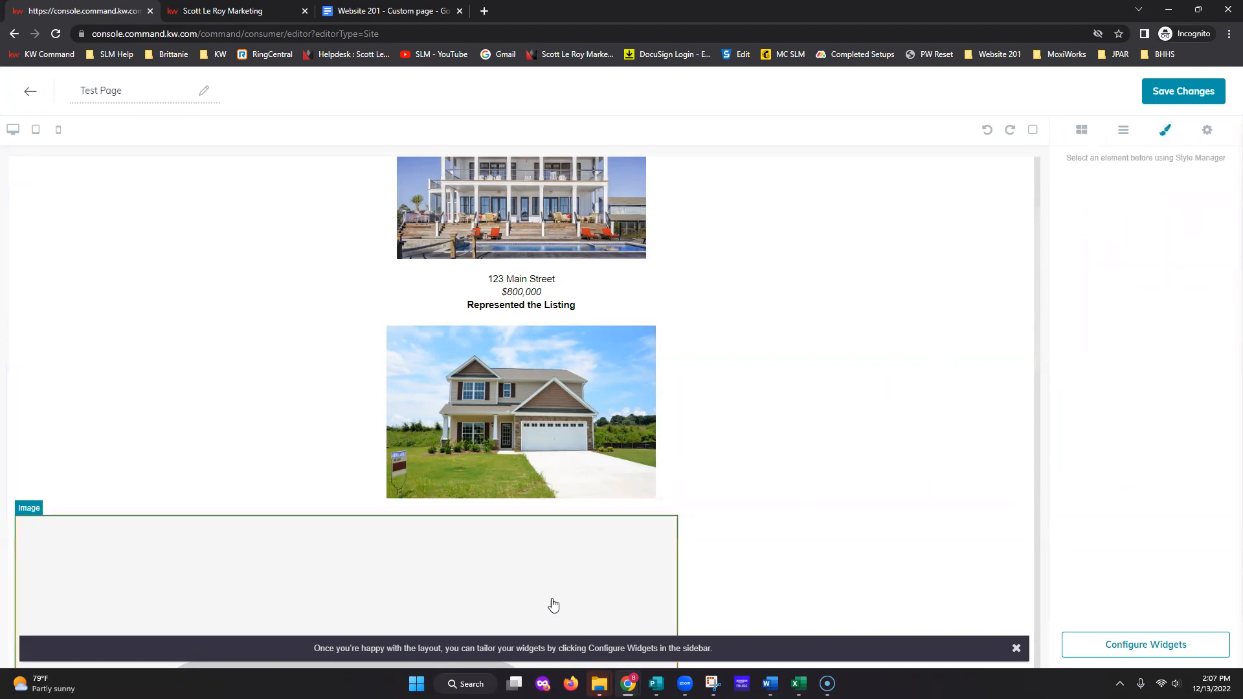
left_click(556, 582)
left_click(1094, 257)
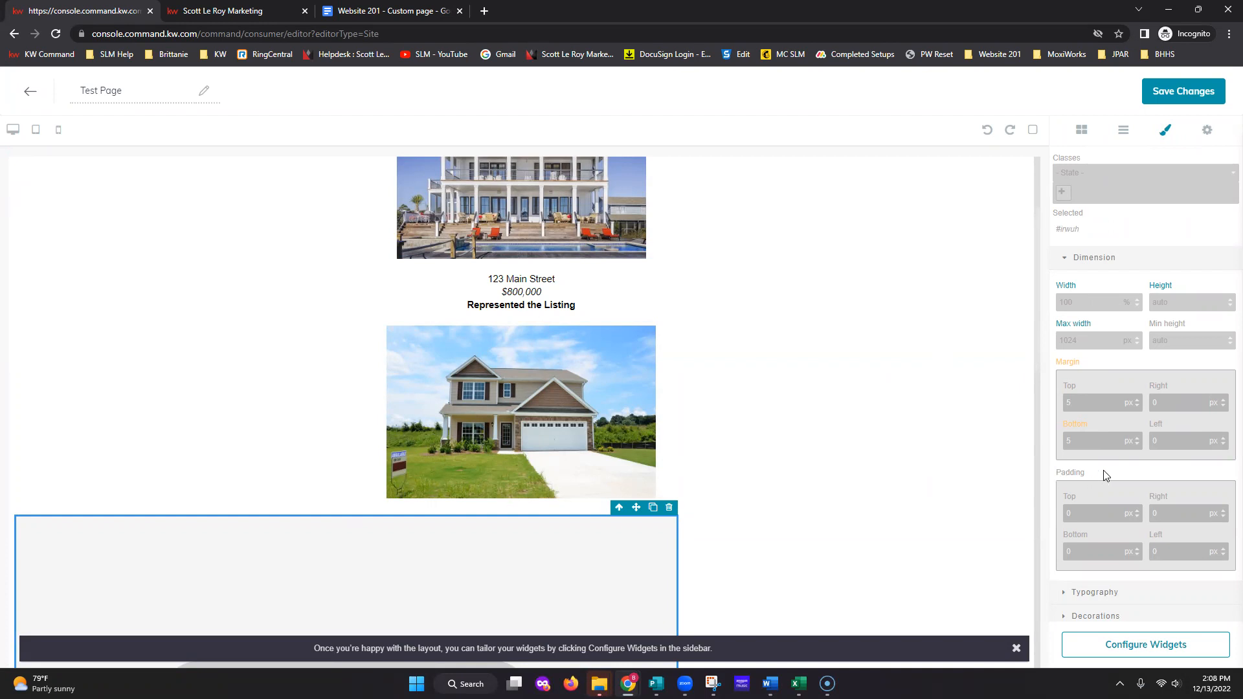
scroll(641, 463, "down", 4)
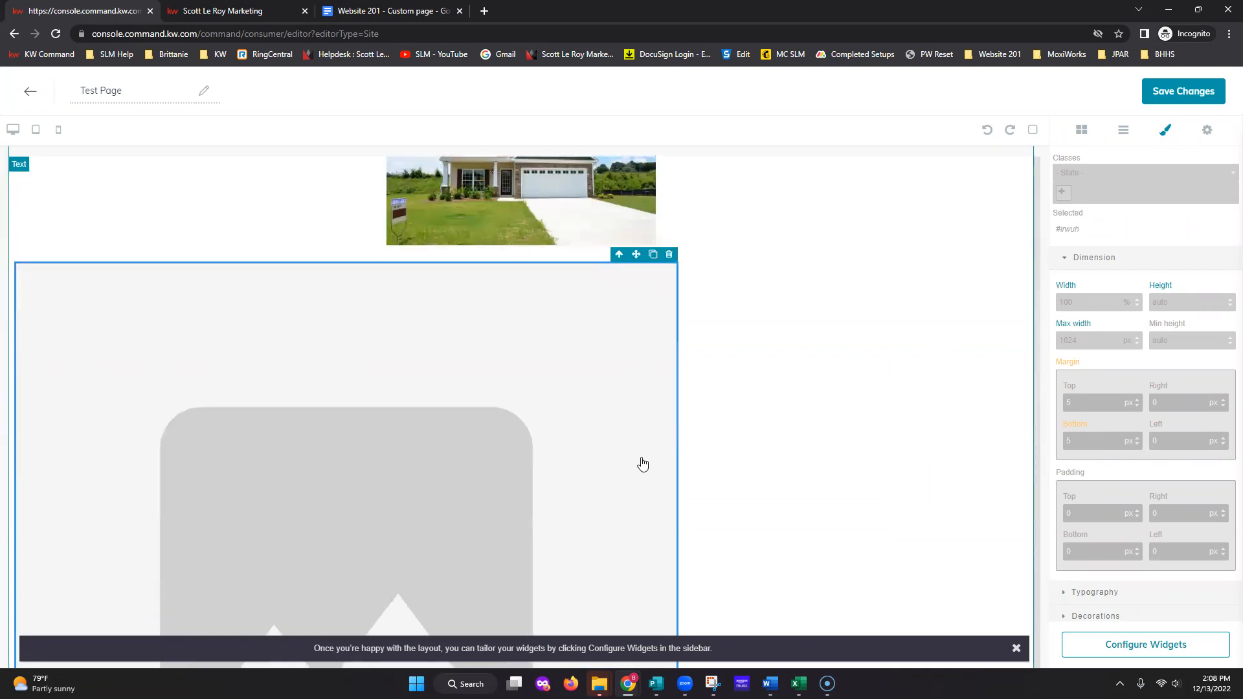
scroll(653, 569, "down", 2)
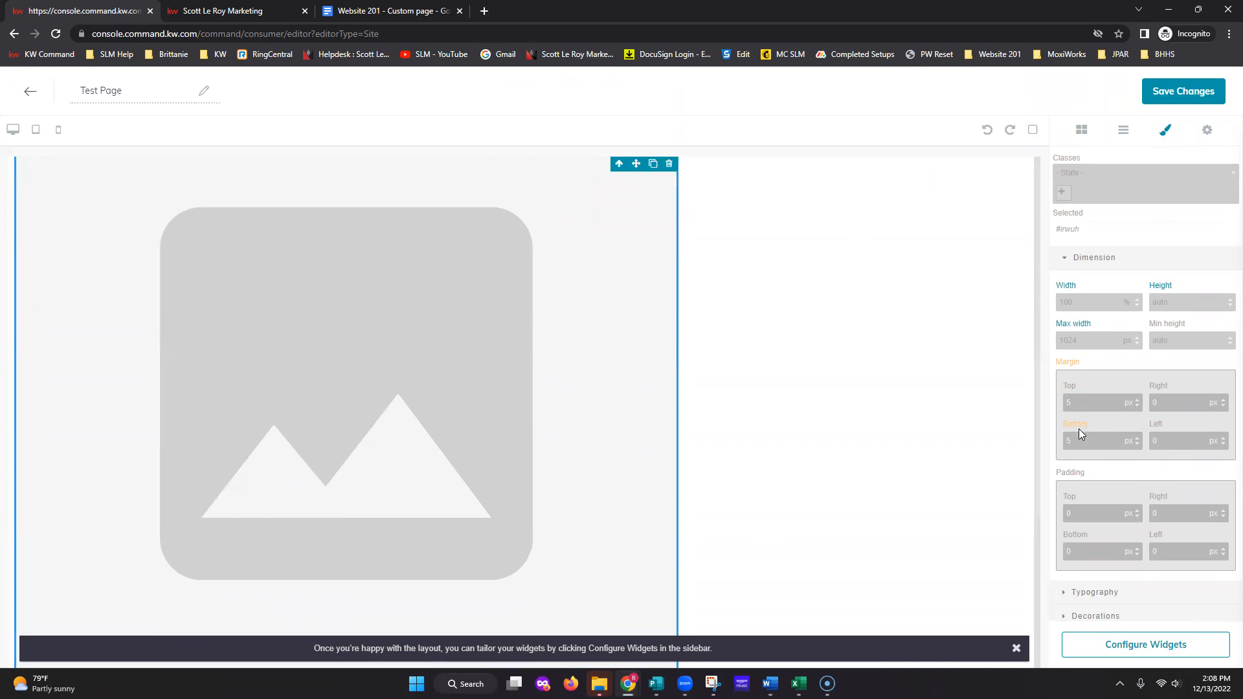
scroll(761, 375, "up", 1)
scroll(761, 375, "up", 3)
- Switch to the "Website 201 - Custom page" Google Doc and review the SOLD Properties layout from heading to last caption
left_click(414, 15)
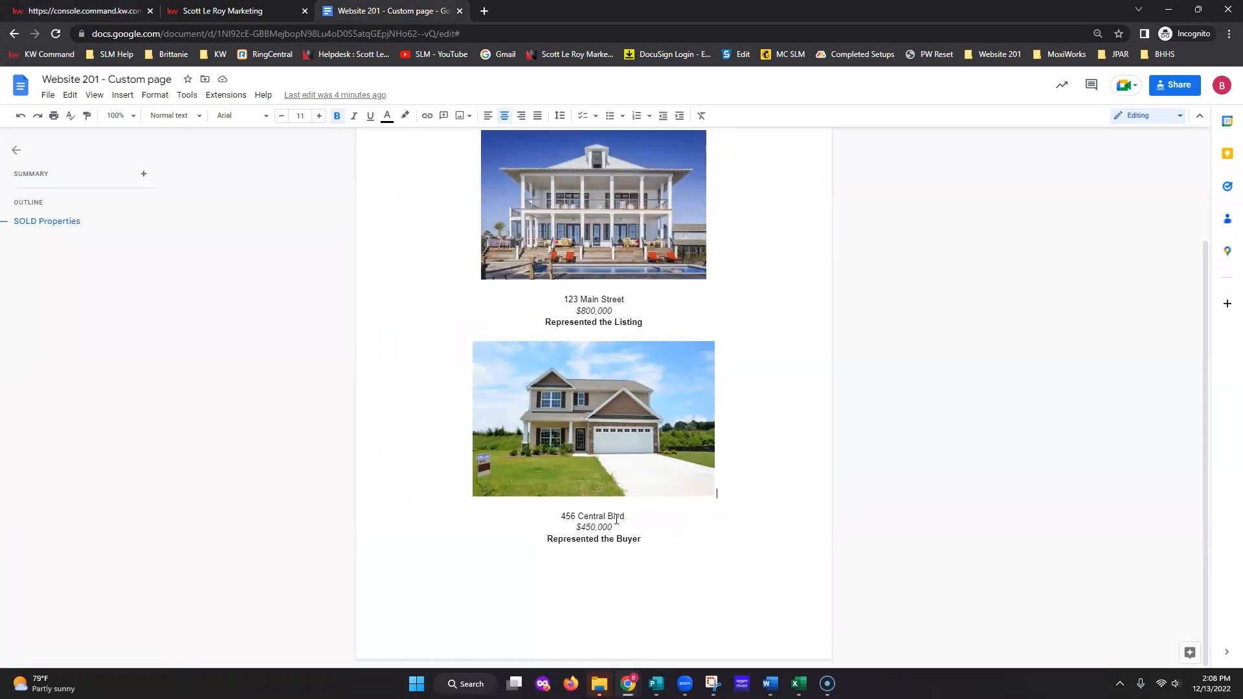
scroll(704, 560, "up", 3)
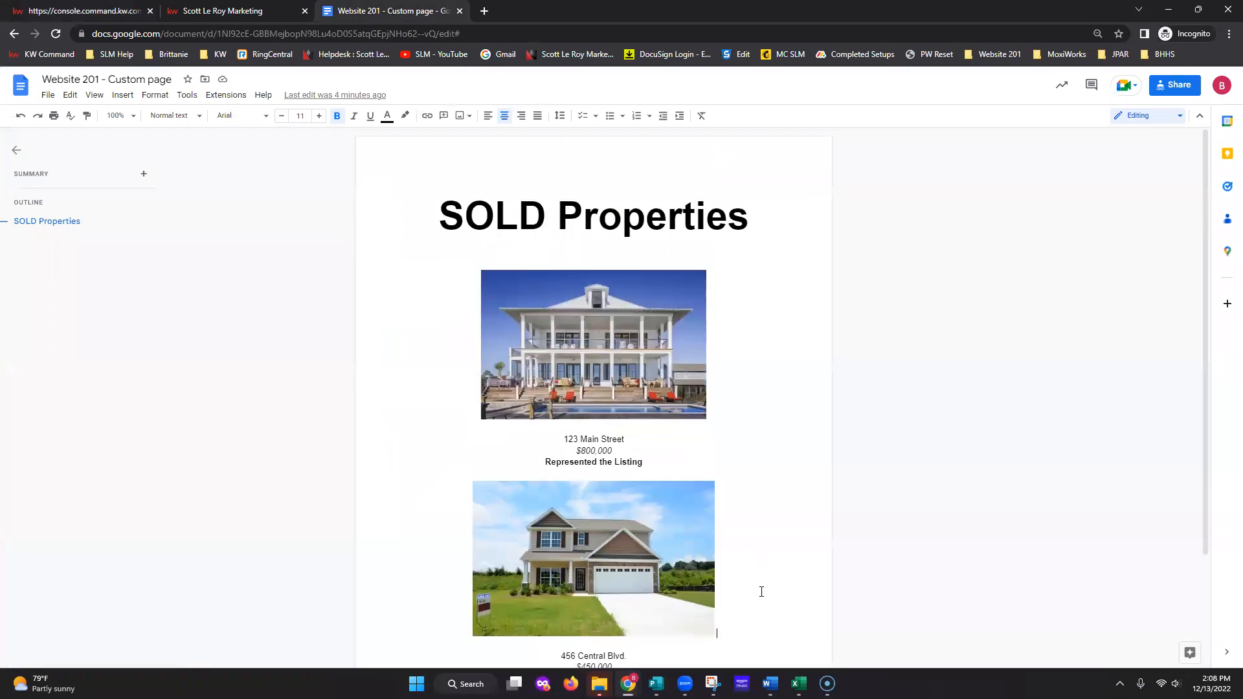
scroll(760, 591, "down", 2)
scroll(809, 598, "down", 1)
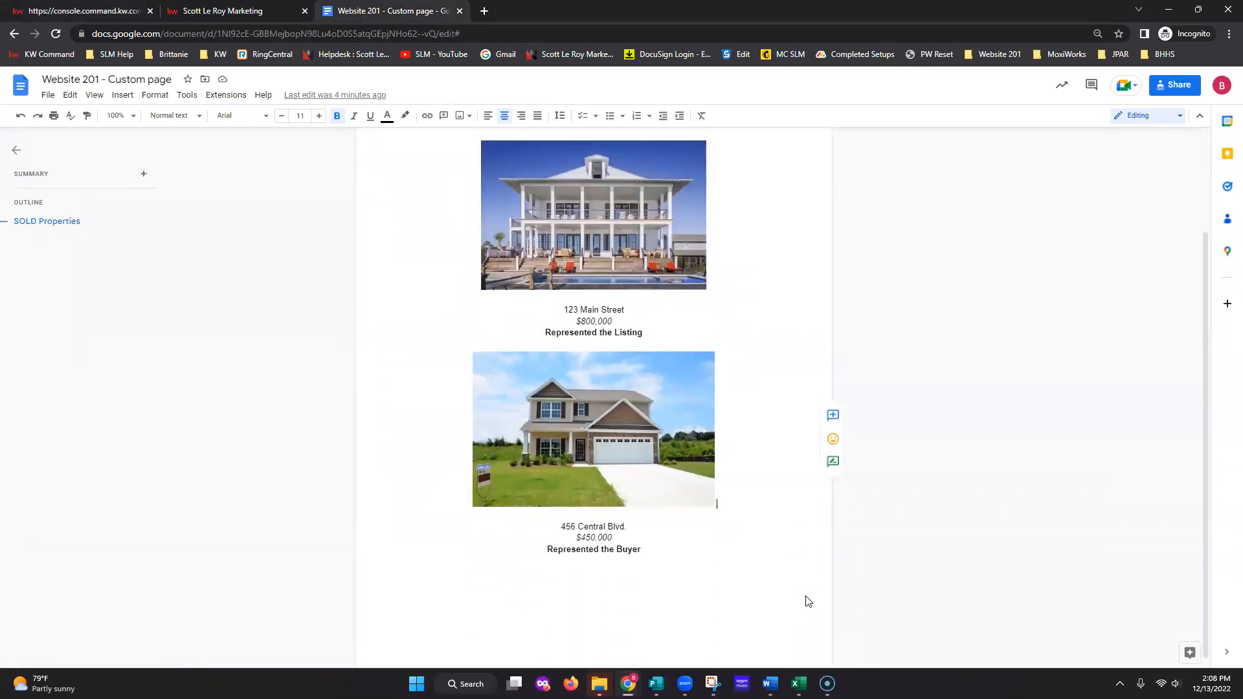
scroll(789, 594, "up", 2)
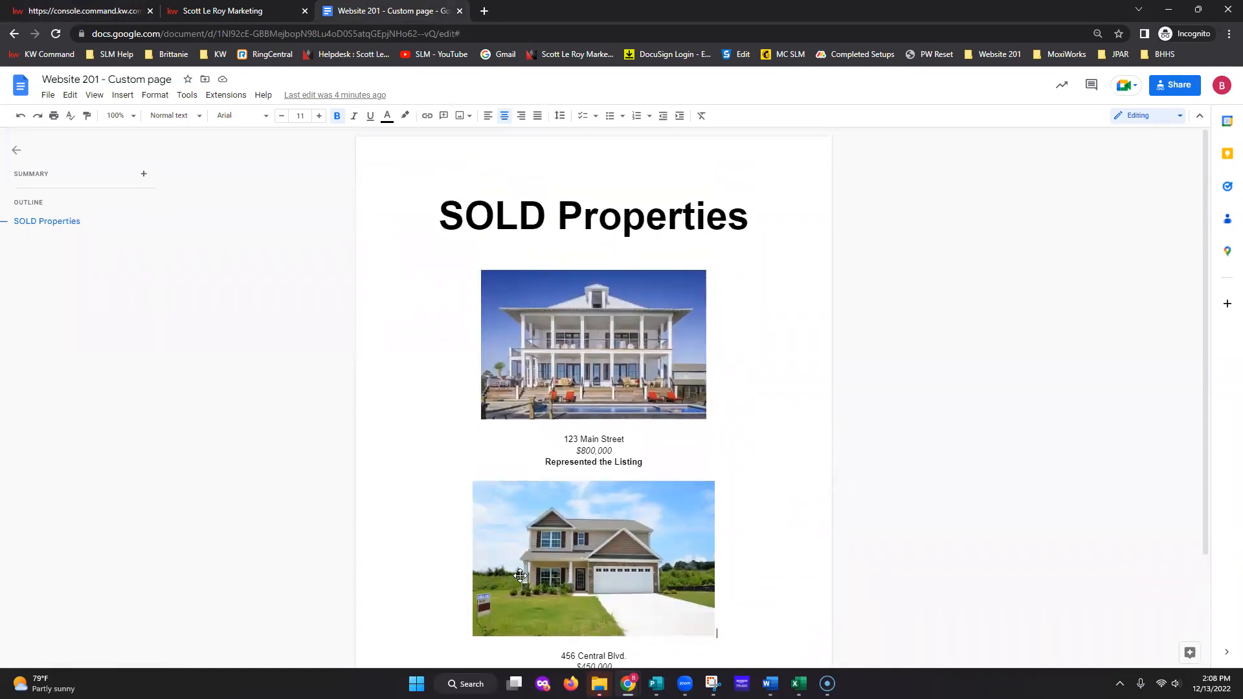
- Back in Command, delete the empty Image block, save Test Page and continue to the site and app settings
left_click(91, 11)
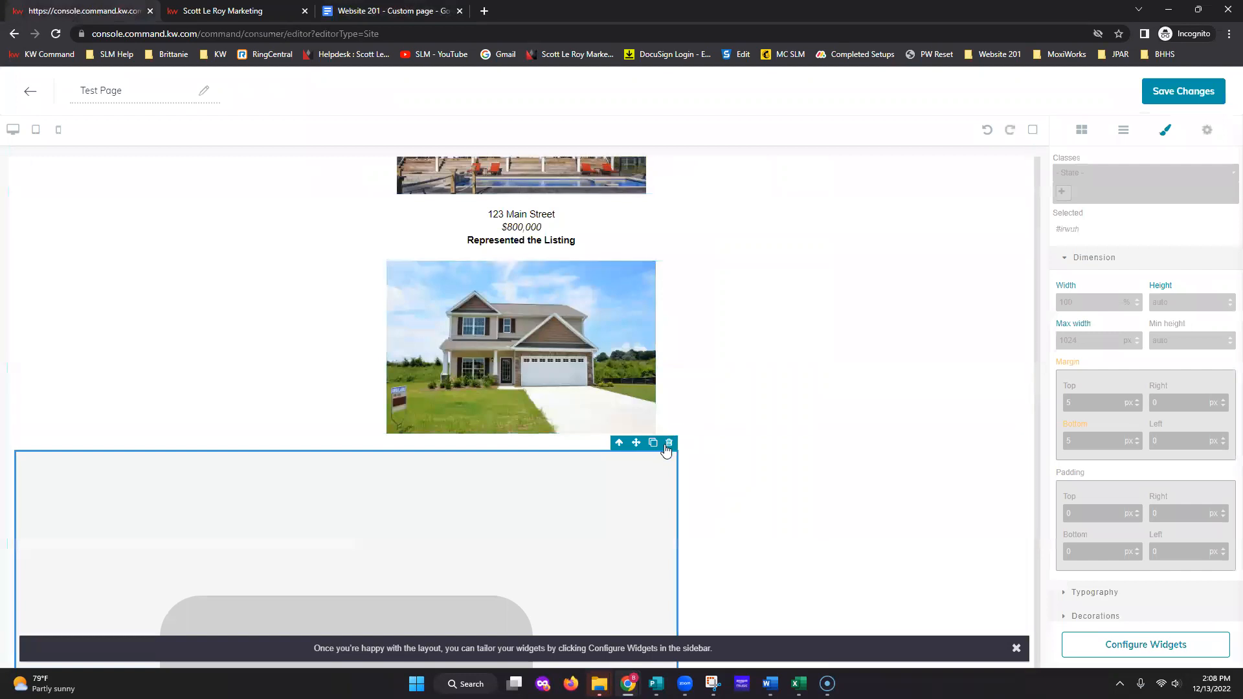
left_click(1160, 102)
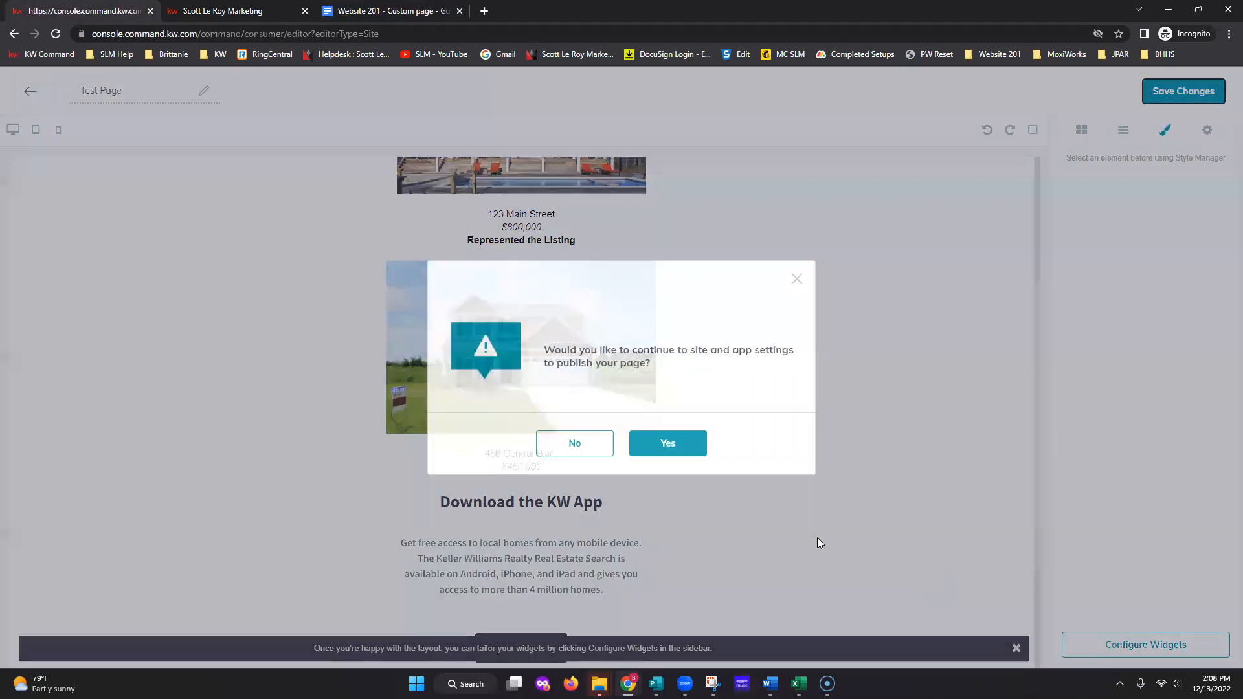
left_click(675, 447)
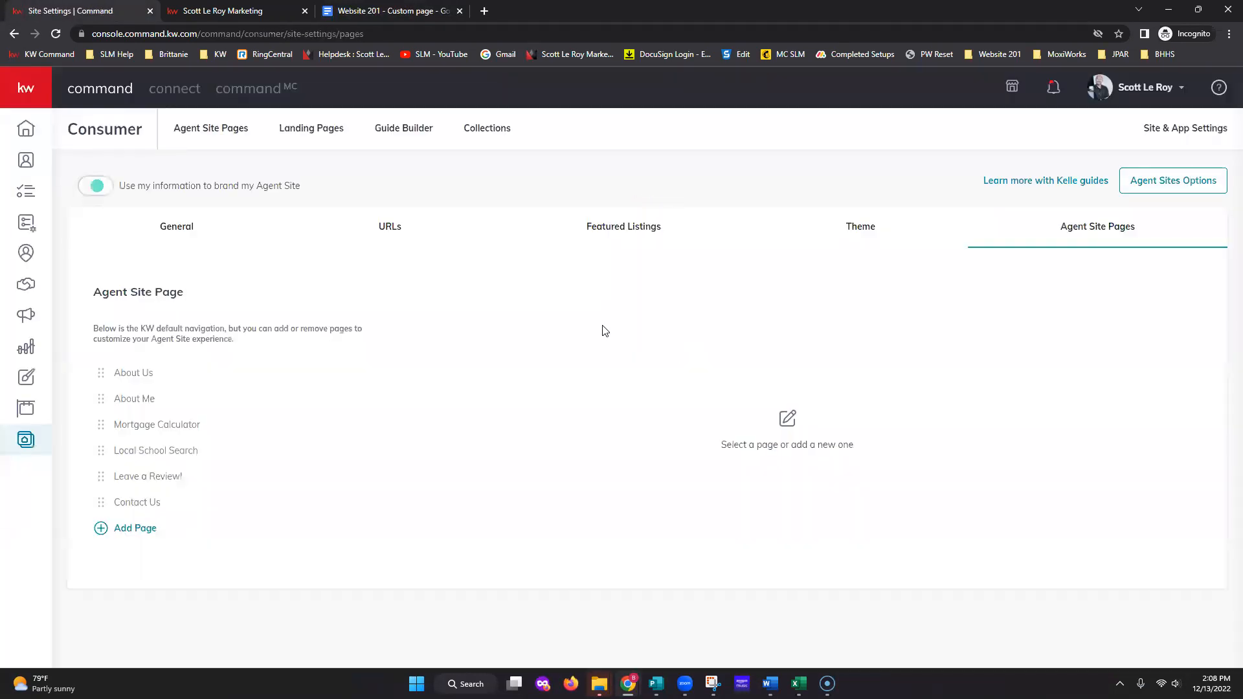
- Add an agent site page based on Test Page, keeping the default New Page title and new-page slug, and save it
left_click(152, 547)
left_click(485, 262)
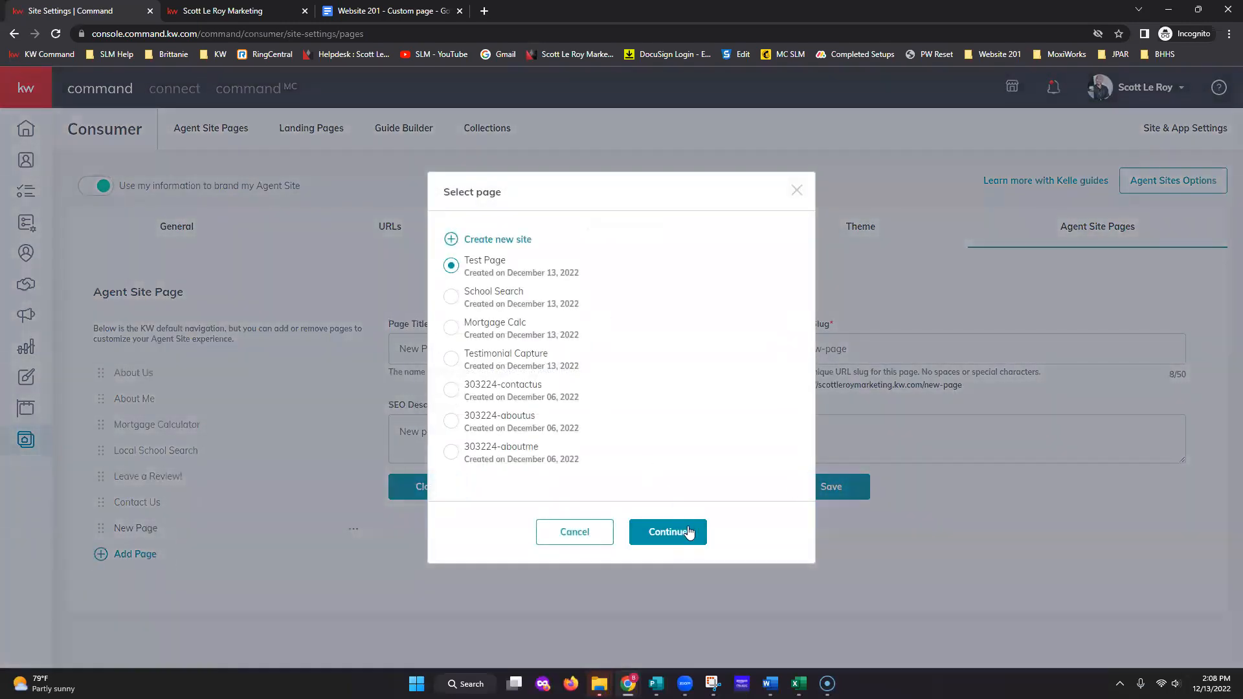
left_click(679, 529)
left_click(903, 362)
left_click(831, 487)
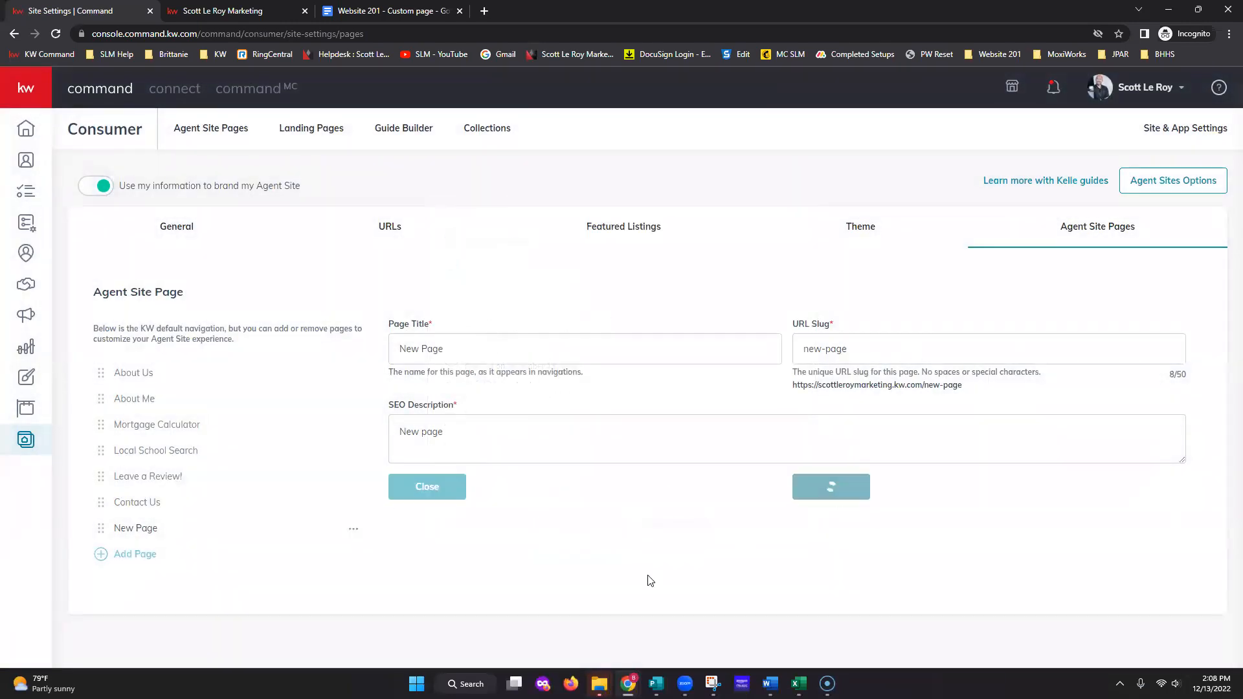
- Copy New Page's URL from the site settings and load it in the agent site's browser tab
triple_click(834, 386)
right_click(833, 386)
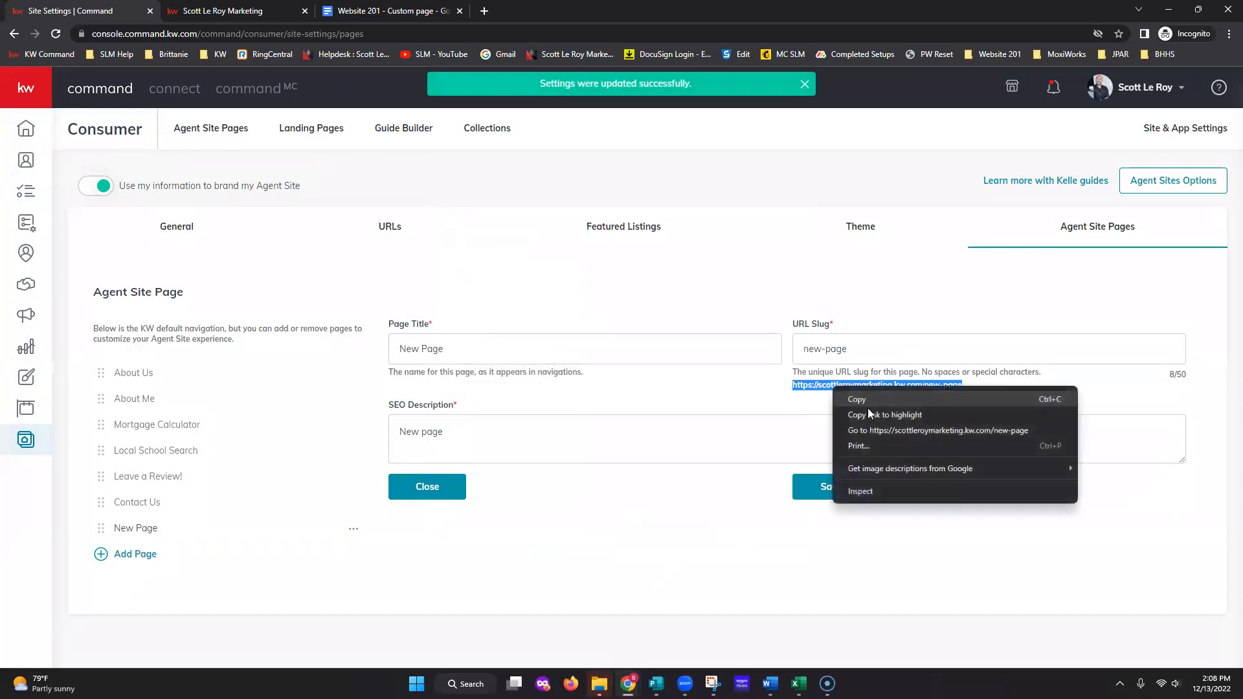
left_click(856, 400)
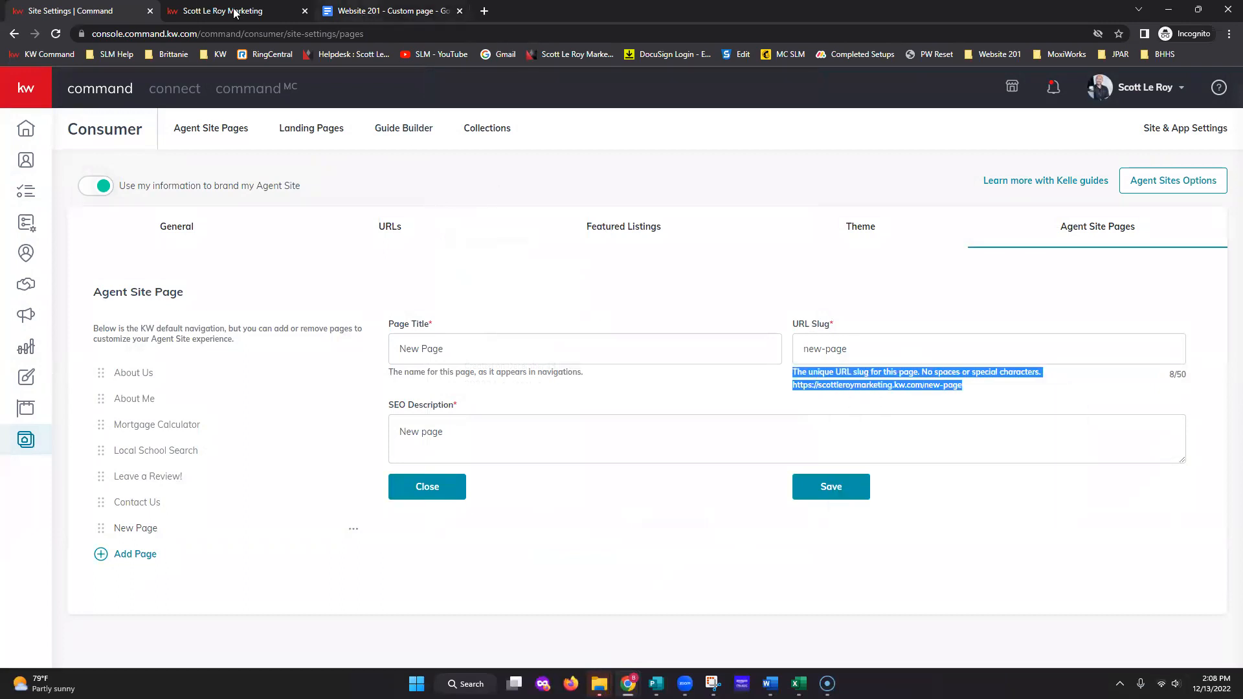
left_click(236, 11)
left_click(281, 31)
key("ctrl+v")
key("Return")
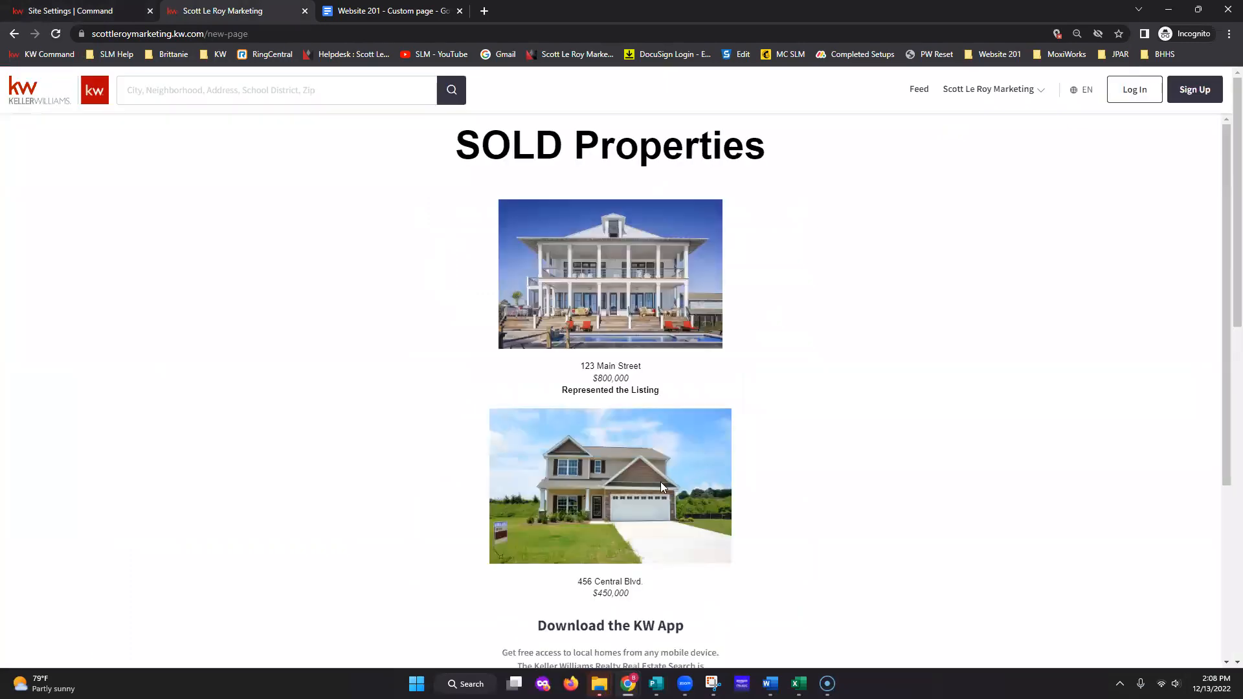
- Review the published SOLD Properties page down to the contact form, and set the browser zoom to 100%
scroll(680, 573, "down", 10)
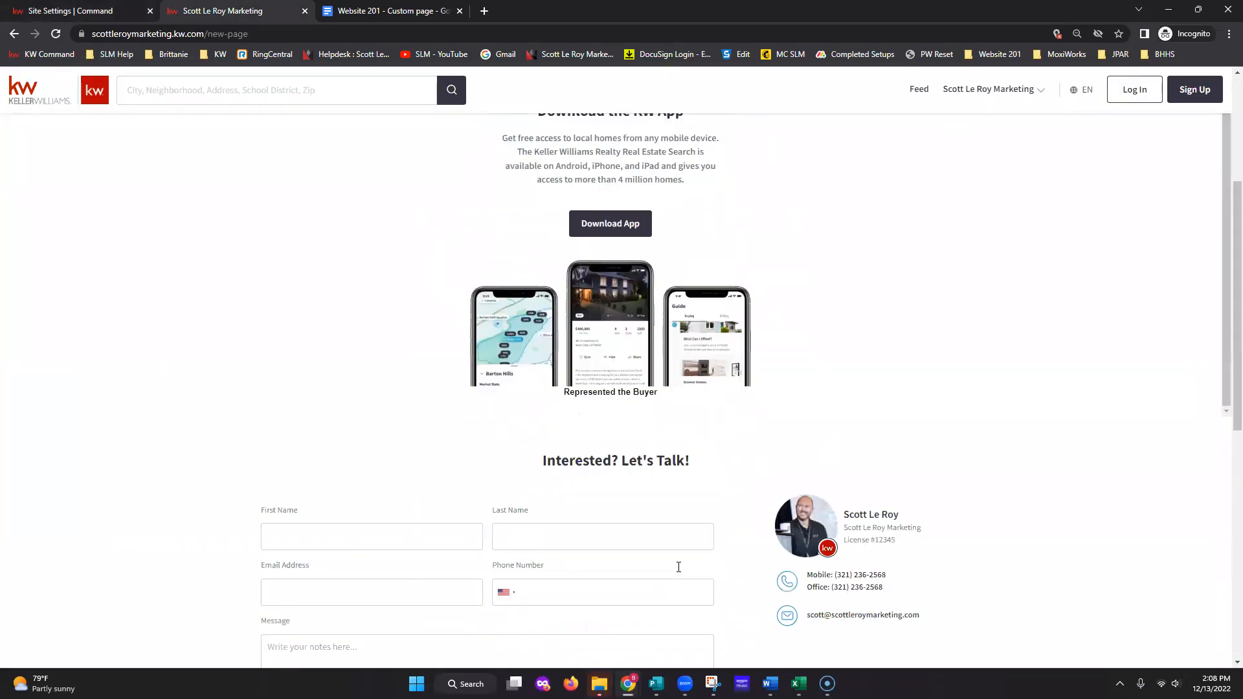
scroll(680, 573, "up", 10)
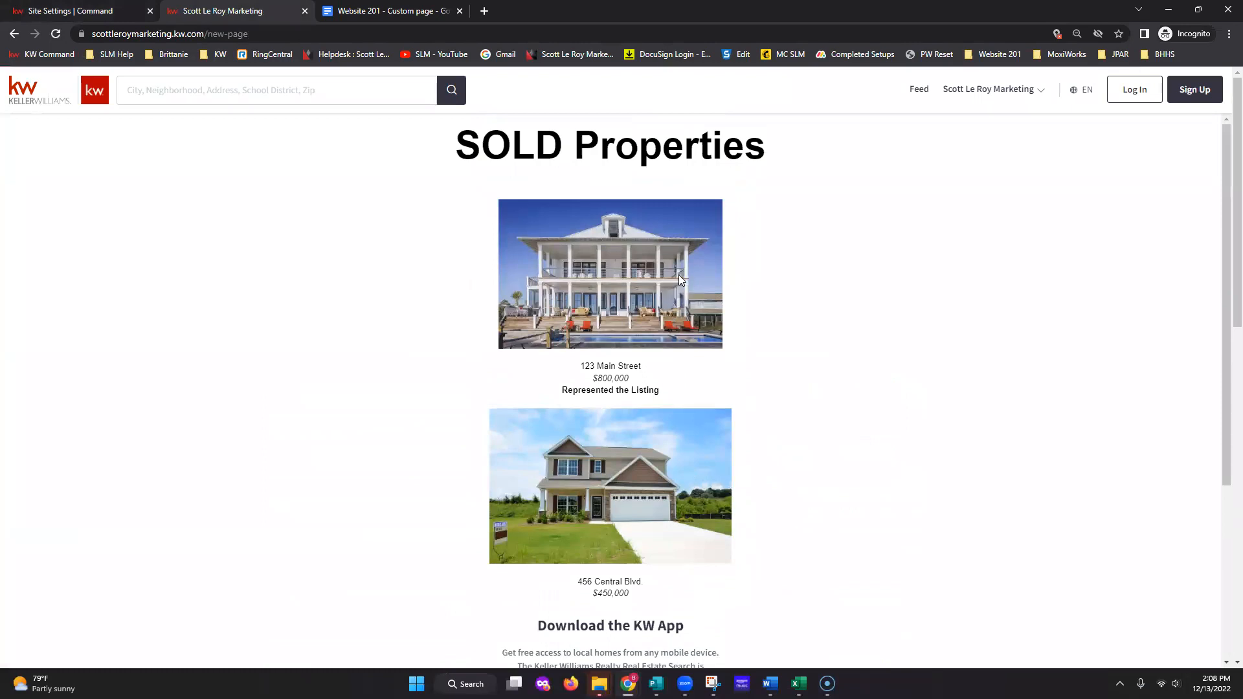
scroll(812, 335, "down", 6)
scroll(819, 343, "up", 2)
scroll(820, 348, "up", 4)
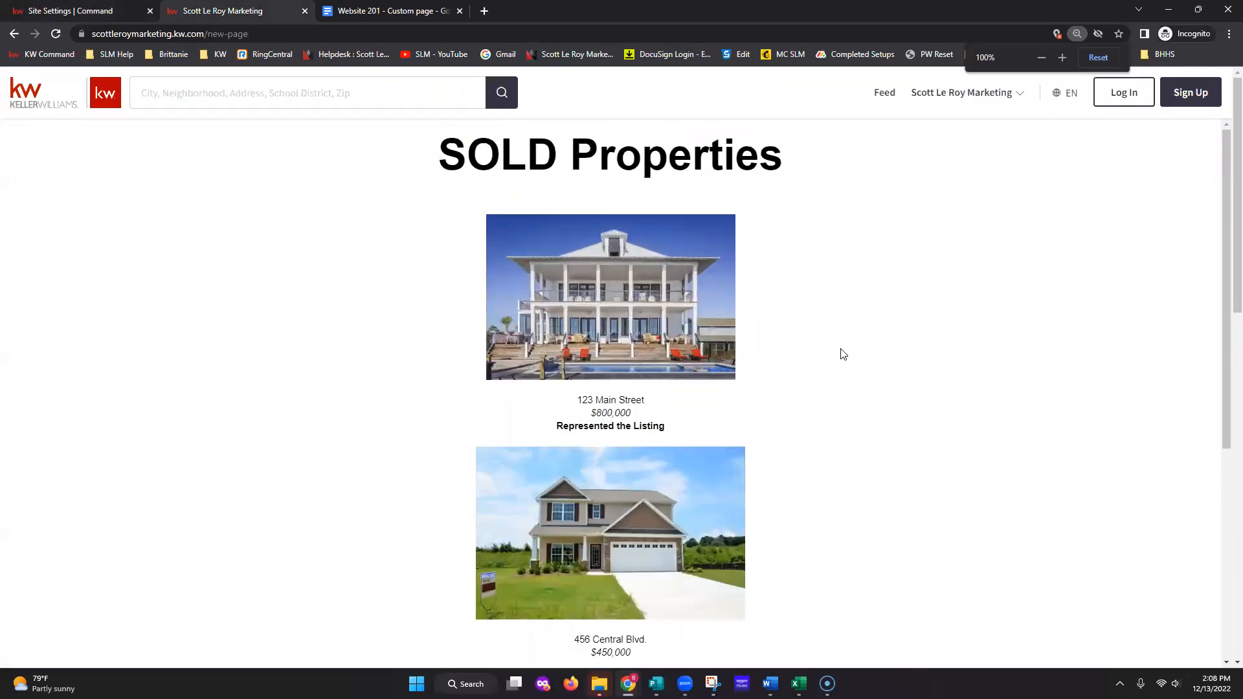
scroll(864, 356, "down", 3)
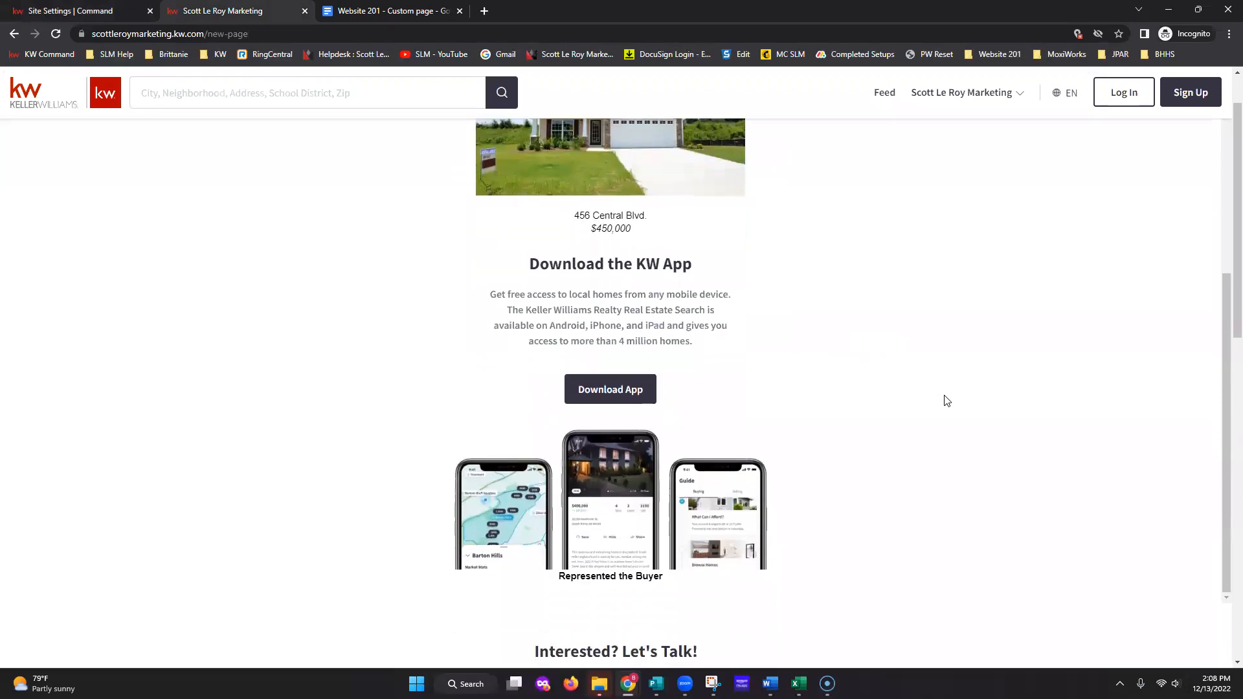
- Follow the Download App link on the published page, view its destination and return to the SOLD Properties heading
left_click(616, 399)
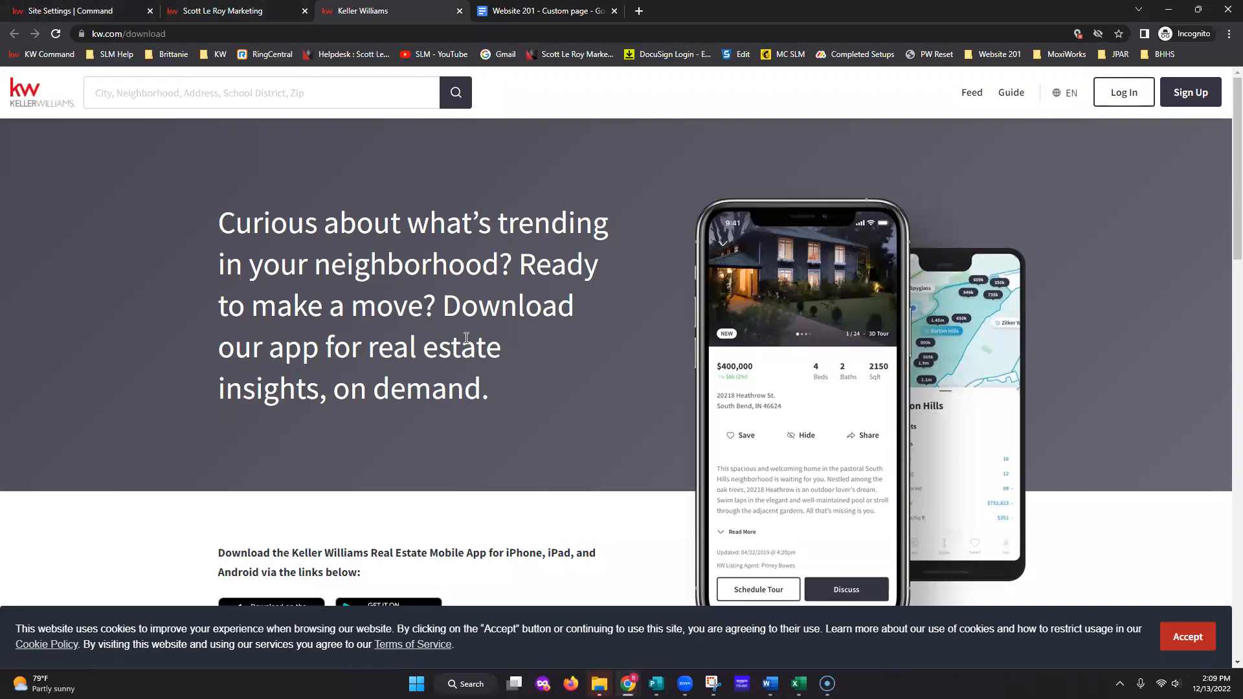
left_click(220, 12)
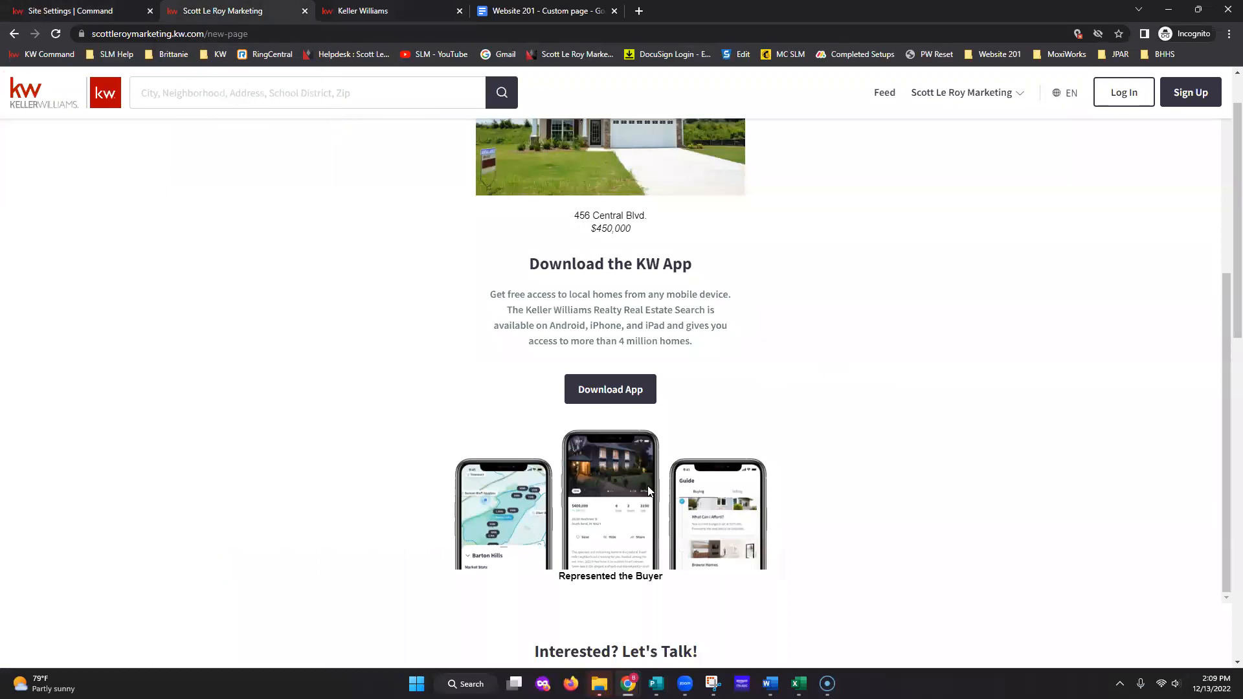
scroll(690, 476, "up", 7)
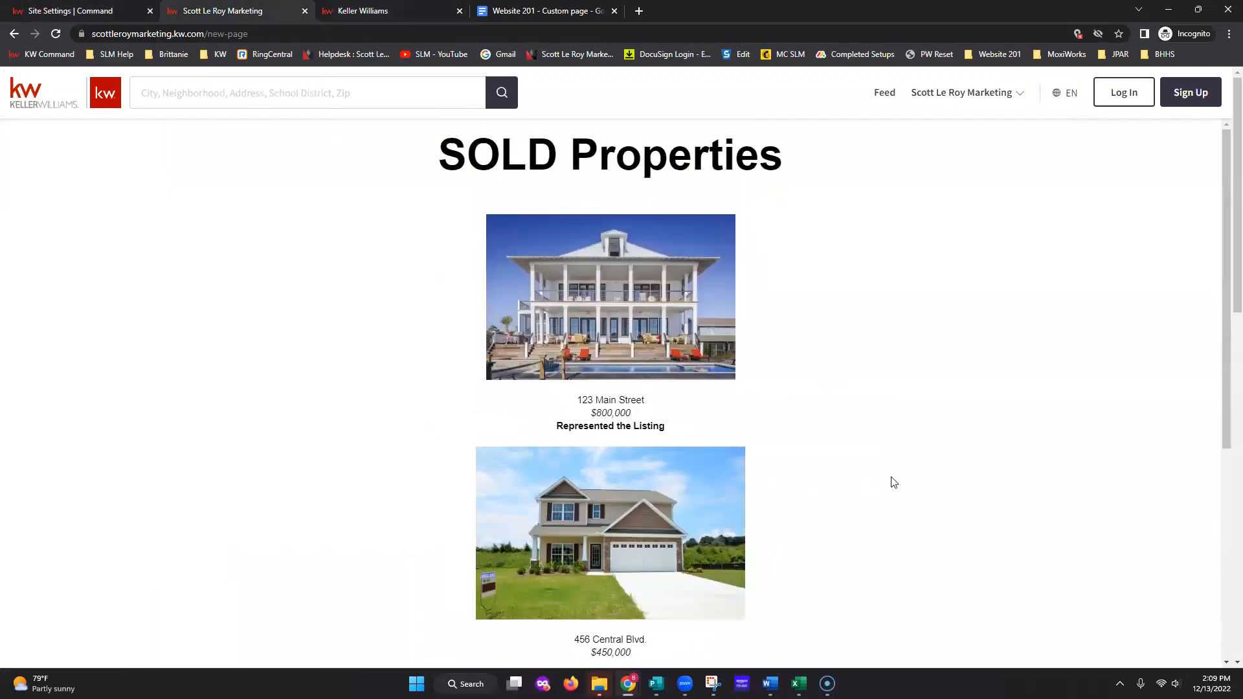
- Return to Command's site settings and delete New Page from the agent site pages, confirming the deletion
left_click(75, 11)
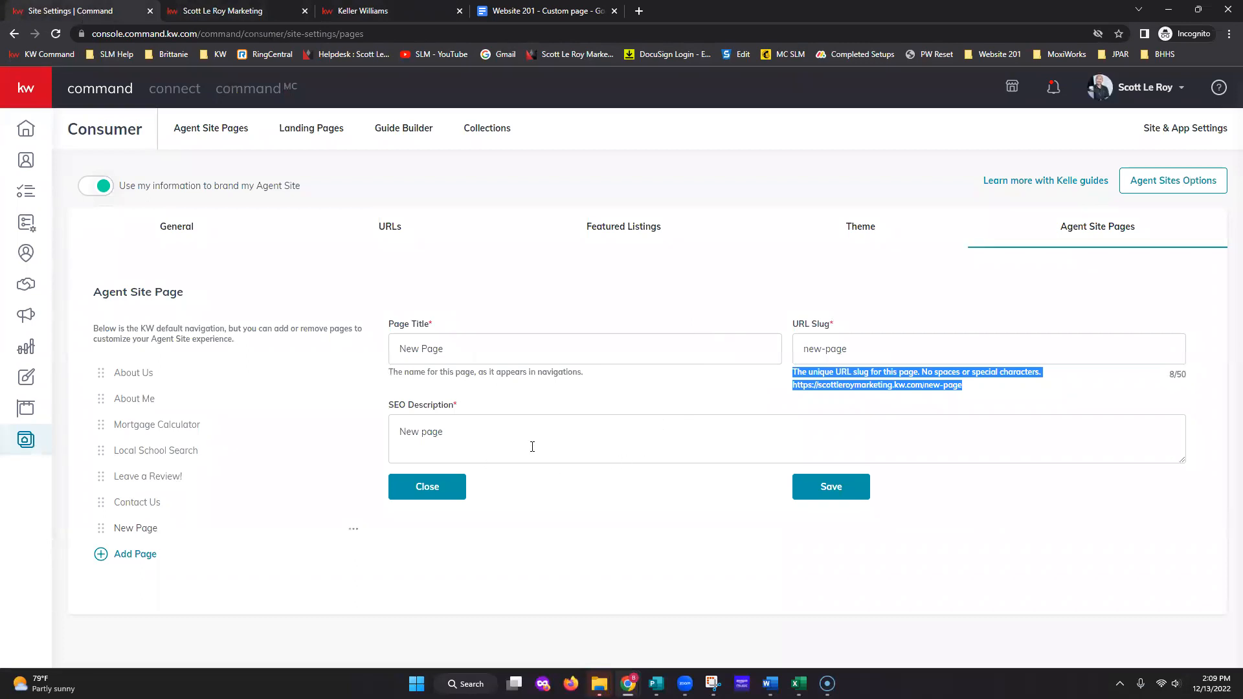
left_click(664, 513)
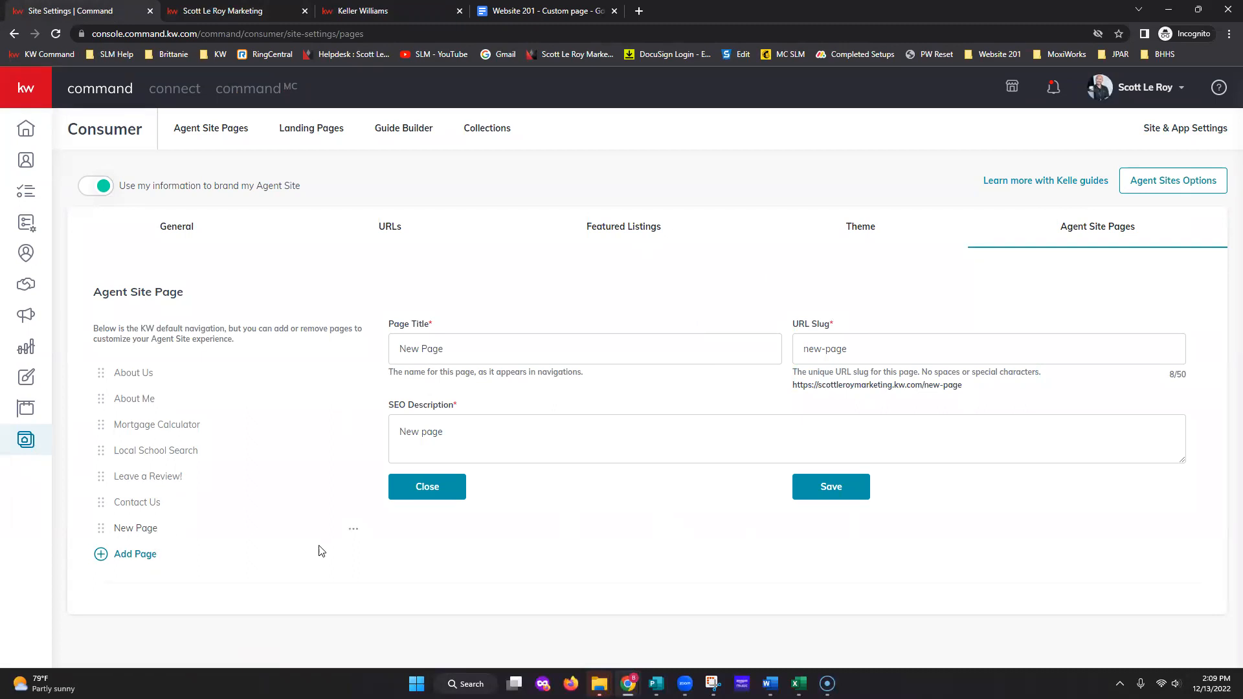
left_click(353, 530)
left_click(309, 601)
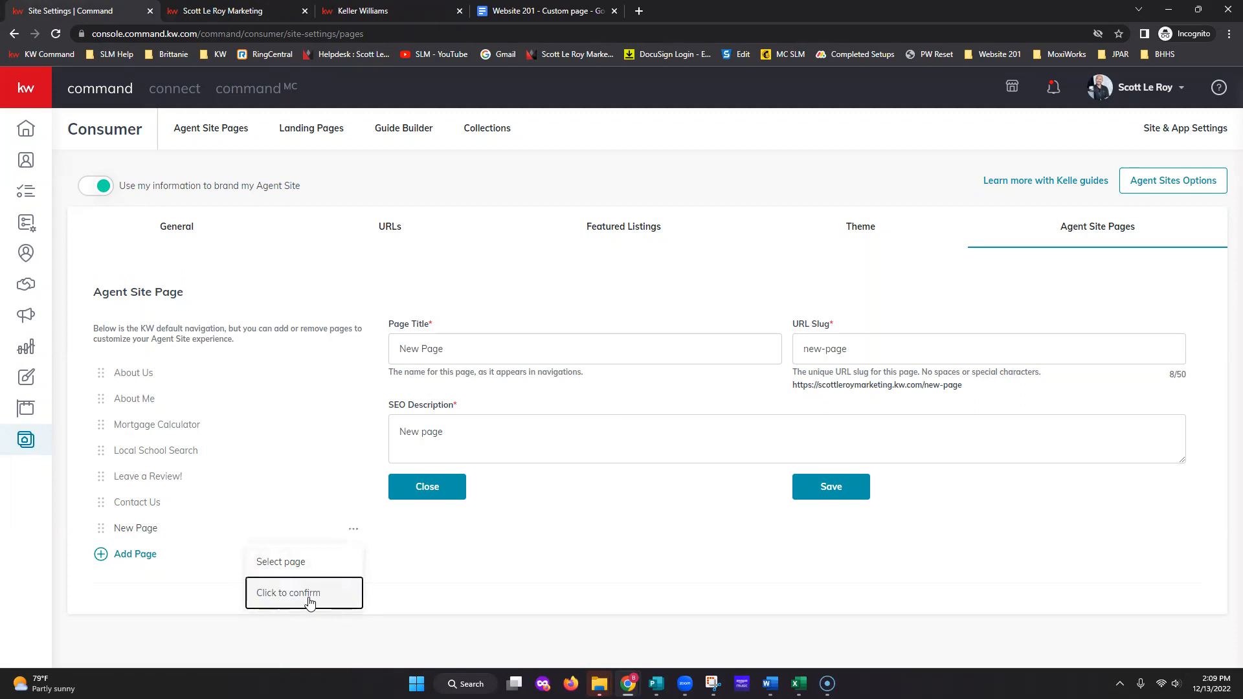
left_click(310, 601)
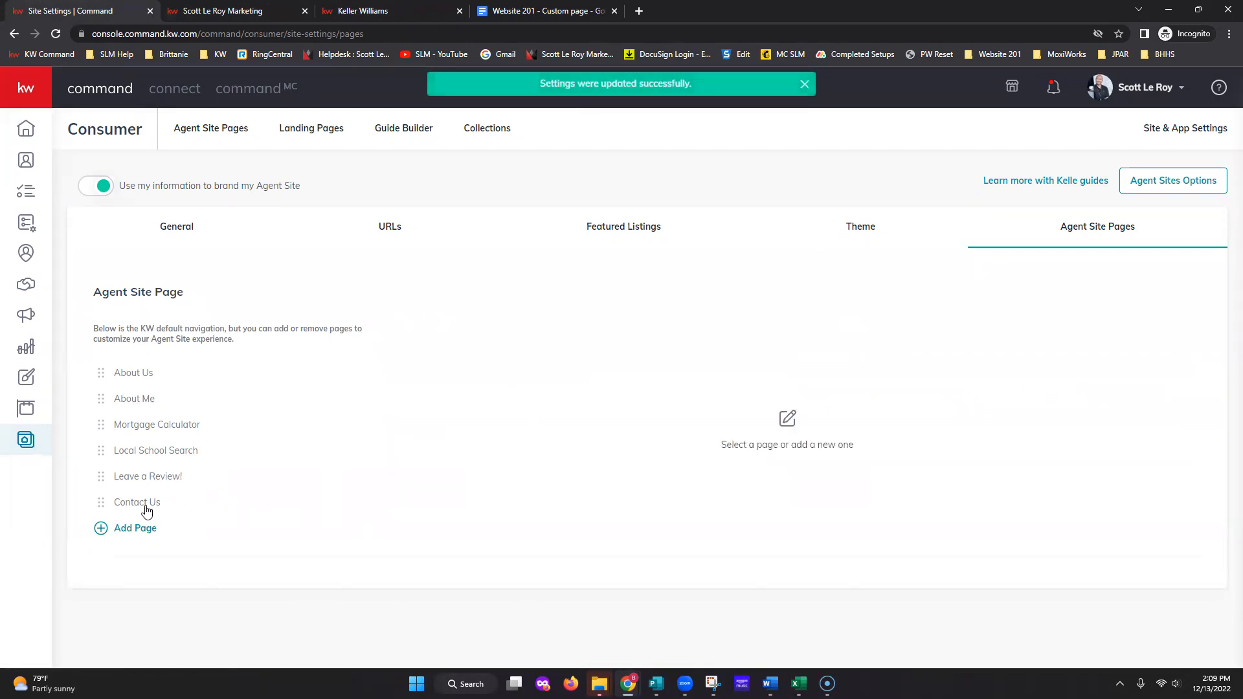
- Open the Contact Us page's settings and view its page options, dismissing them without deleting the page
left_click(141, 504)
left_click(353, 504)
left_click(311, 566)
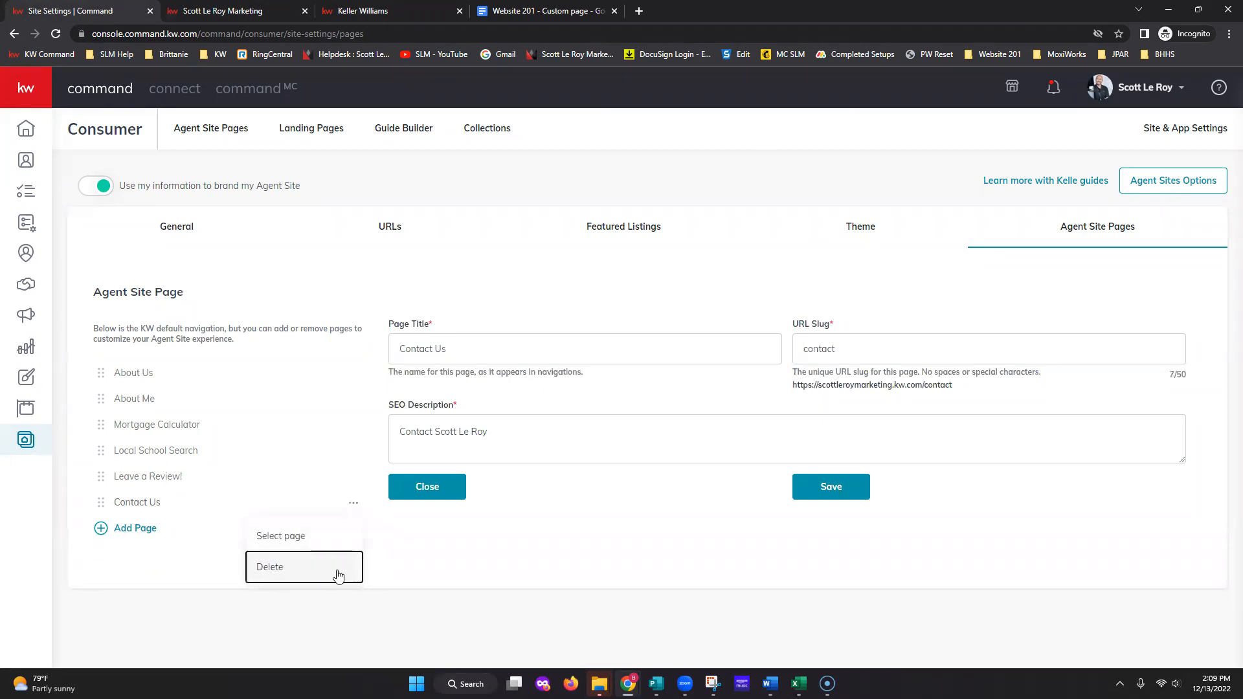
left_click(330, 575)
left_click(498, 571)
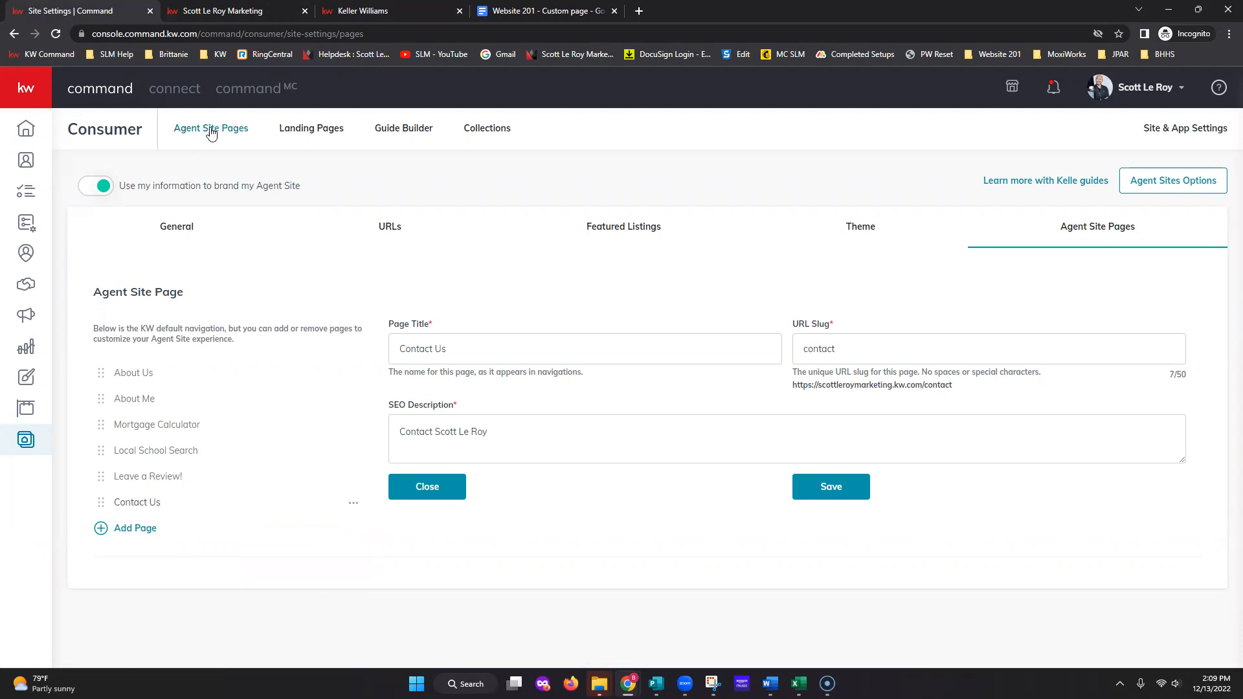
- Open the Agent Site Pages list and view Test Page's edit and delete options, closing them without choosing one
left_click(211, 133)
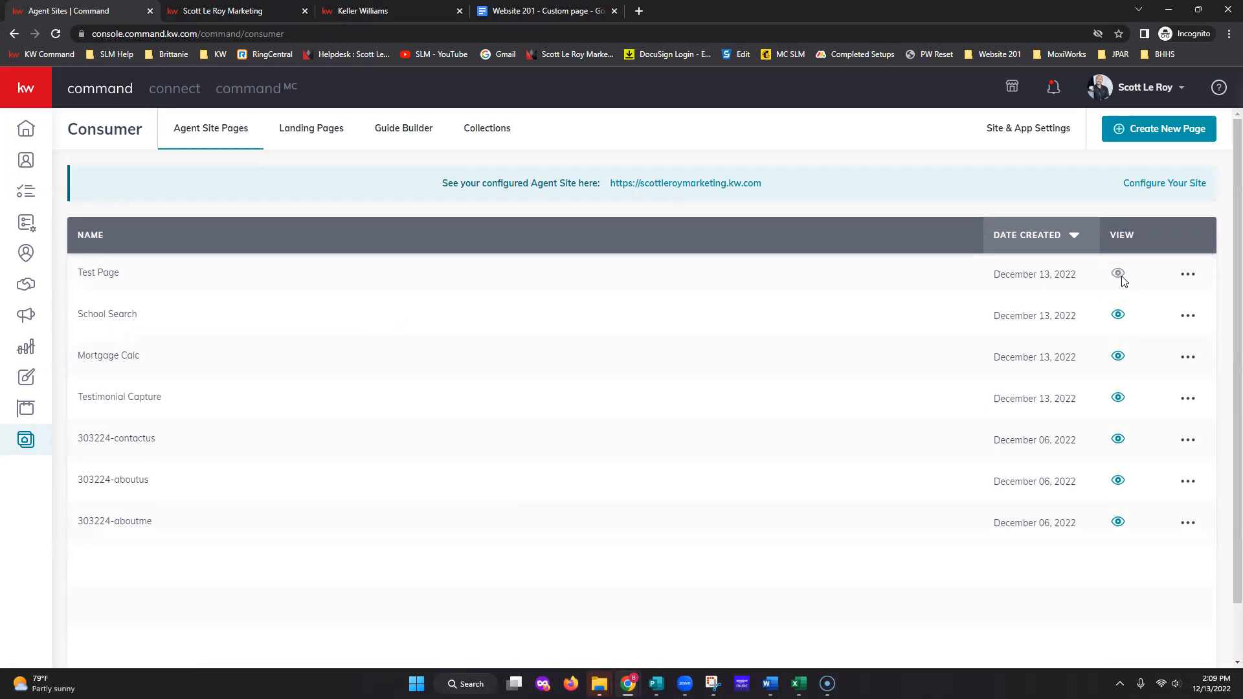
left_click(1187, 274)
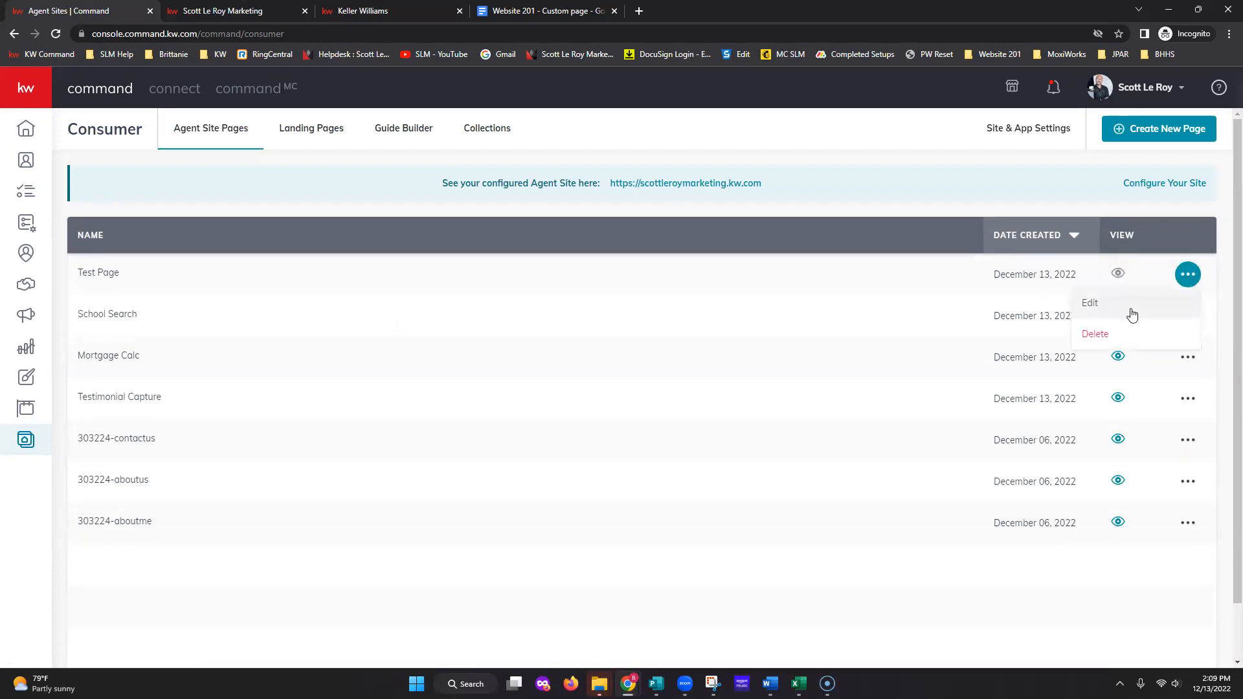
left_click(1147, 613)
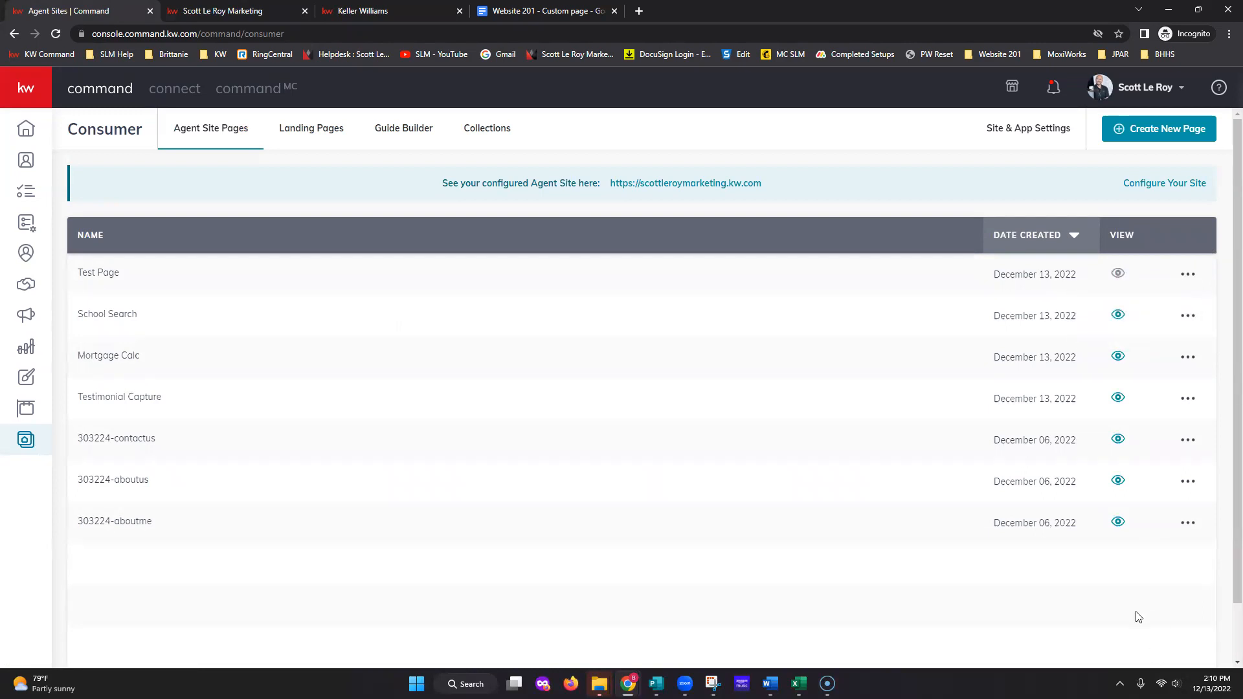